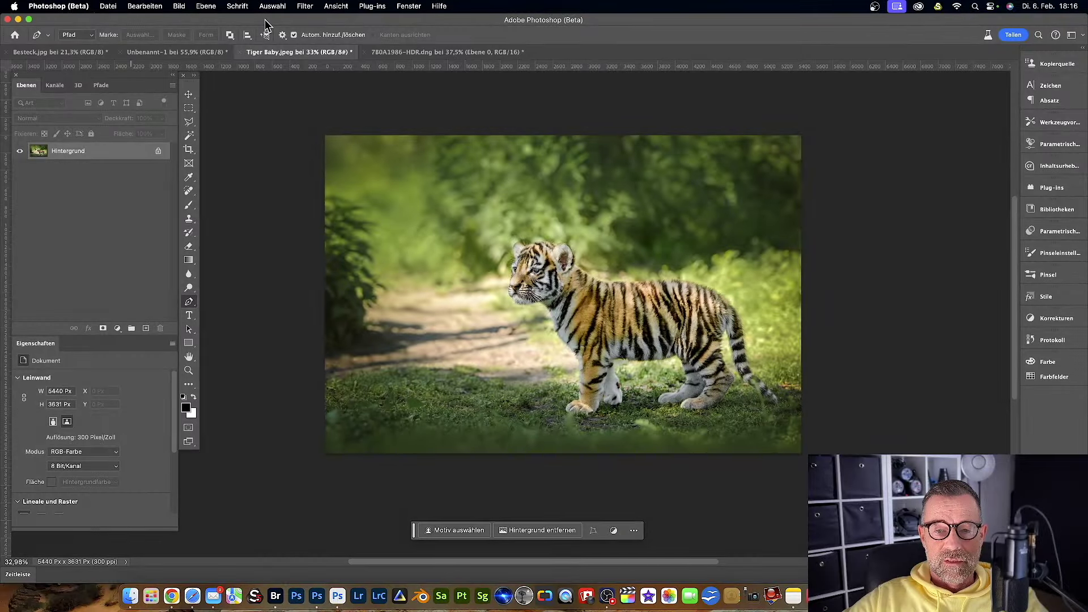
Browse the Tools, Interface and Workspace preference pages, then close Preferences without saving
click(63, 8)
mouse_move(56, 45)
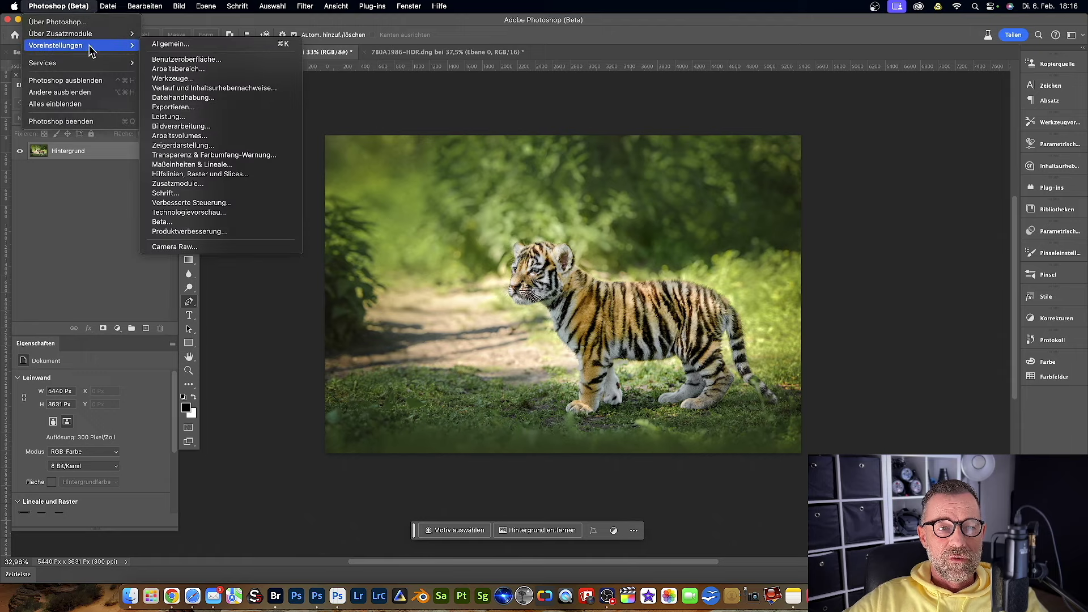
click(183, 24)
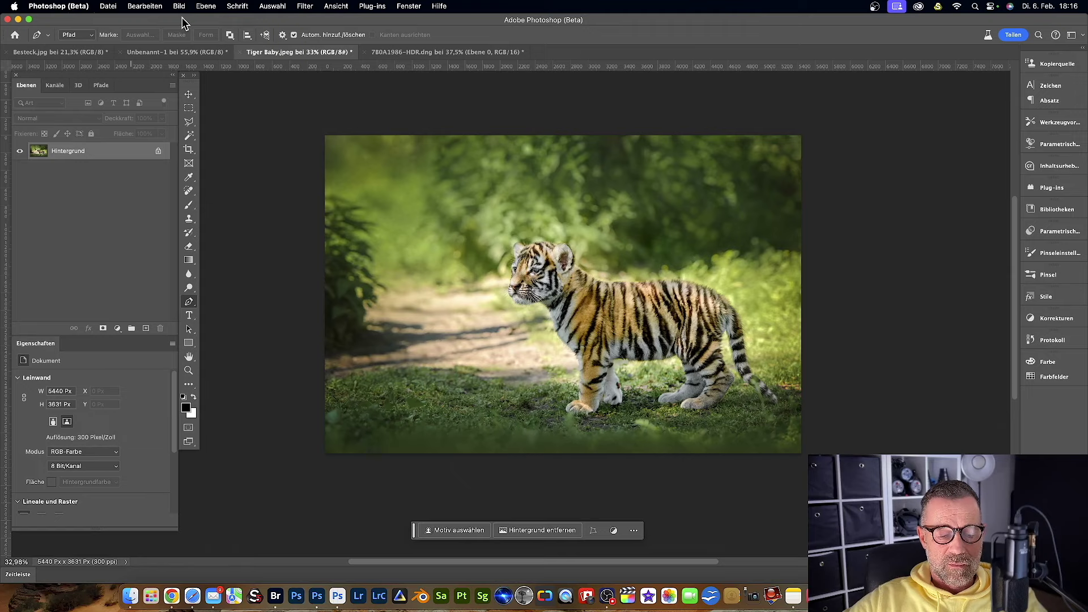
key(i)
key(super+k)
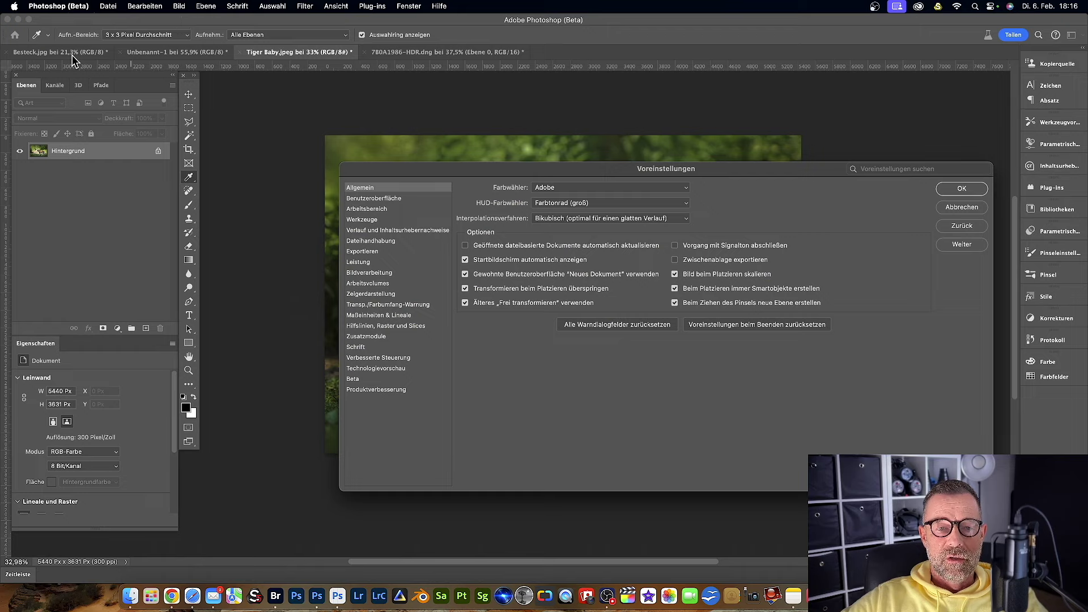
click(363, 221)
click(360, 188)
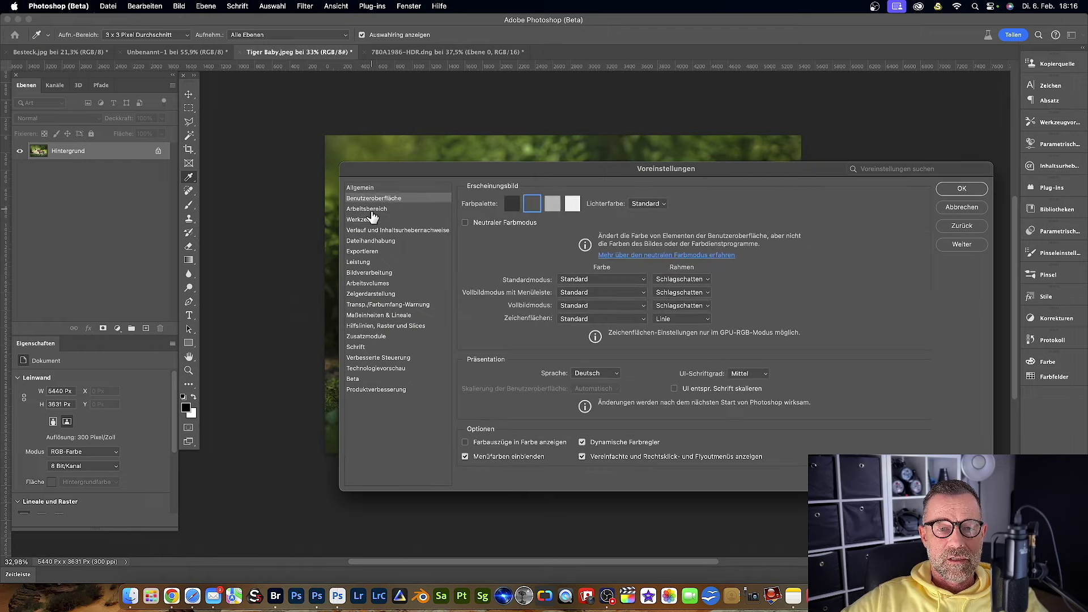
click(369, 209)
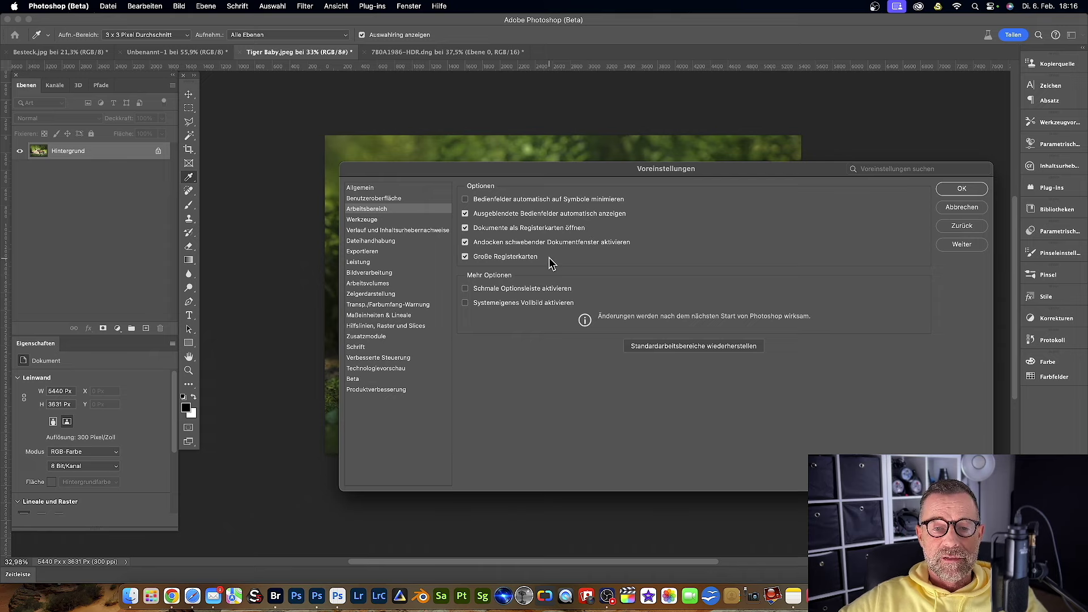
click(962, 207)
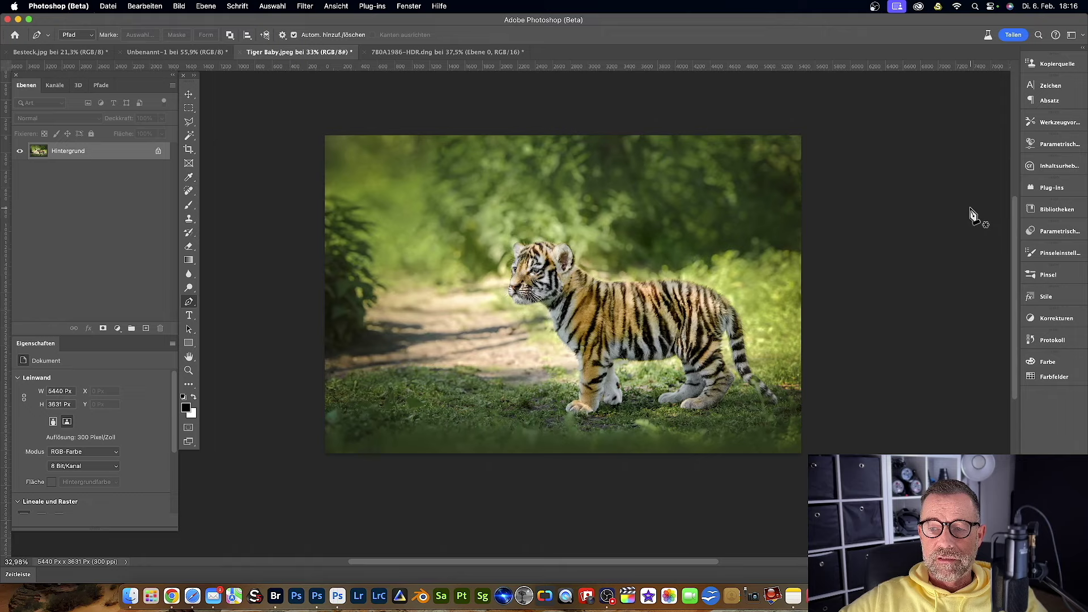
Hide Photoshop (Beta), minimize OBS, Quick Look the 14.15.05 screenshot, then bring up Photoshop 2024
right_click(334, 591)
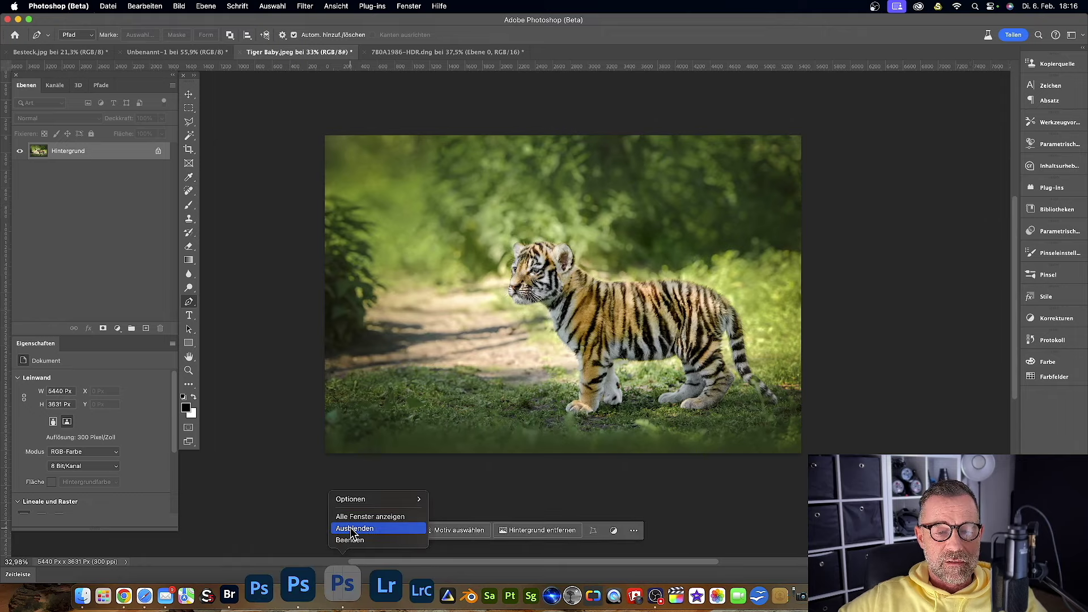
click(363, 527)
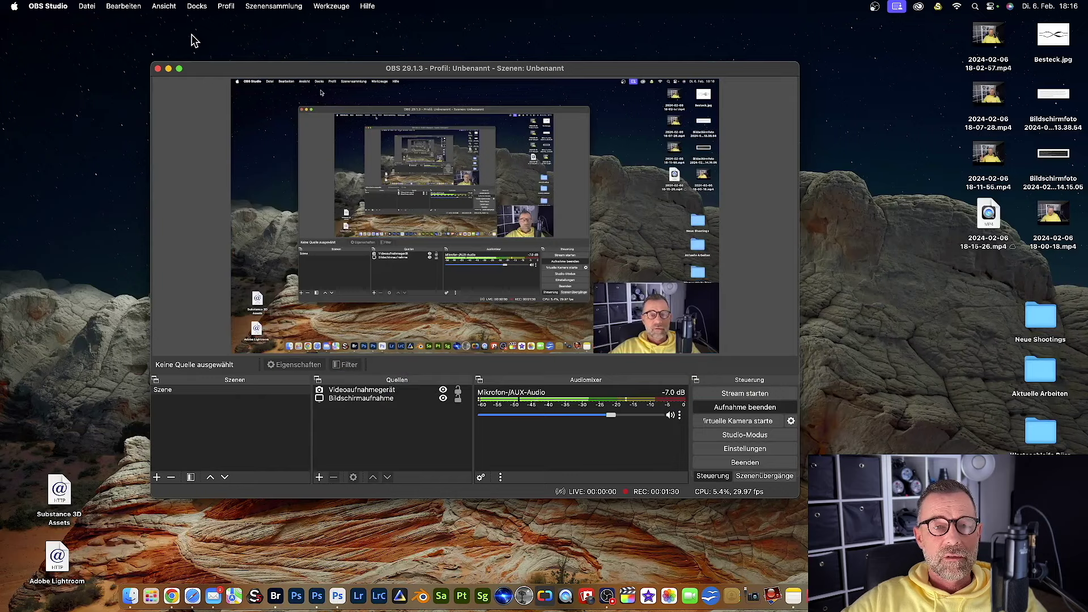
click(168, 68)
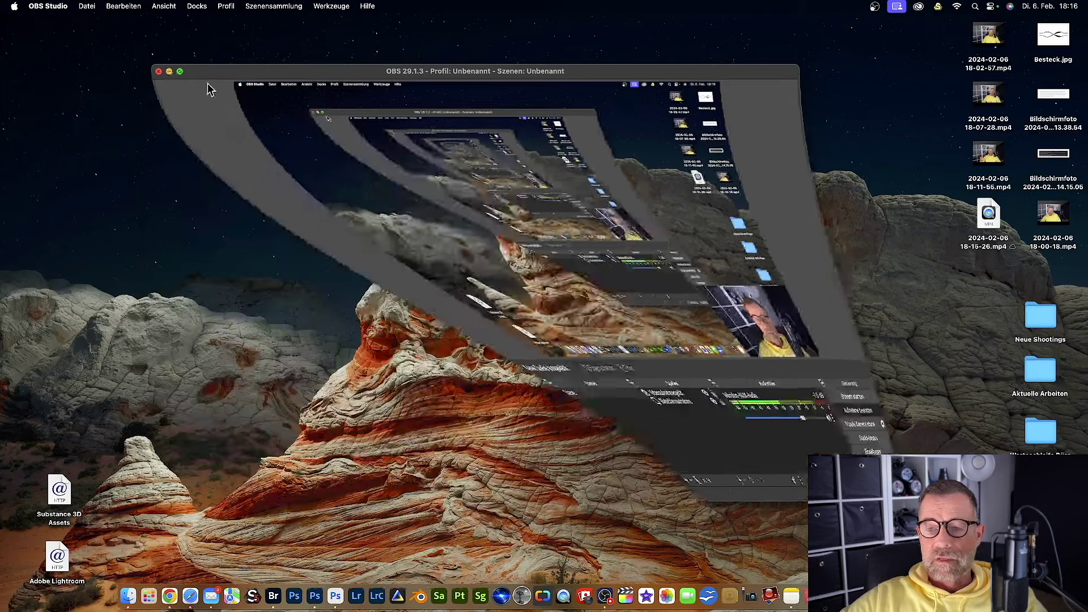
click(1049, 157)
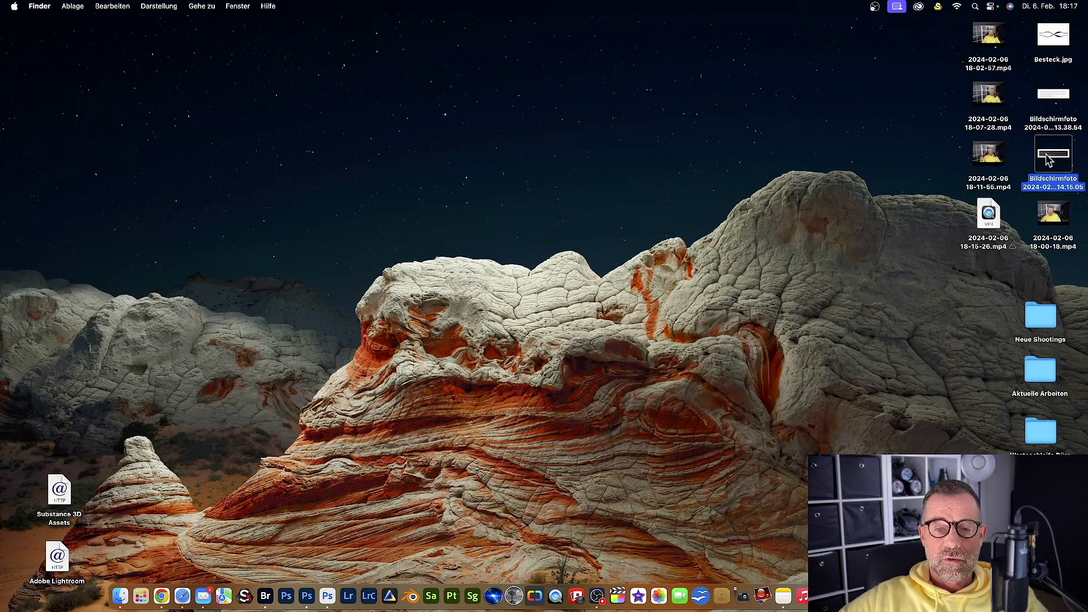
key(space)
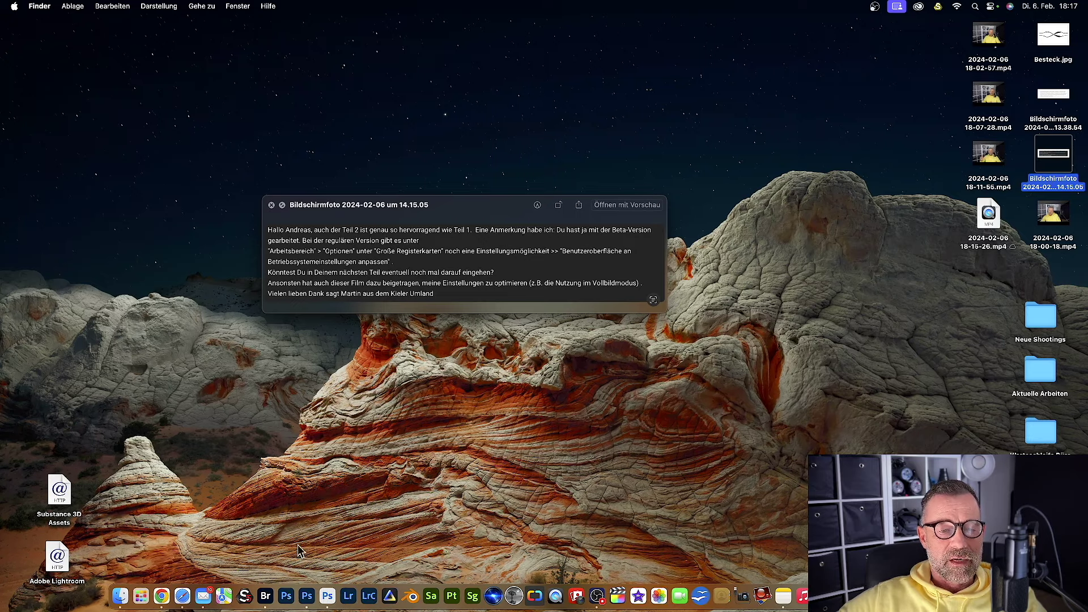
click(311, 593)
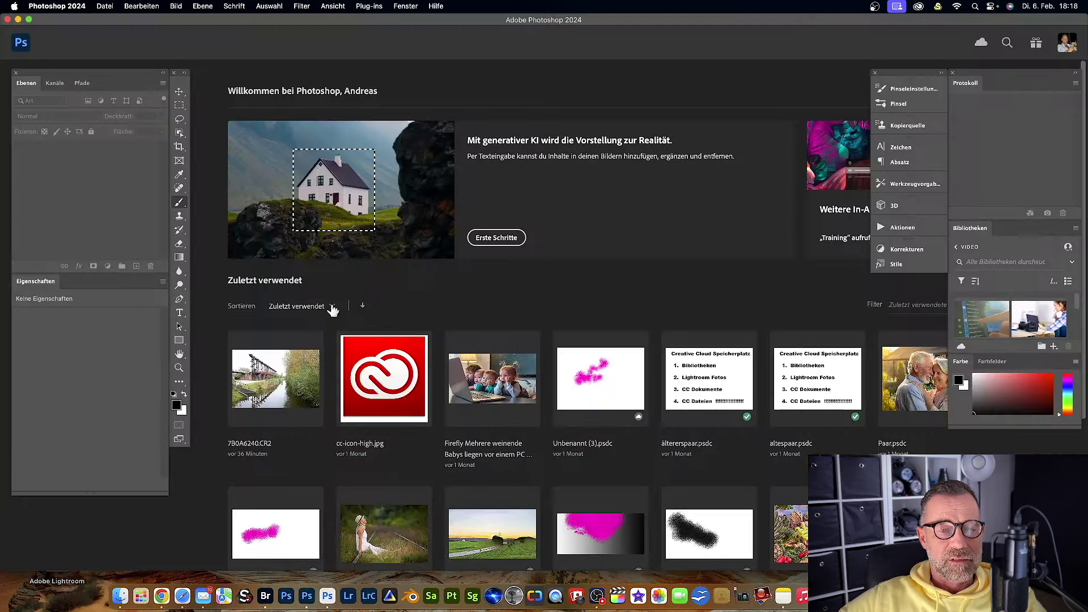
click(67, 11)
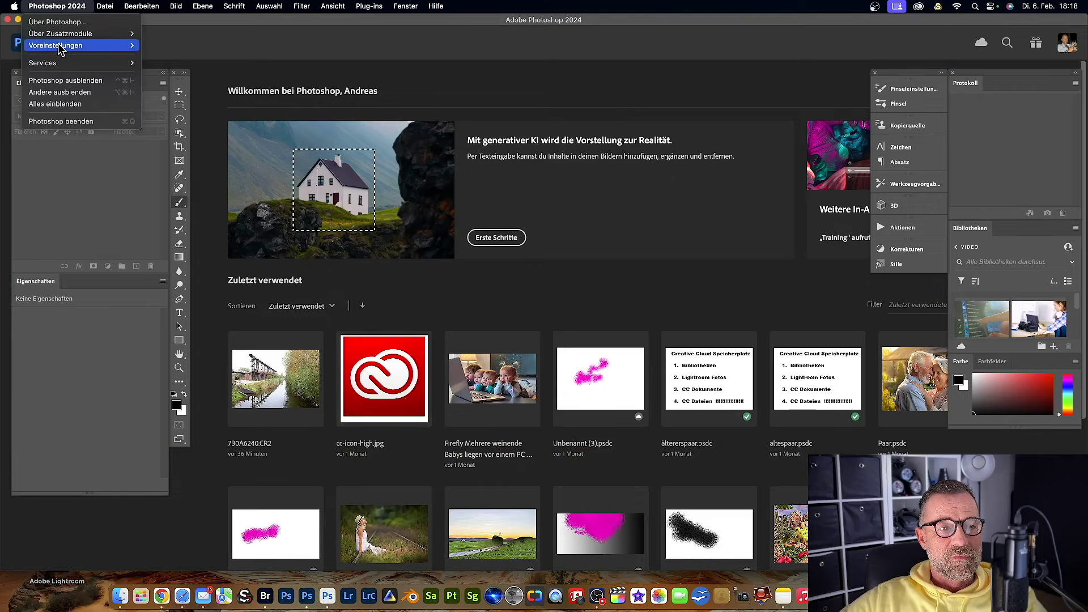
mouse_move(55, 45)
click(170, 71)
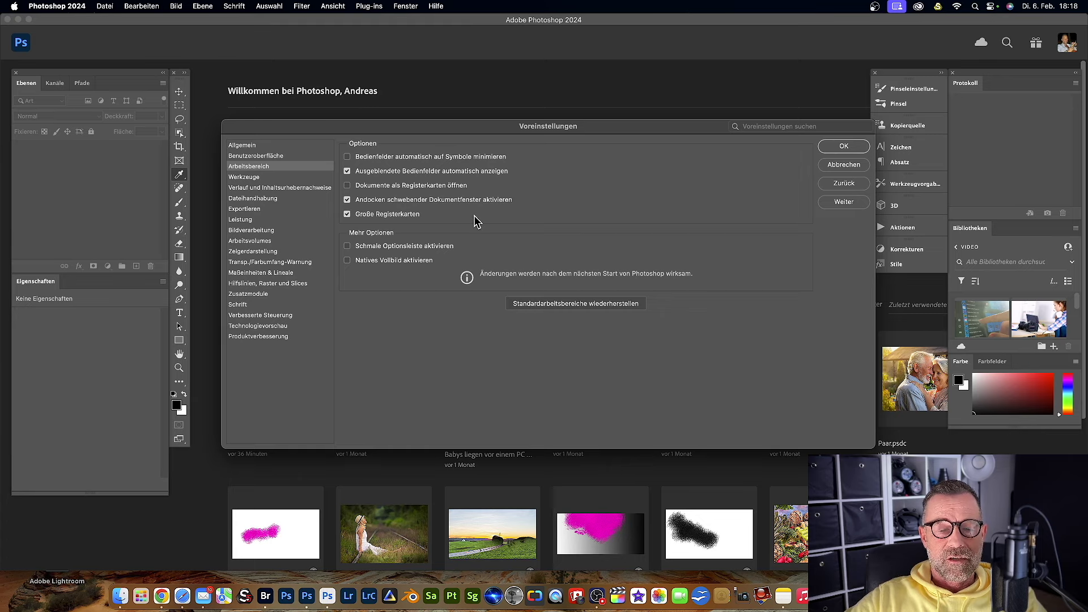
click(843, 165)
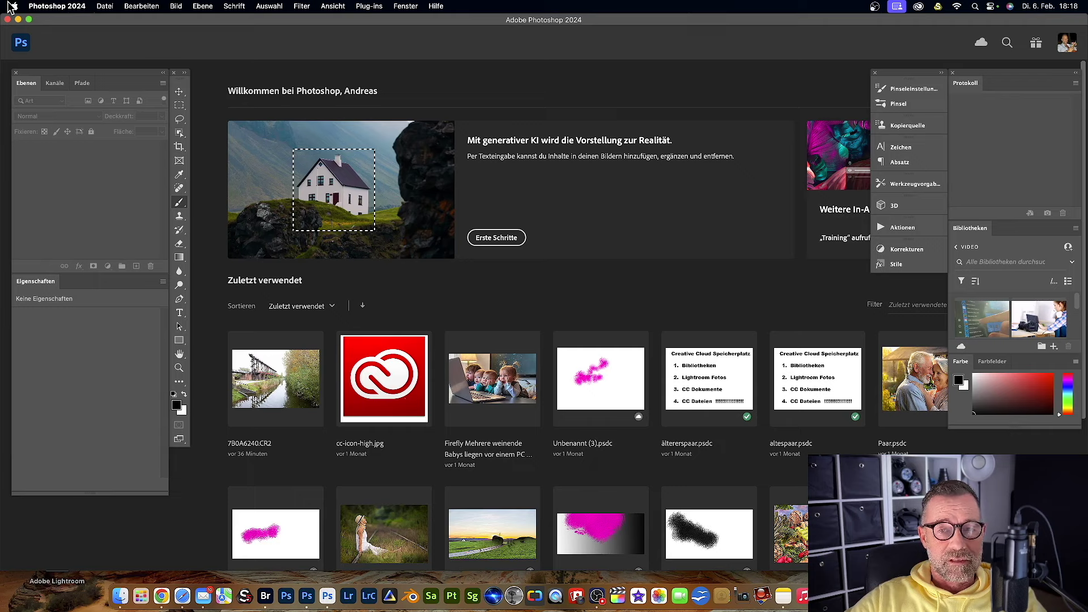
right_click(319, 583)
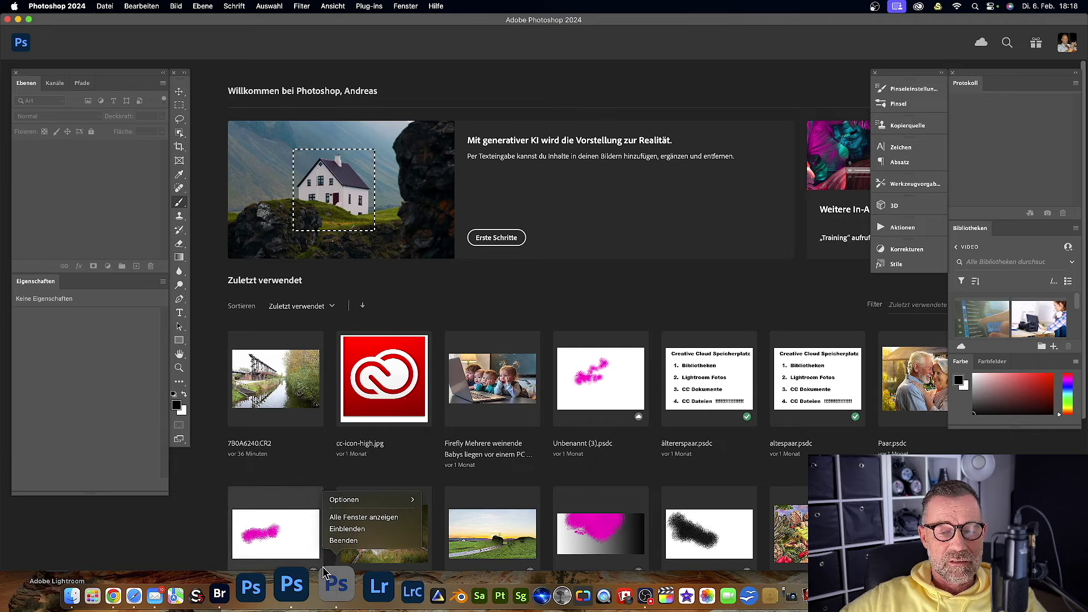
Clear the Photoshop windows, re-preview and close the 14.15.05 screenshot, then select the 13.38.54 screenshot
click(344, 540)
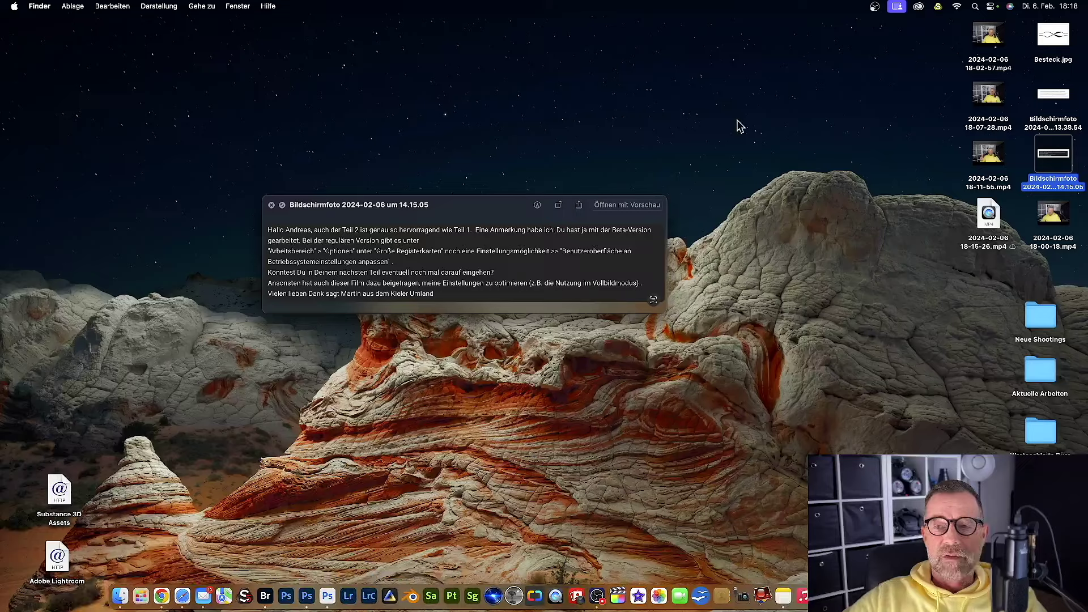
click(272, 206)
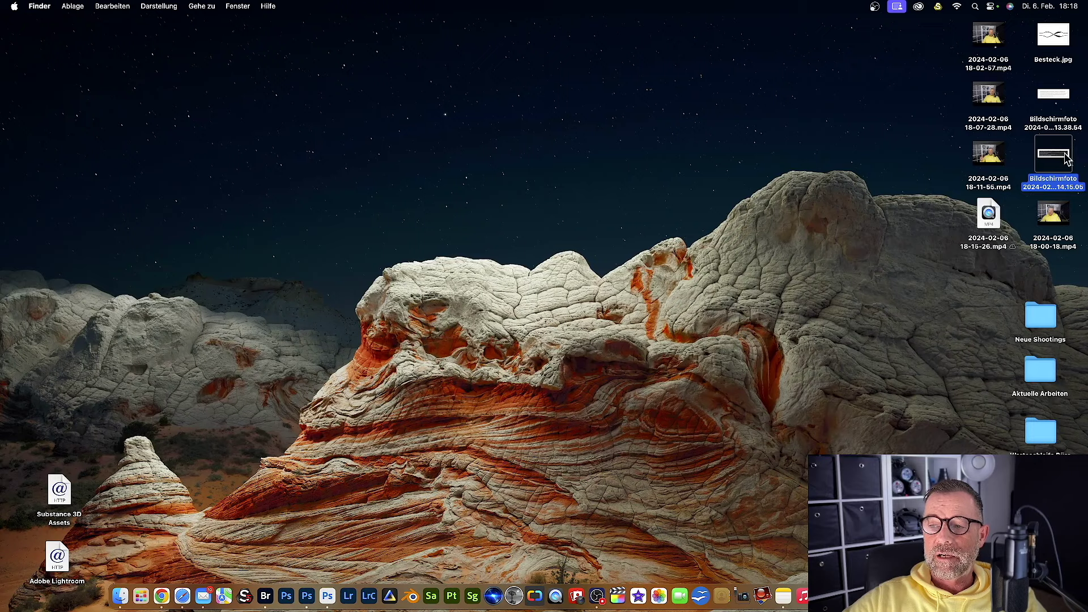
key(space)
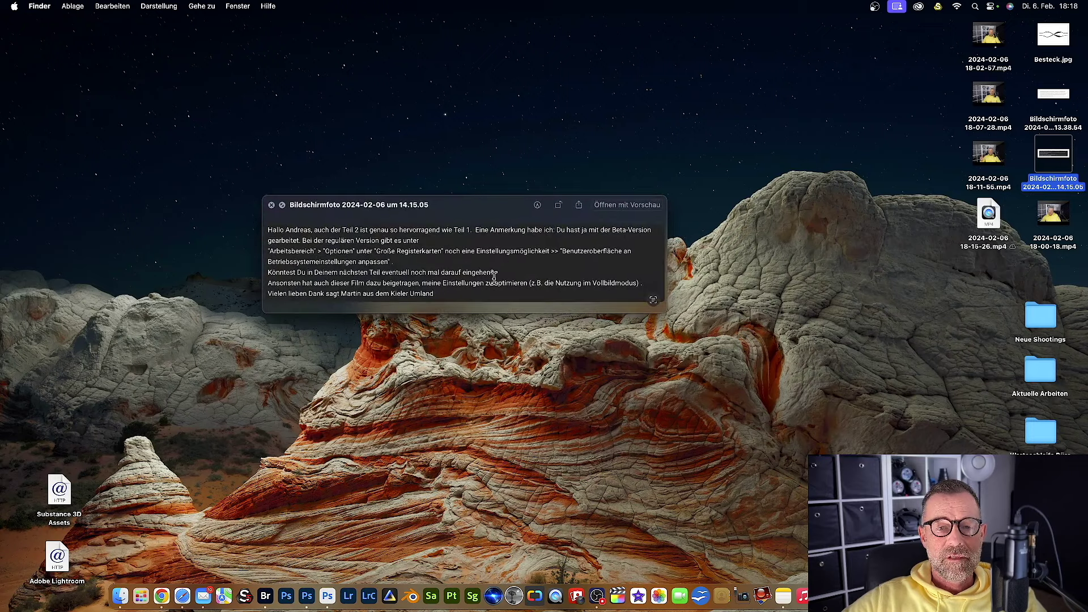
click(270, 205)
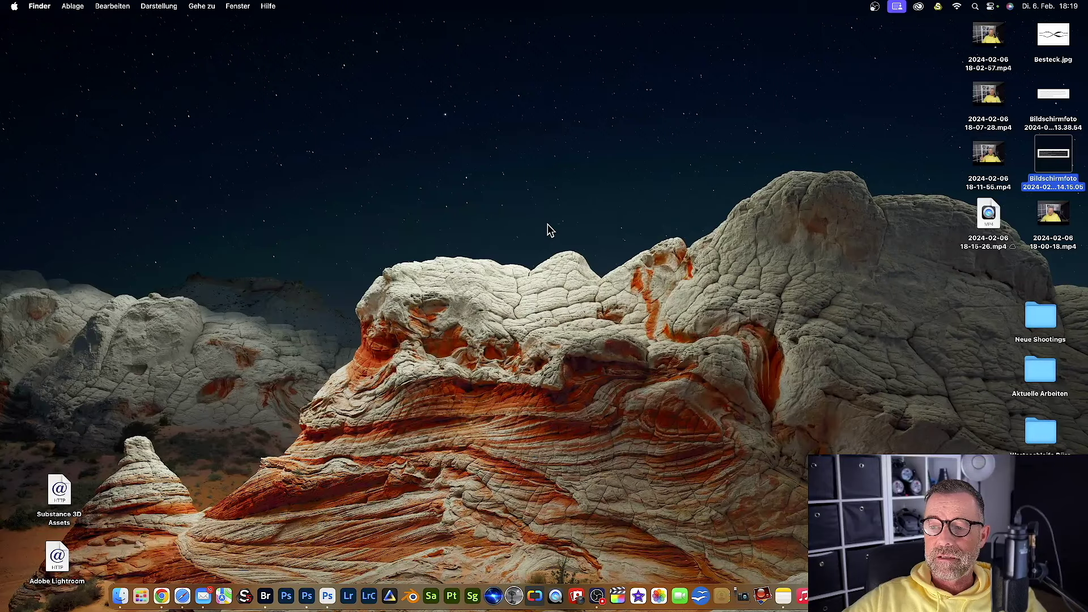
click(548, 230)
click(1041, 99)
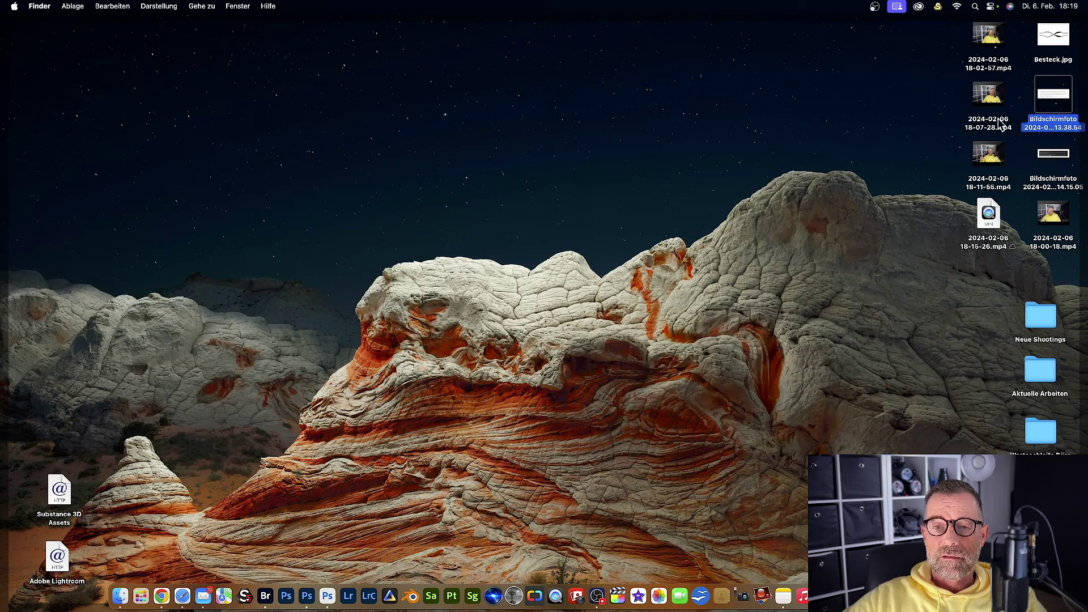
key(space)
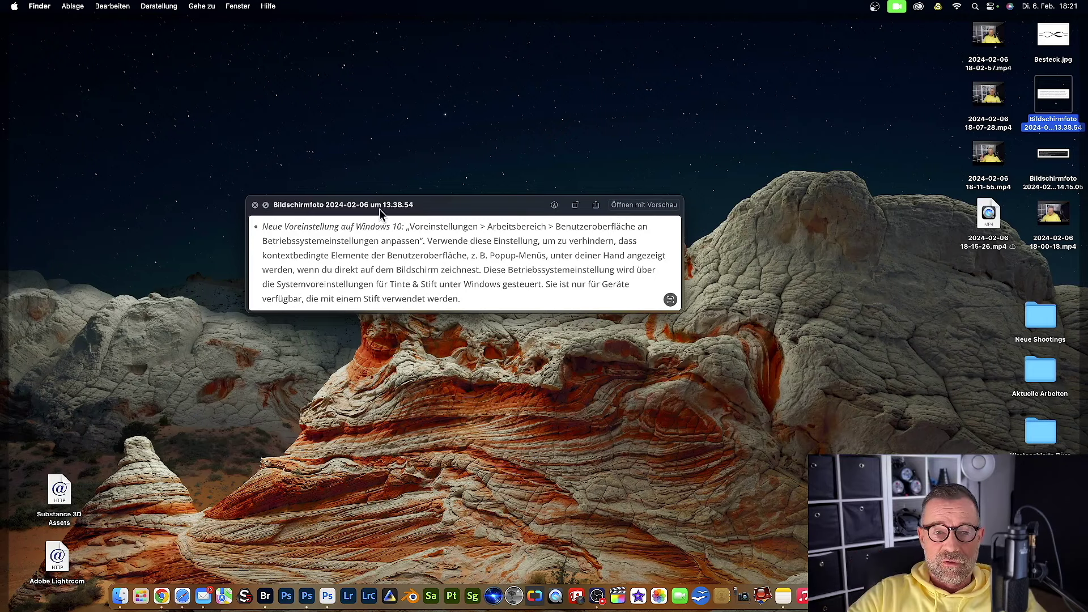
click(255, 205)
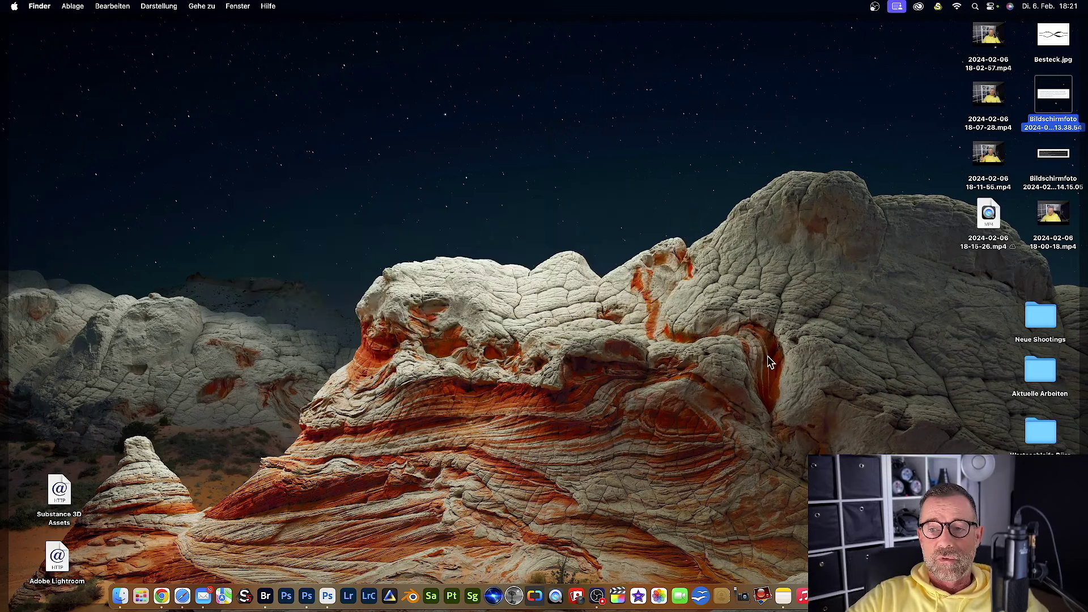
Return to the tiger photo in Photoshop (Beta) and confirm the Werkzeuge preferences with OK
click(324, 586)
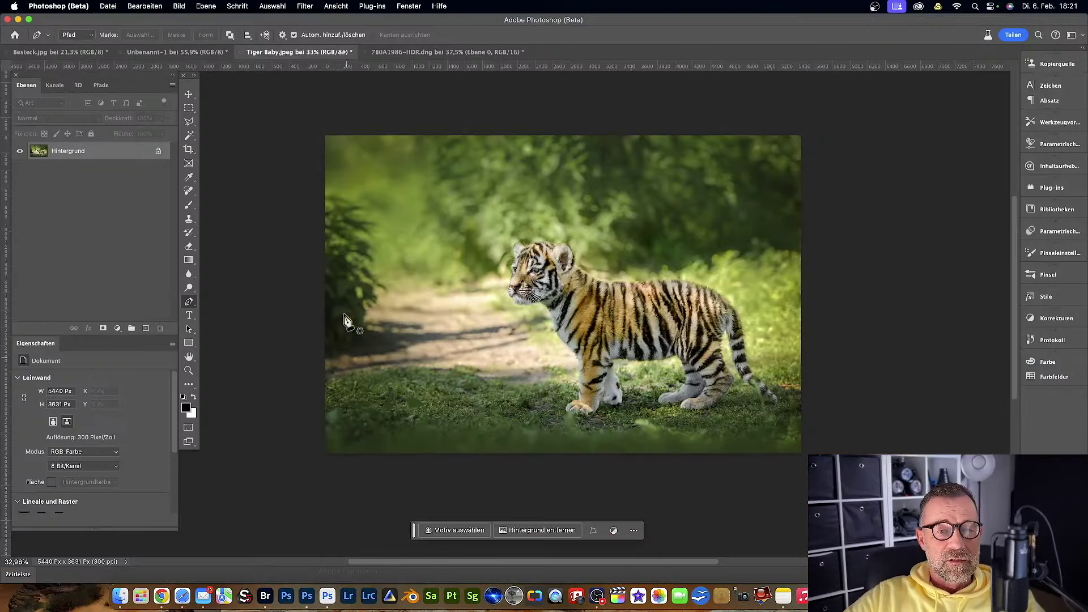
click(51, 7)
mouse_move(55, 45)
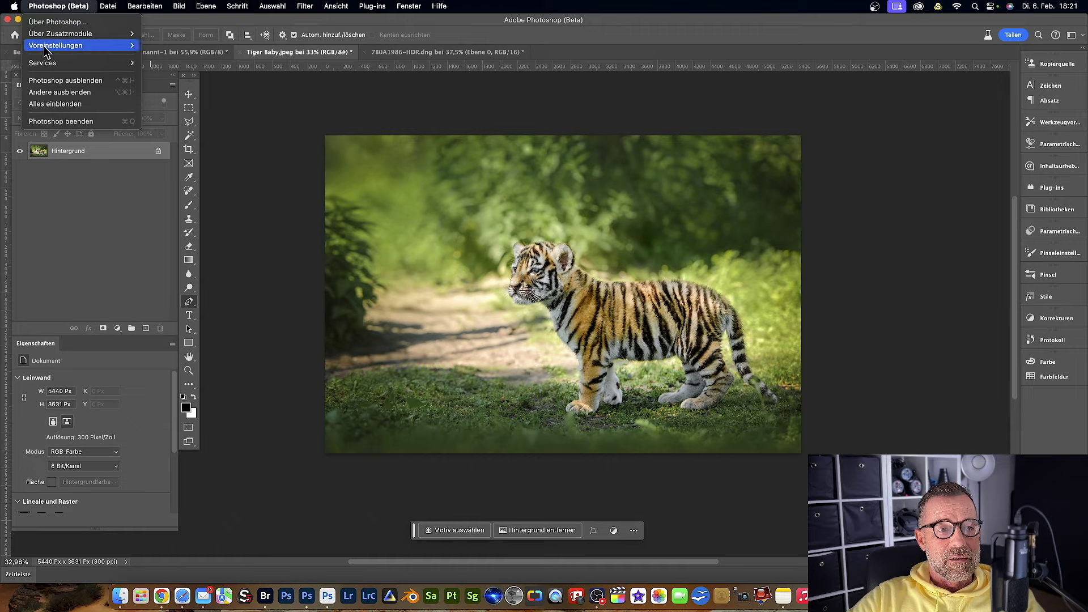
click(210, 101)
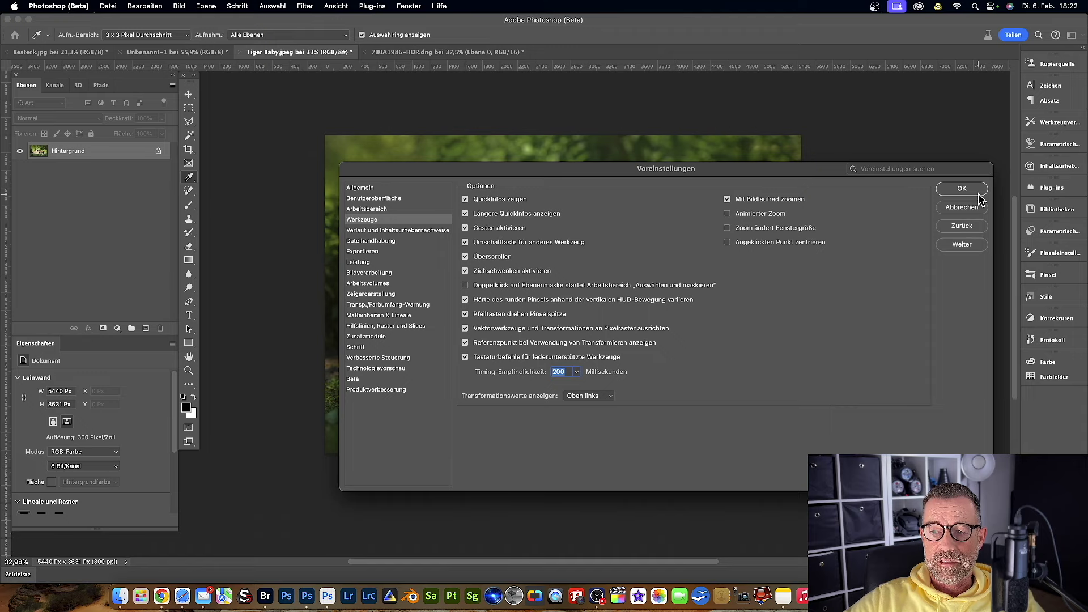
click(962, 189)
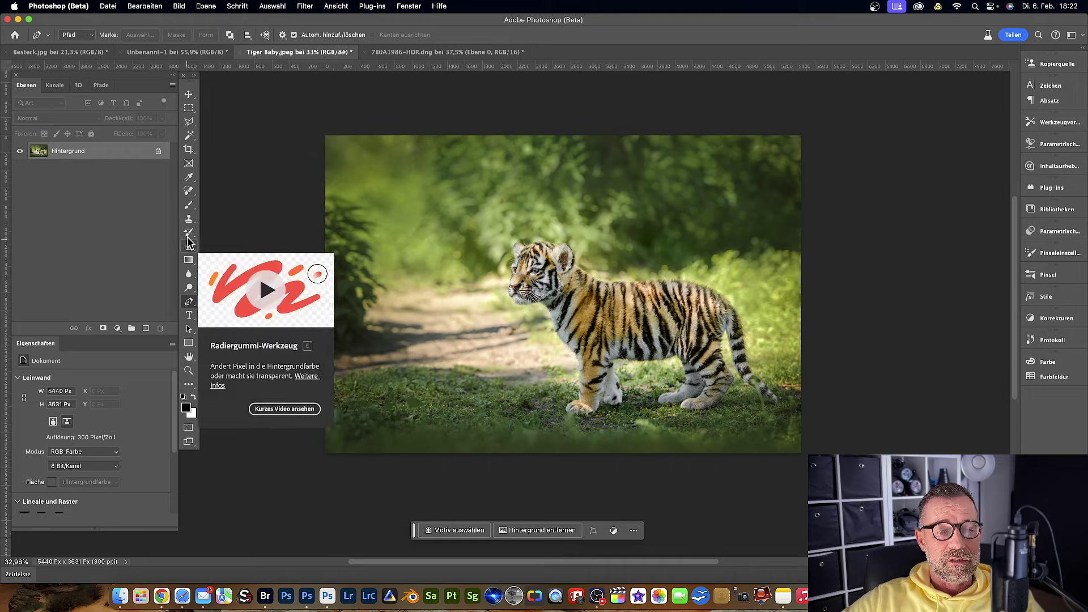
Toggle 'QuickInfos zeigen' off and back on in the Werkzeuge preferences, then confirm
click(59, 8)
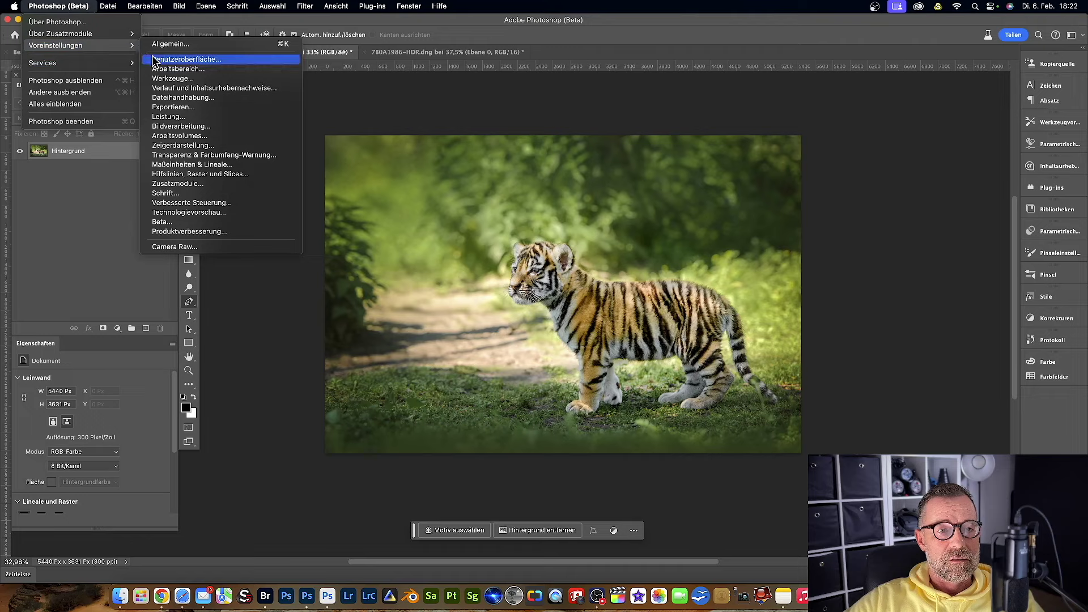
click(170, 79)
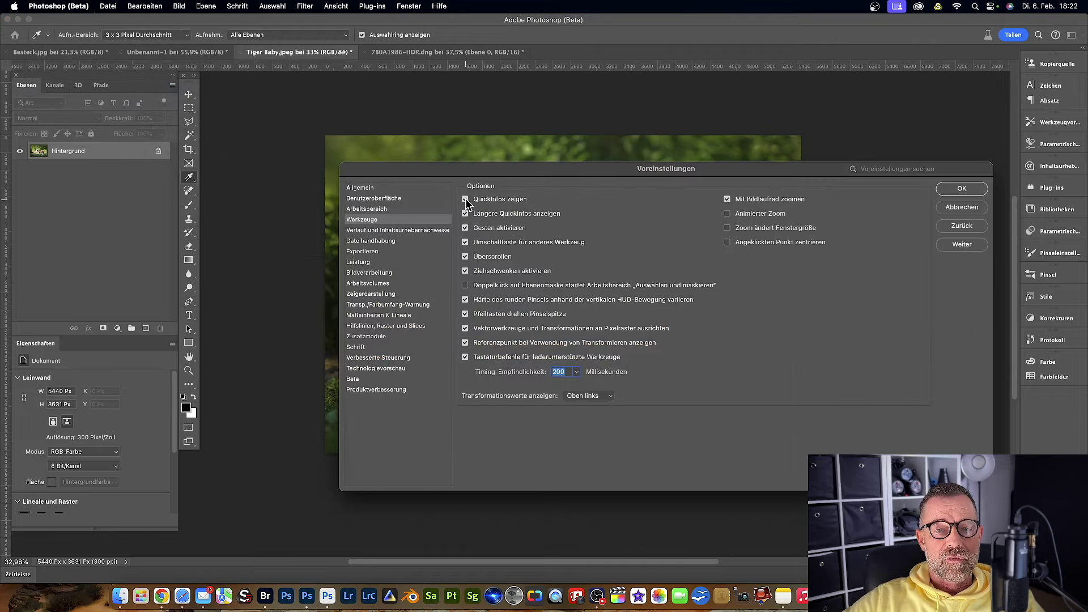
click(465, 199)
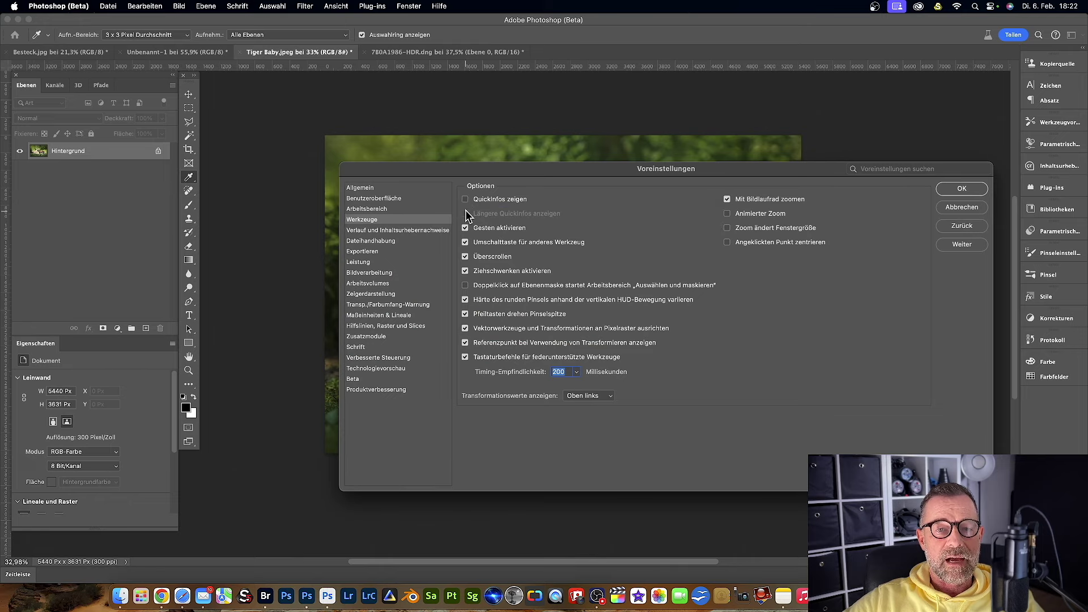
click(465, 199)
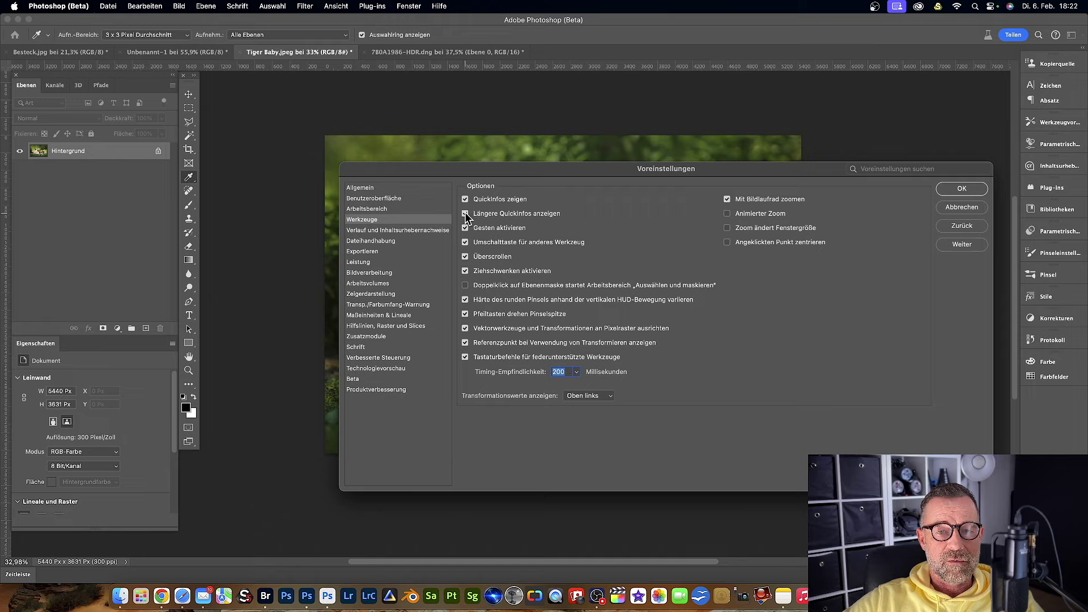
click(961, 187)
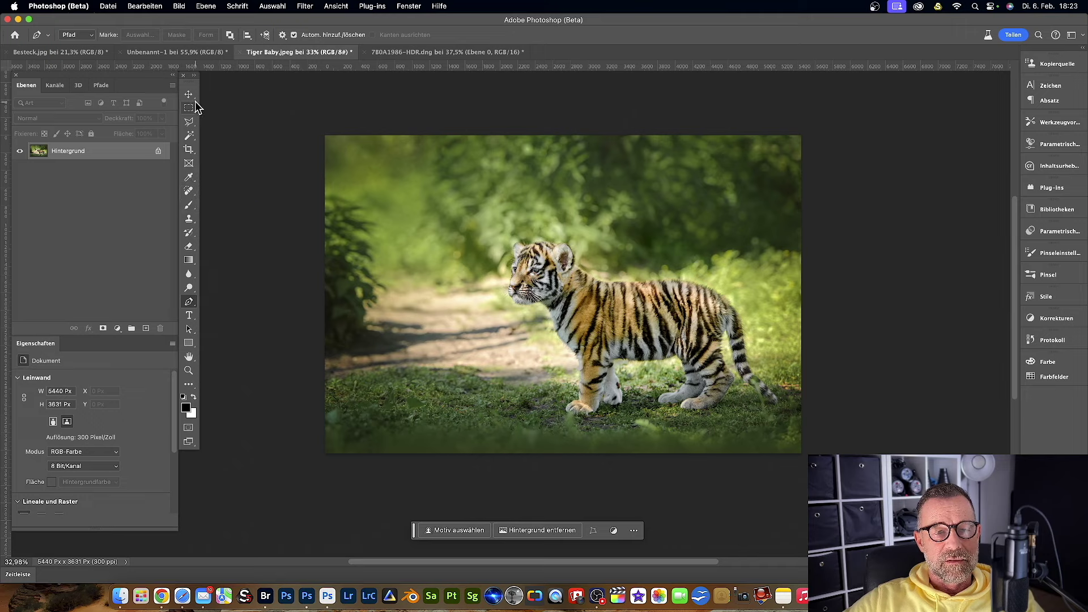
click(59, 6)
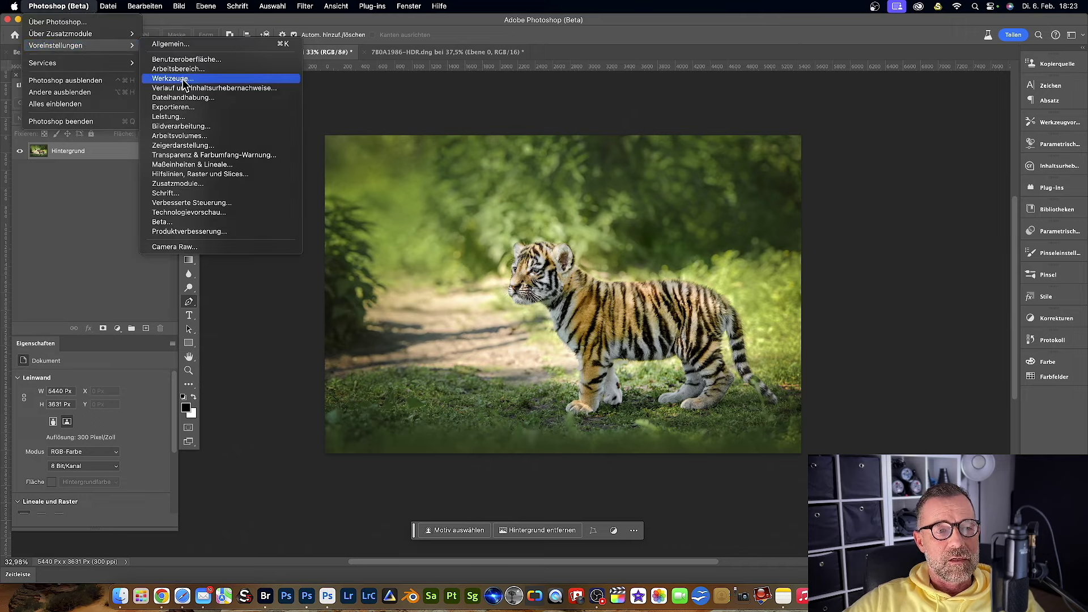
click(184, 78)
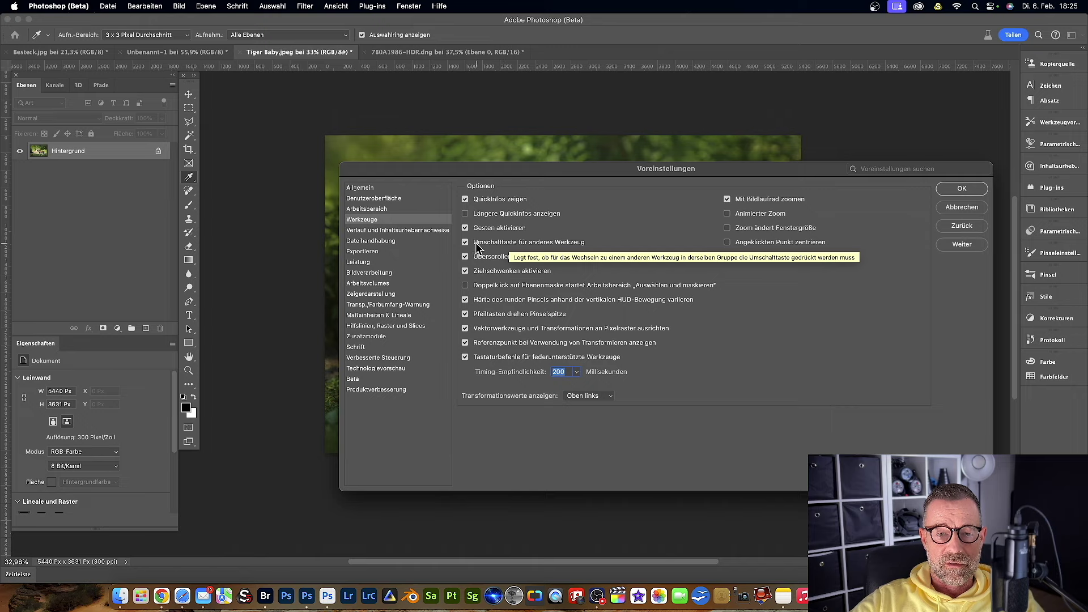
click(958, 207)
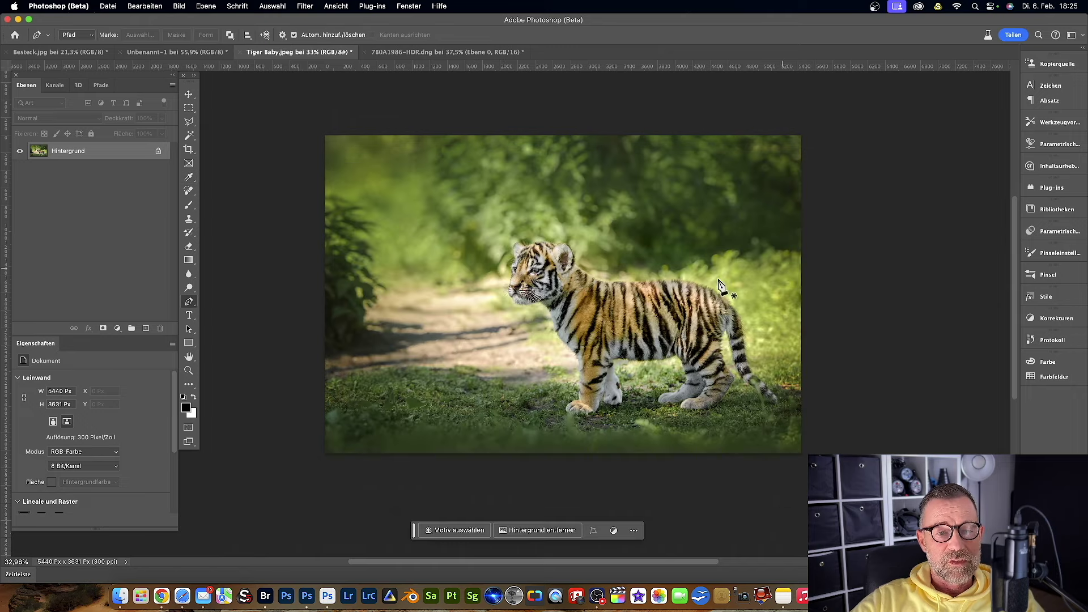
Select the Brush tool, view its tool group, and switch to the Eraser and back with E and B
click(190, 206)
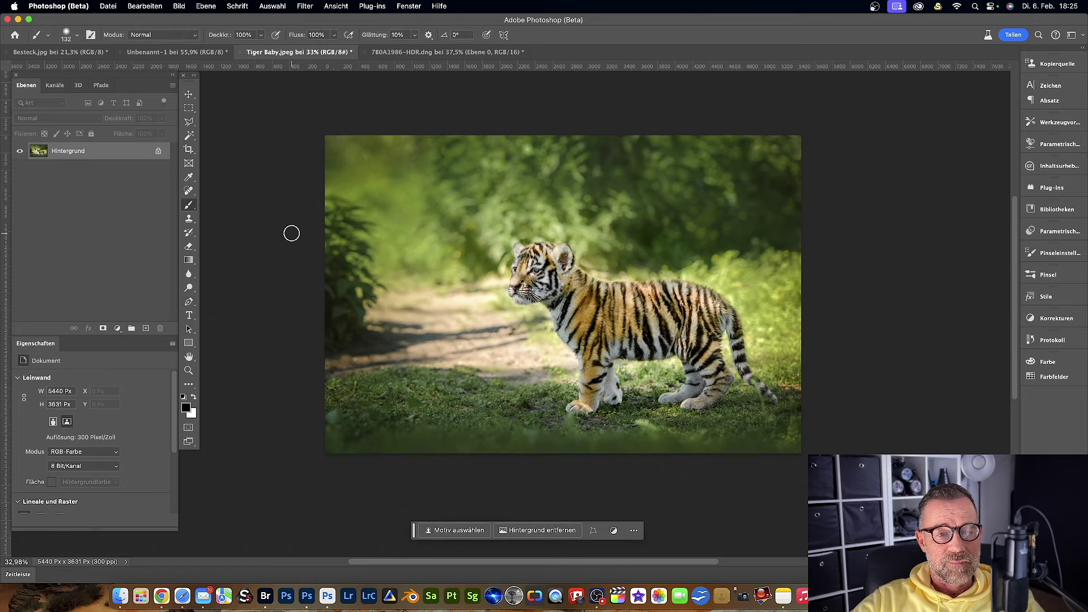
right_click(191, 208)
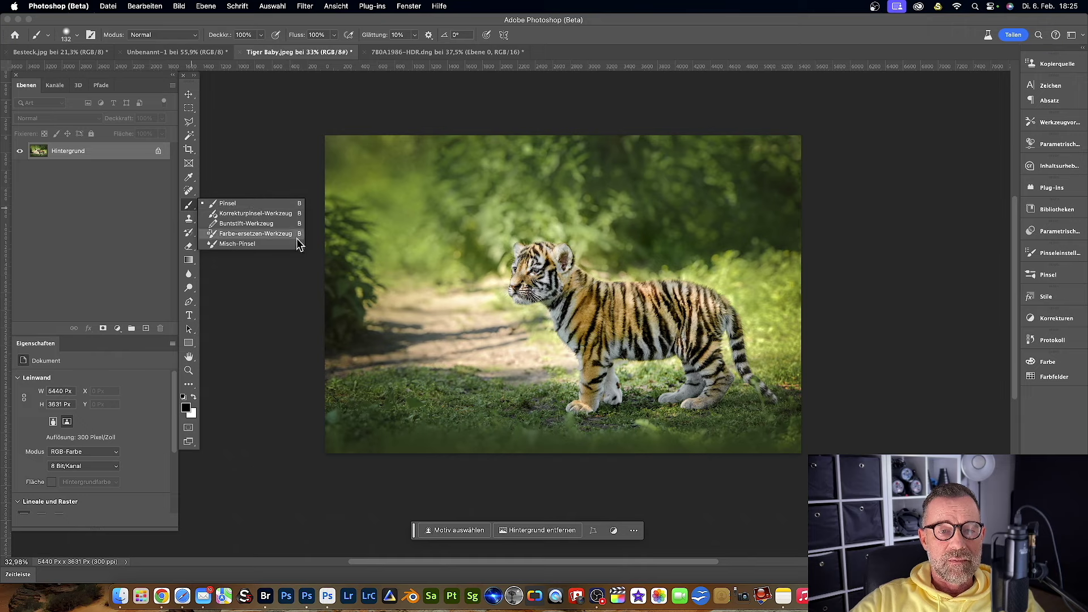
click(294, 266)
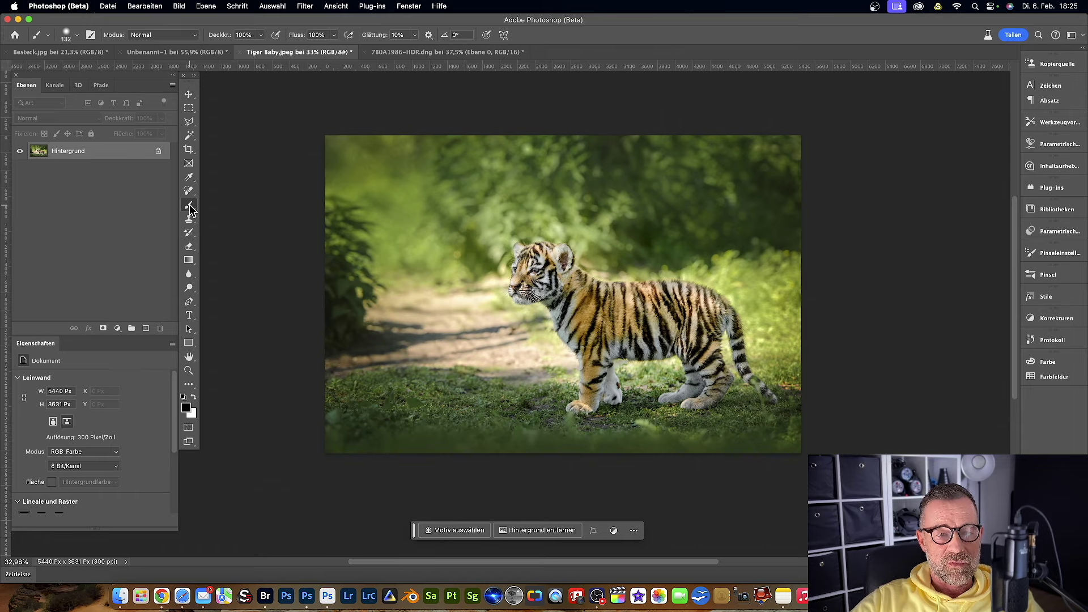
key(e)
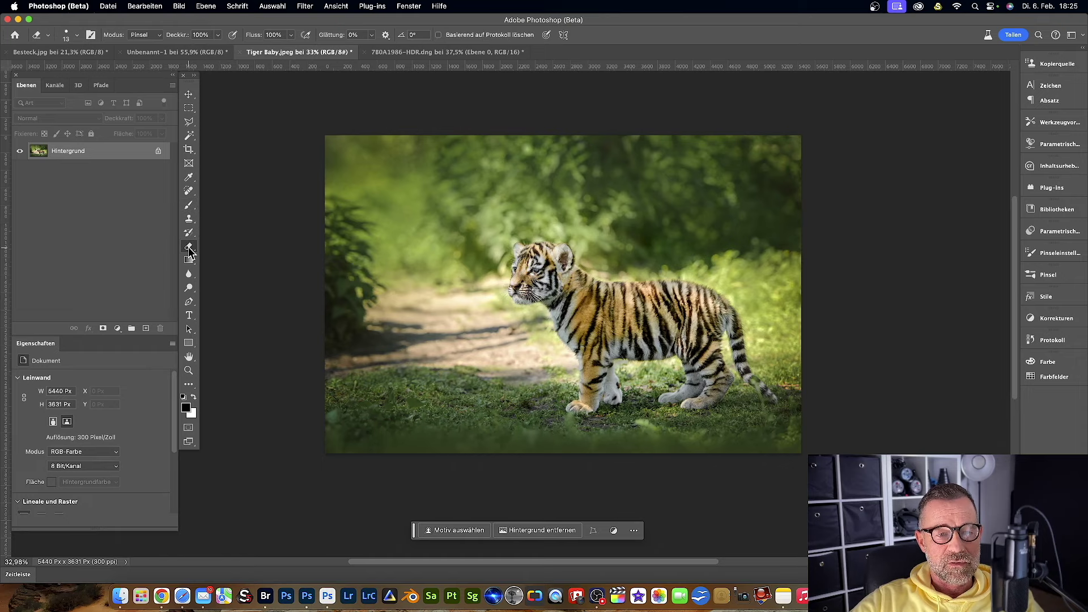
key(b)
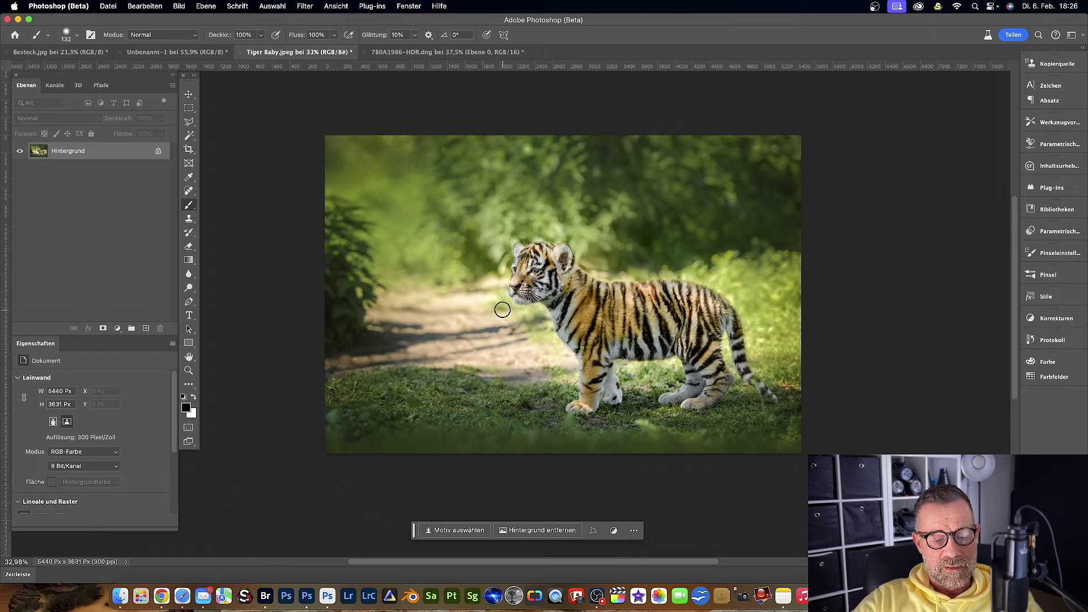
Cycle through the Adjustment, Color Replacement and Mixer brushes with Shift+B back to the Brush
key(shift+b)
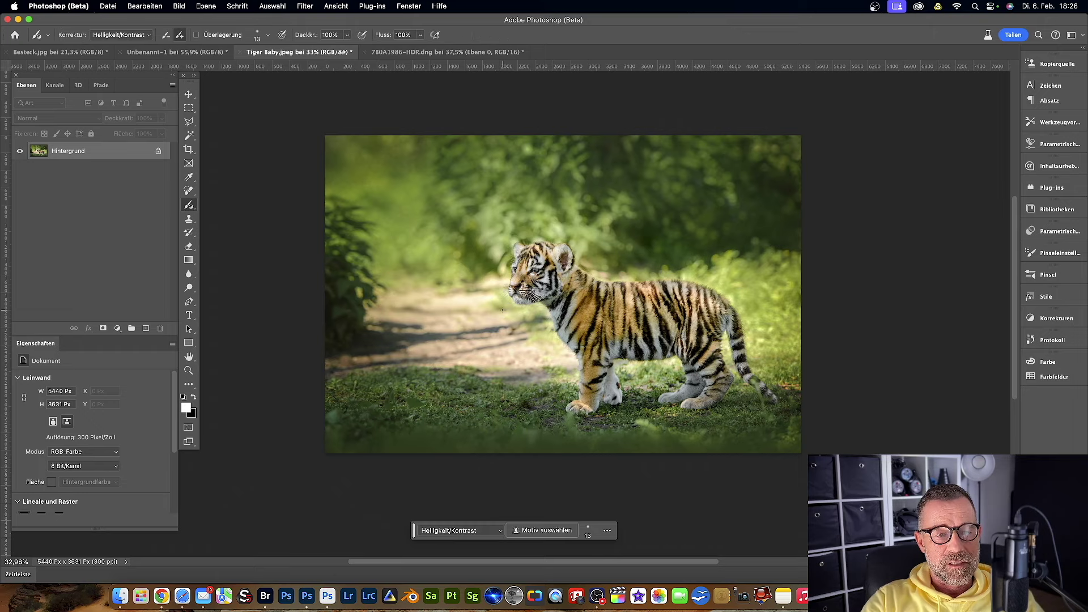
key(shift+b)
key(shift+b)
key(shift+b)
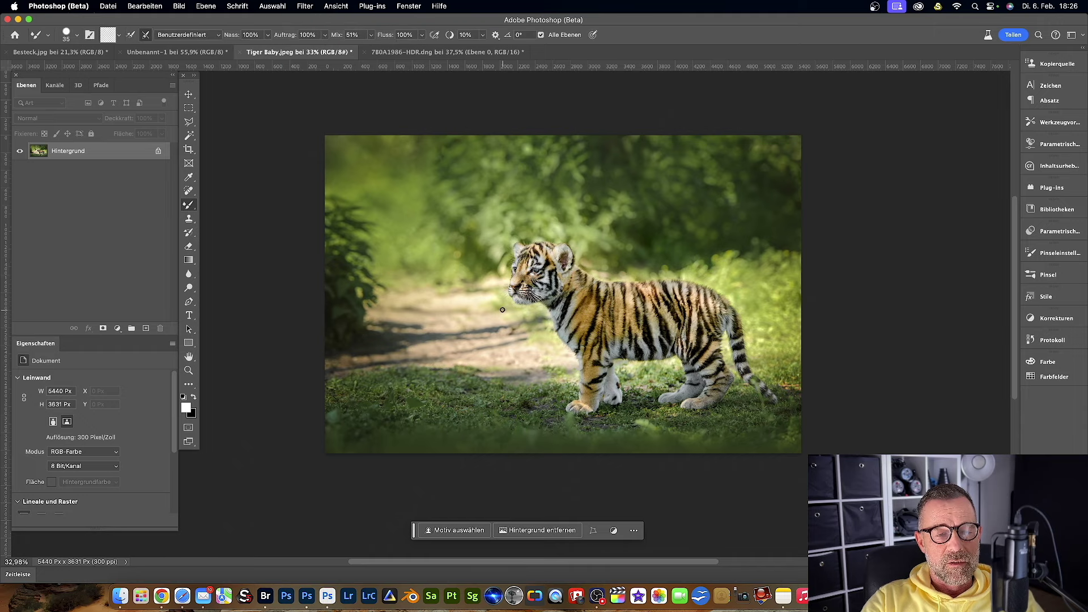
key(shift+b)
key(shift+b)
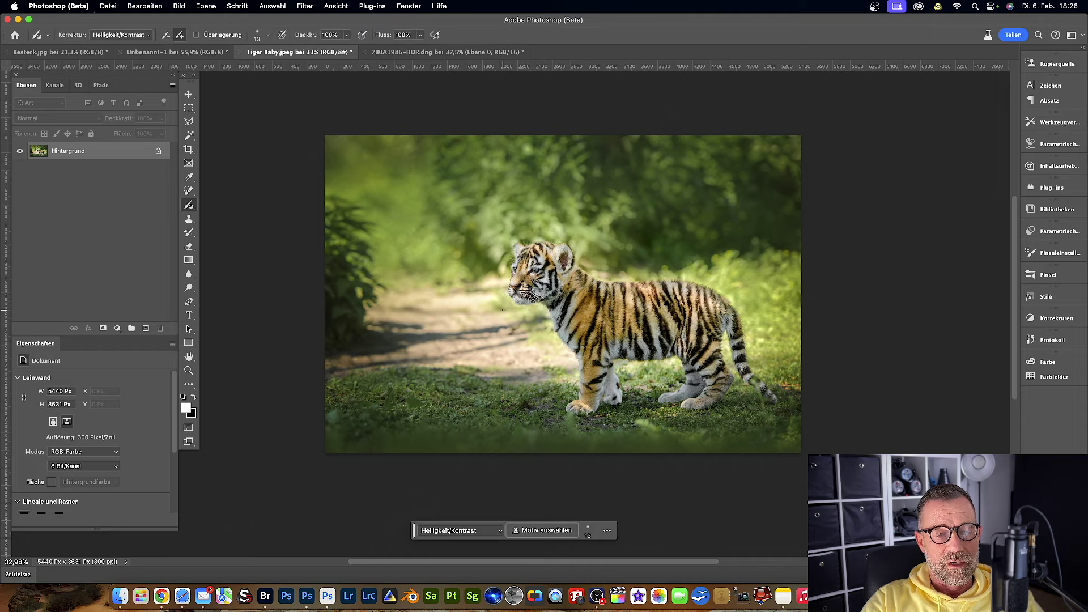
key(shift+b)
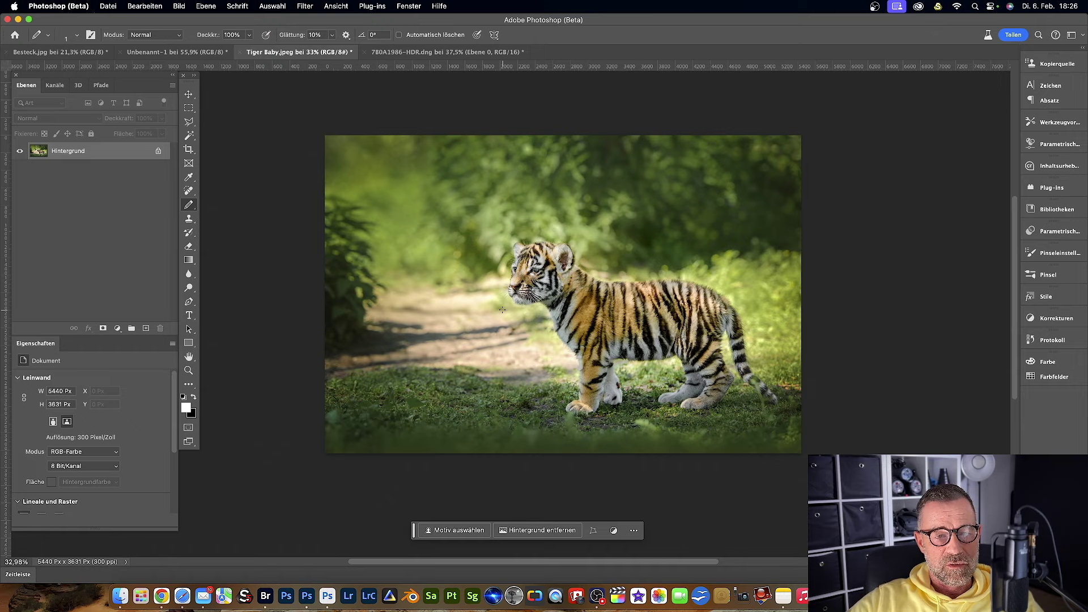
key(shift+b)
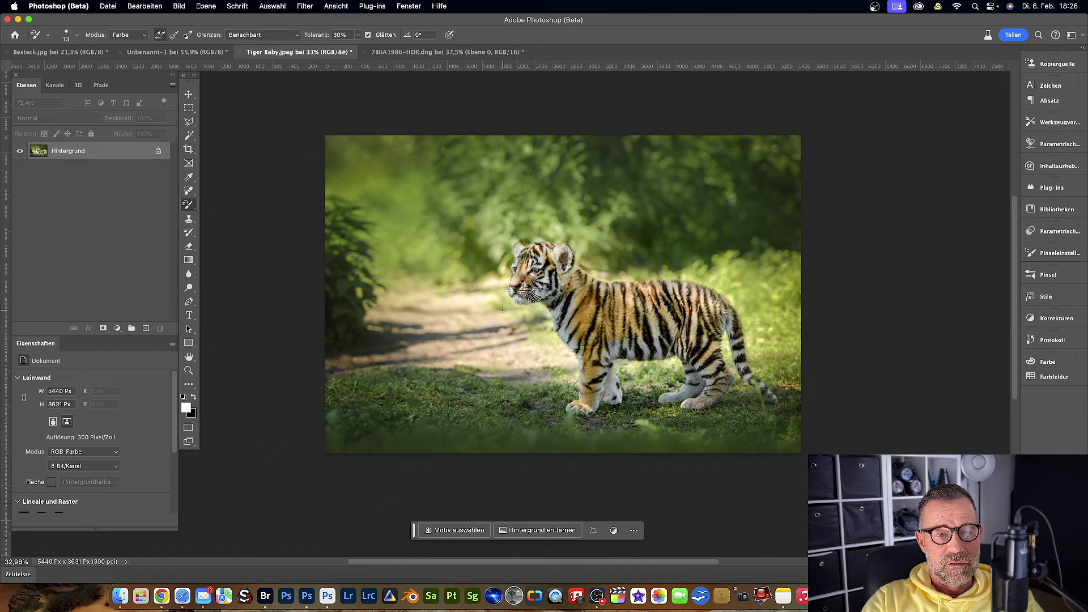
key(shift+b)
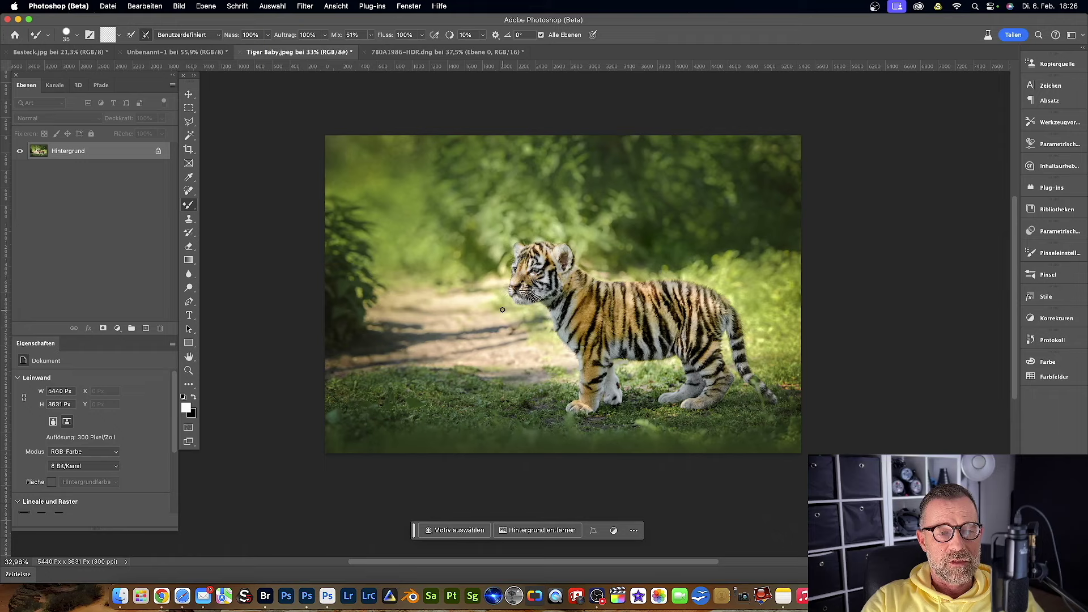
key(shift+b)
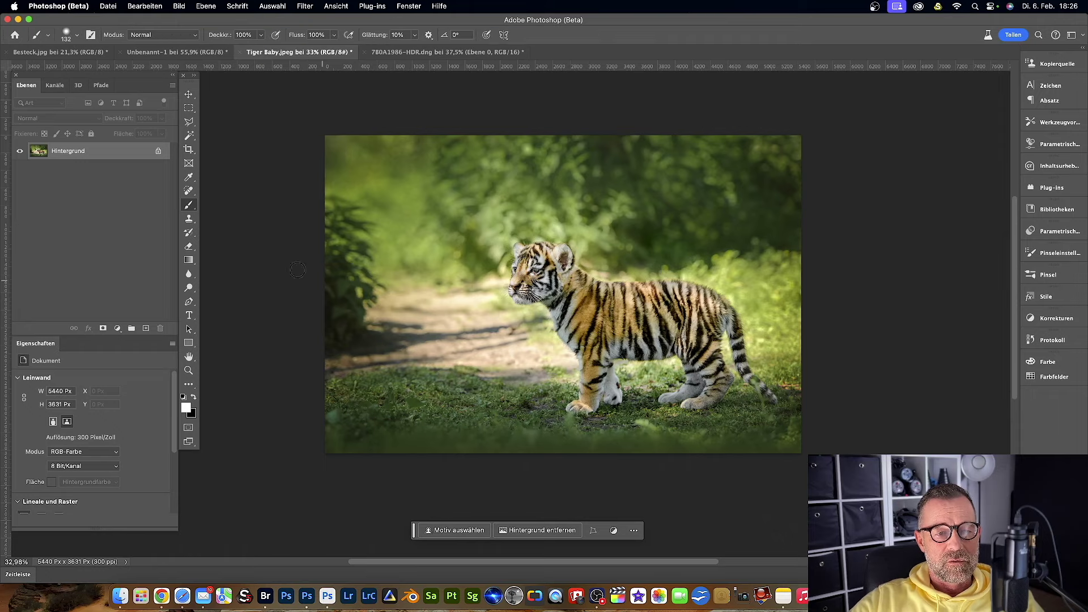
Cycle to the Pencil and Adjustment Brush, then pick the regular Brush (Pinsel) from the group
right_click(192, 210)
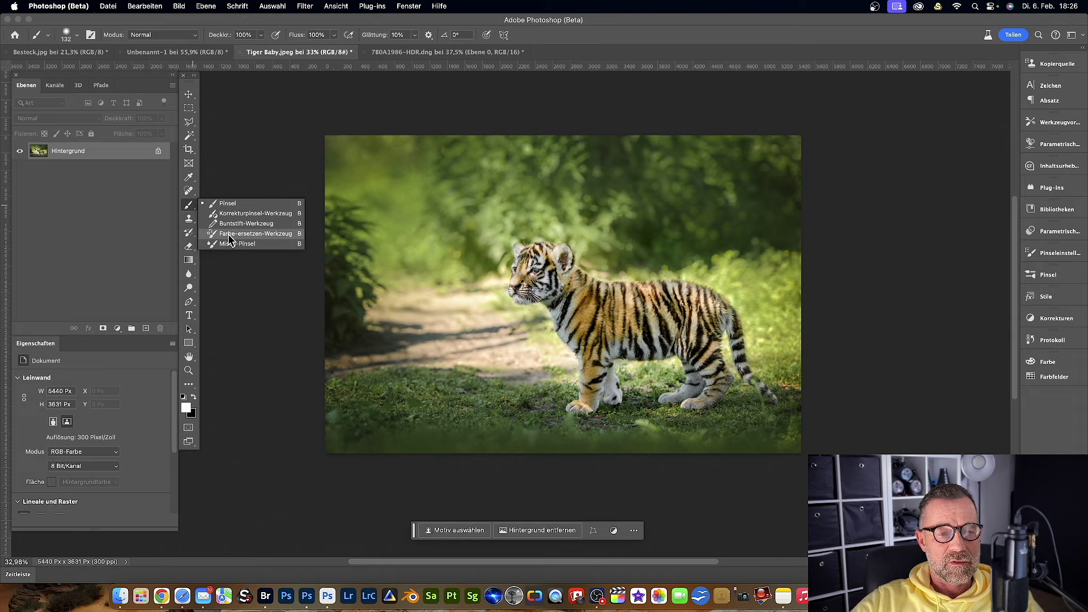
click(227, 166)
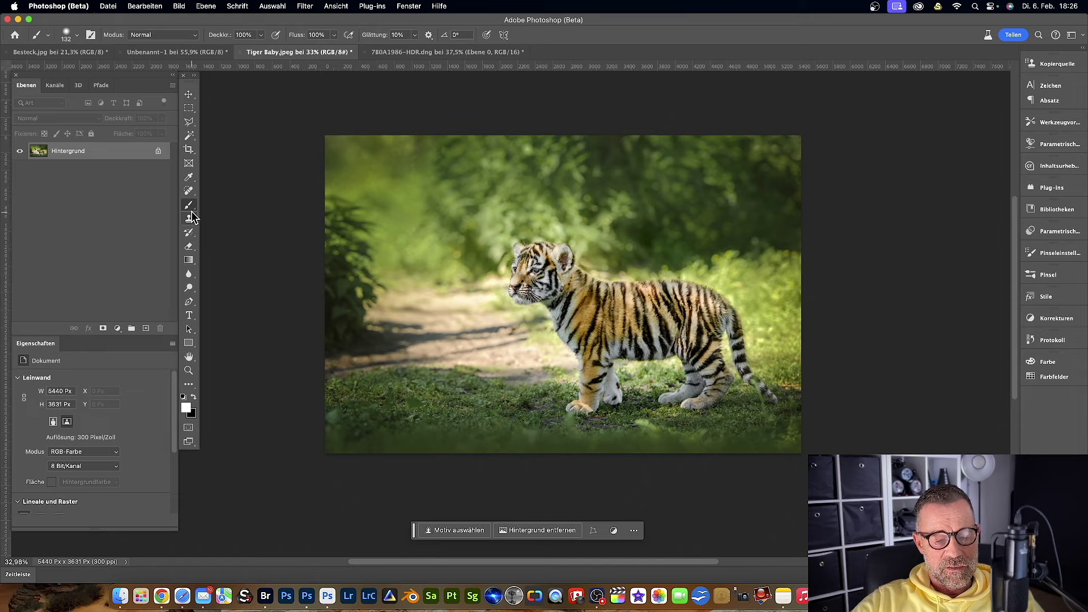
key(shift+b)
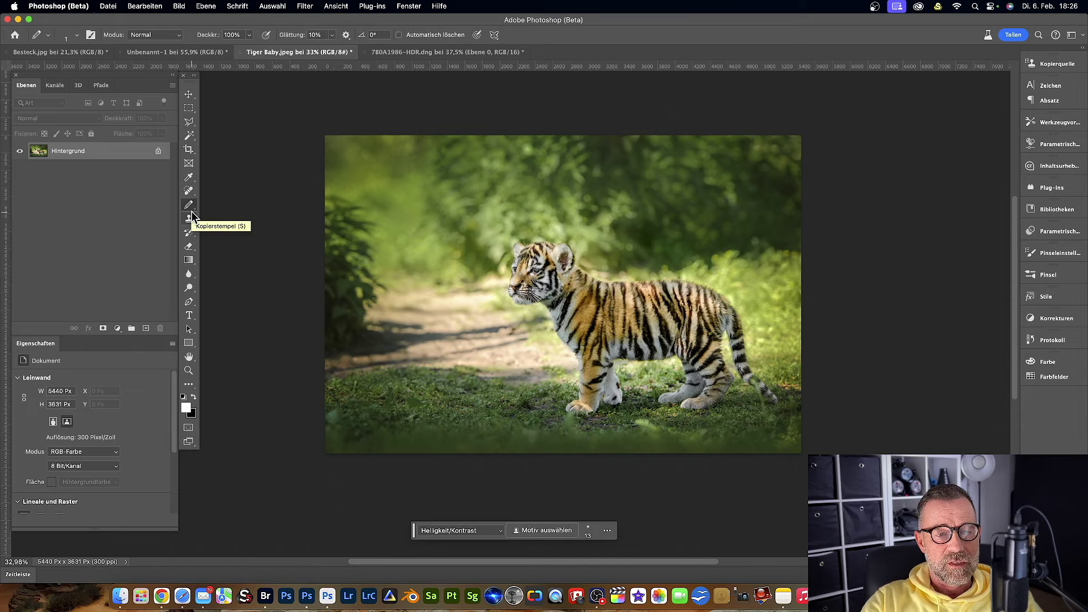
key(shift+b)
key(shift+b)
key(shift+b)
key(shift+b)
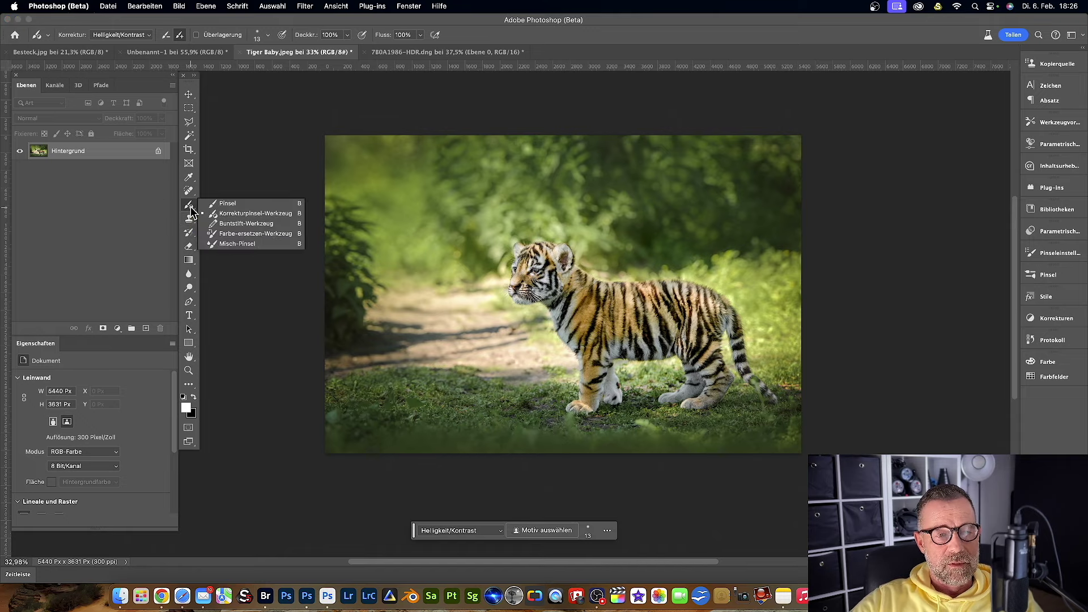
right_click(190, 206)
click(247, 203)
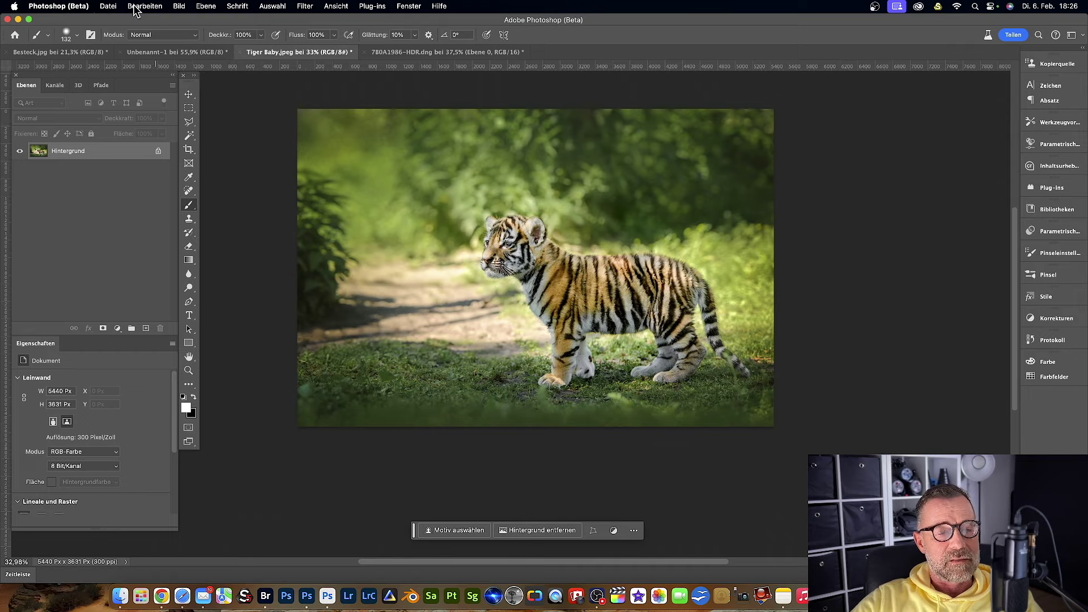
Untick 'Umschalttaste für anderes Werkzeug' in the Werkzeuge preferences and confirm
click(52, 8)
mouse_move(56, 46)
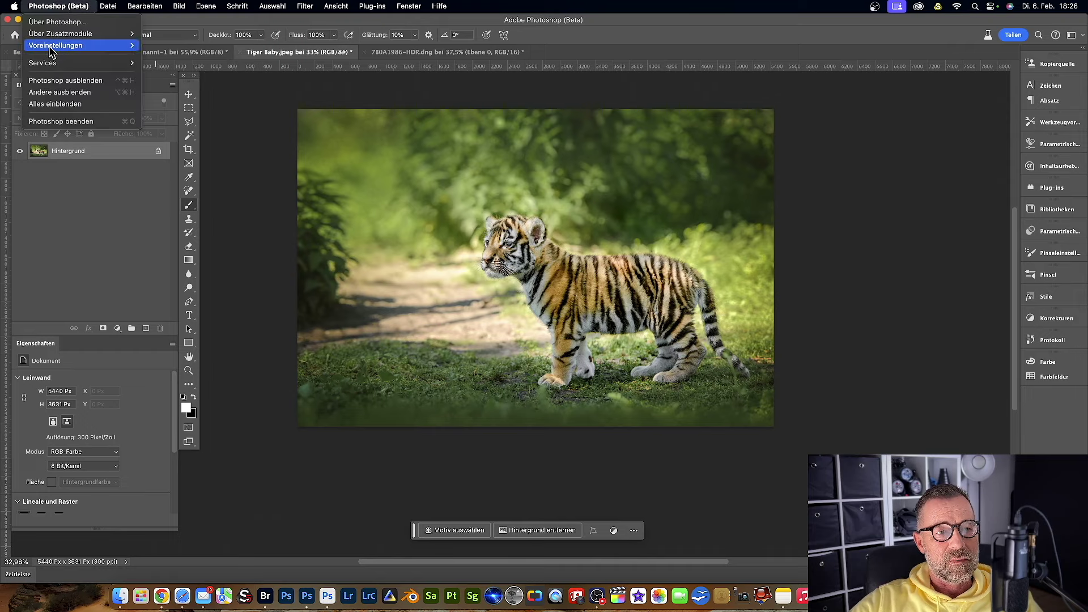
click(168, 83)
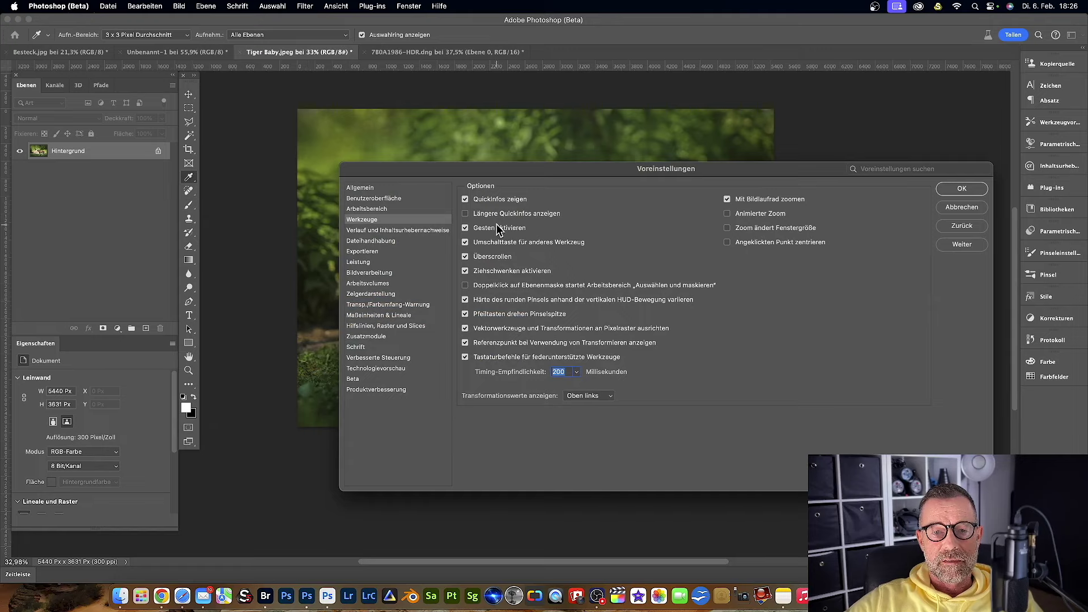
click(465, 242)
click(950, 191)
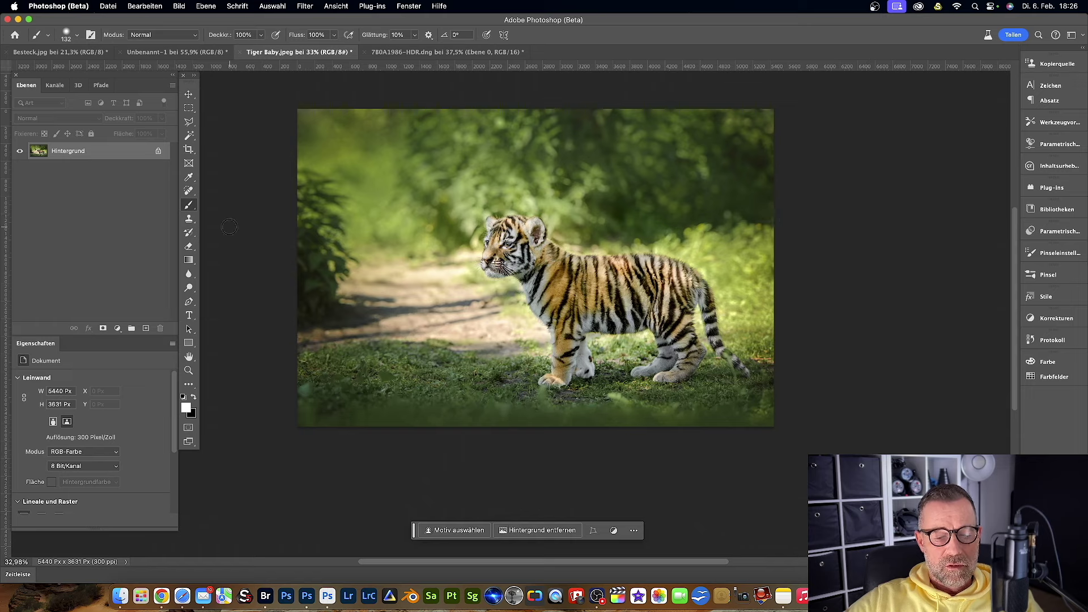
Cycle the brush group with plain B through Pencil, Color Replacement, Mixer and Adjustment brushes, ending on the regular Brush
key(b)
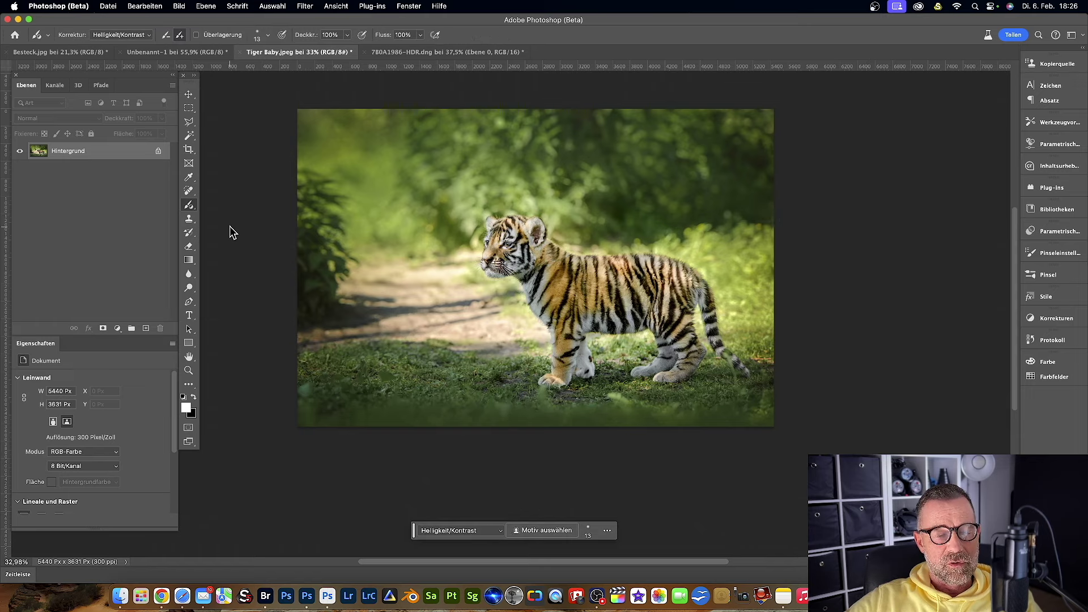
key(b)
key(b)
key(b)
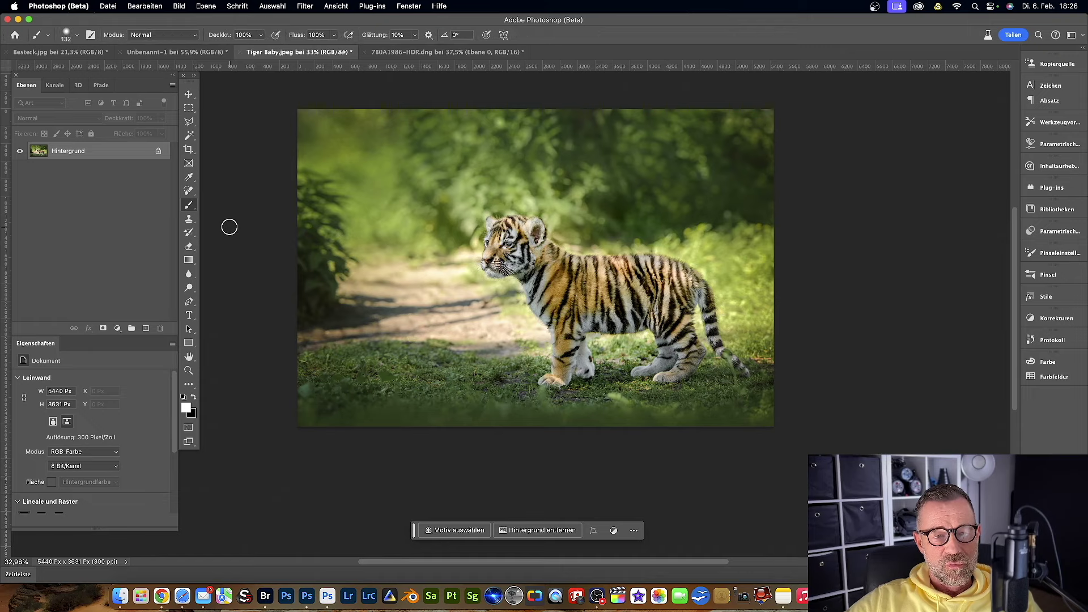
key(b)
key(b)
key(b)
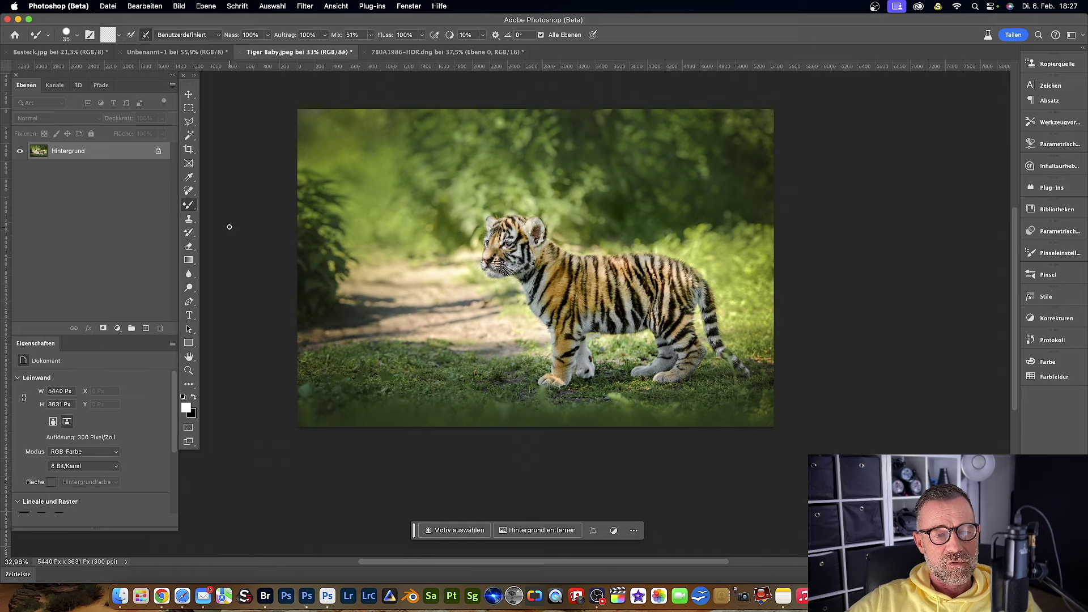
key(b)
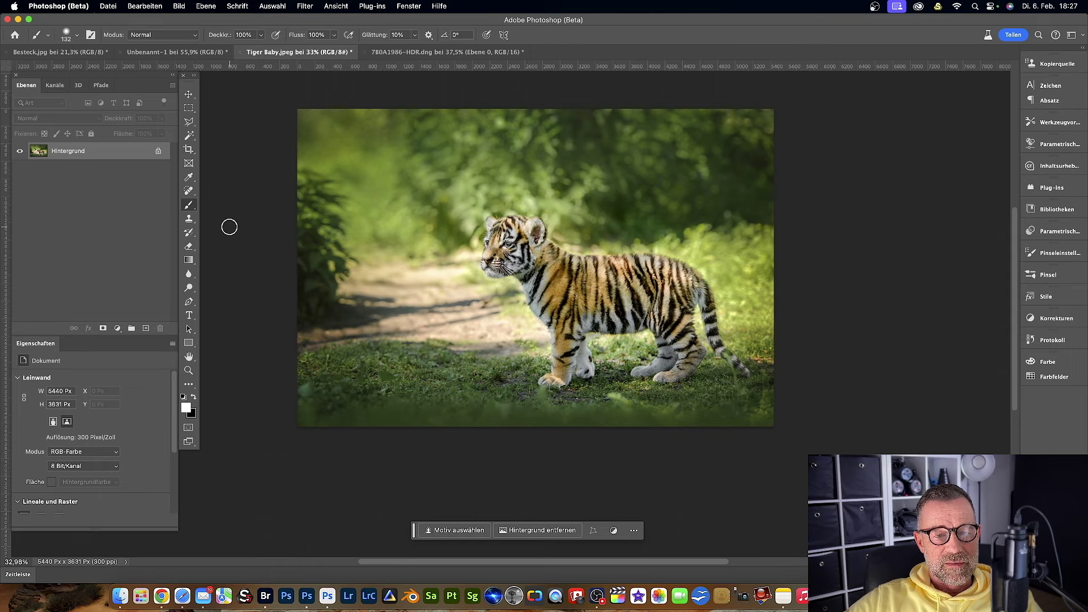
click(189, 247)
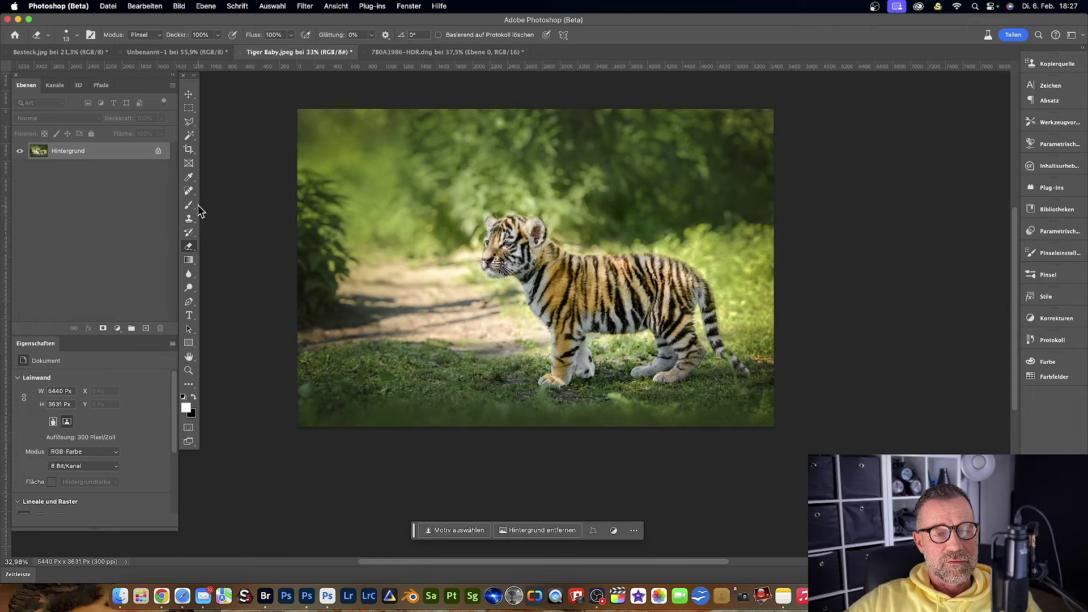
key(b)
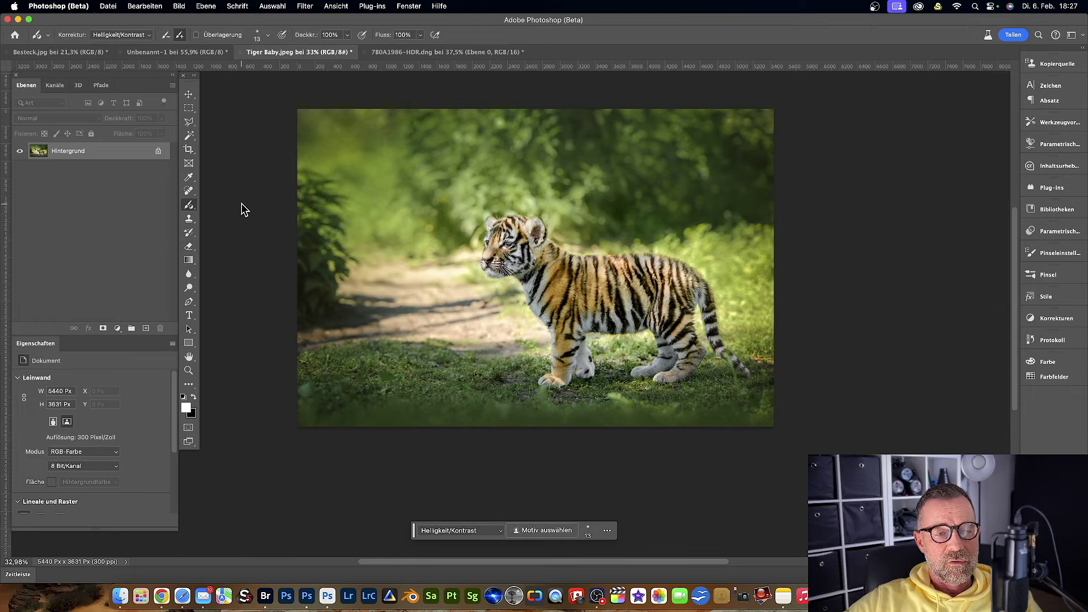
right_click(191, 211)
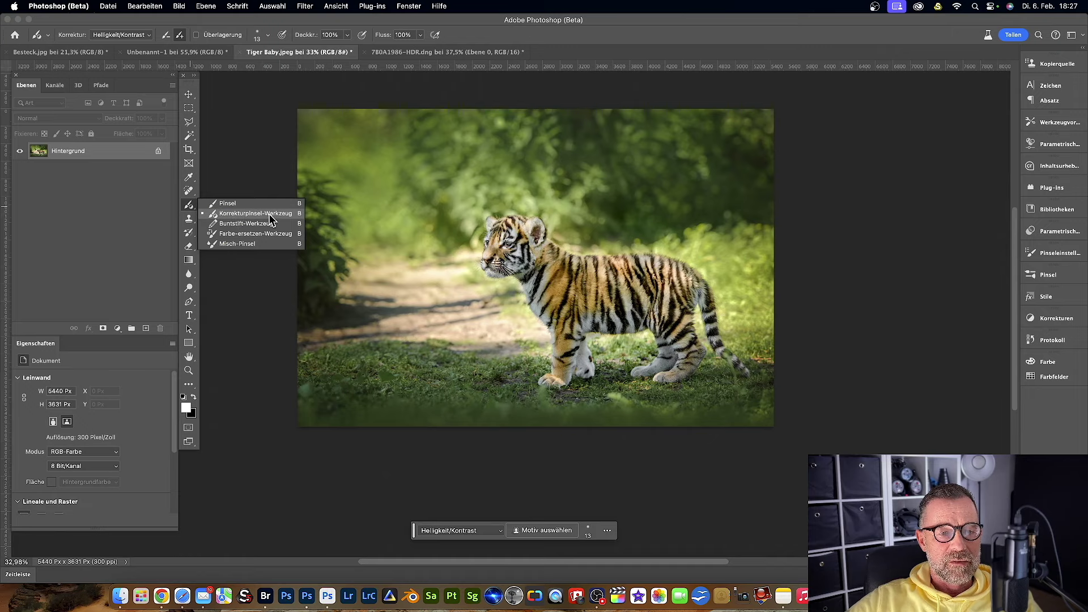
click(245, 182)
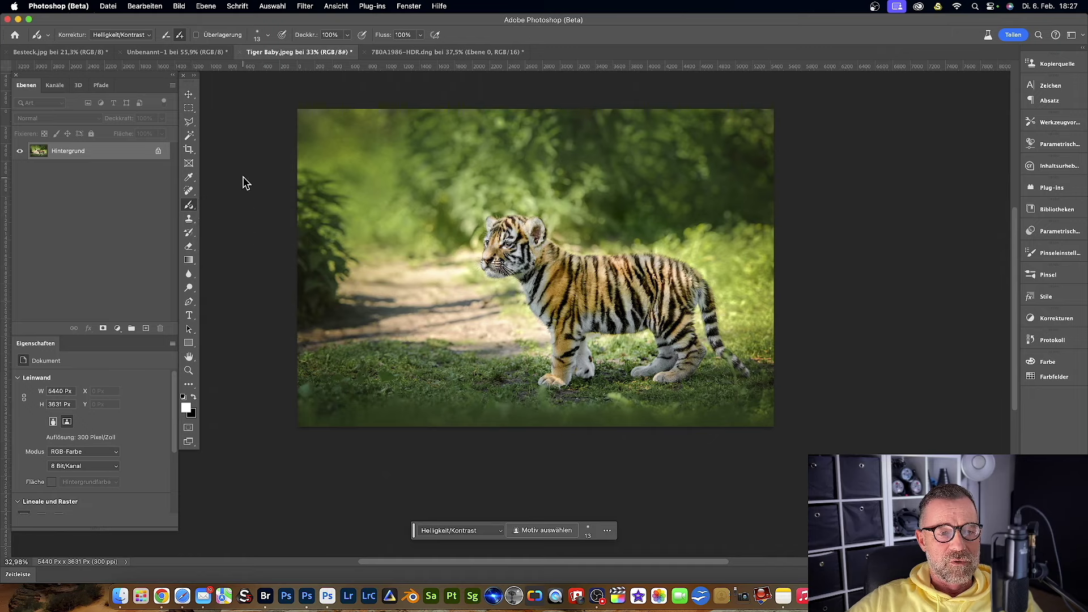
alt+click(193, 208)
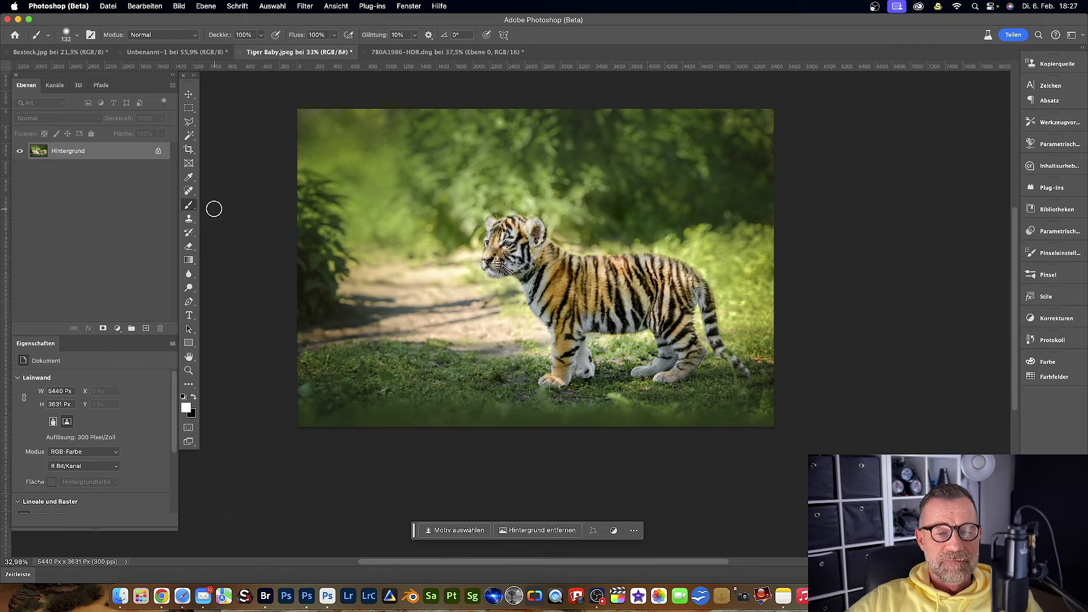
Tick 'Umschalttaste für anderes Werkzeug' in the Werkzeuge preferences and confirm with OK
click(61, 7)
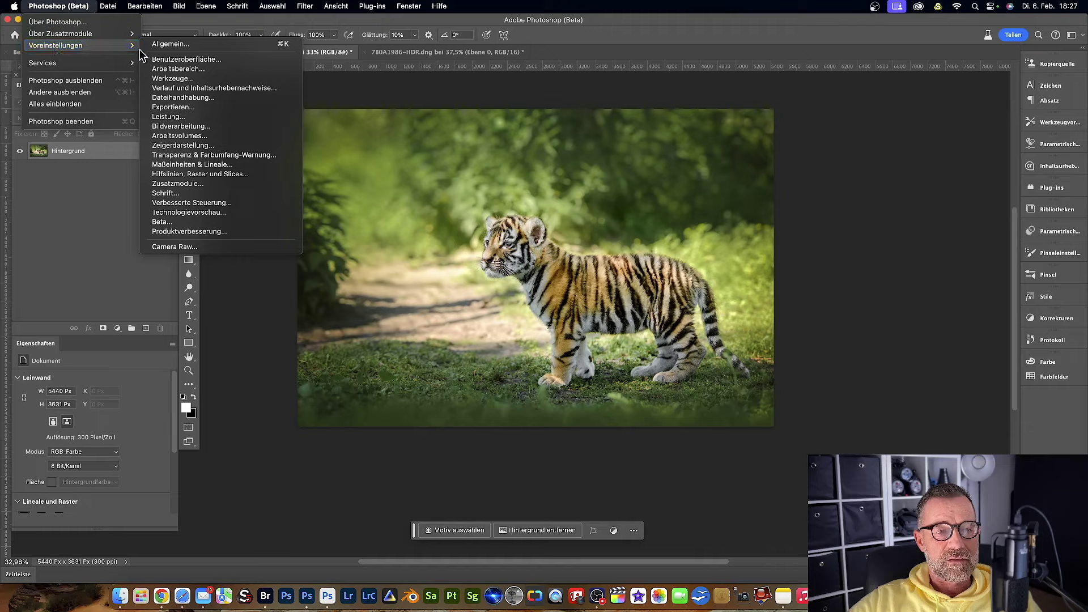
click(168, 79)
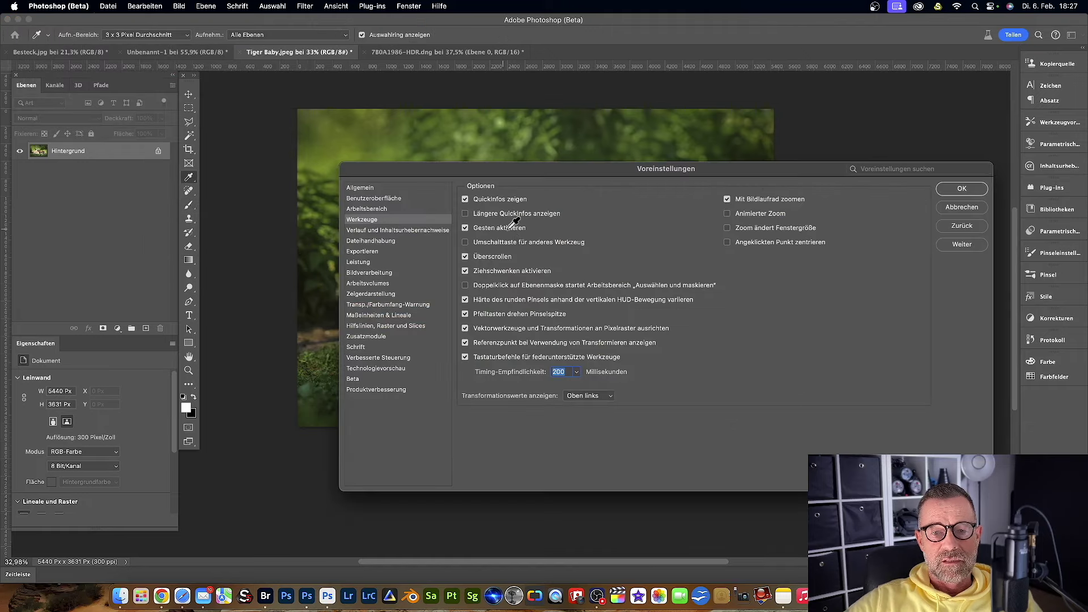
click(465, 243)
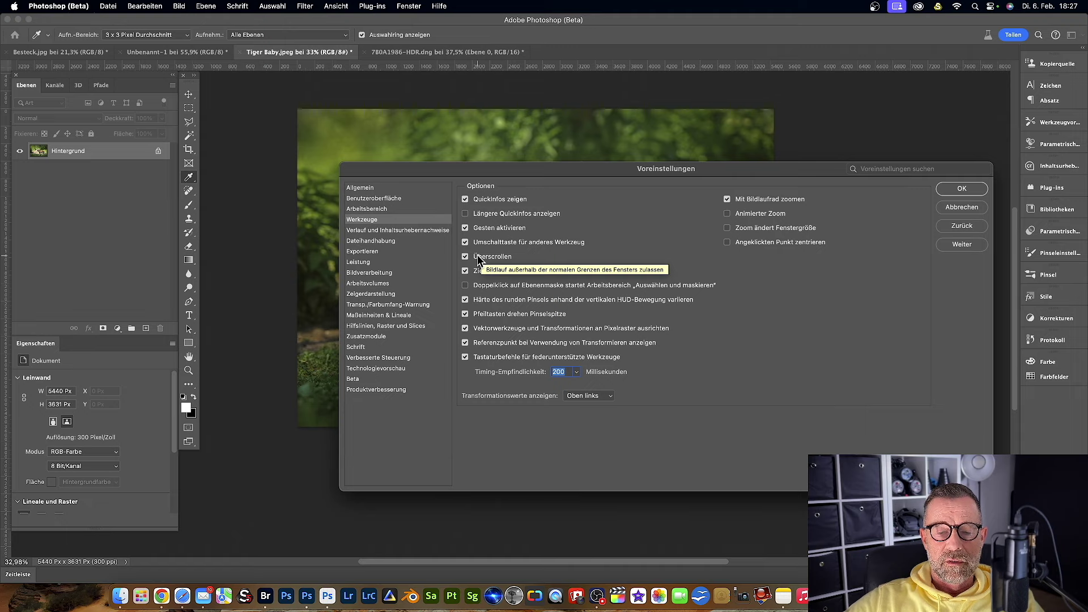
click(964, 189)
key(b)
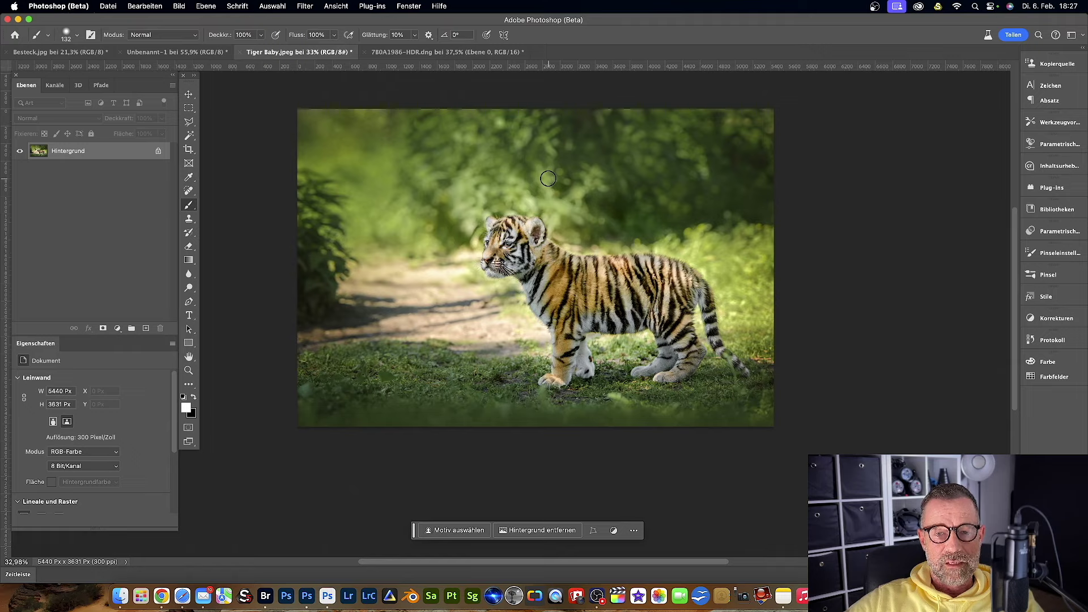
Pan and zoom in on the tiger photo to center the tiger's head
mouse_move(547, 178)
mouse_down()
mouse_move(544, 226)
mouse_move(583, 184)
mouse_move(595, 245)
mouse_move(510, 211)
mouse_move(548, 187)
mouse_move(568, 223)
mouse_move(512, 238)
mouse_move(572, 193)
mouse_move(546, 202)
mouse_up()
mouse_move(614, 257)
mouse_down()
mouse_move(296, 92)
mouse_move(454, 108)
mouse_move(979, 97)
mouse_move(870, 434)
mouse_move(903, 512)
mouse_move(565, 264)
mouse_move(571, 279)
mouse_up()
scroll(550, 271, up, 2)
scroll(550, 271, up, 4)
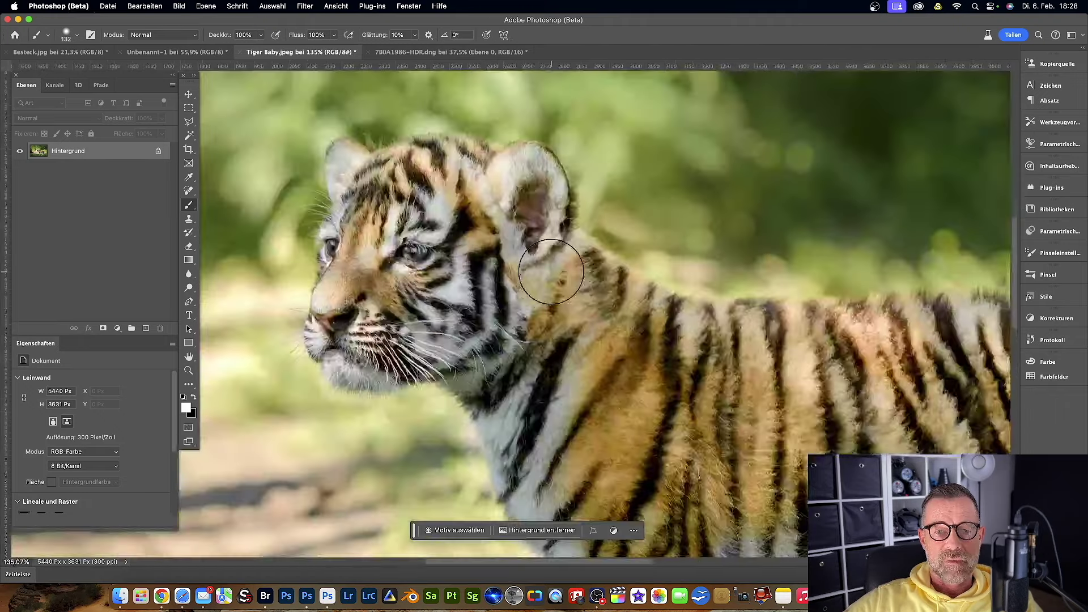
key(space)
drag(503, 252, 765, 312)
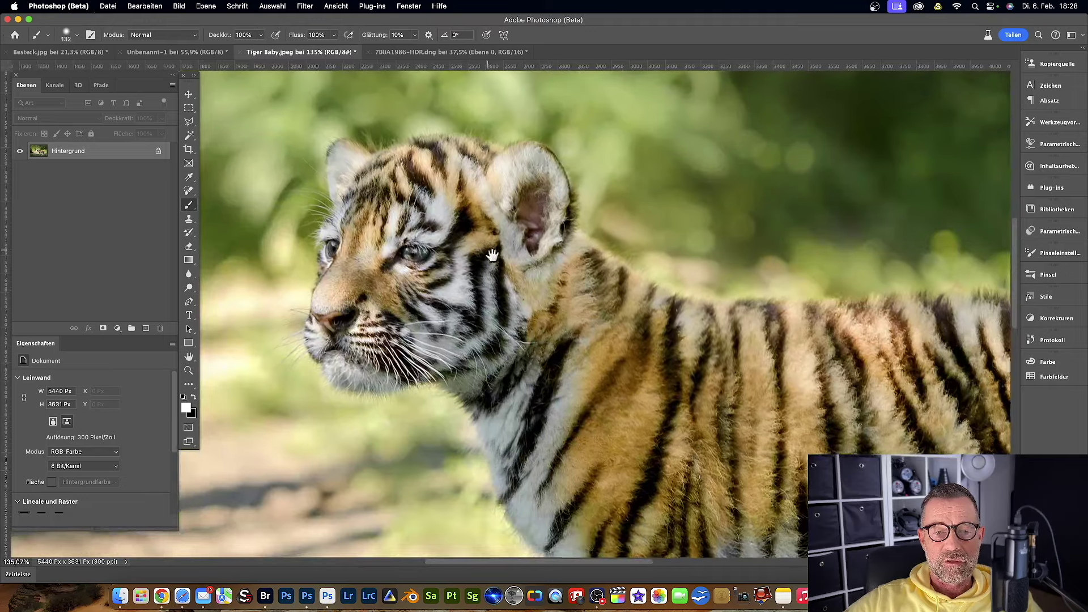
Reposition the tiger photo in the window, then reopen the Werkzeuge preferences
scroll(765, 312, right, 10)
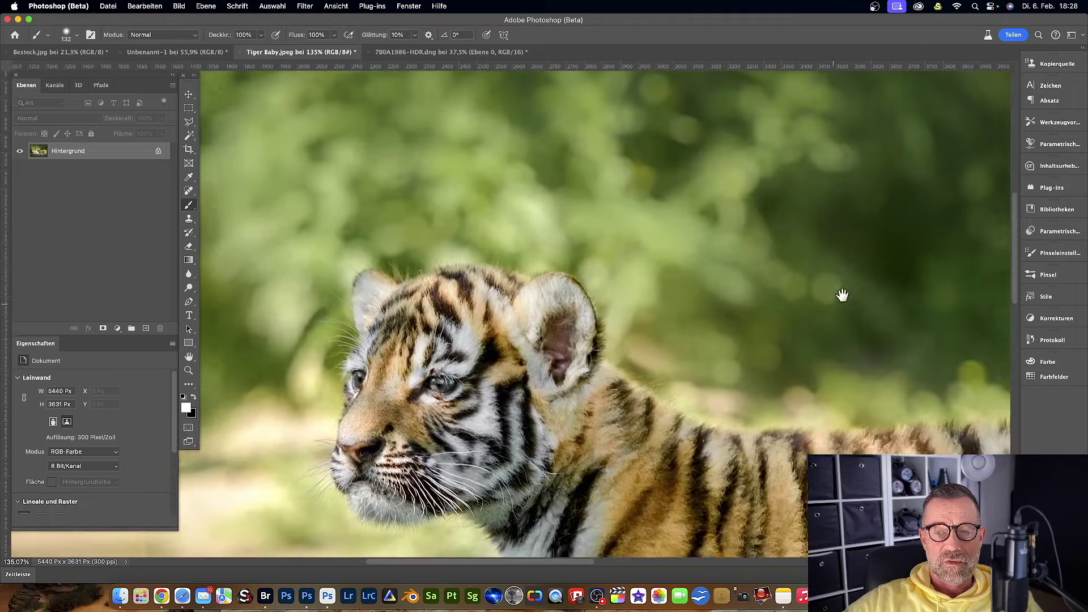
scroll(841, 294, right, 4)
scroll(717, 376, right, 10)
scroll(714, 370, down, 10)
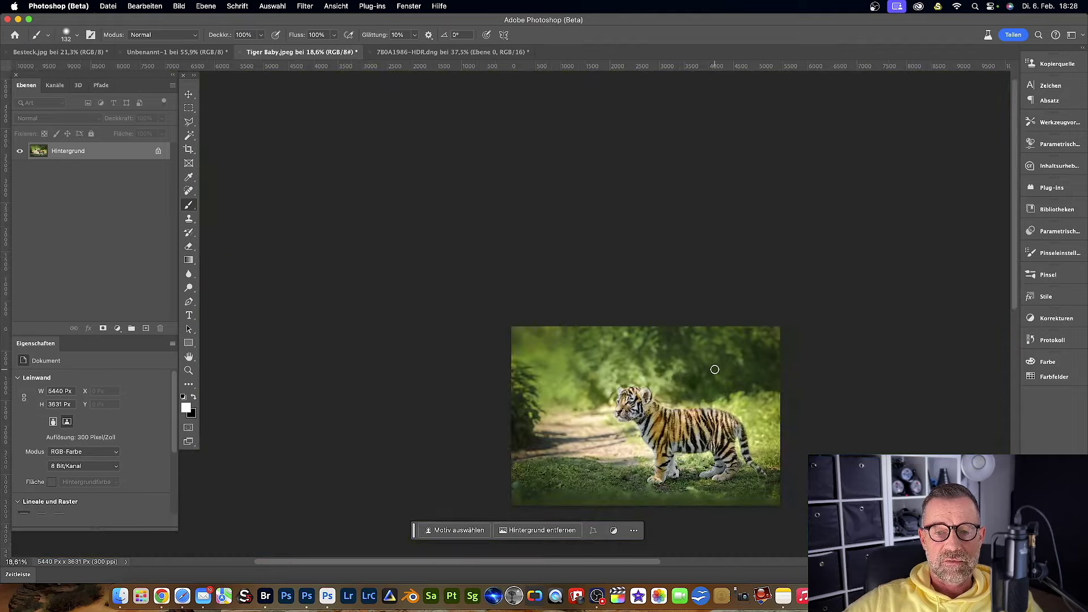
scroll(712, 367, up, 2)
drag(673, 389, 654, 216)
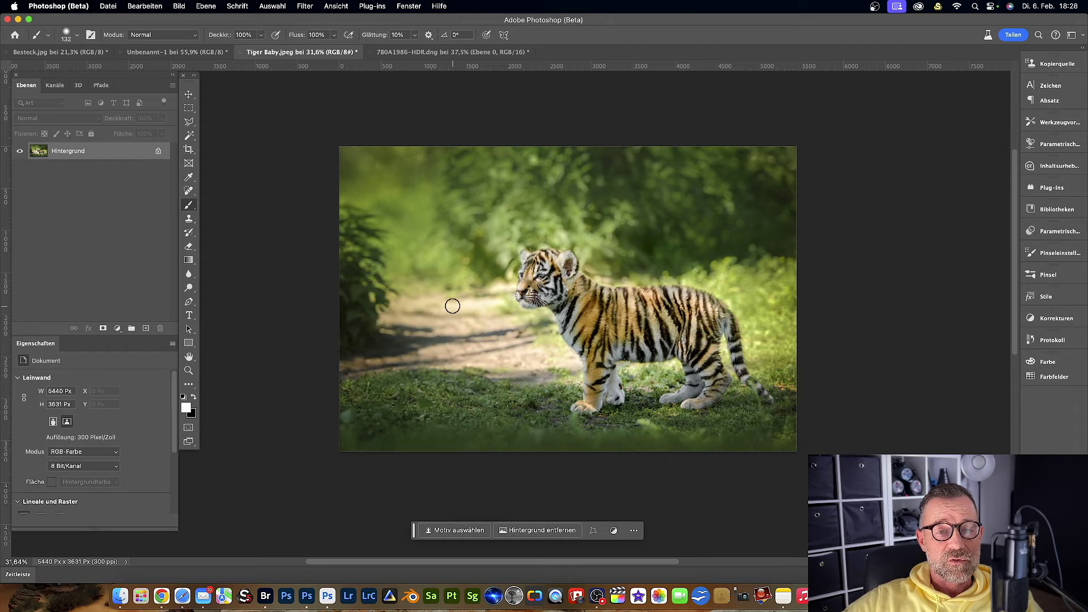
mouse_move(502, 264)
mouse_down()
mouse_move(452, 282)
mouse_move(761, 146)
mouse_up()
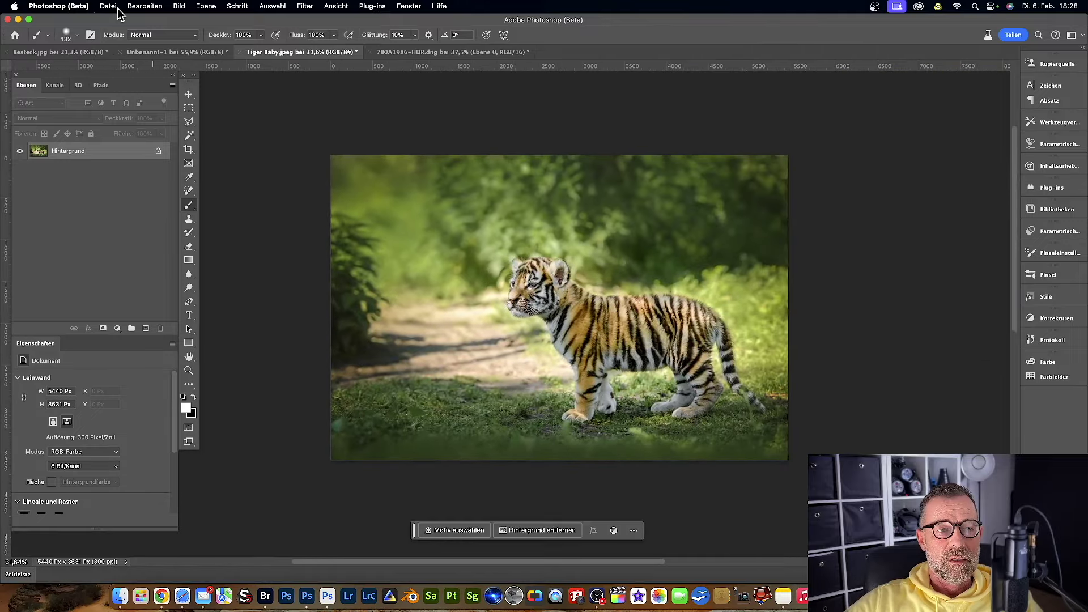
click(52, 6)
mouse_move(55, 45)
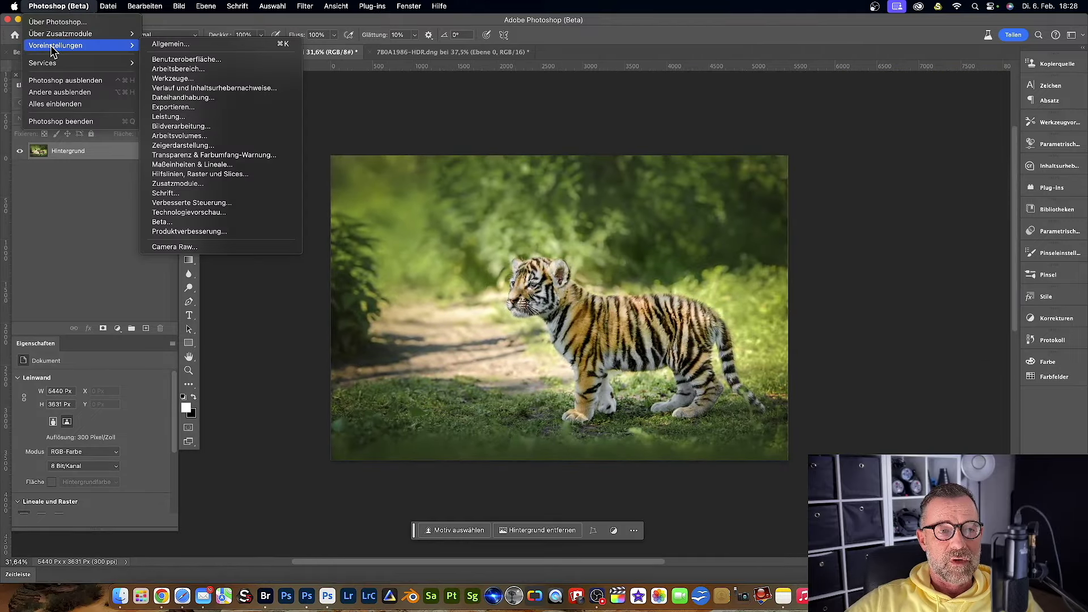
click(173, 78)
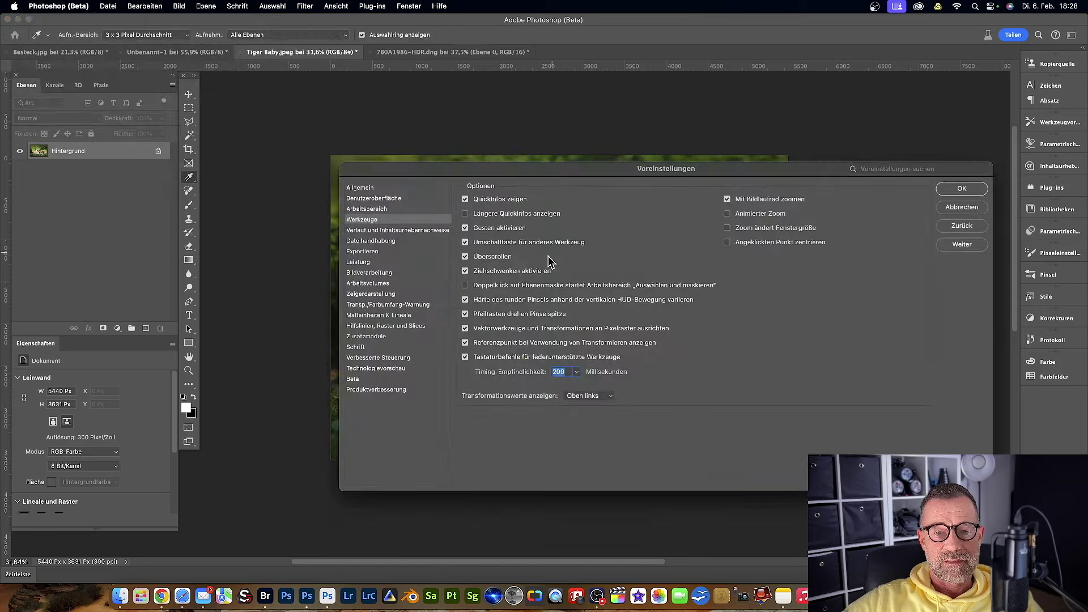
Close the preferences, pan across the tiger's body and legs, and fit the photo to the window
click(961, 189)
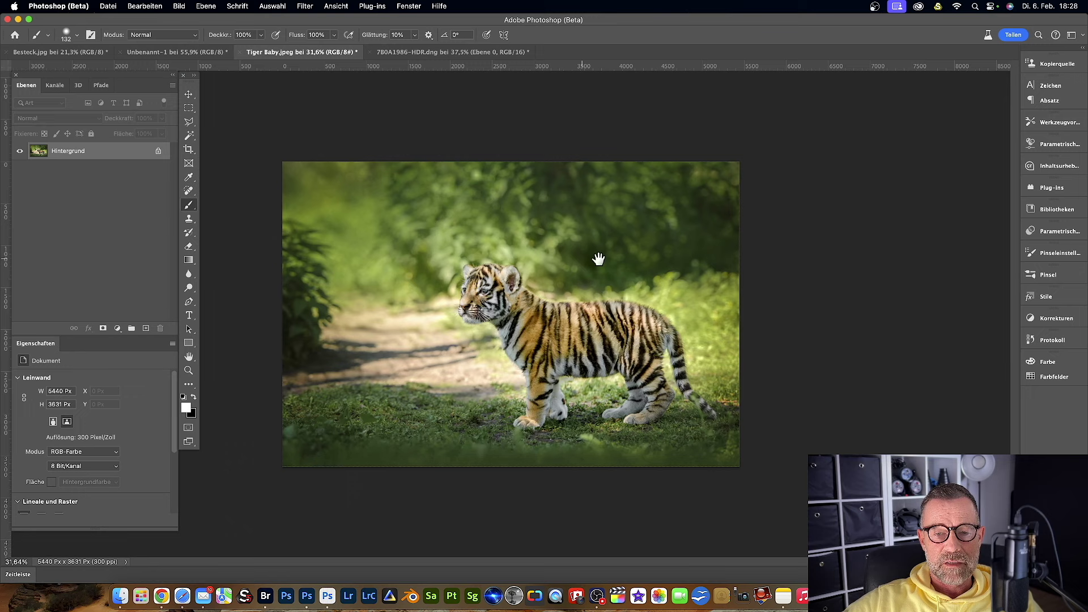
key(space)
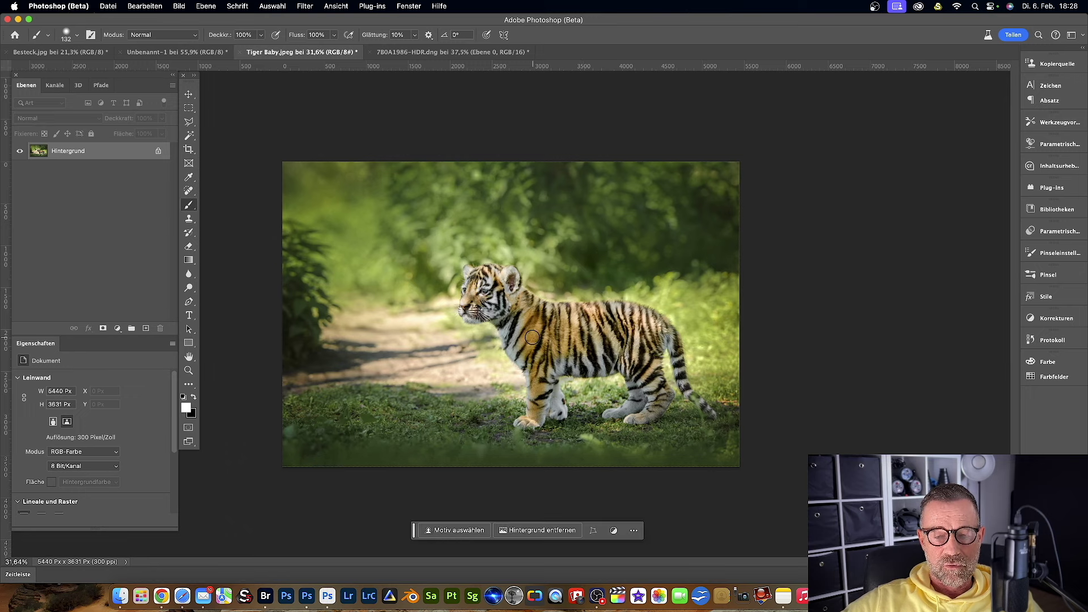
key(space)
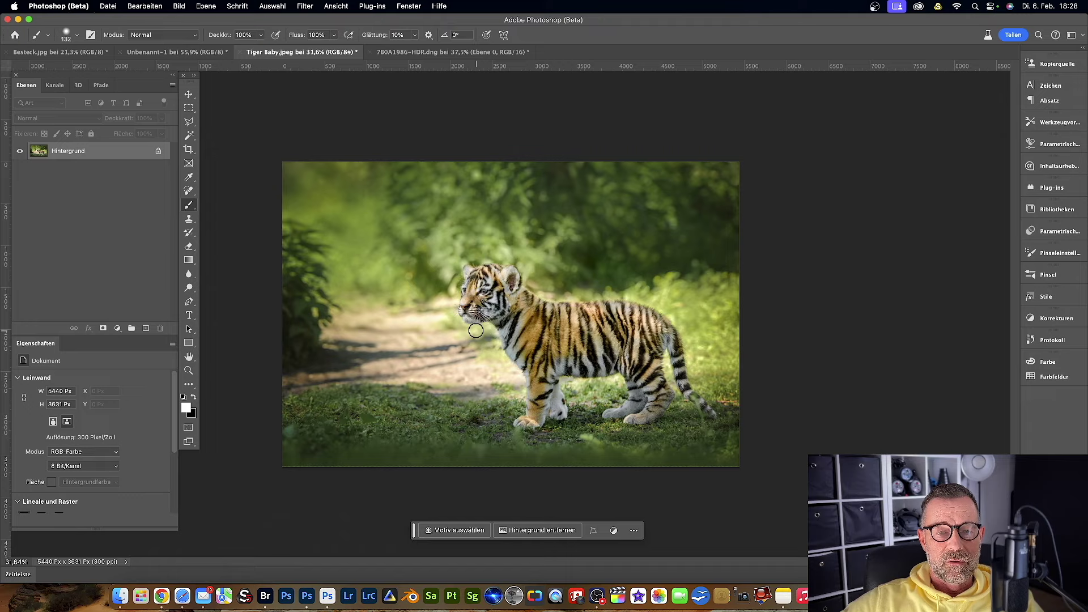
scroll(475, 330, up, 5)
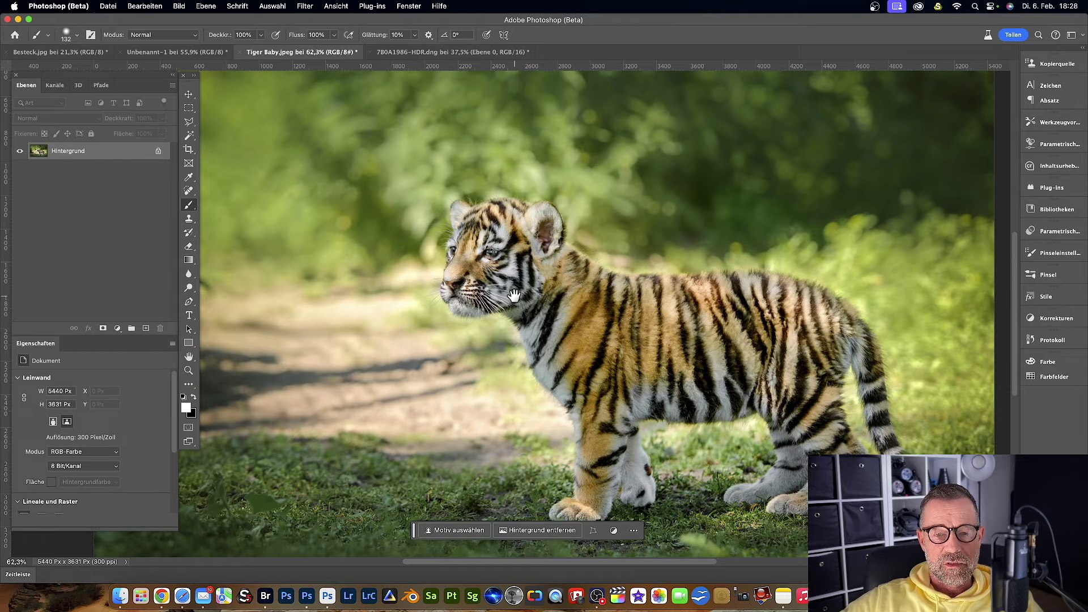
mouse_move(485, 287)
mouse_down()
mouse_move(833, 291)
mouse_move(610, 359)
mouse_move(648, 418)
mouse_move(609, 138)
mouse_up()
mouse_move(807, 434)
mouse_down()
mouse_move(788, 231)
mouse_move(539, 250)
mouse_move(514, 204)
mouse_move(733, 347)
mouse_move(634, 213)
mouse_up()
key(super+0)
Switch to the Besteck.jpg document with Ctrl+Tab
scroll(568, 245, down, 2)
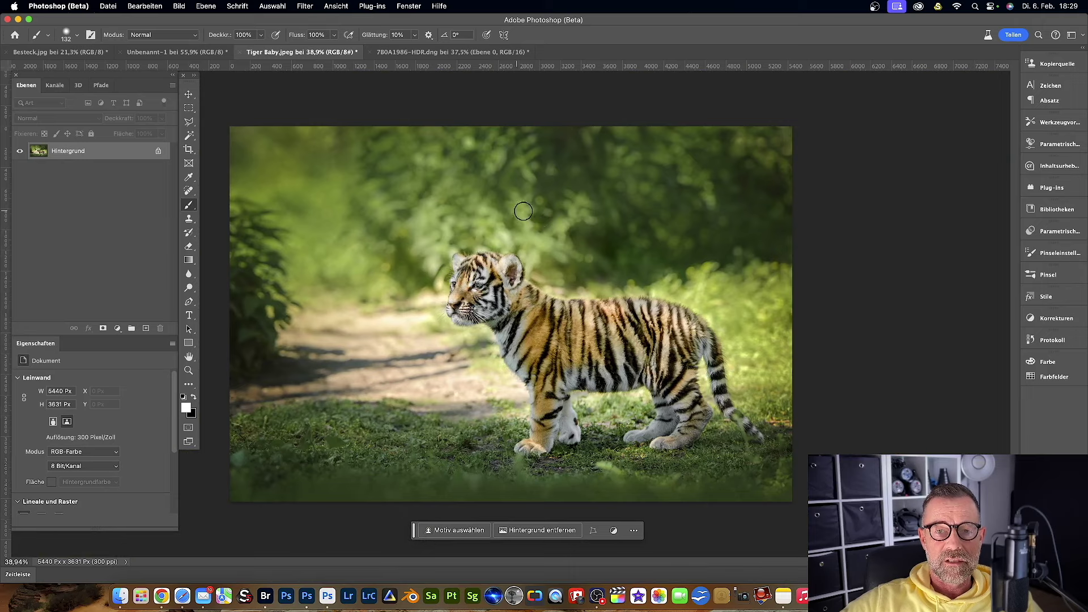
key(space)
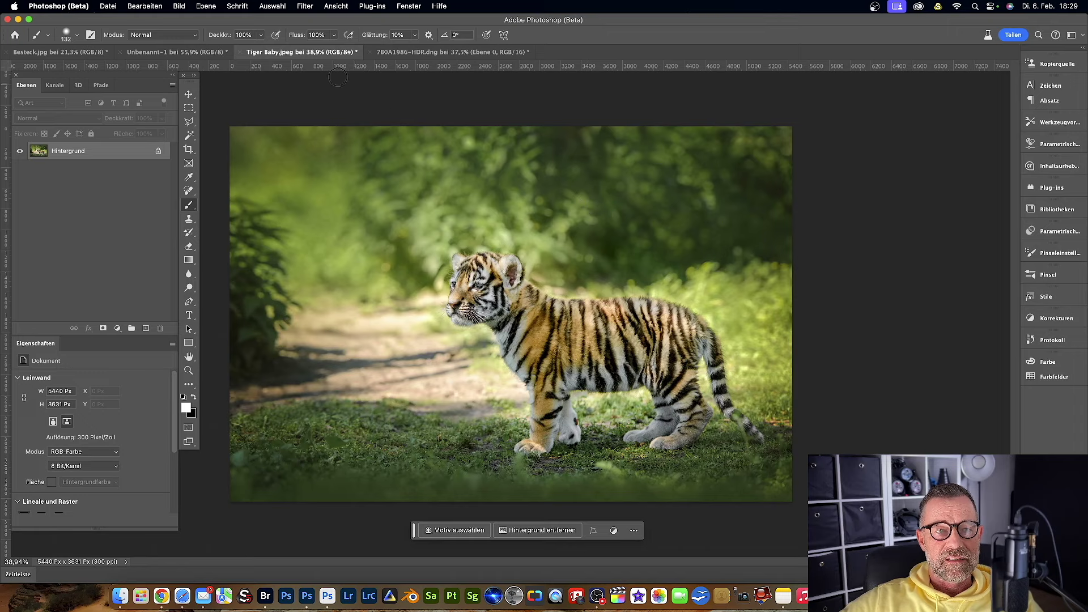
key(ctrl+Tab)
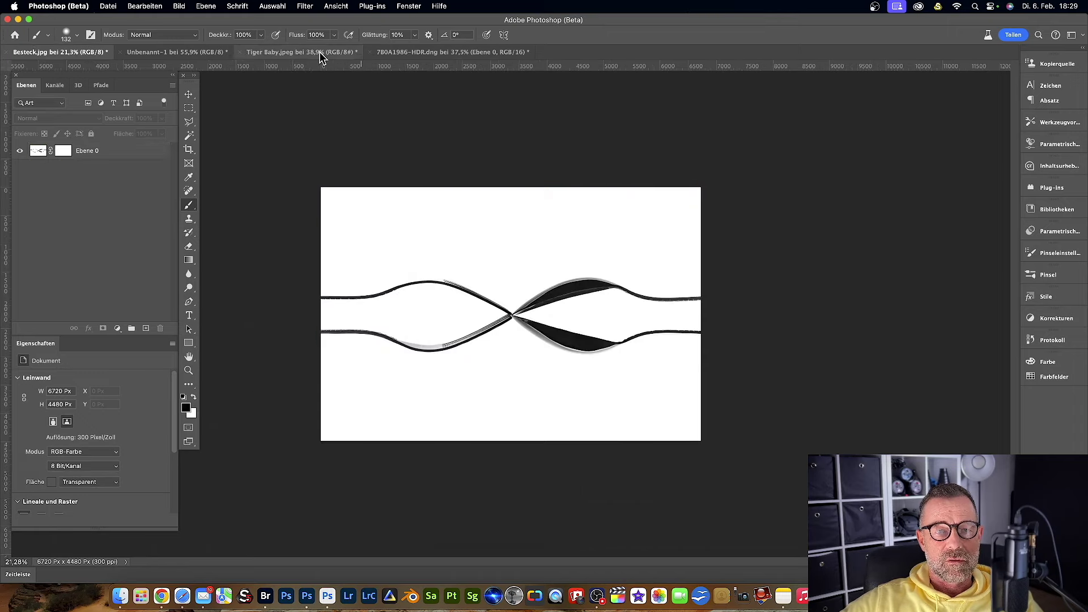
Drag the Besteck cutlery layer onto the blank Unbenannt-1 square canvas as a new layer
key(ctrl+shift+Tab)
key(ctrl+shift+Tab)
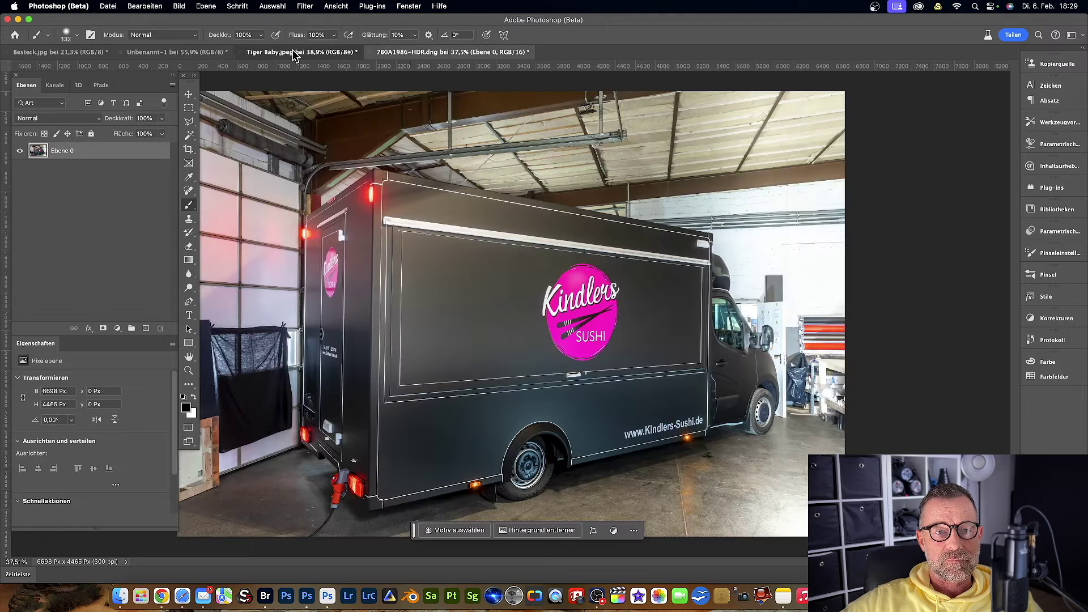
click(187, 51)
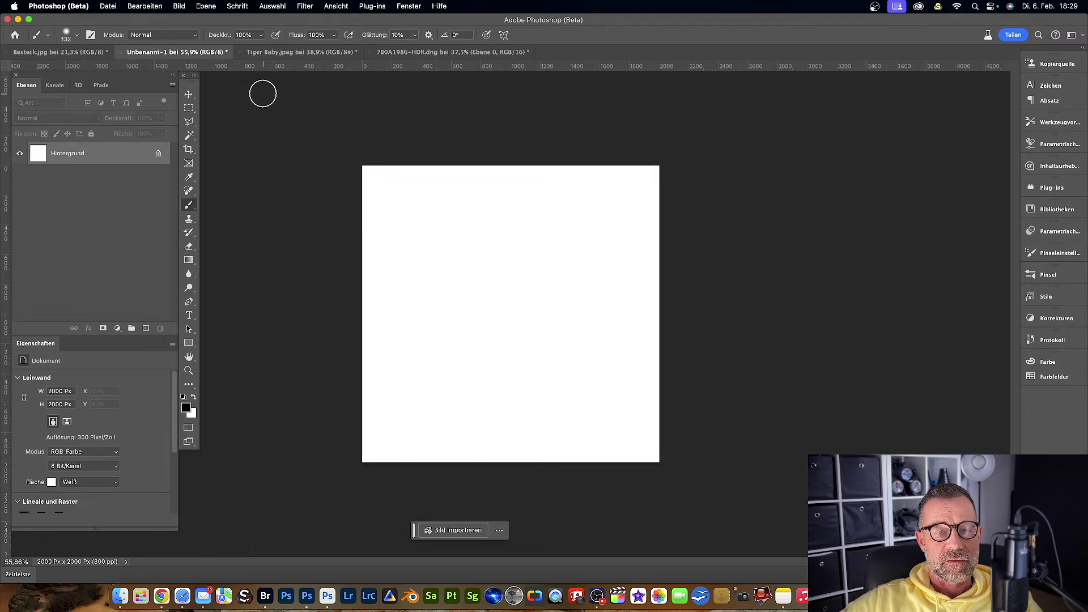
click(200, 52)
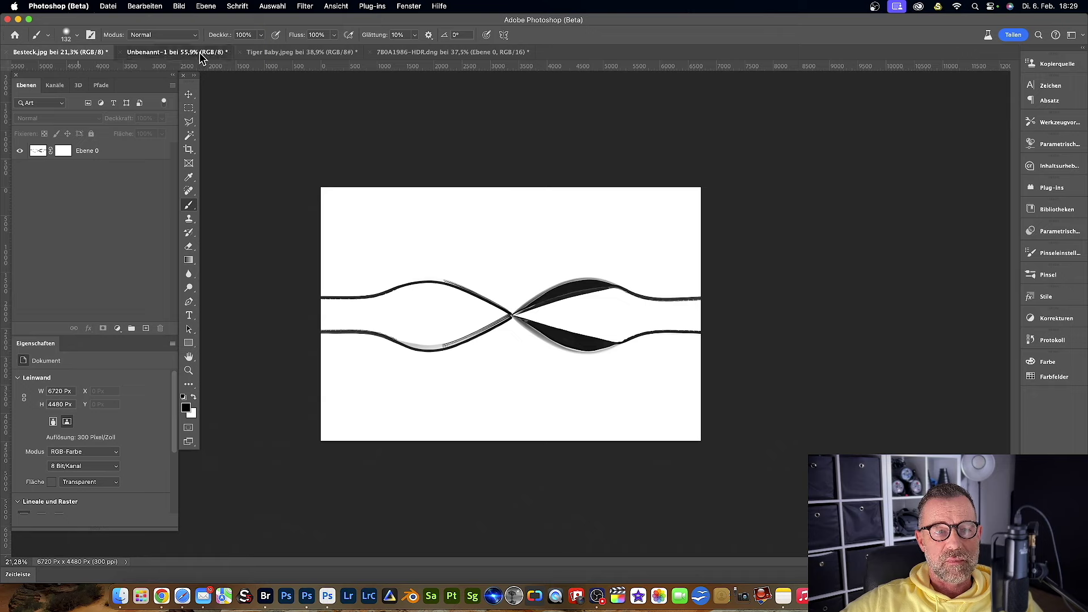
drag(80, 51, 474, 243)
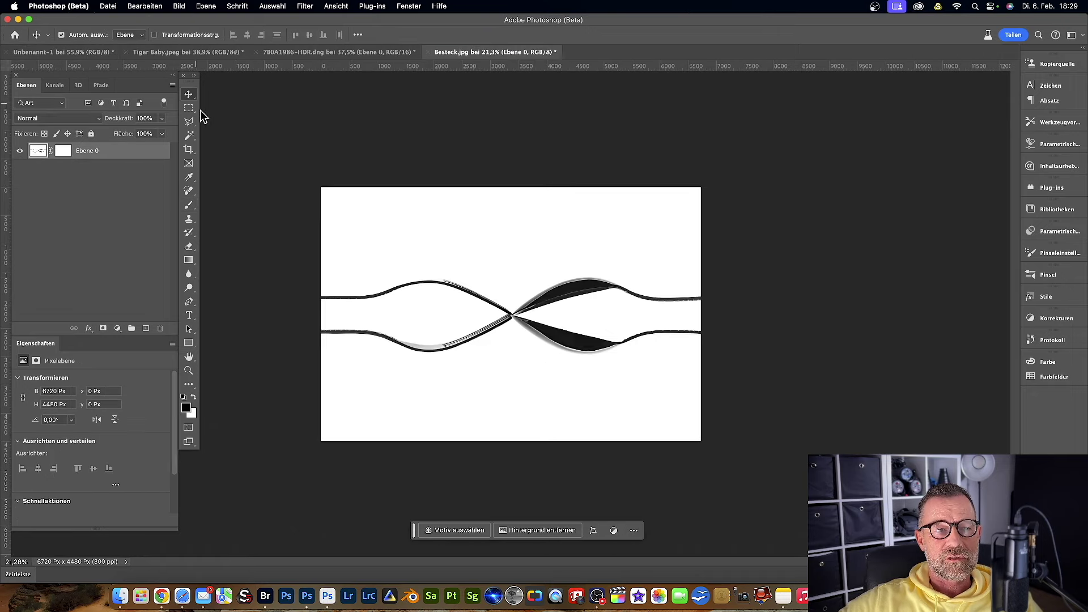
mouse_move(509, 272)
mouse_down()
mouse_move(91, 37)
mouse_move(78, 65)
mouse_move(81, 55)
mouse_up()
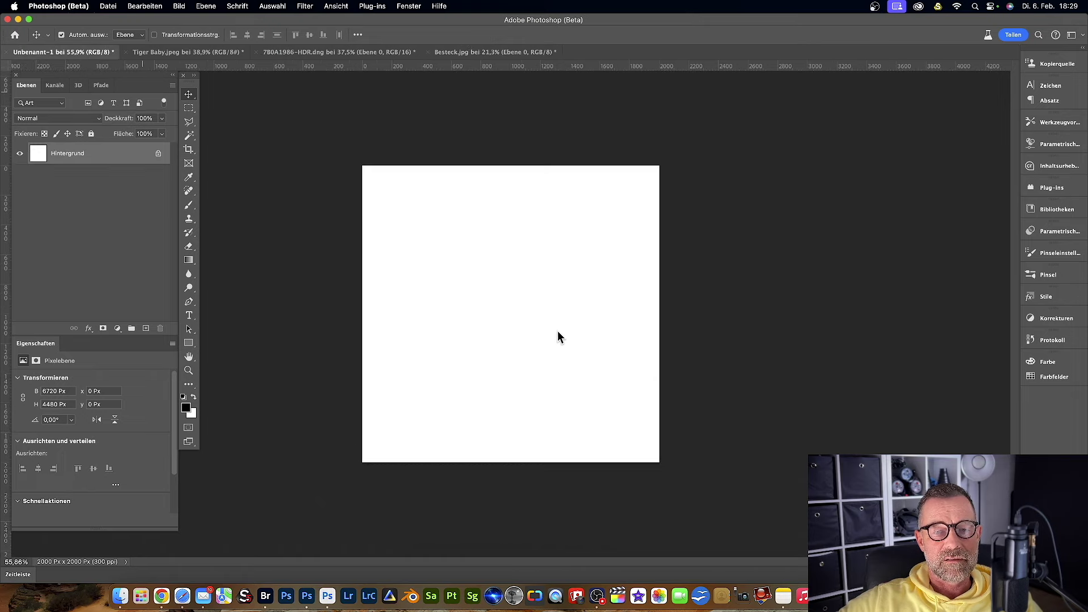
drag(526, 321, 507, 318)
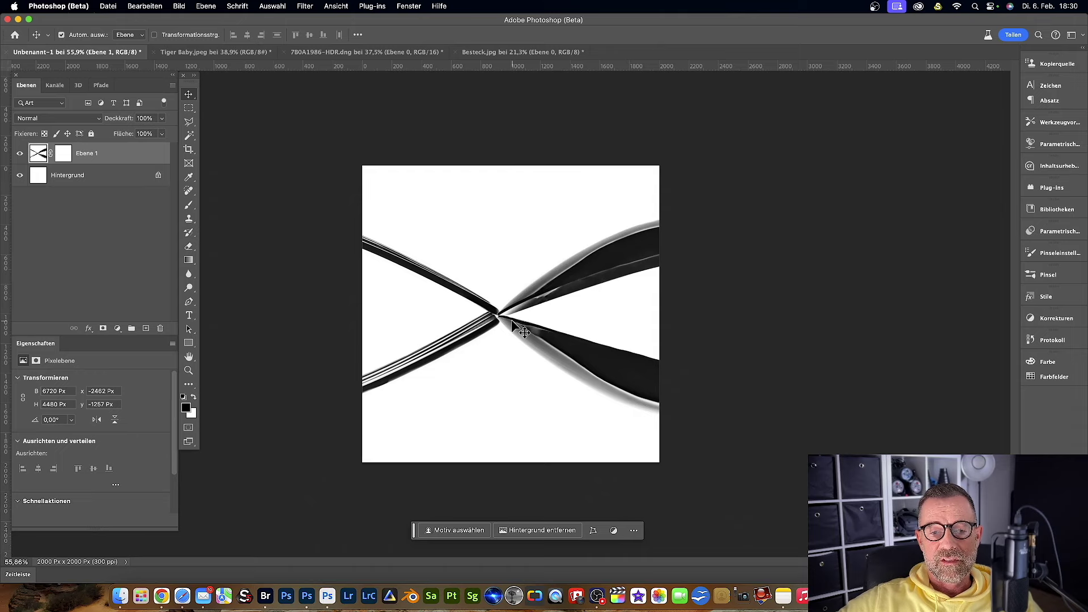
Turn on Transformationsstrg. so the cutlery layer shows its transform bounding box and handles
scroll(512, 319, down, 5)
scroll(511, 319, down, 5)
scroll(511, 323, up, 1)
scroll(510, 322, up, 3)
scroll(508, 322, up, 3)
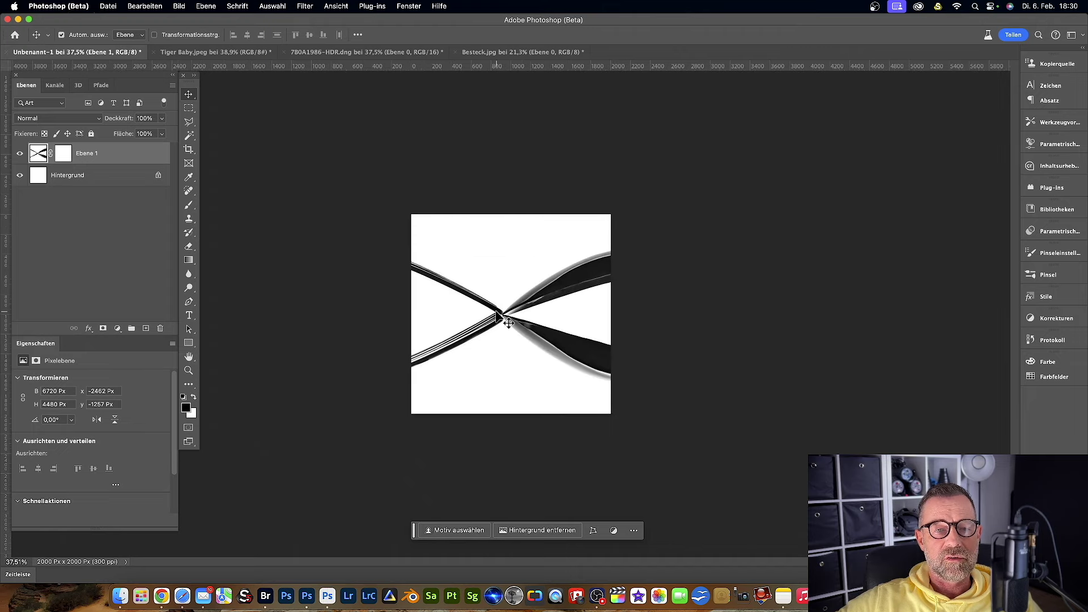
scroll(509, 322, up, 1)
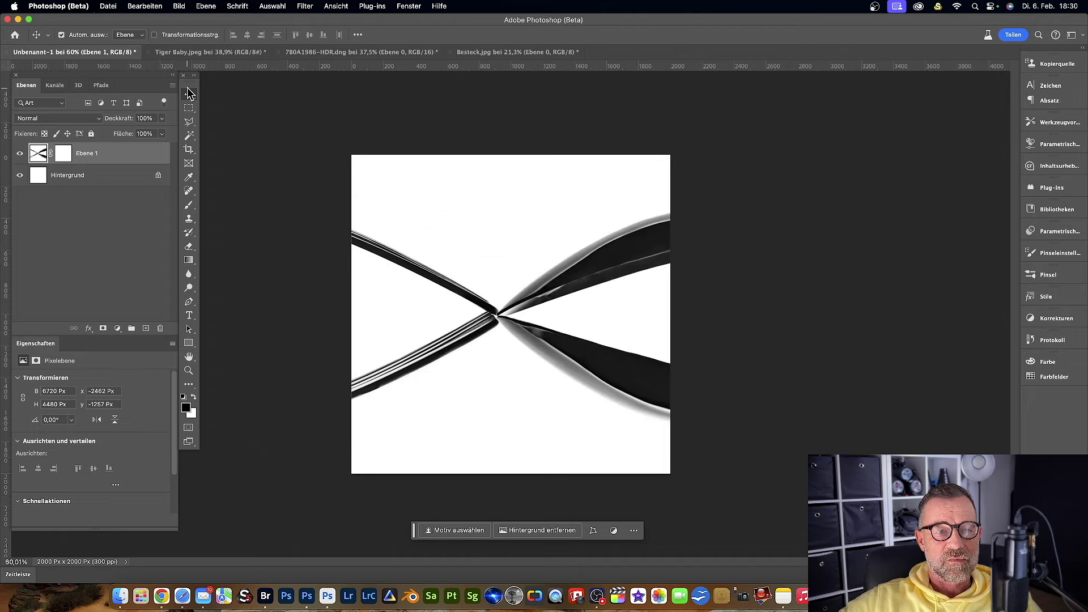
click(154, 35)
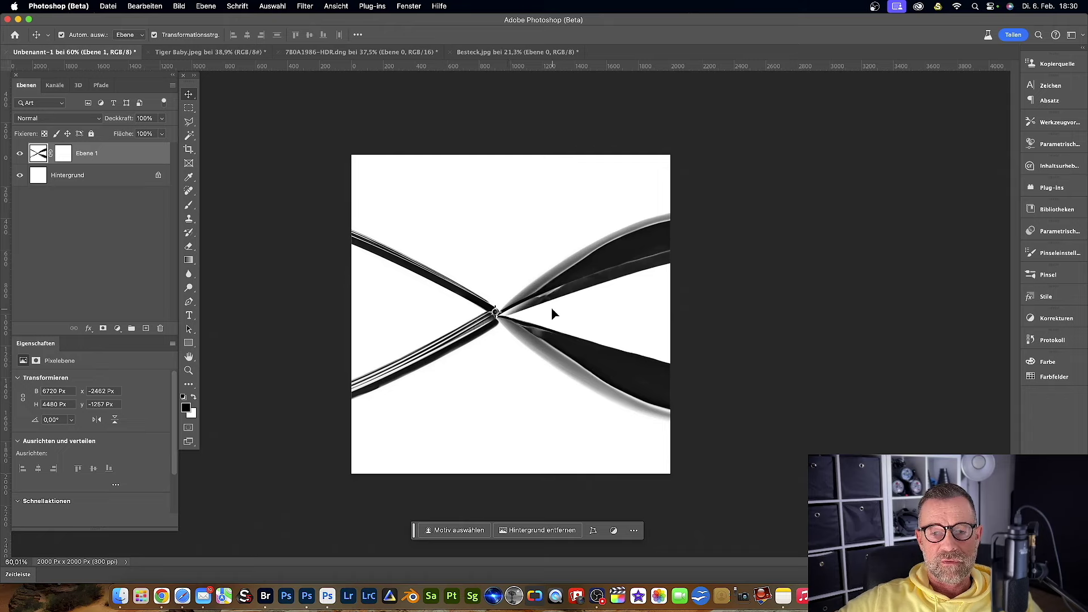
scroll(553, 314, down, 5)
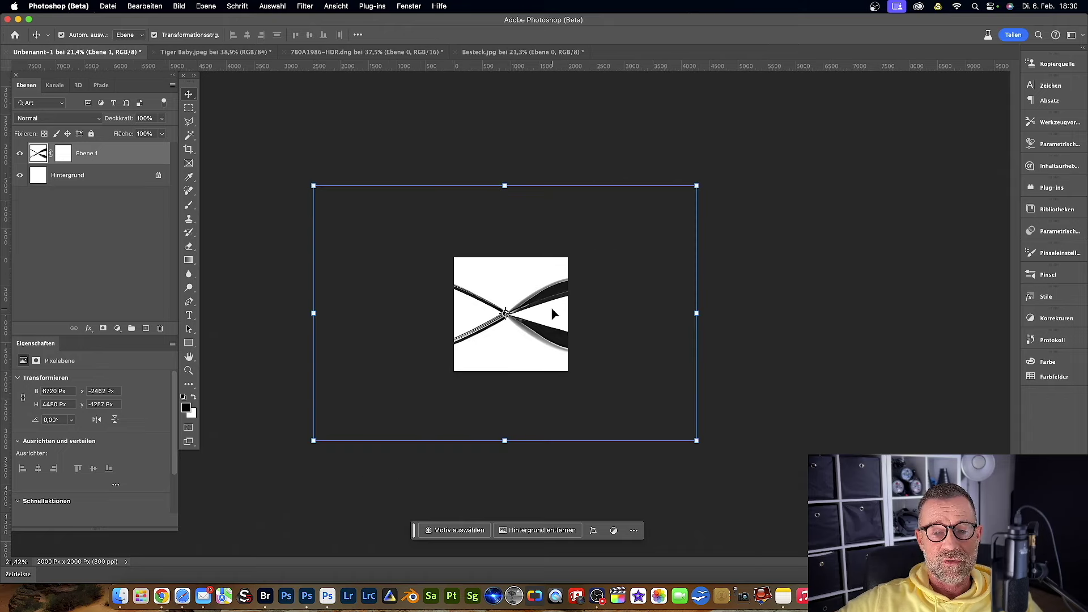
scroll(553, 314, up, 5)
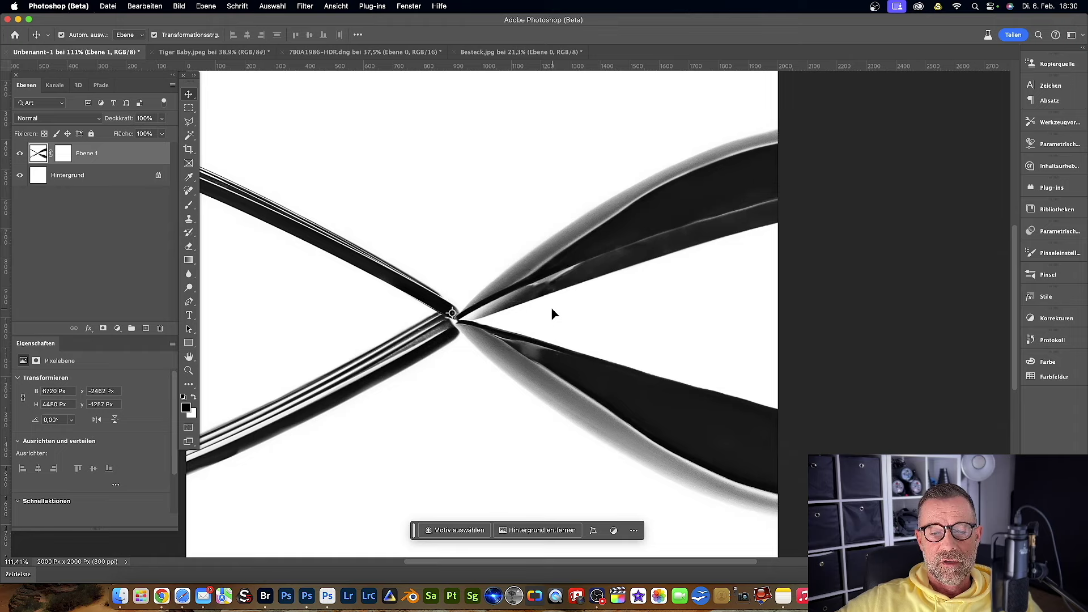
scroll(553, 313, down, 3)
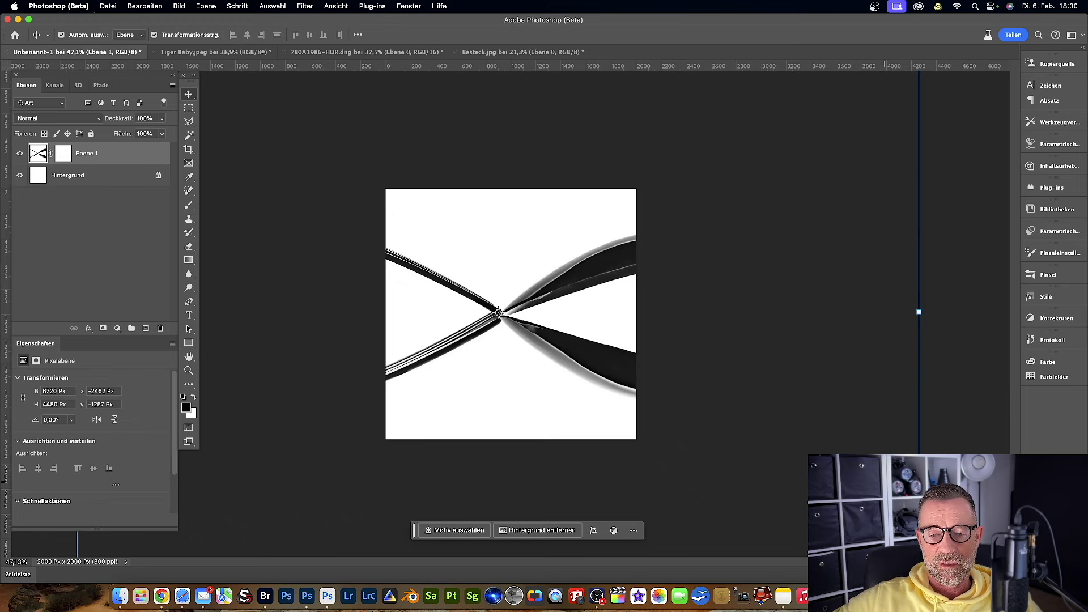
Check 'Überscrollen' in the Werkzeuge preferences and confirm
click(41, 5)
mouse_move(55, 46)
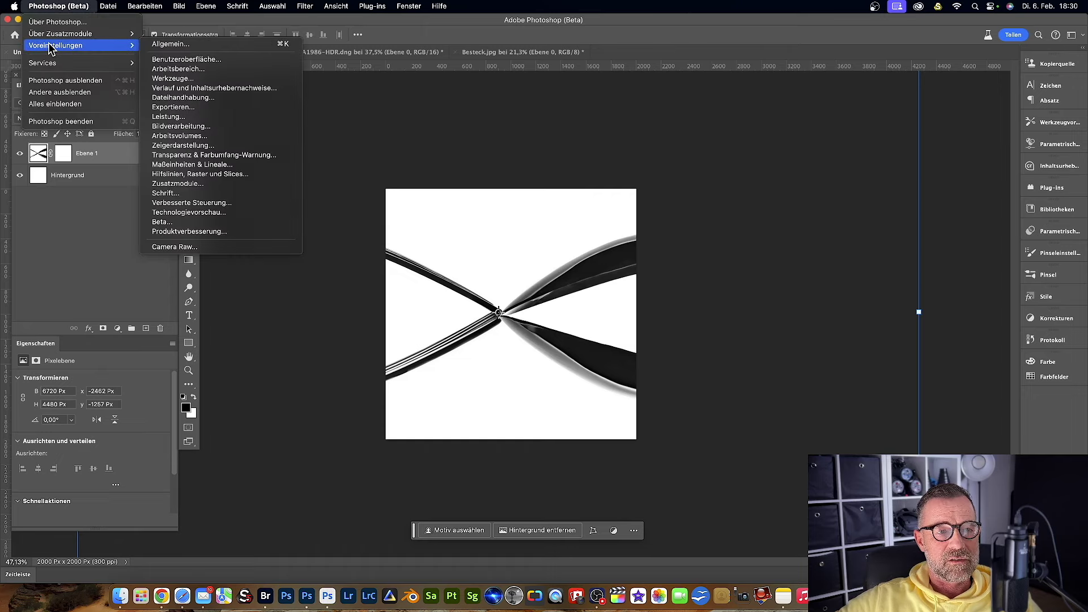
click(187, 79)
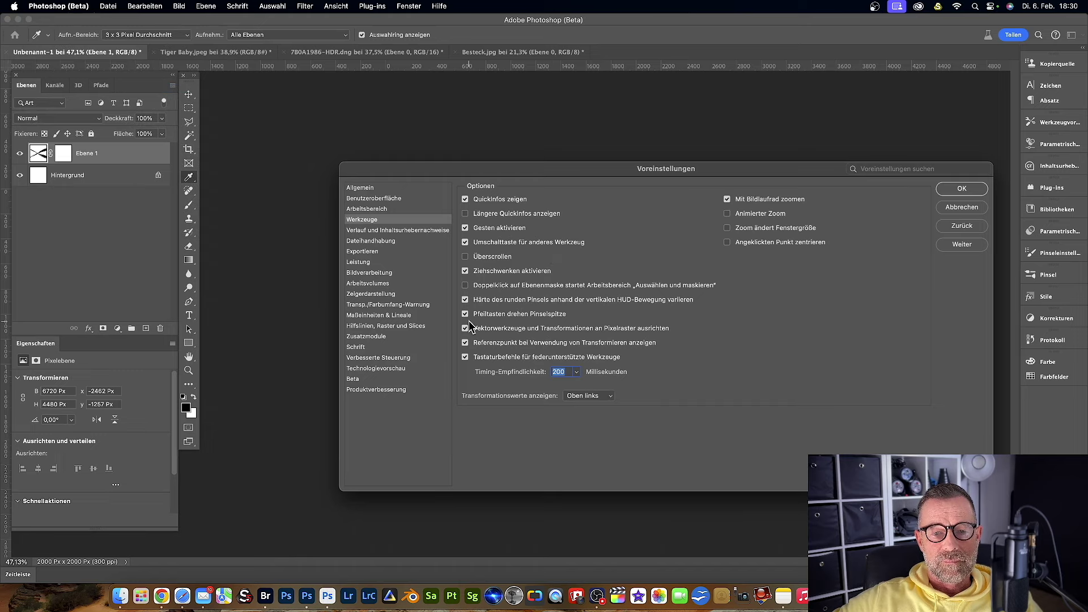
click(465, 258)
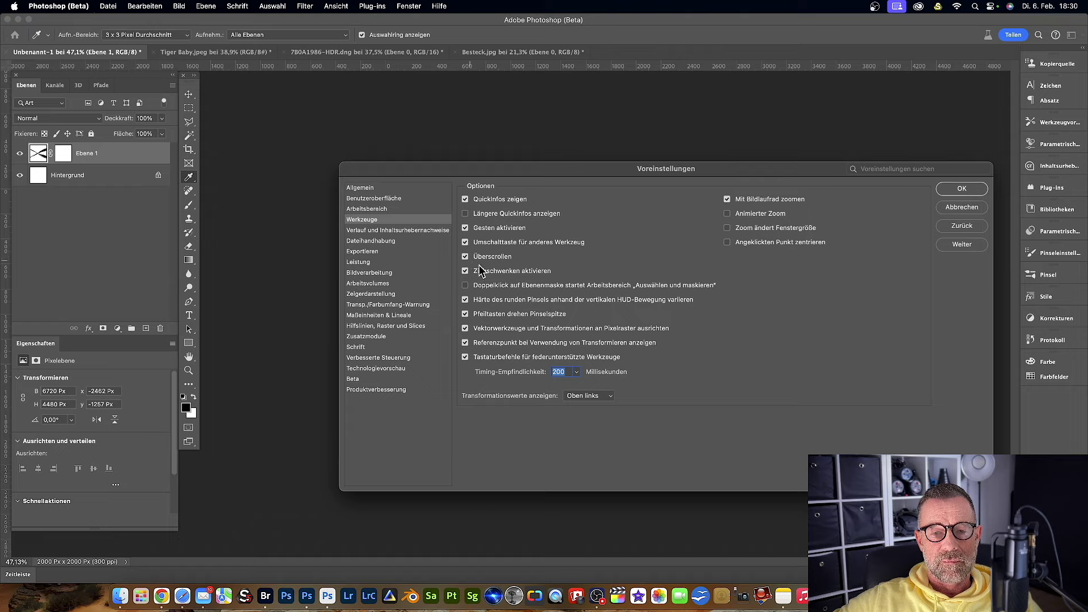
click(961, 189)
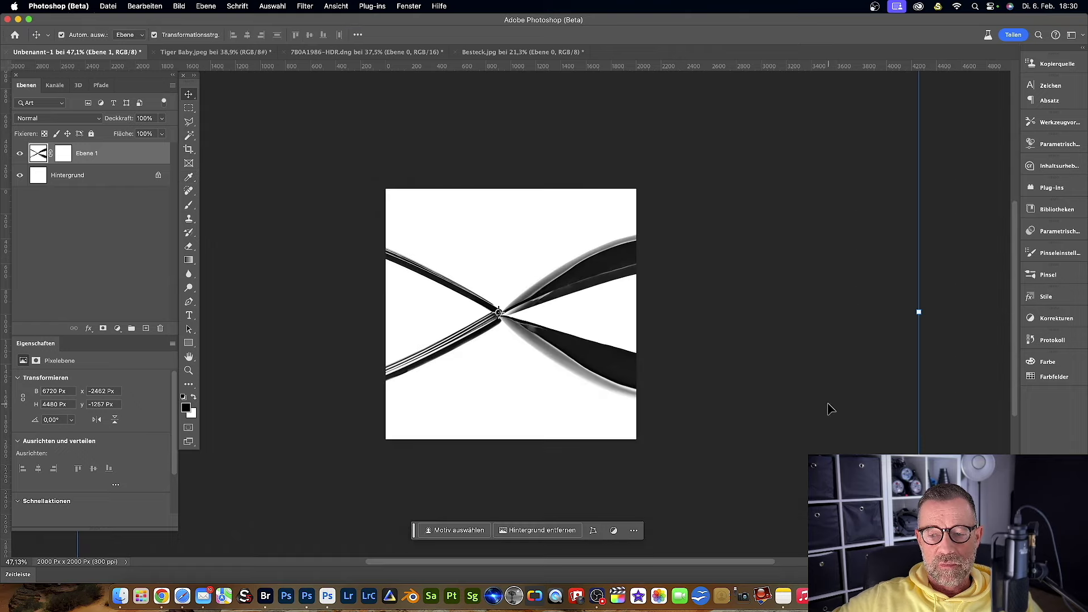
Scale the cutlery down, place it in the lower half of the canvas, and commit the transform
drag(823, 408, 781, 309)
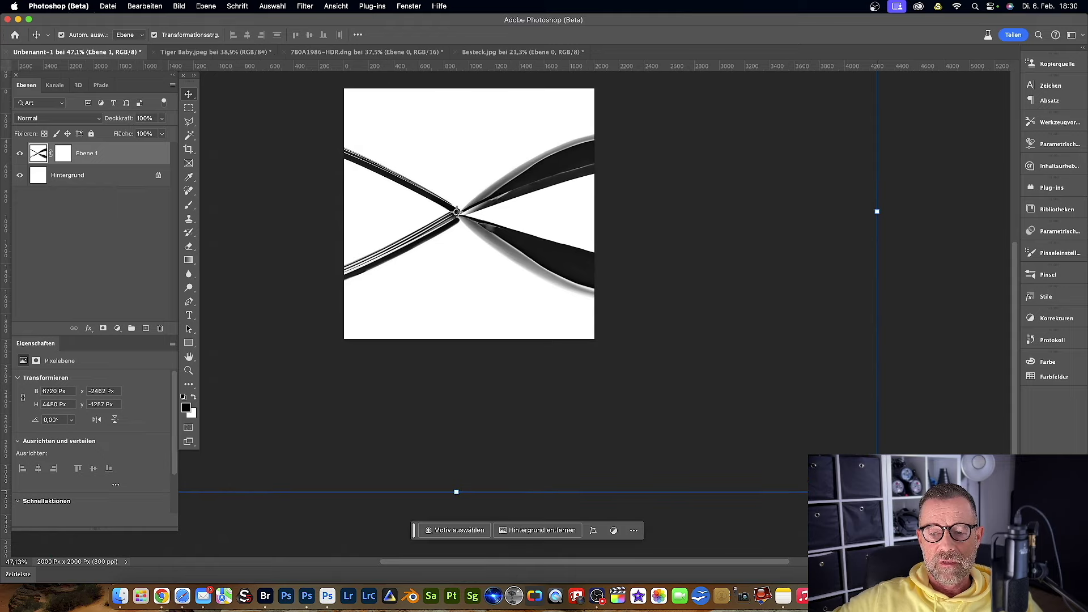
drag(878, 492, 397, 156)
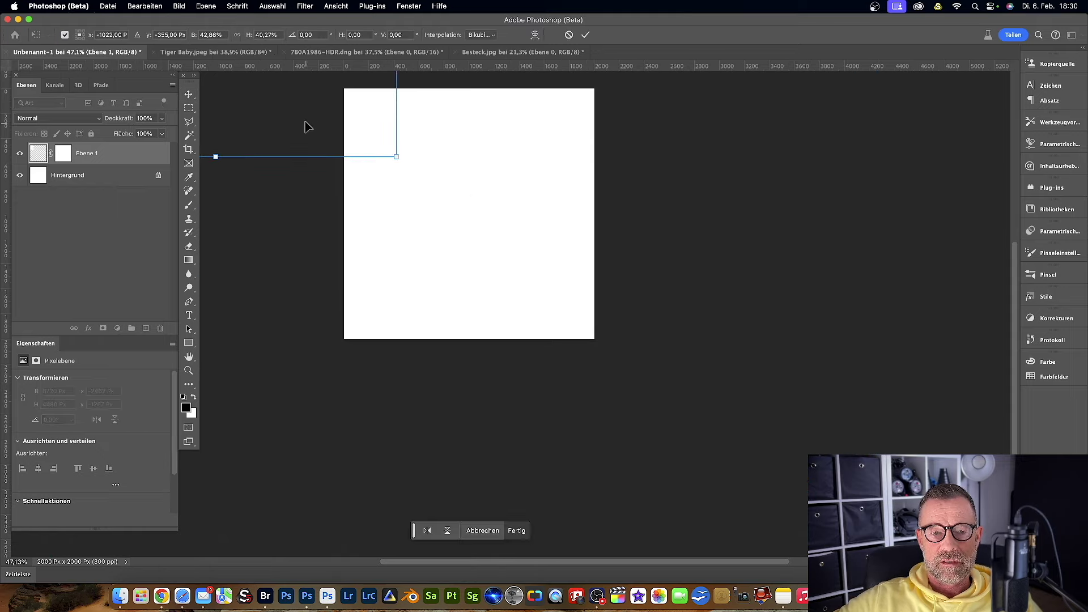
drag(304, 128, 559, 280)
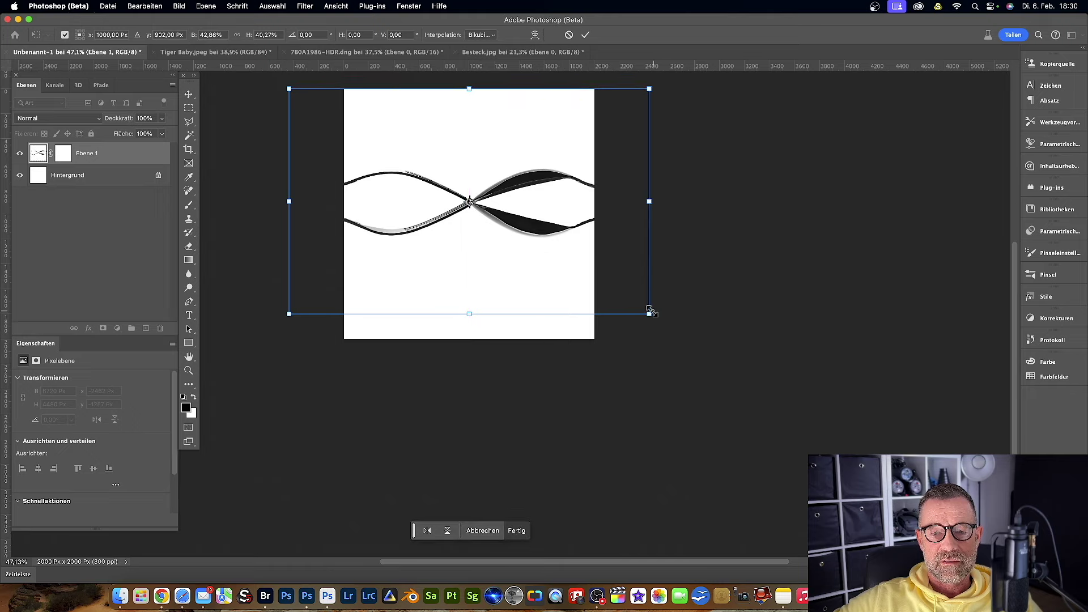
drag(651, 311, 614, 295)
drag(503, 211, 522, 310)
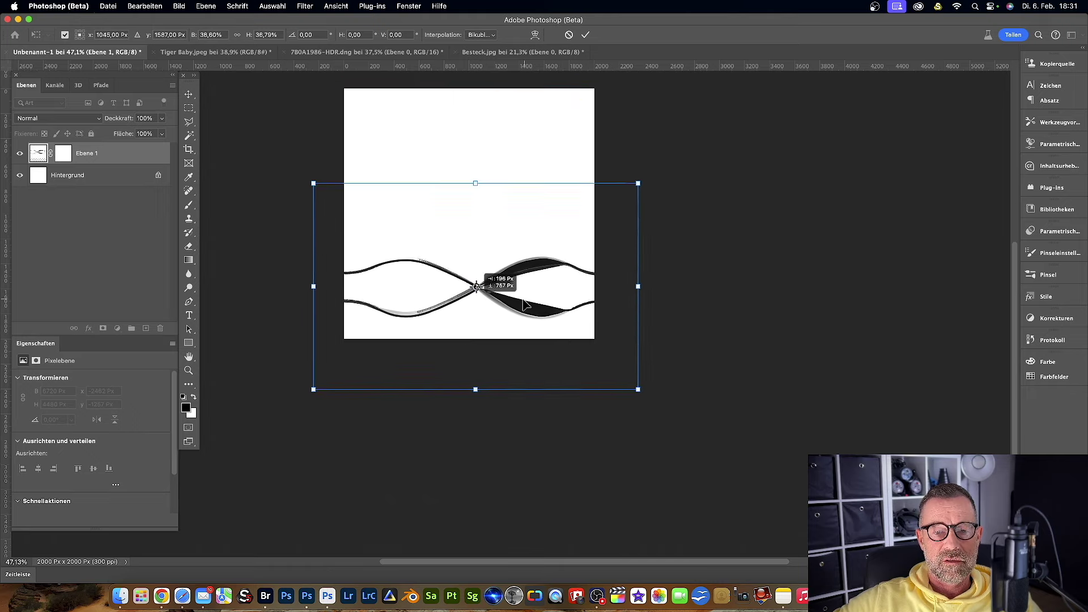
click(585, 34)
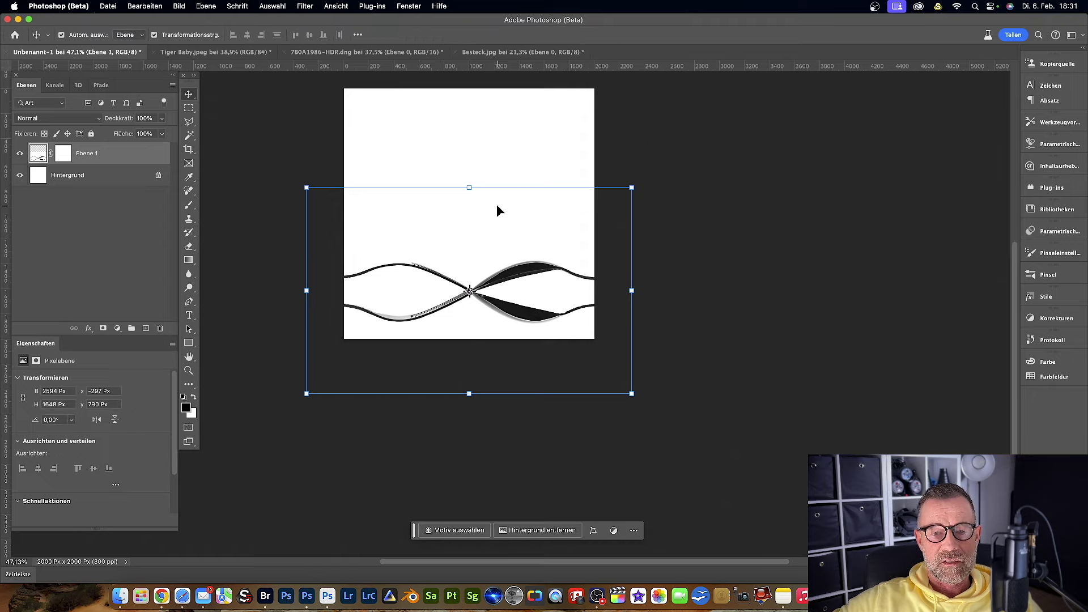
scroll(498, 211, up, 5)
scroll(498, 211, down, 4)
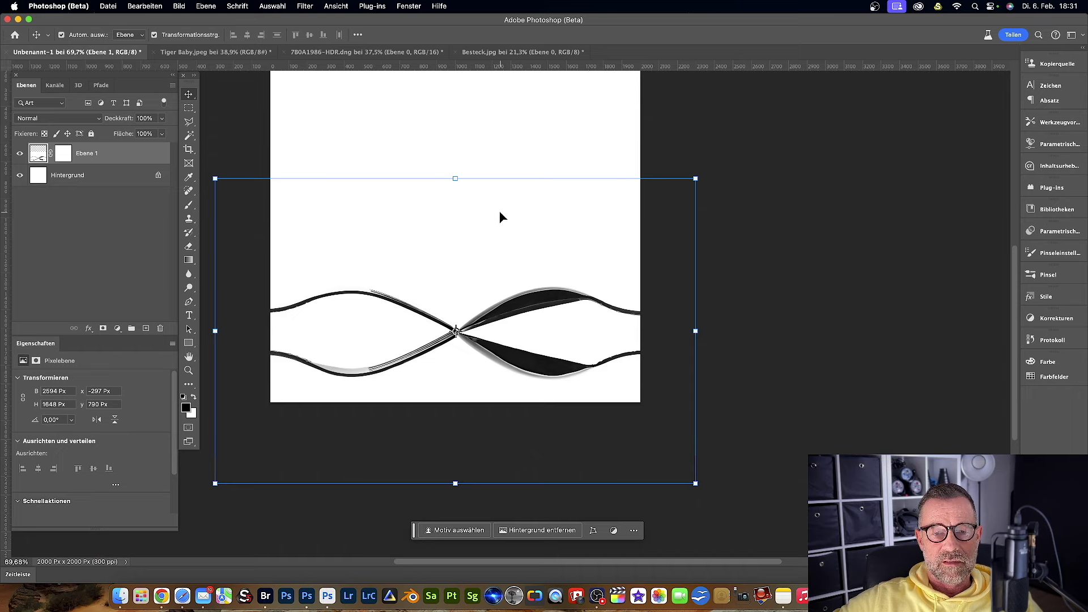
scroll(500, 217, down, 3)
scroll(500, 217, down, 2)
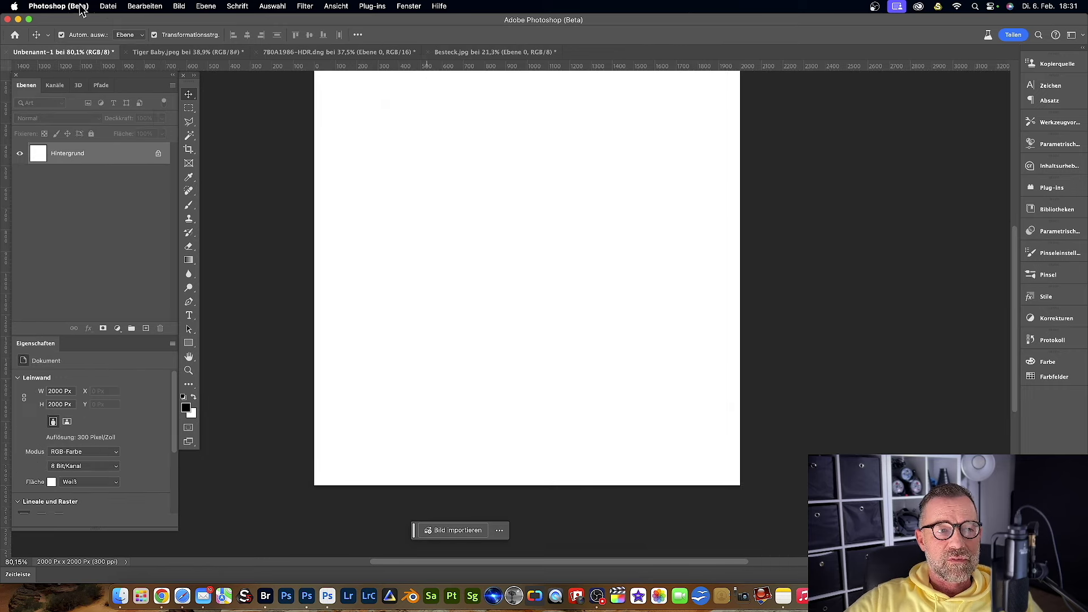
click(108, 6)
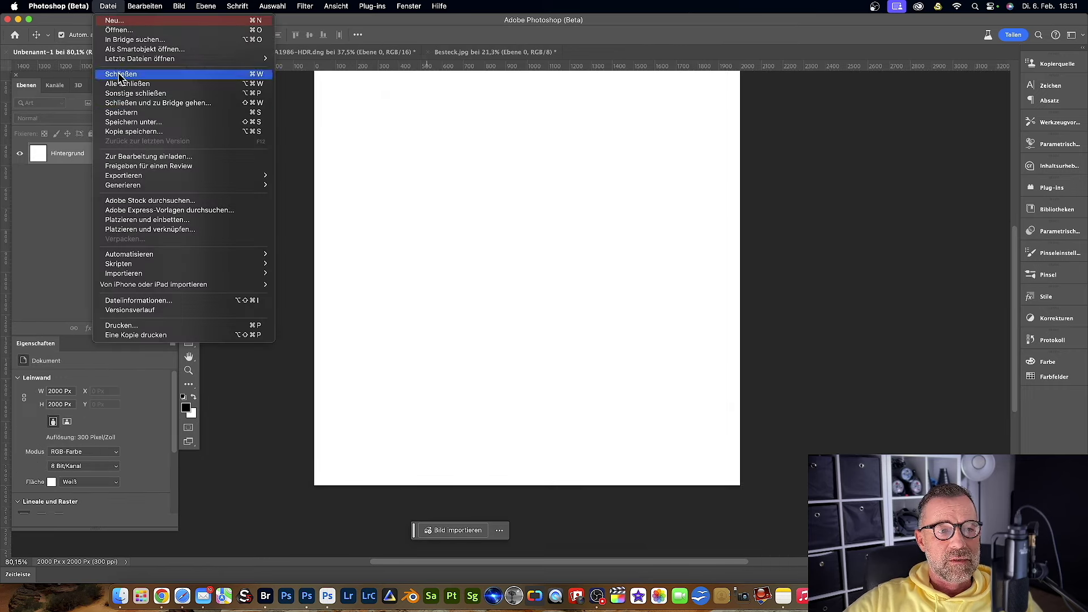
mouse_move(56, 45)
click(821, 317)
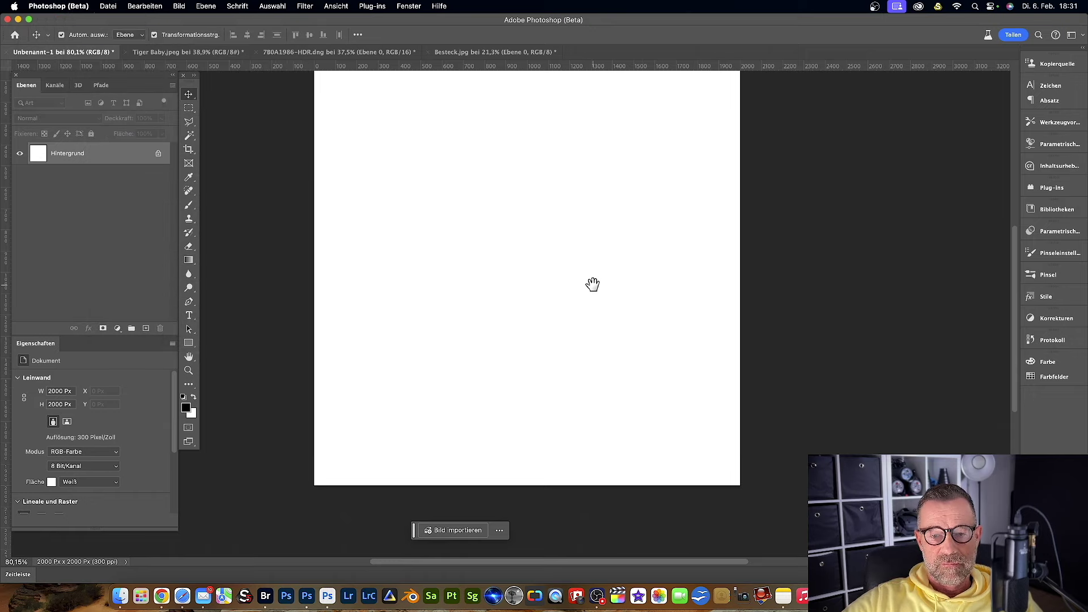
drag(593, 284, 632, 317)
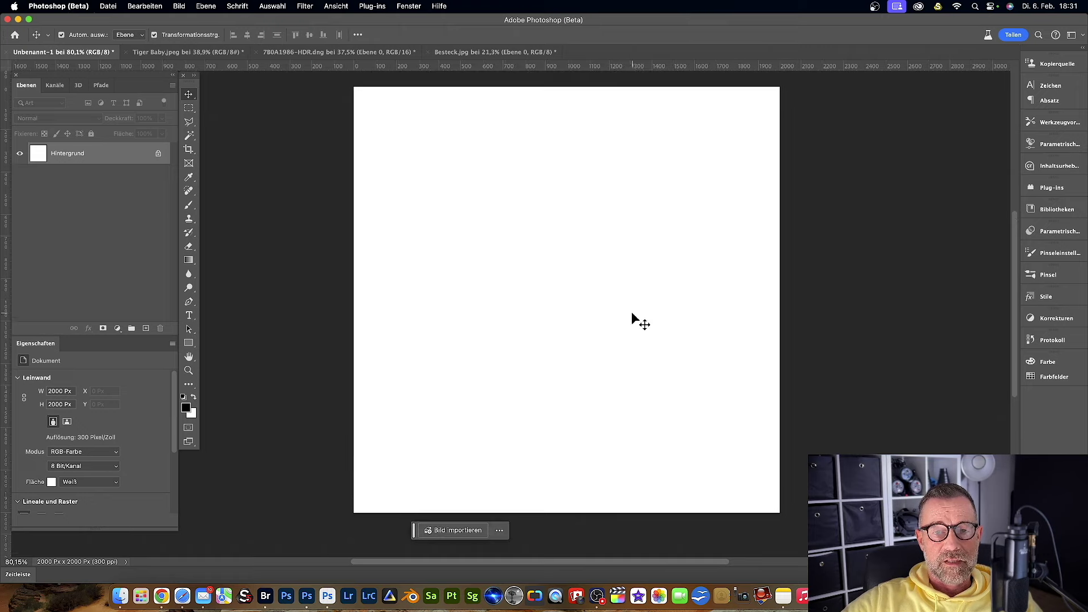
drag(627, 296, 365, 196)
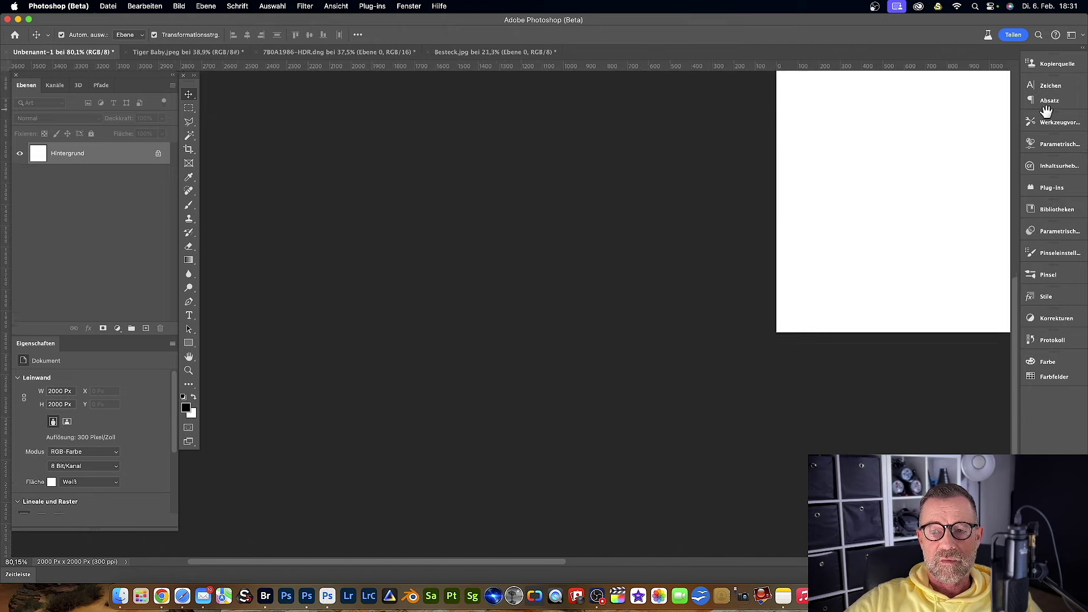
mouse_move(658, 336)
mouse_down()
mouse_move(728, 473)
mouse_move(774, 500)
mouse_move(495, 460)
mouse_move(610, 292)
mouse_up()
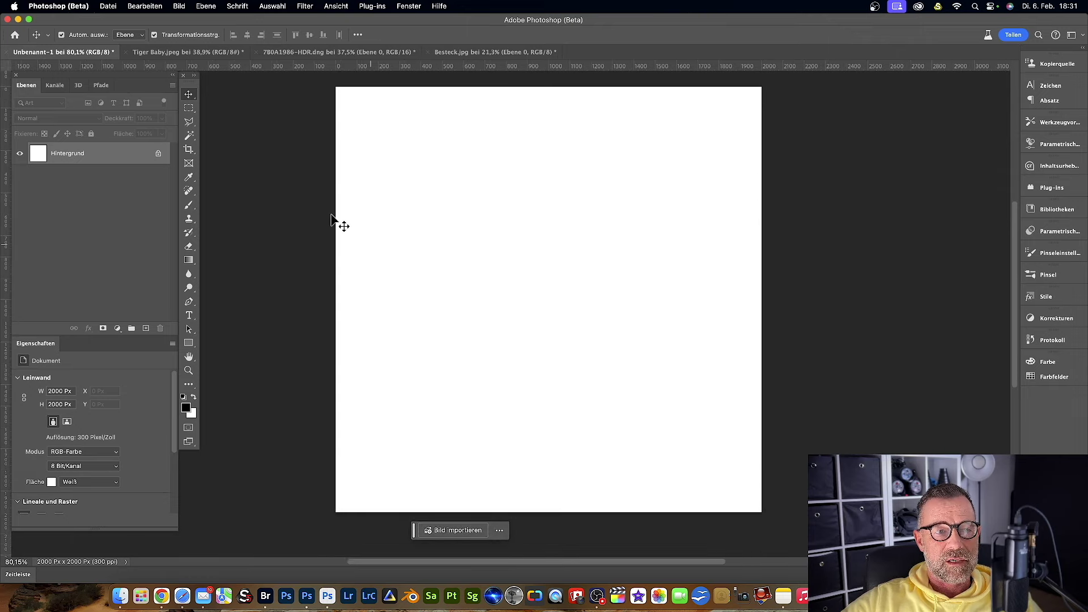
Open the Werkzeuge page of Voreinstellungen
click(73, 6)
mouse_move(56, 45)
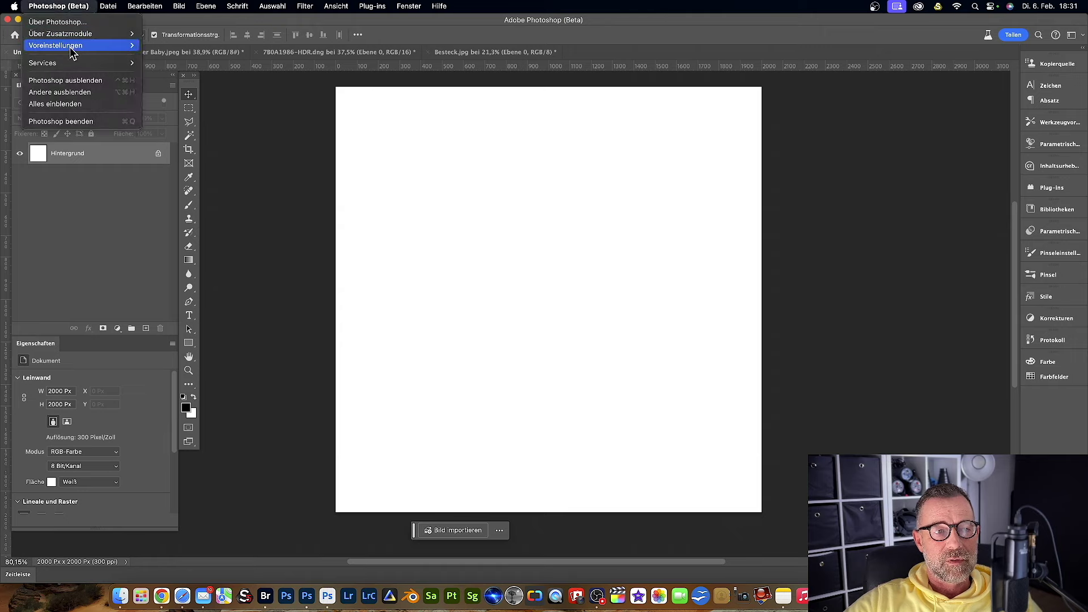
click(173, 78)
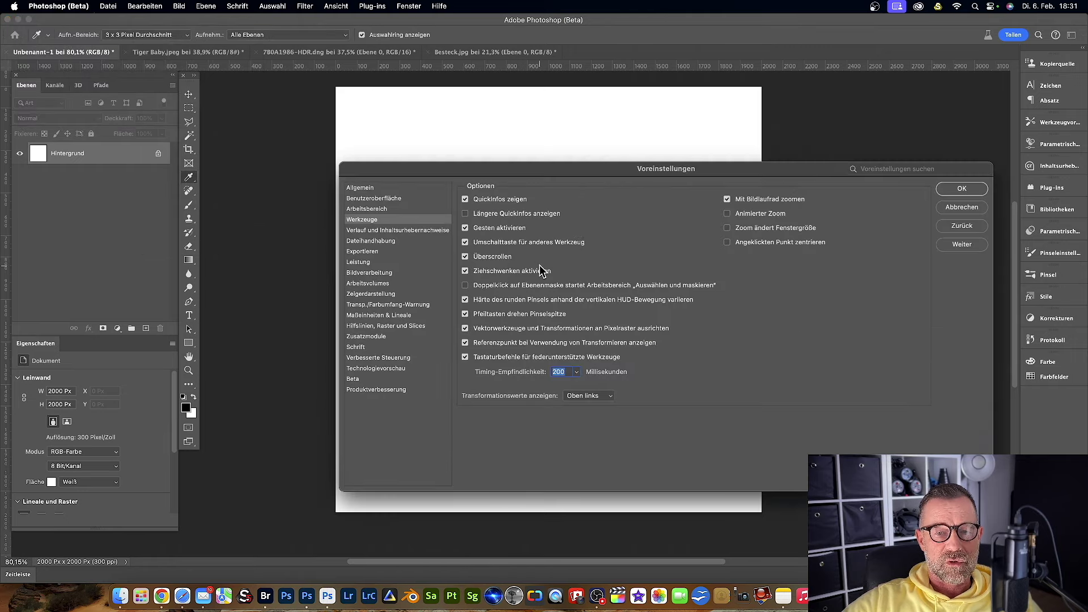
click(962, 189)
key(v)
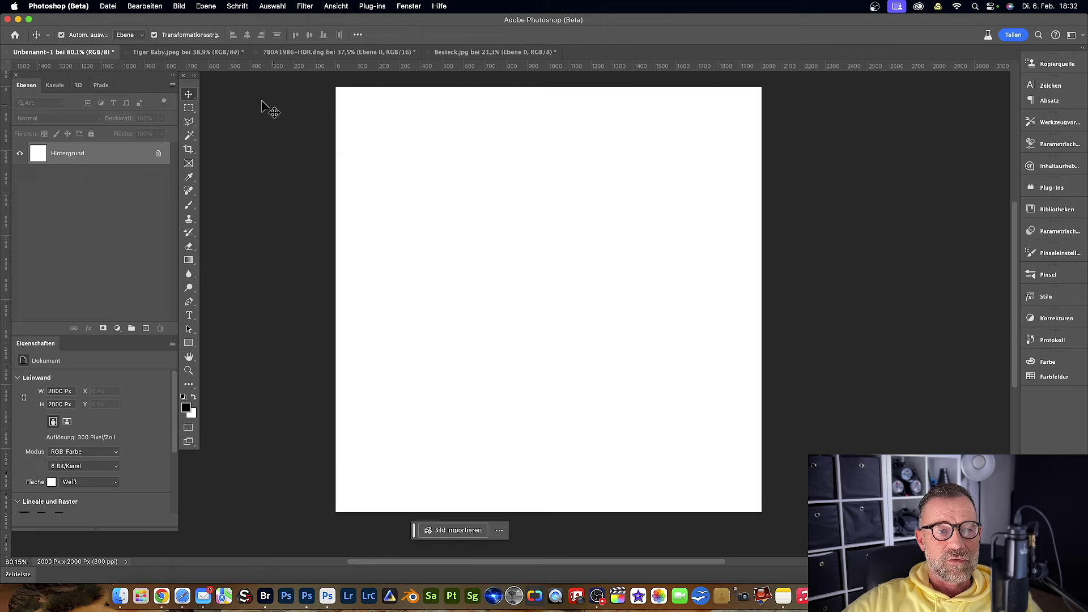
click(198, 56)
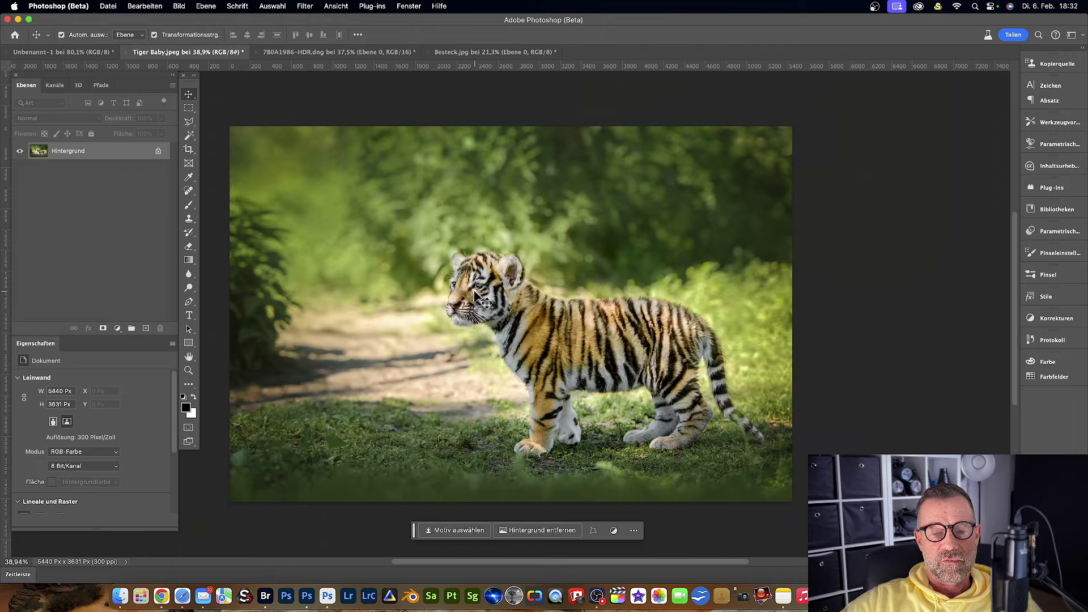
scroll(476, 296, up, 3)
scroll(476, 295, up, 3)
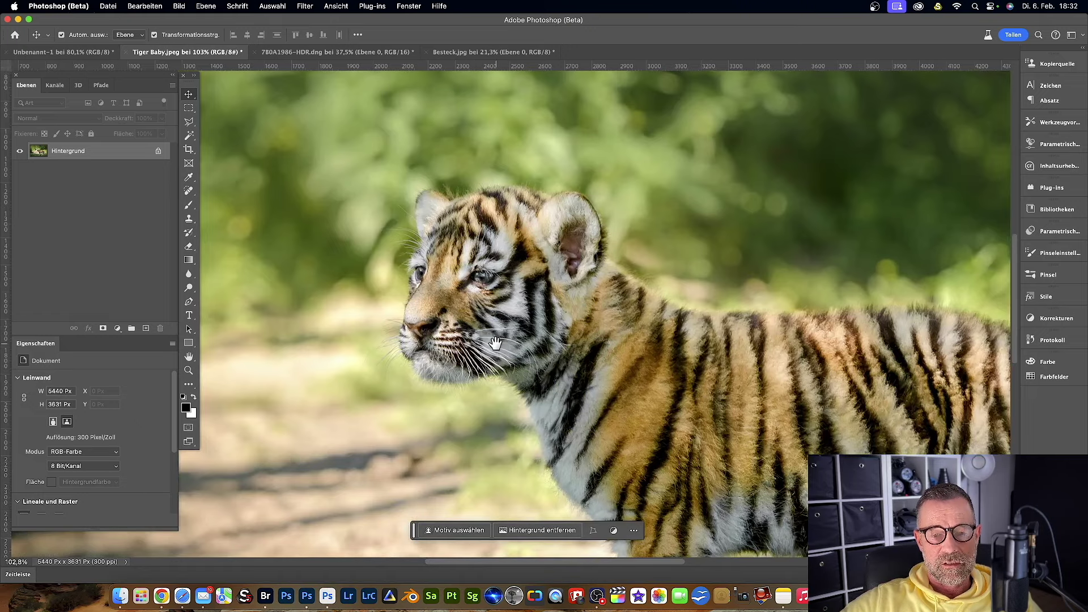
drag(379, 318, 542, 331)
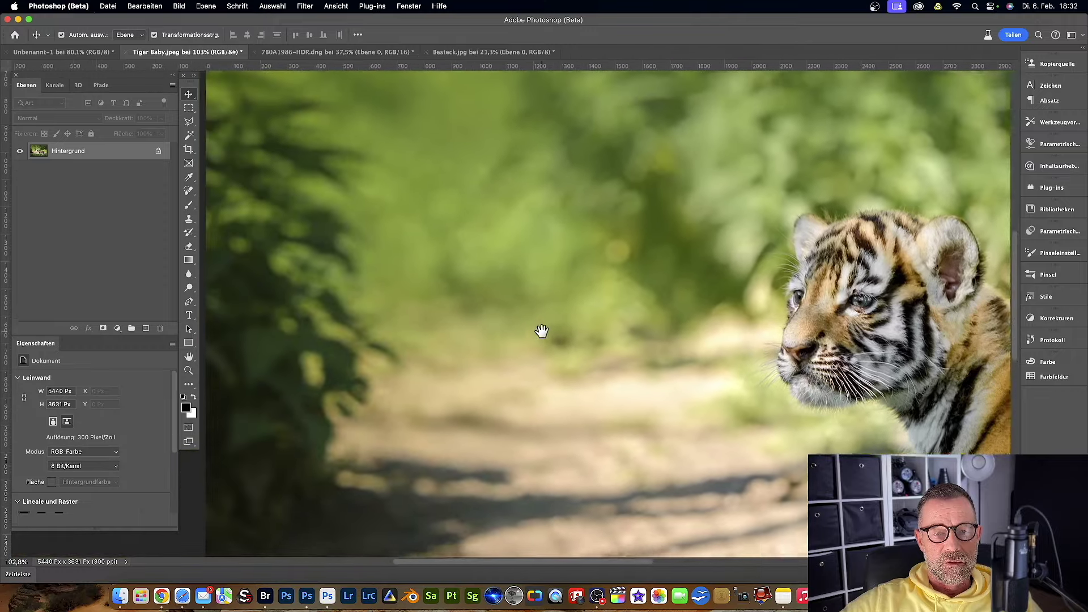
scroll(482, 136, down, 3)
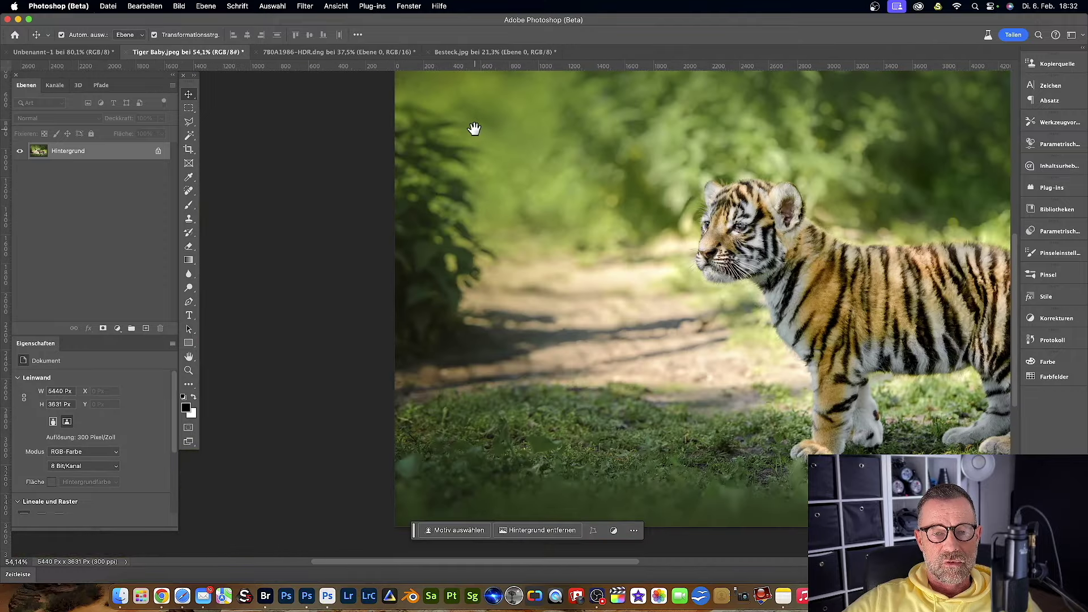
scroll(470, 150, up, 5)
scroll(415, 221, right, 4)
scroll(556, 292, up, 2)
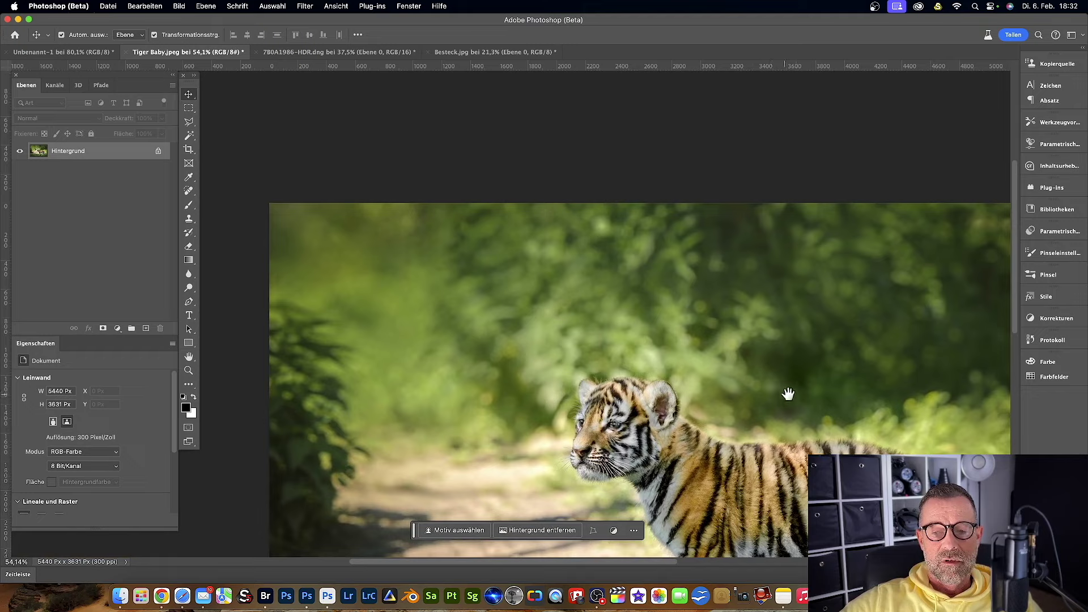
drag(821, 396, 646, 295)
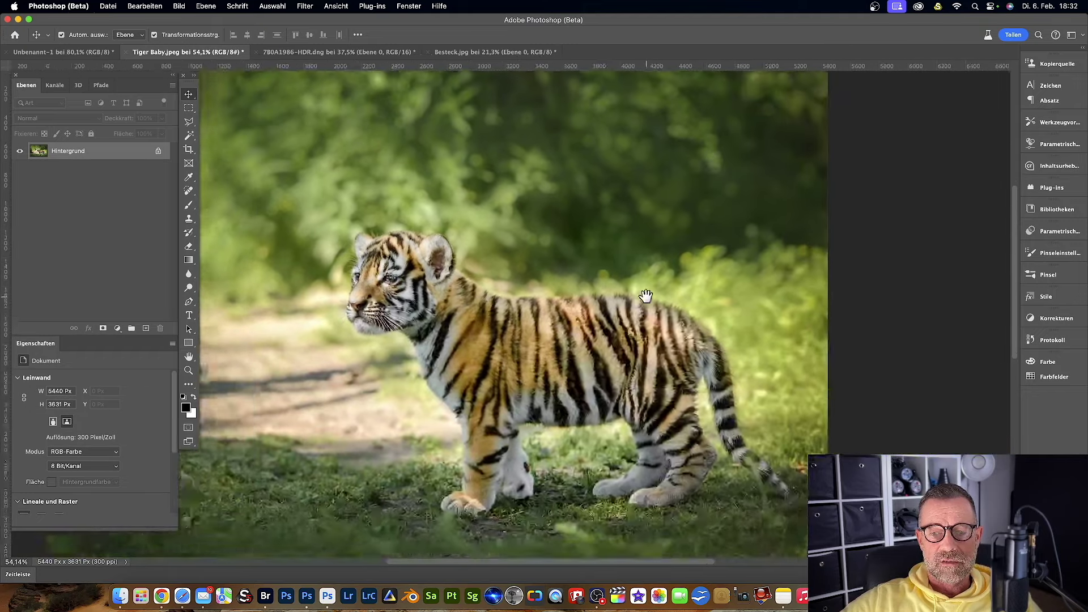
scroll(646, 296, down, 3)
scroll(674, 277, left, 5)
scroll(691, 254, left, 2)
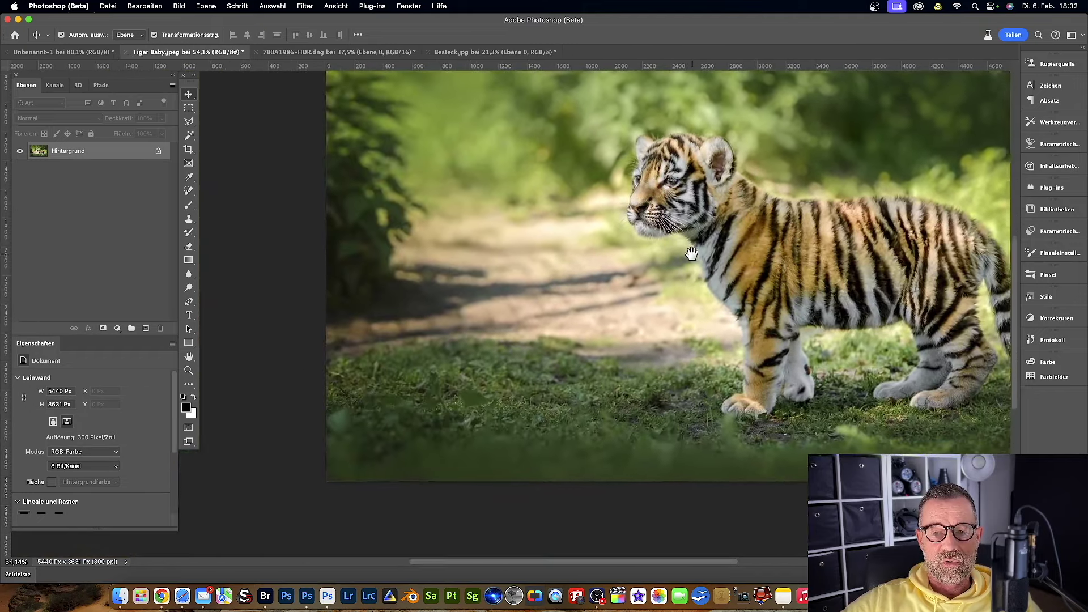
scroll(691, 253, right, 2)
scroll(737, 247, right, 4)
scroll(737, 246, up, 2)
scroll(798, 239, up, 1)
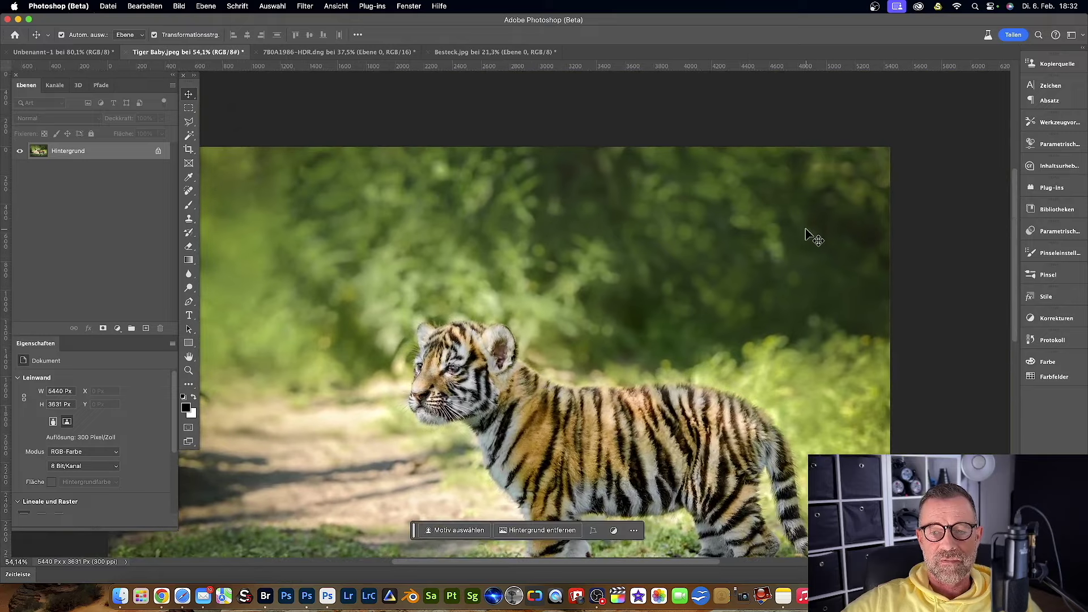
scroll(810, 235, up, 5)
mouse_move(741, 195)
mouse_down()
mouse_move(527, 311)
mouse_move(582, 359)
mouse_up()
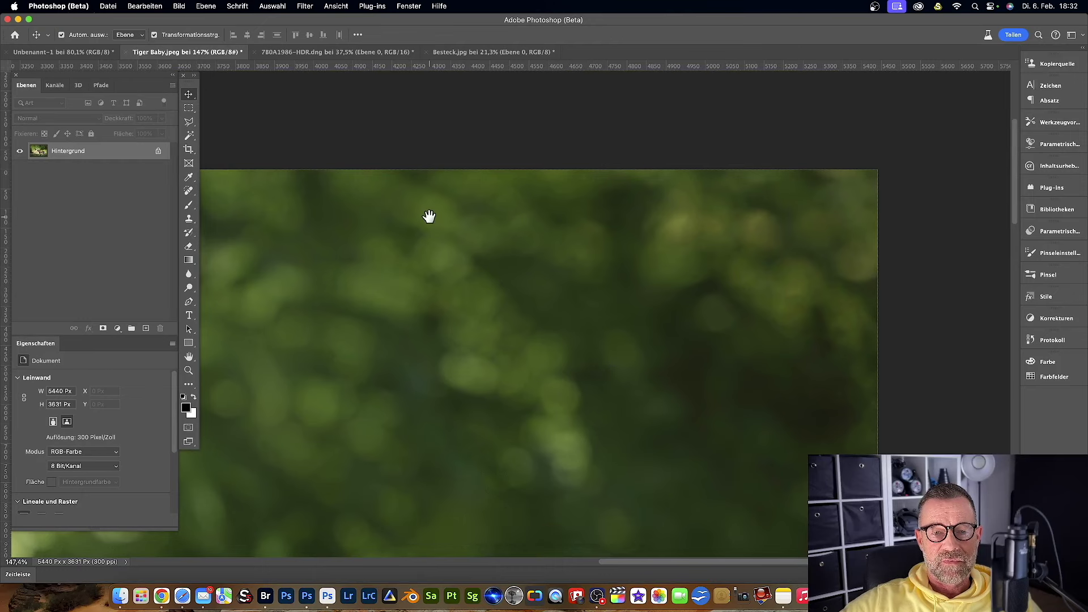
drag(427, 216, 573, 229)
drag(472, 231, 571, 231)
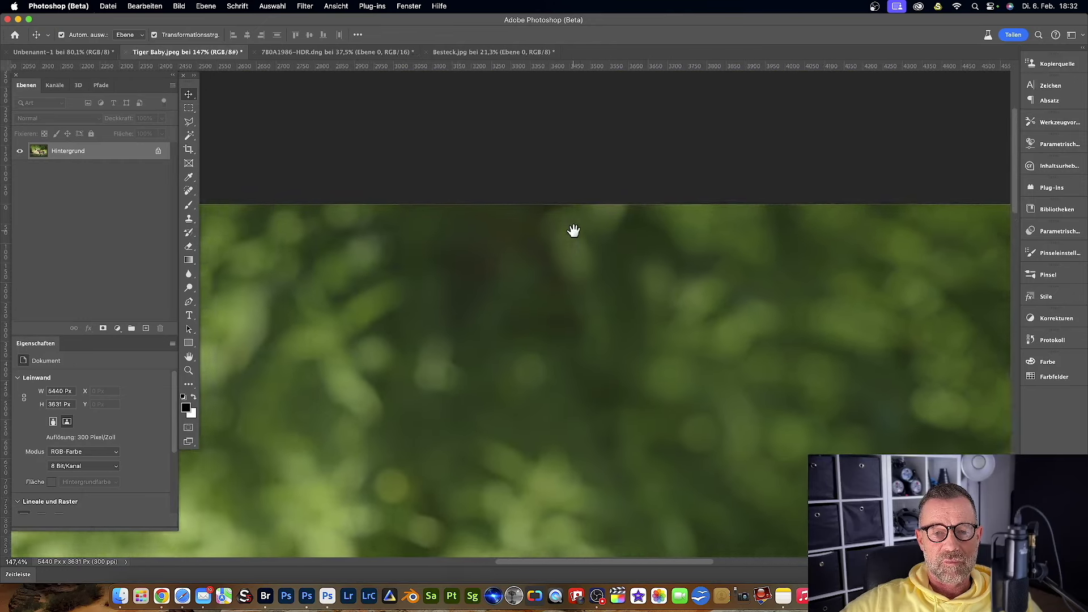
drag(492, 234, 612, 235)
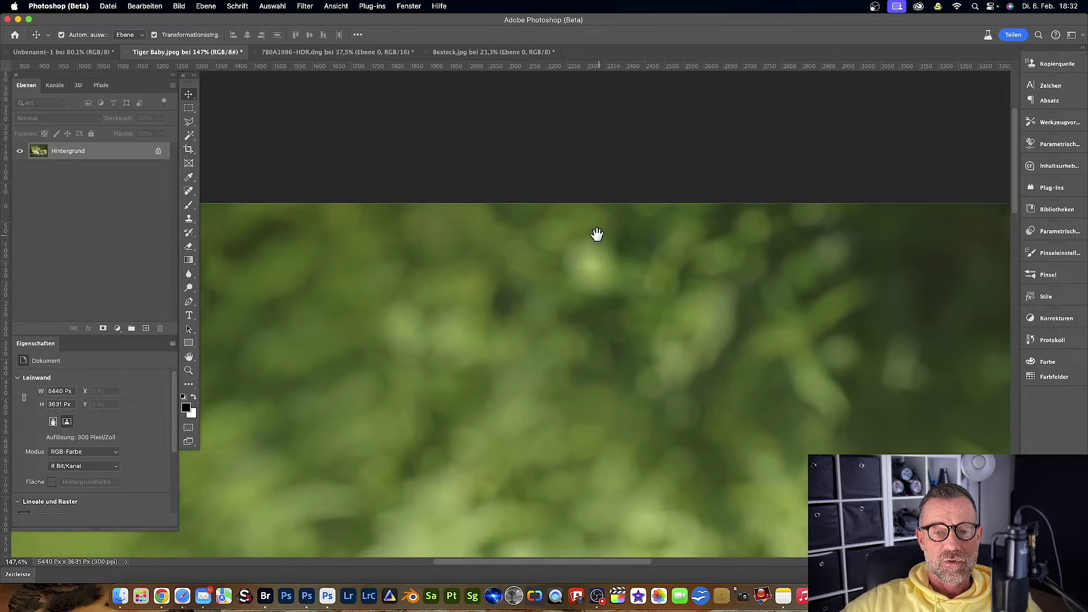
drag(459, 226, 581, 238)
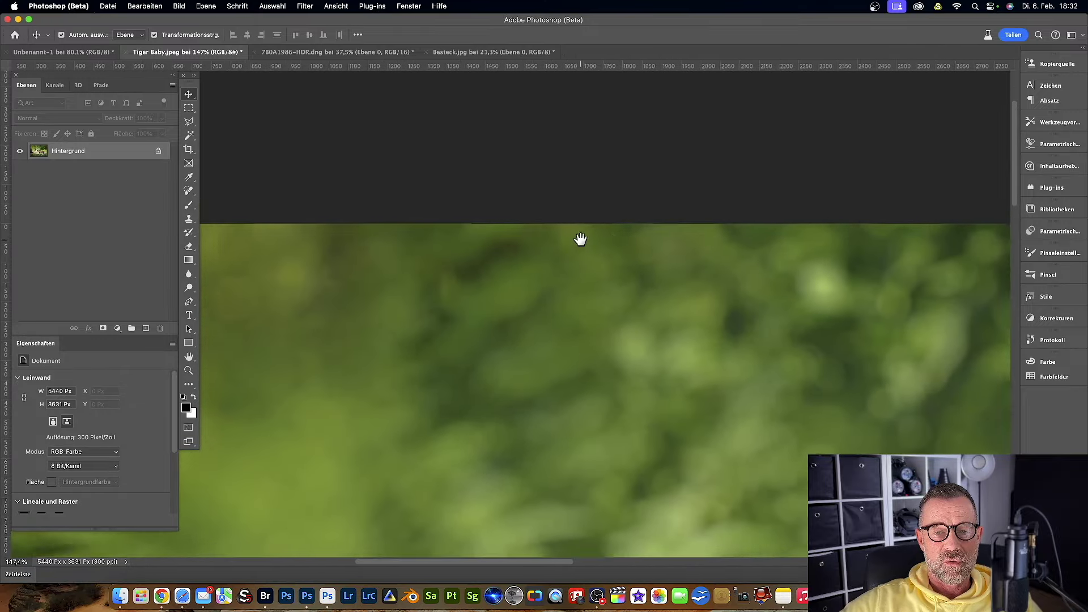
drag(438, 280, 504, 244)
scroll(504, 244, left, 5)
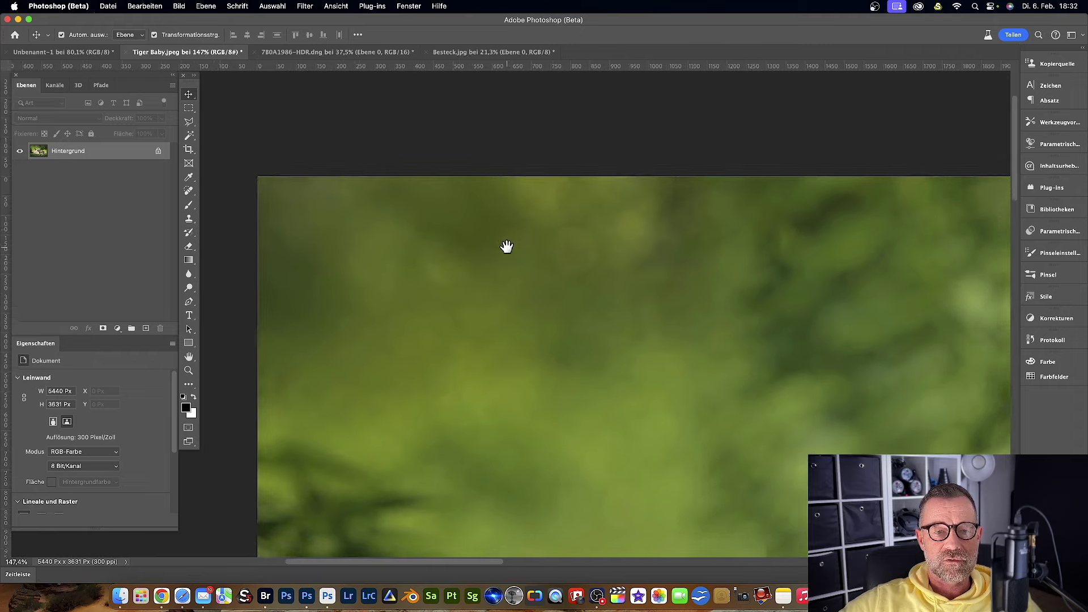
Uncheck Ziehschwenken aktivieren in the Werkzeuge preferences and confirm
click(57, 7)
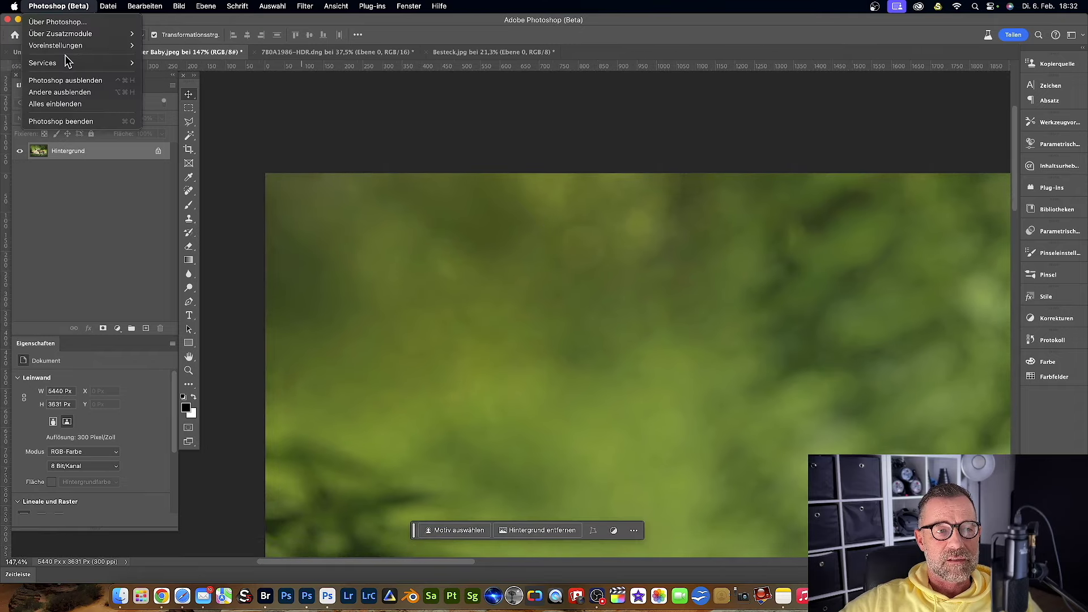
mouse_move(56, 45)
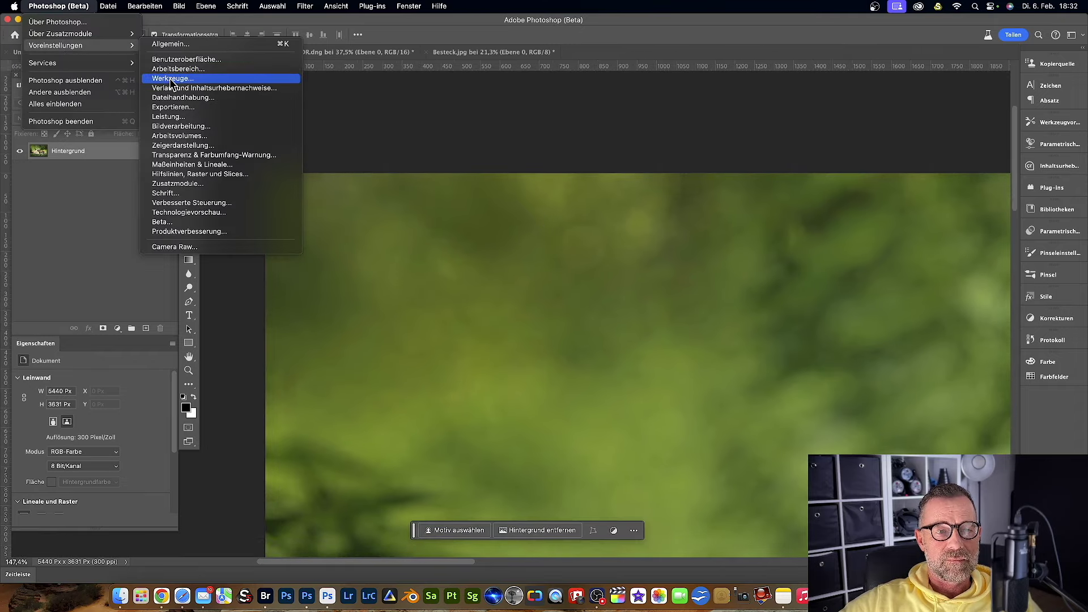
click(172, 79)
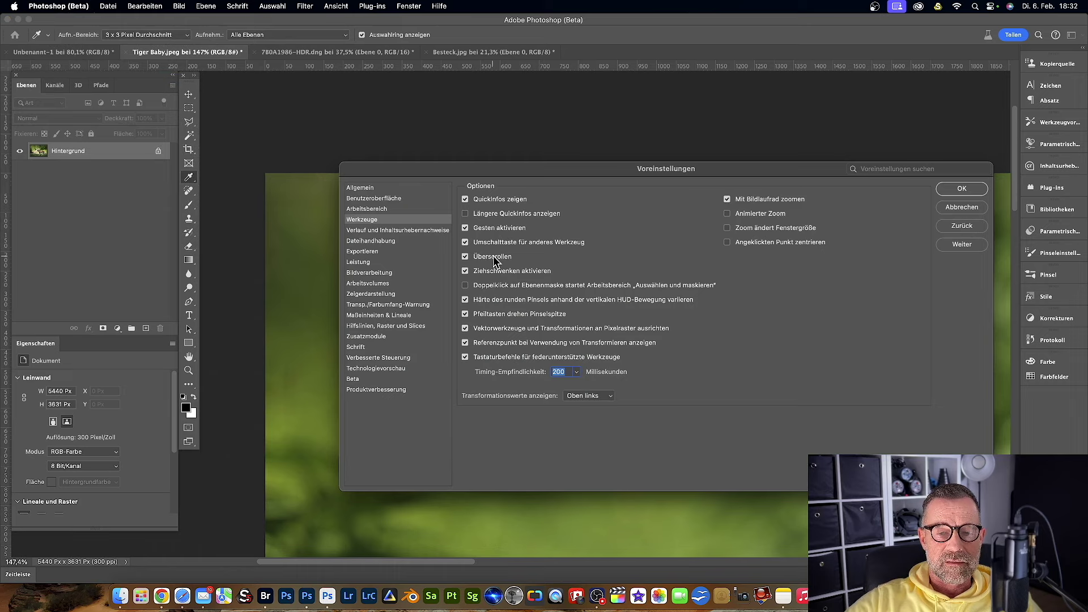
click(465, 270)
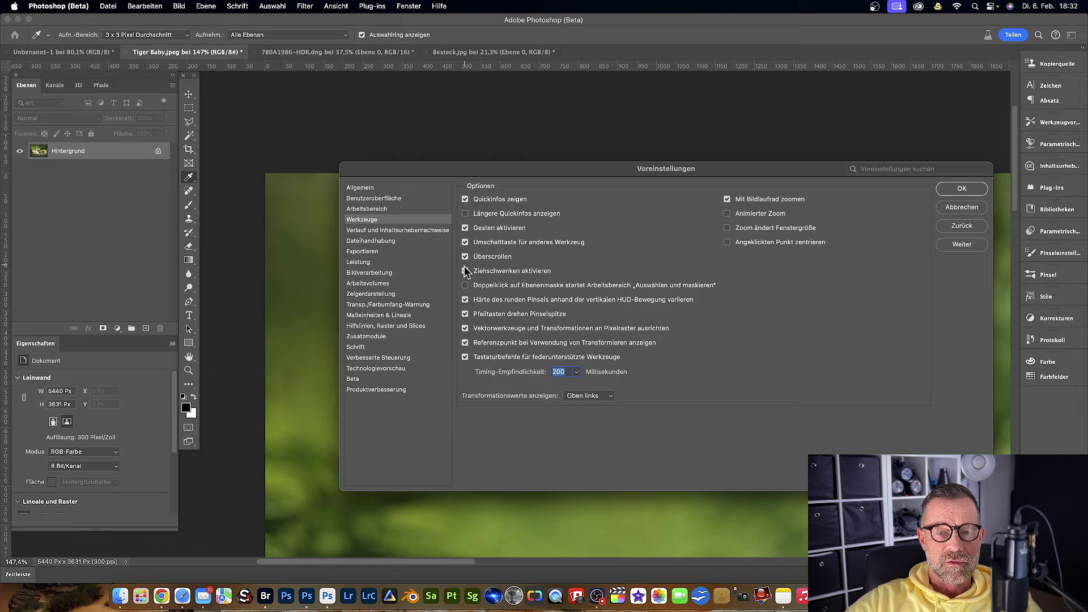
click(962, 188)
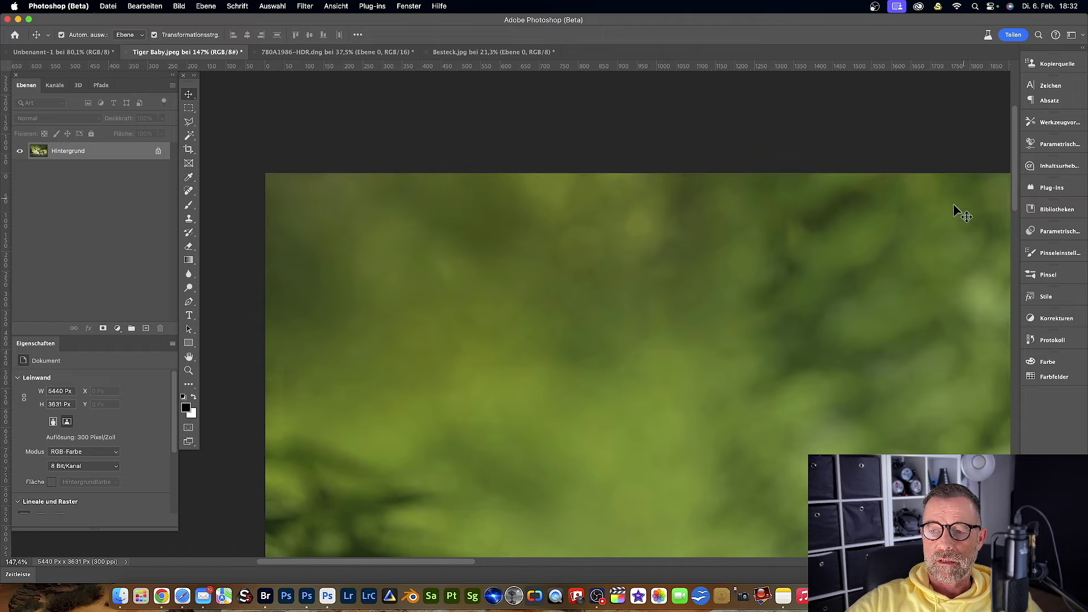
Pan around the tiger photo to test panning without the glide
key(v)
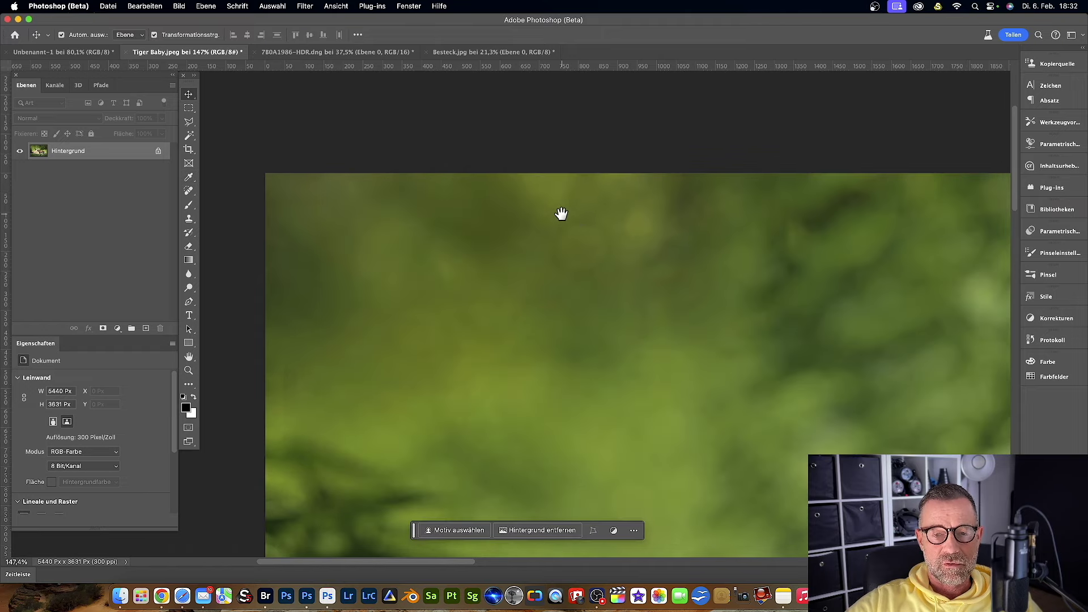
drag(502, 210, 623, 225)
scroll(691, 247, right, 3)
scroll(824, 262, right, 3)
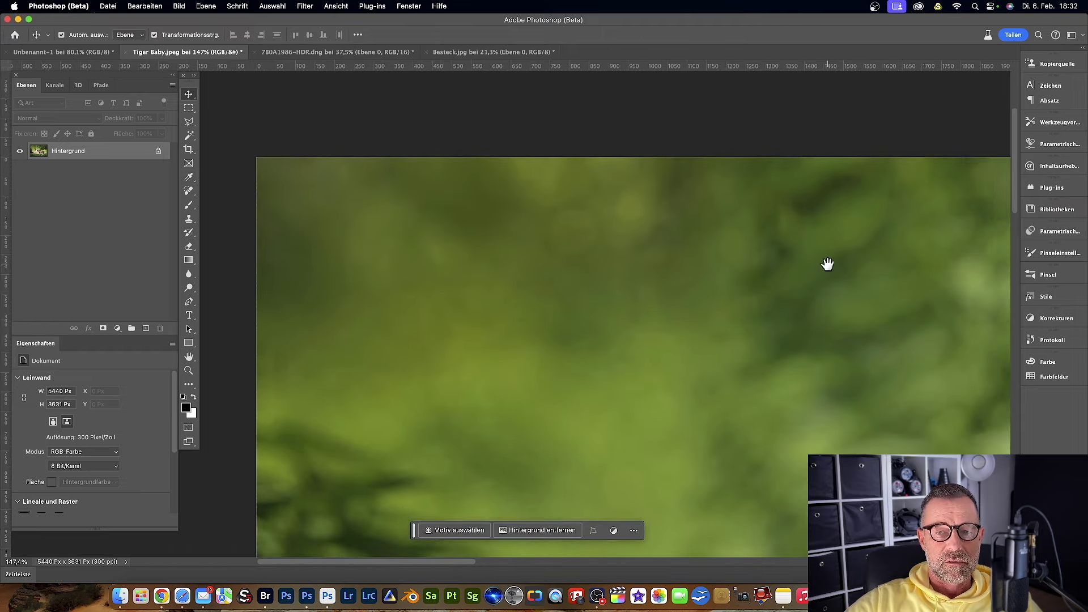
scroll(857, 260, right, 5)
scroll(737, 259, left, 3)
scroll(801, 270, up, 2)
scroll(567, 351, up, 3)
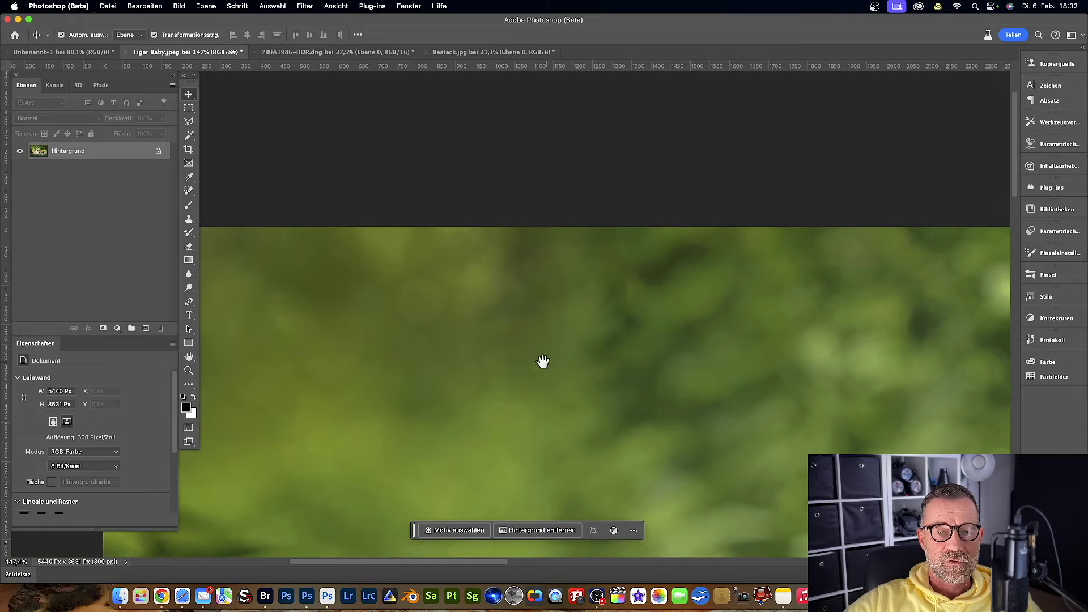
scroll(615, 328, left, 3)
scroll(615, 329, left, 5)
scroll(614, 329, down, 2)
scroll(714, 313, right, 3)
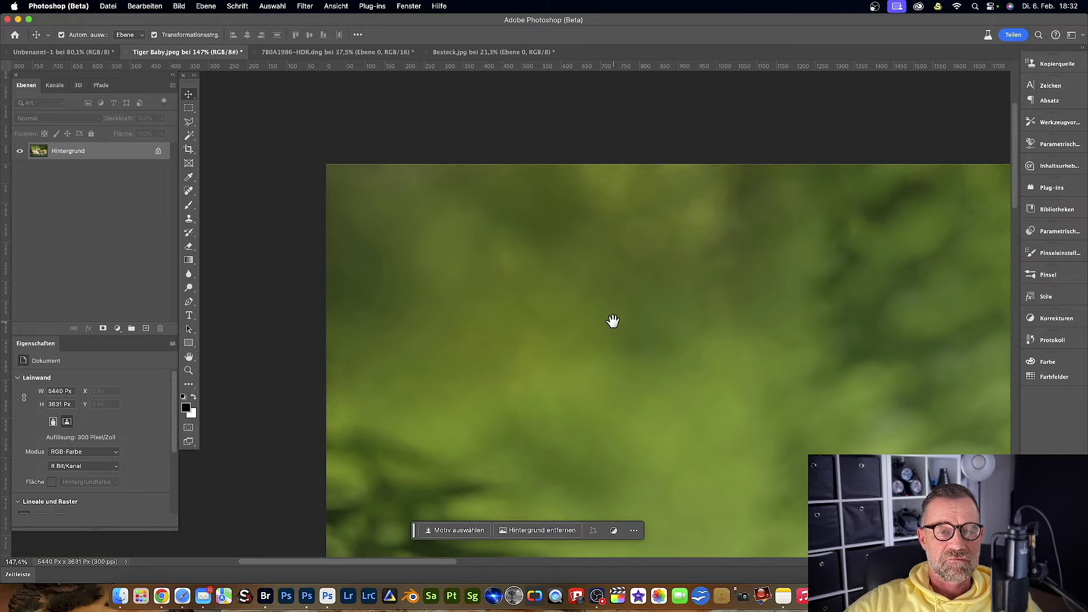
Re-enable Ziehschwenken and have layer-mask double-clicks launch Auswählen und maskieren, saving the preferences
key(i)
key(super+k)
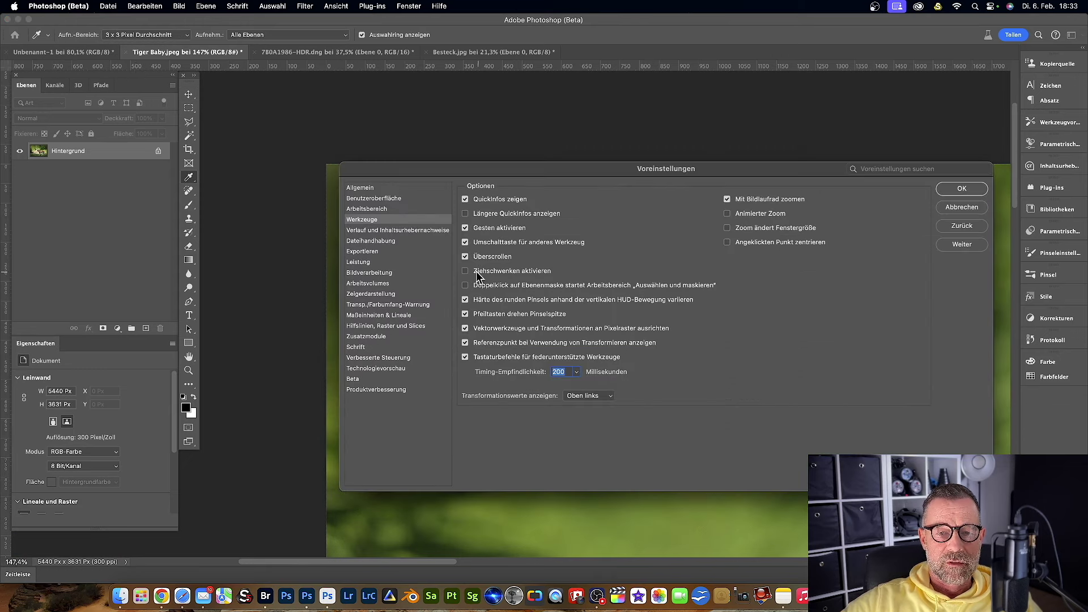
click(465, 271)
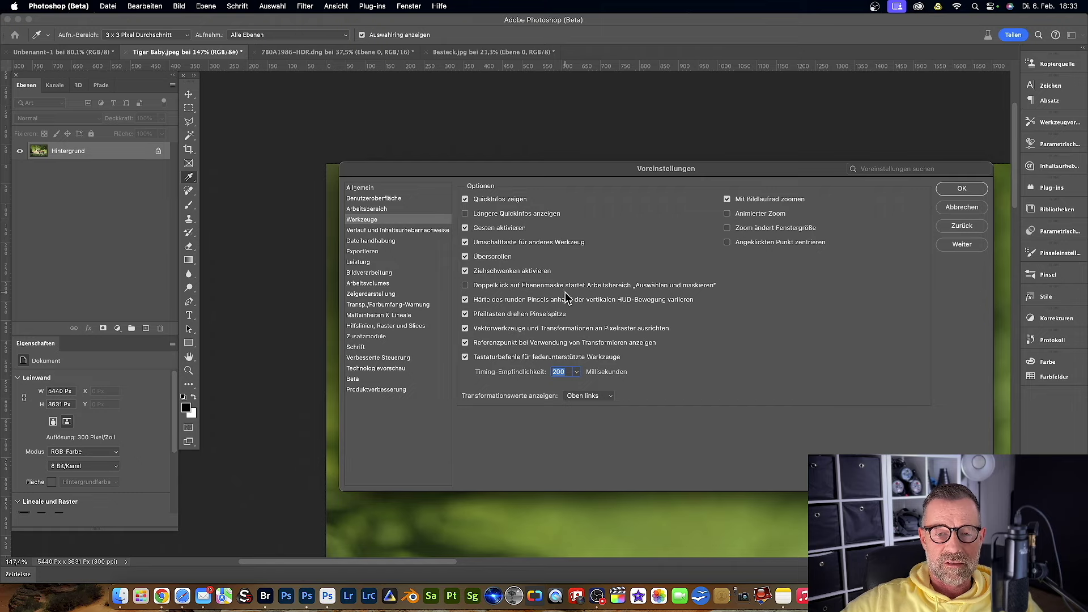
drag(558, 169, 480, 128)
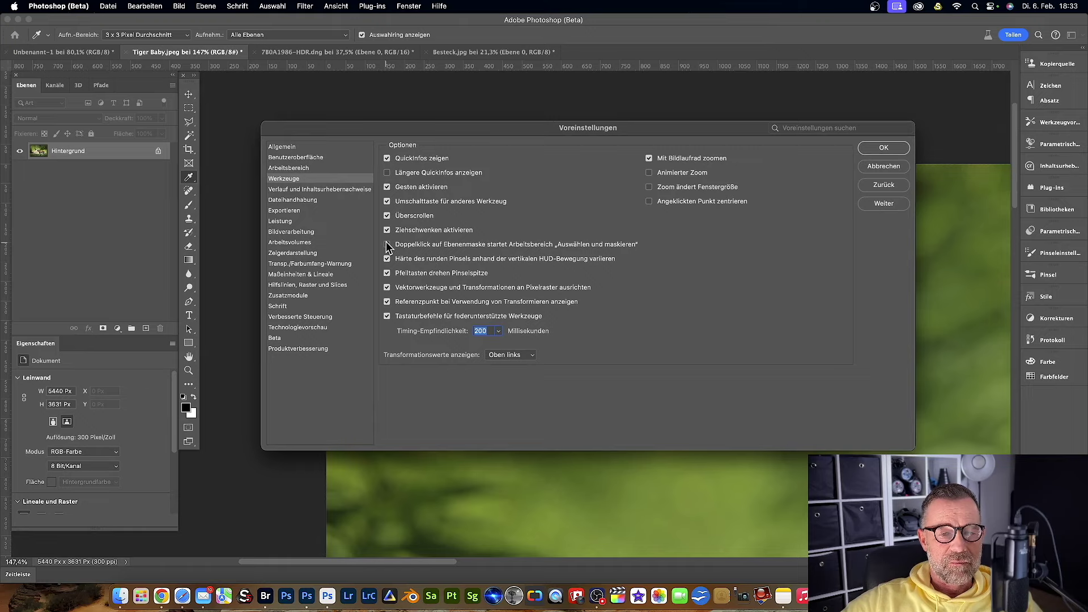
drag(429, 124, 457, 128)
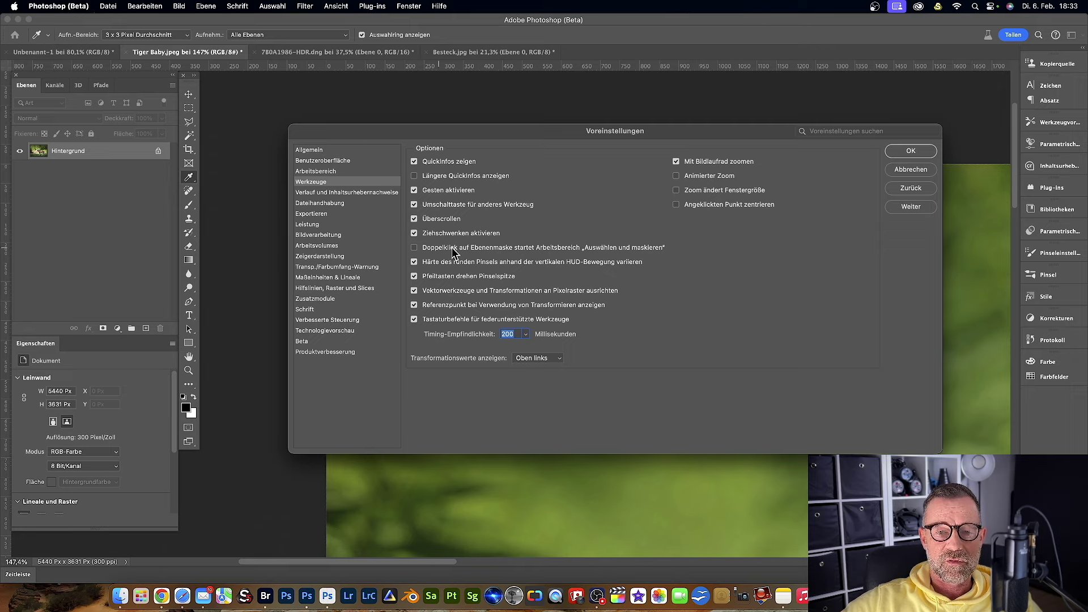
click(415, 248)
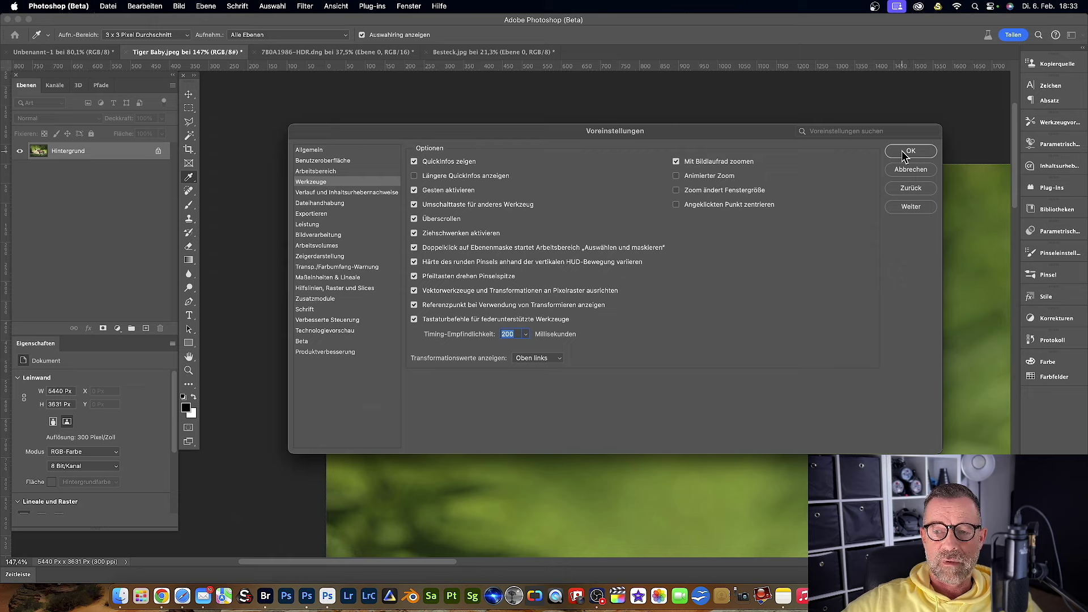
click(906, 150)
Add Ebene 1 above Hintergrund with a white layer mask and open Auswählen und maskieren from it
key(v)
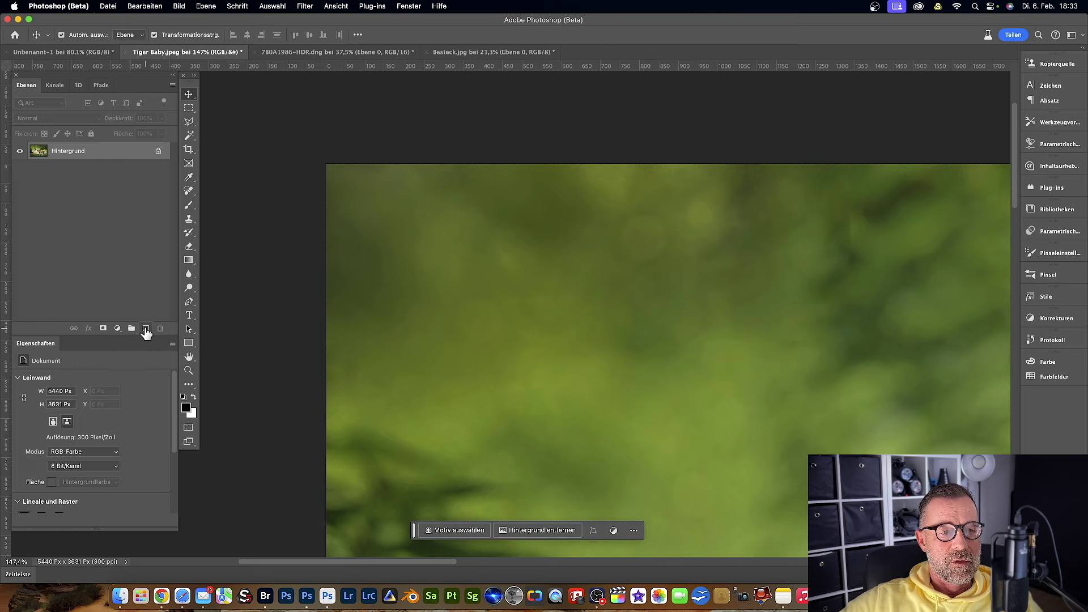
click(146, 329)
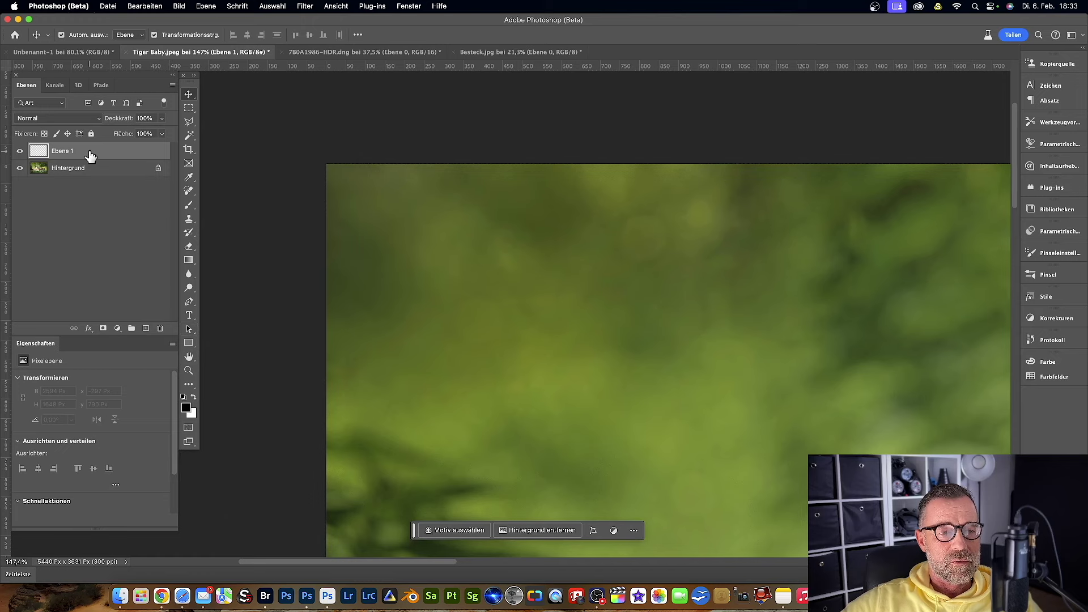
click(102, 328)
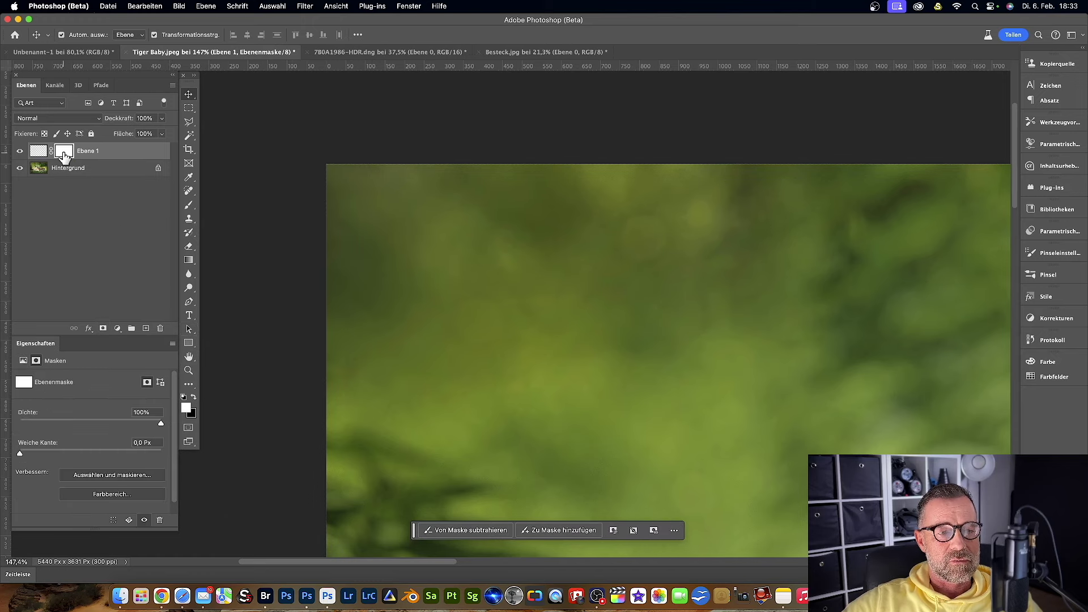
scroll(592, 355, down, 5)
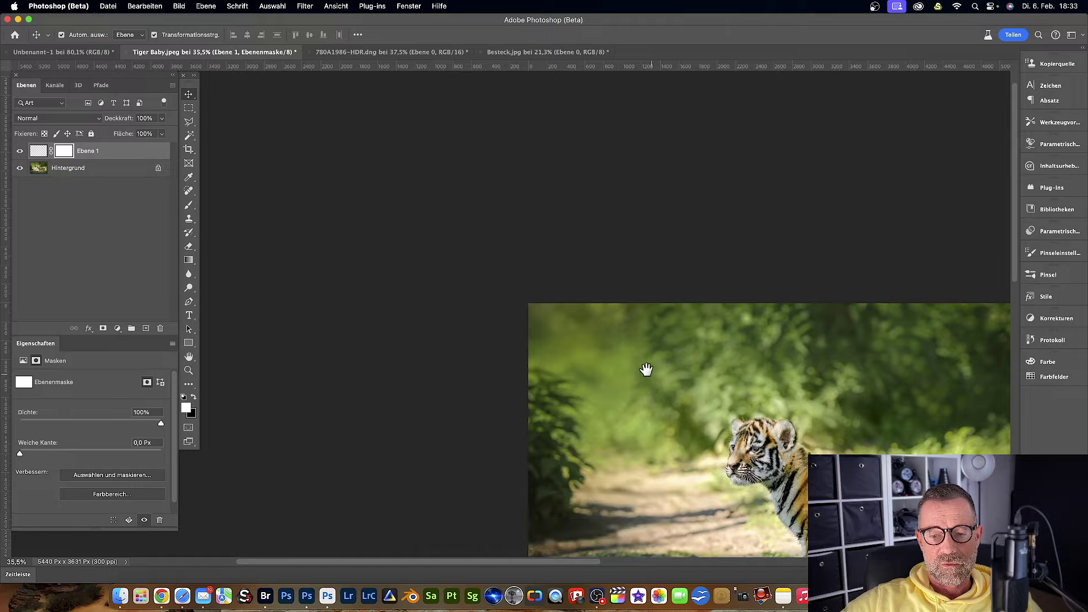
drag(651, 373, 496, 223)
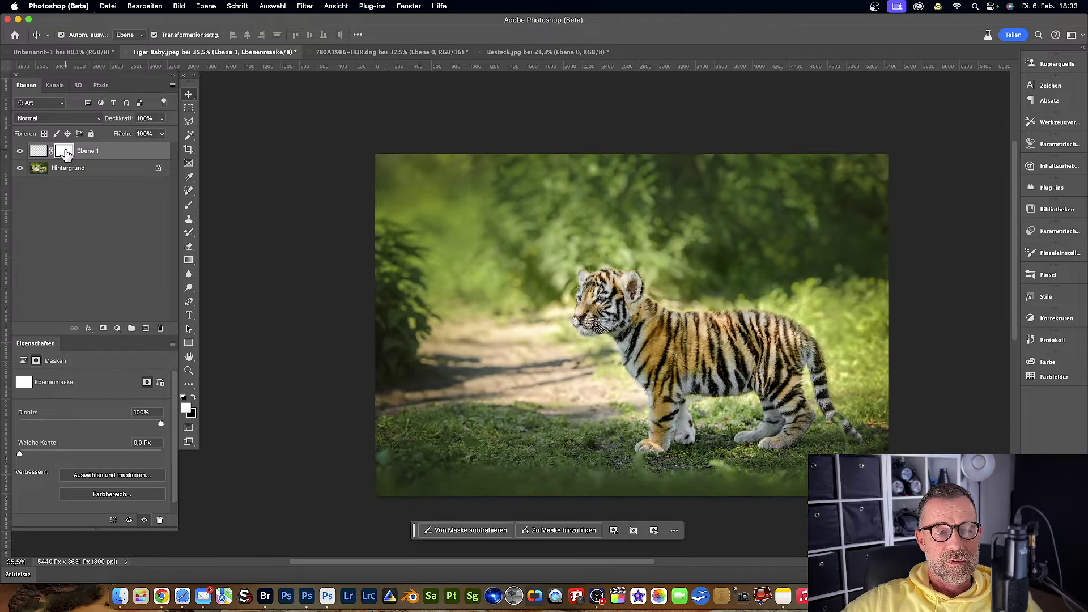
double_click(66, 153)
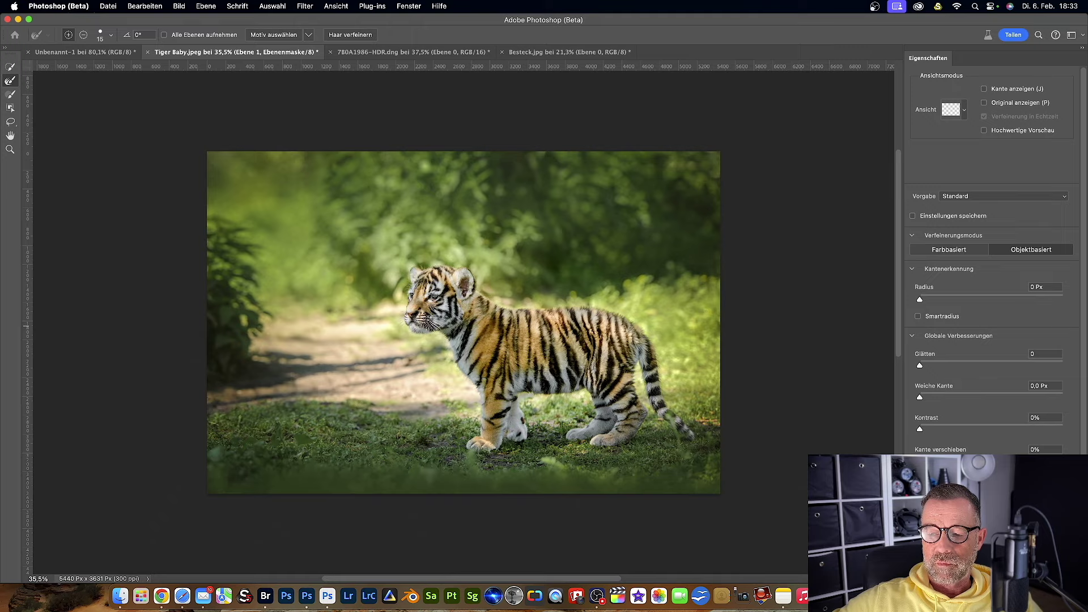
key(Escape)
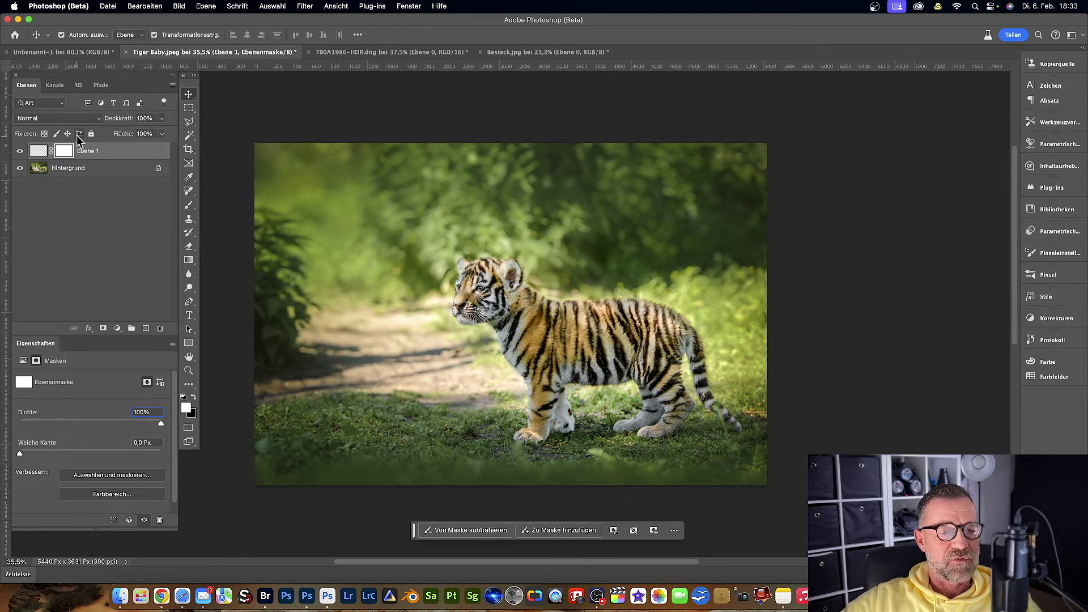
click(68, 153)
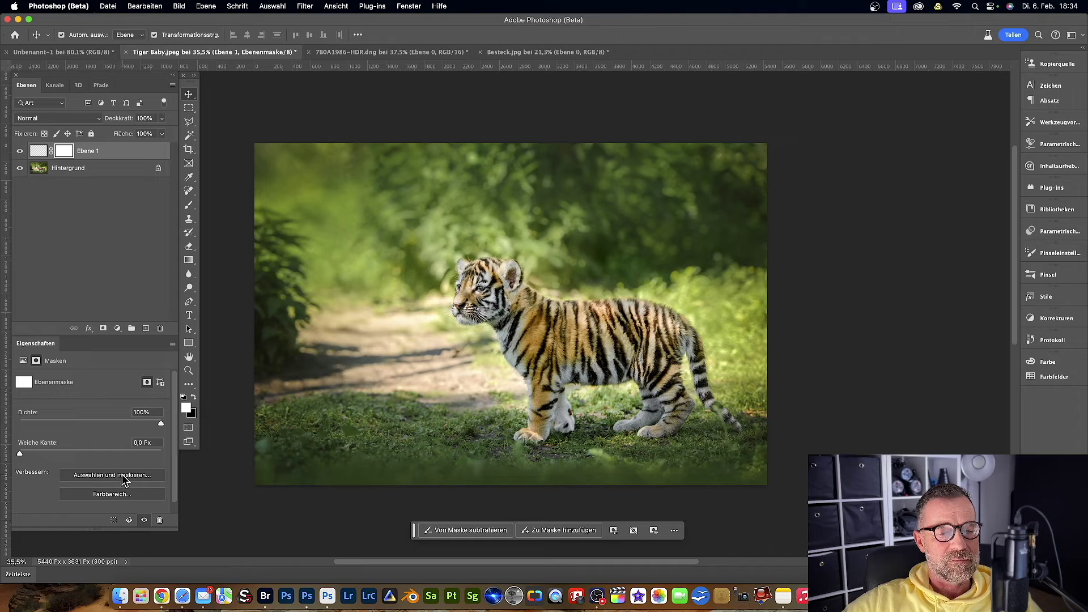
right_click(66, 152)
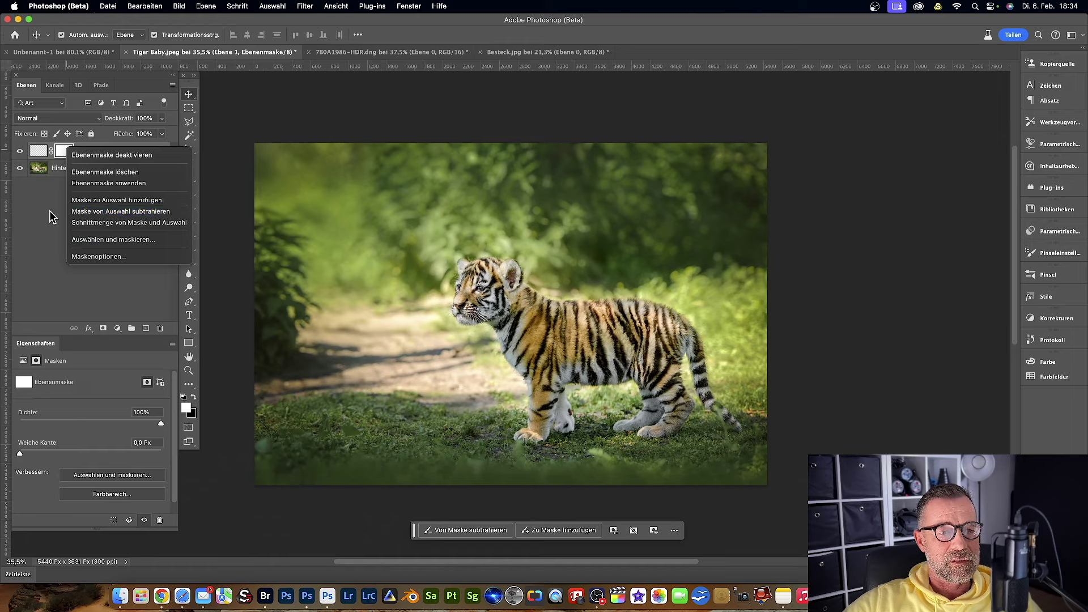
click(59, 200)
click(65, 151)
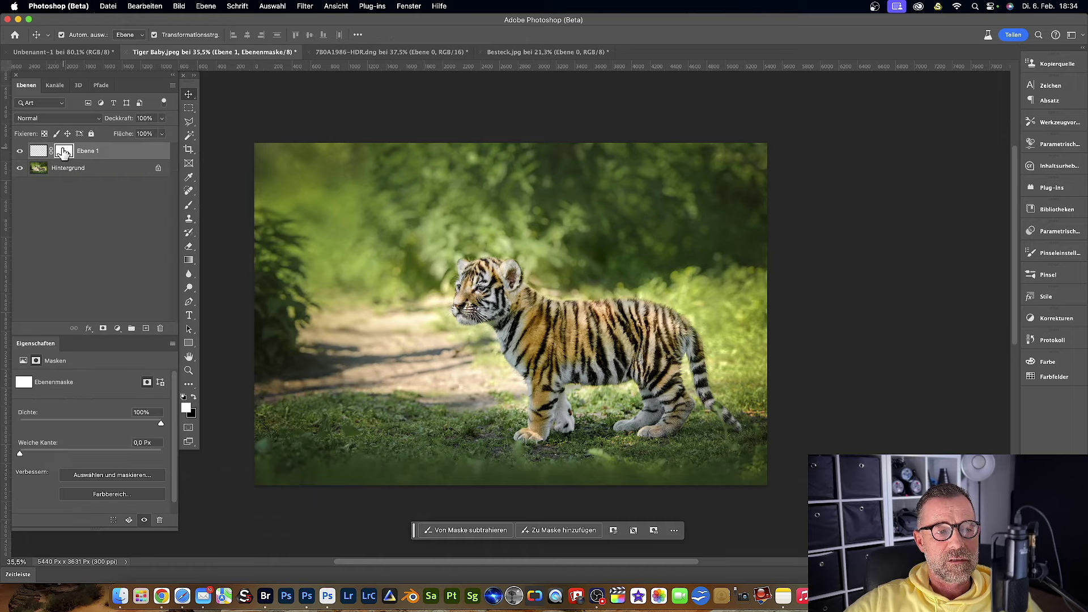
click(86, 156)
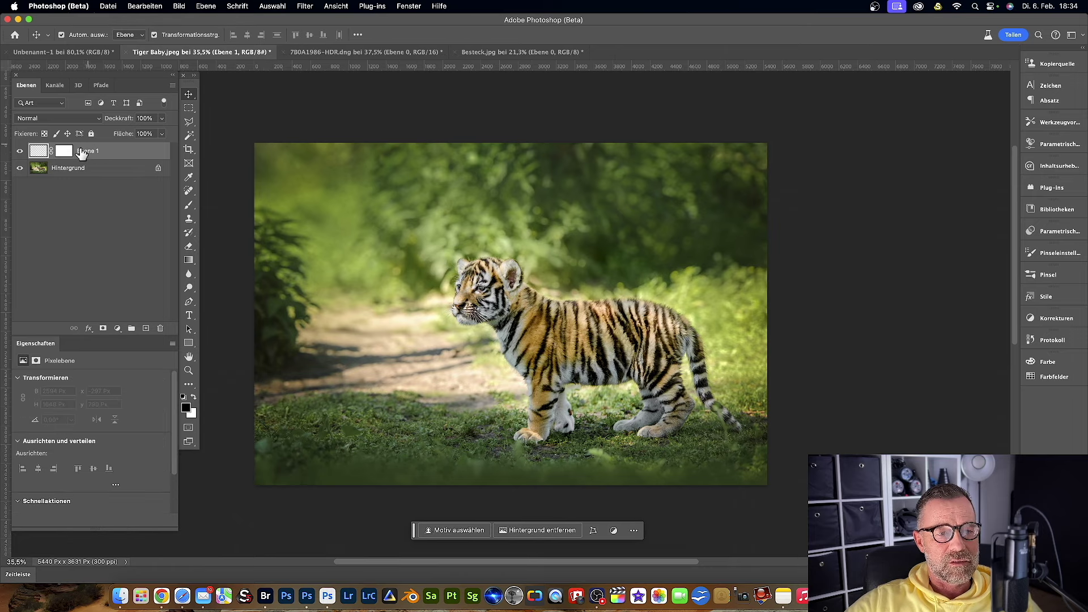
double_click(86, 155)
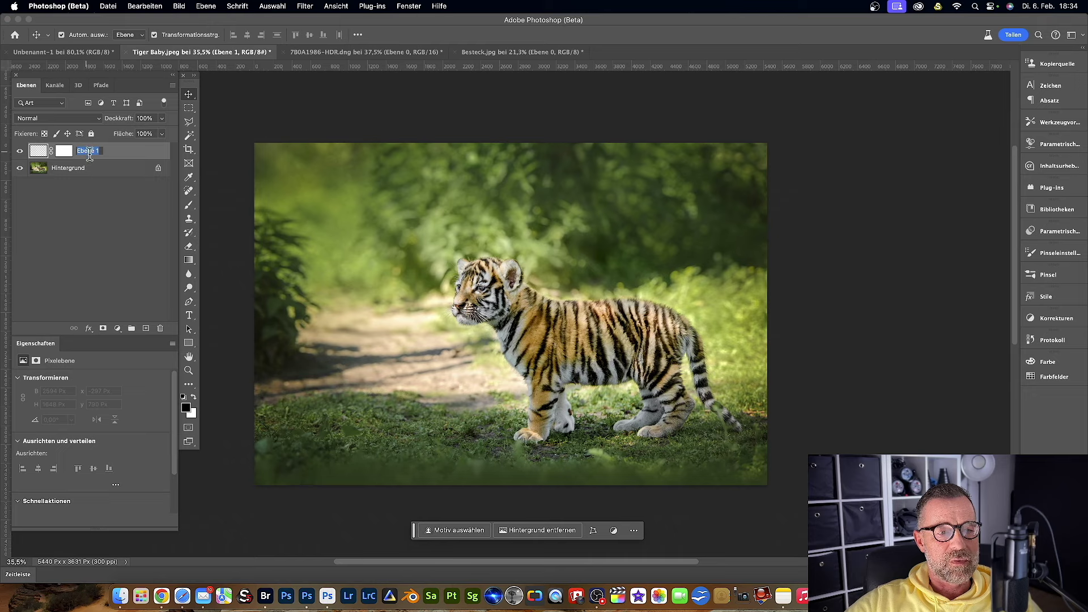
click(124, 154)
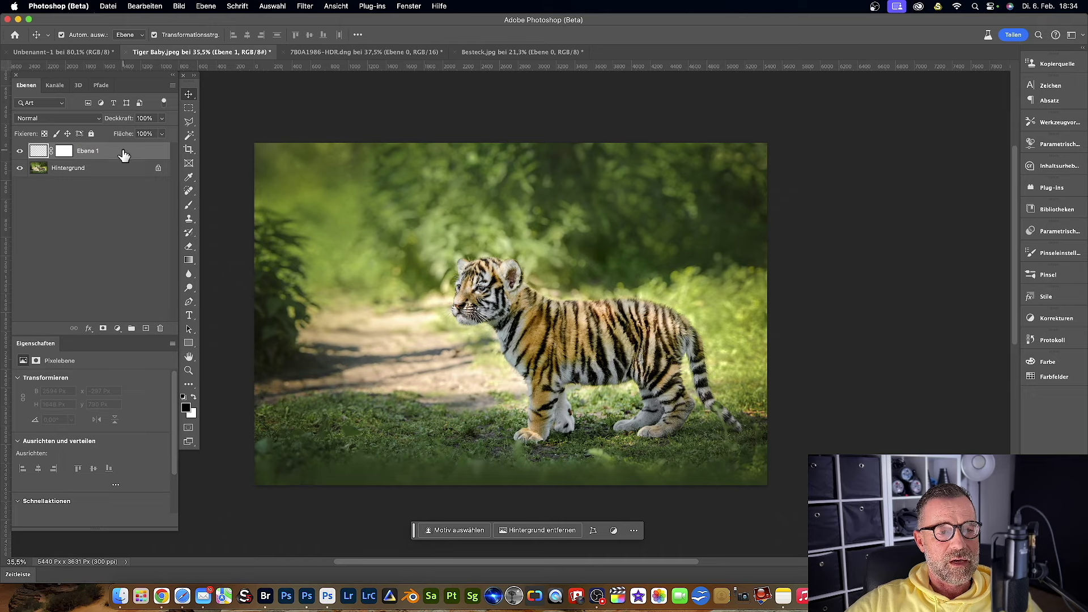
click(64, 152)
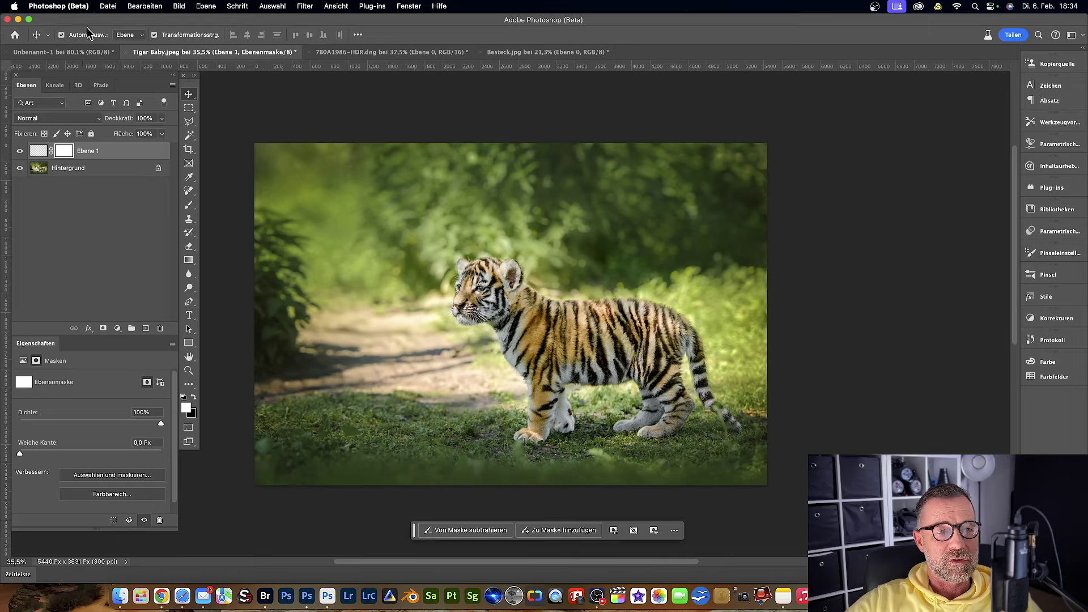
click(71, 7)
mouse_move(56, 45)
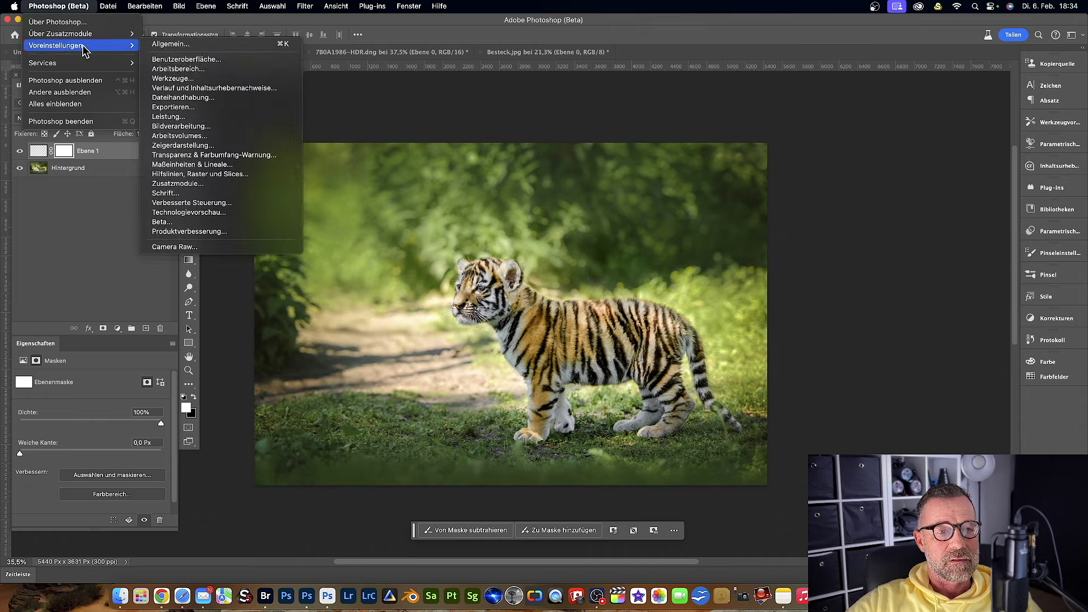
click(172, 78)
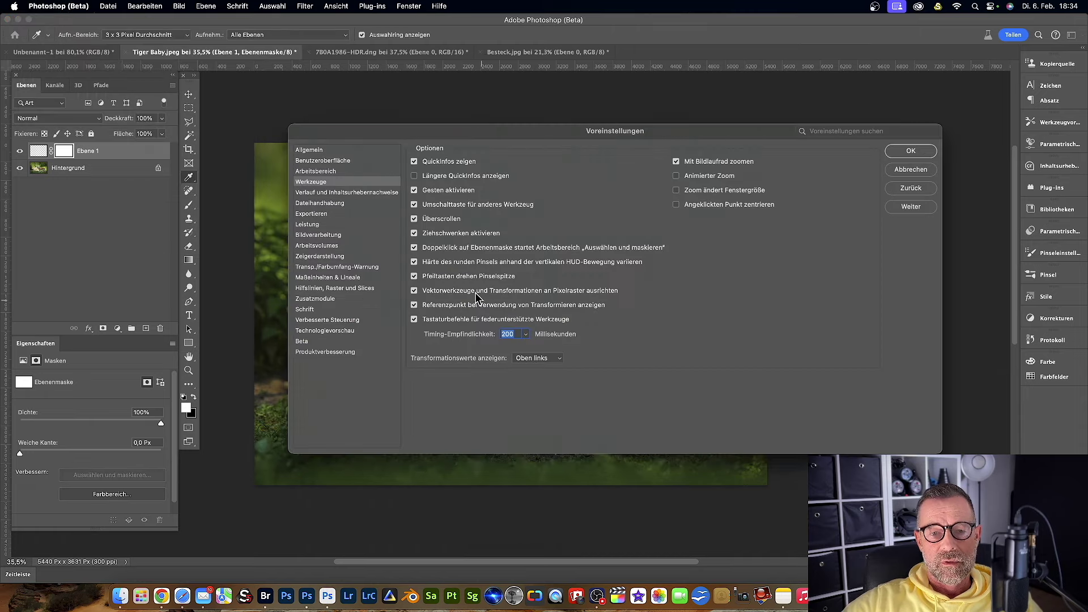
click(414, 248)
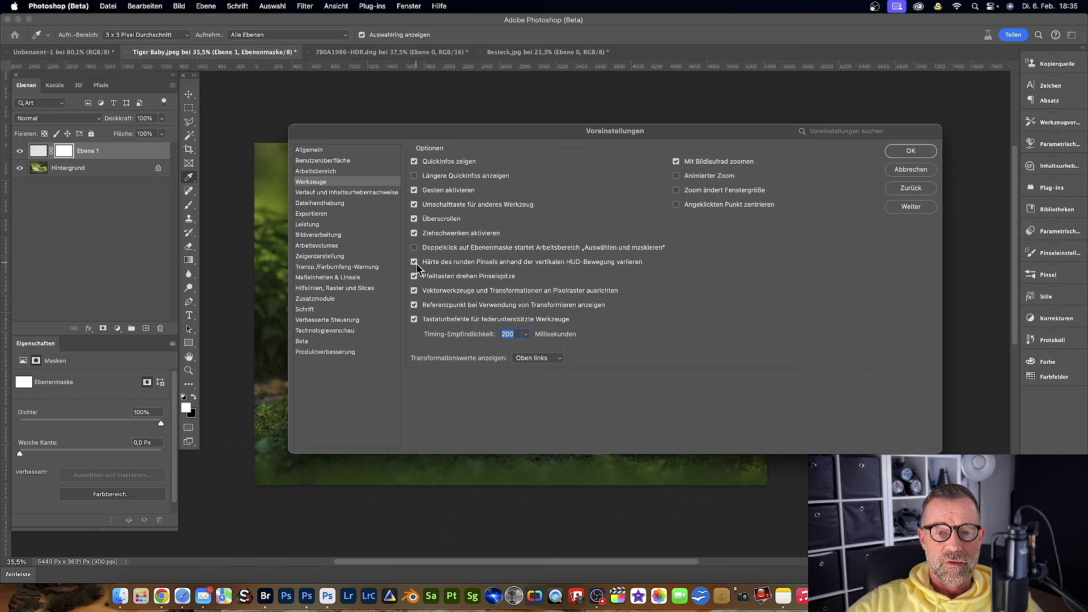
click(906, 169)
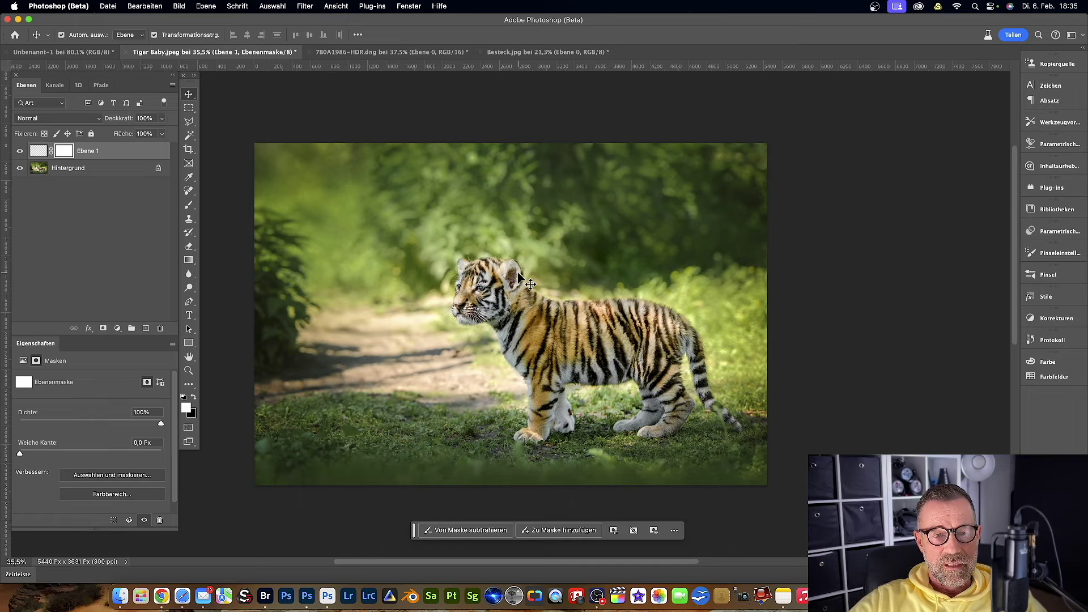
Select the Brush tool and set the soft round brush to 429 px size and 37% hardness
click(189, 205)
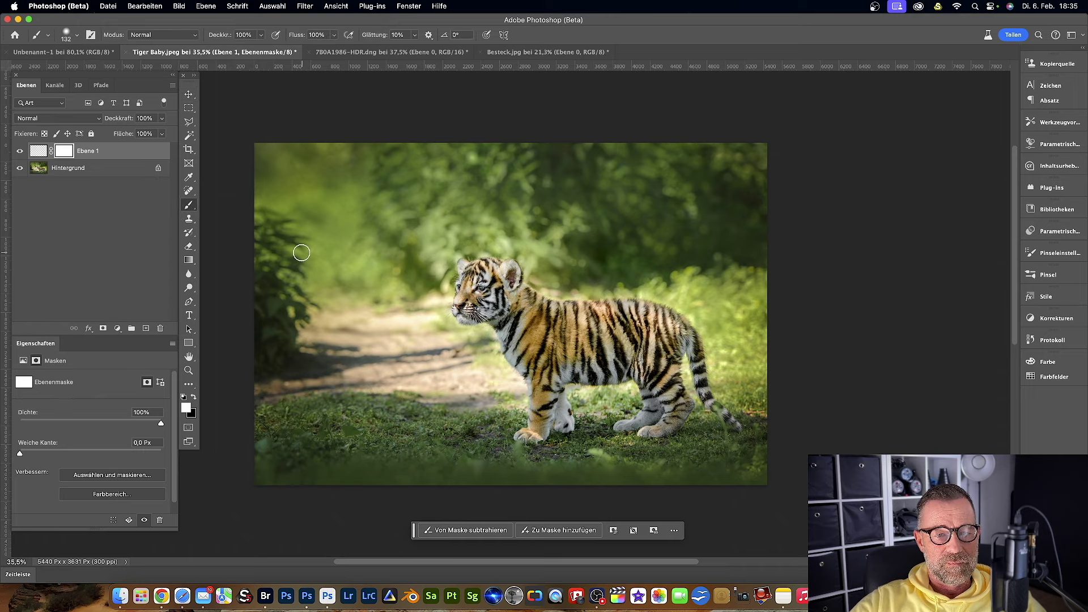
click(77, 35)
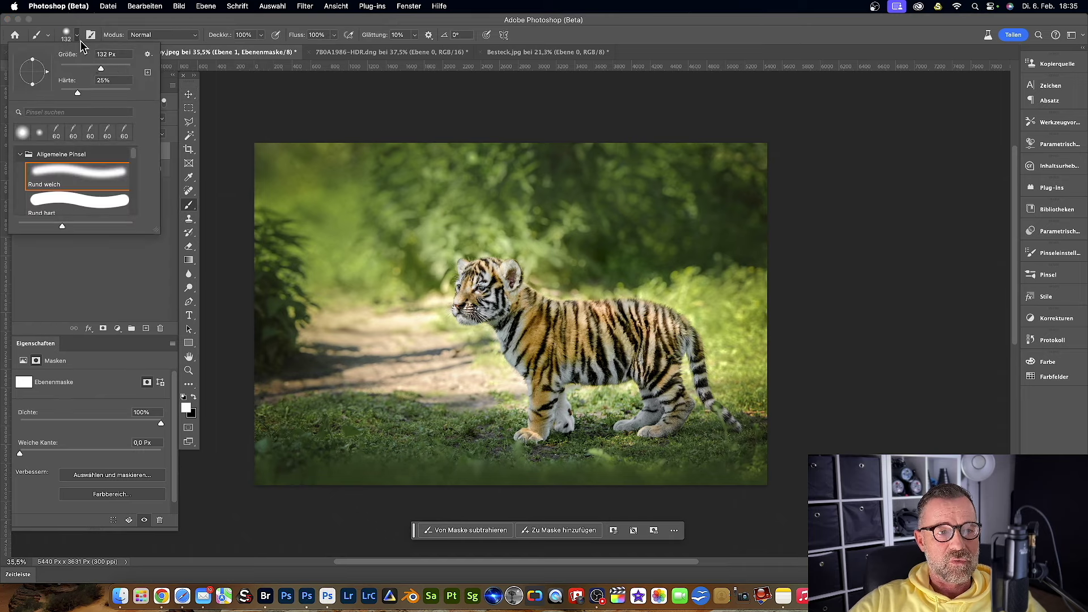
click(115, 67)
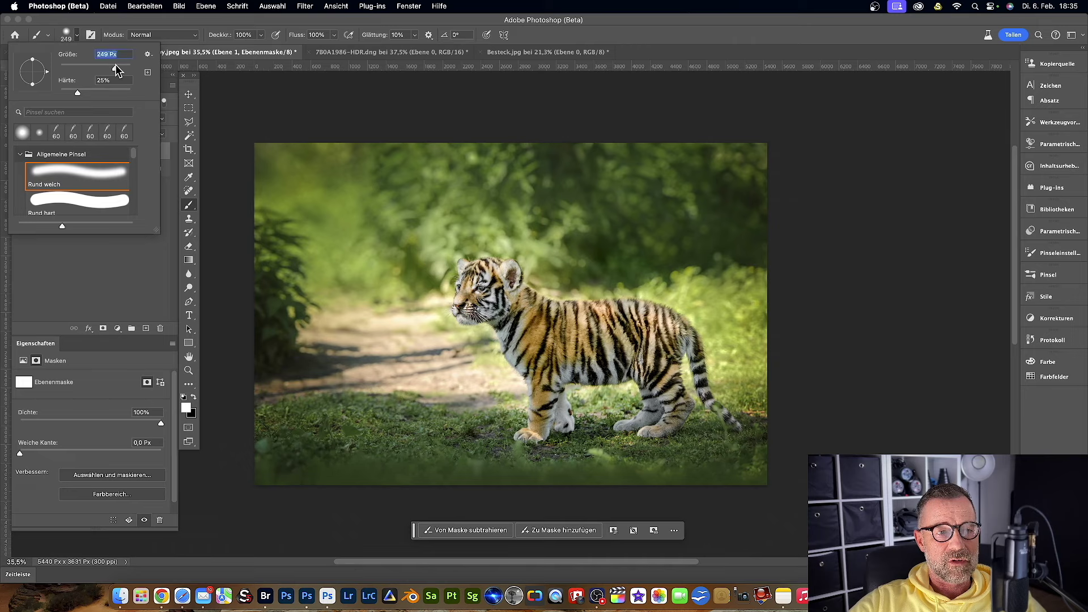
click(225, 24)
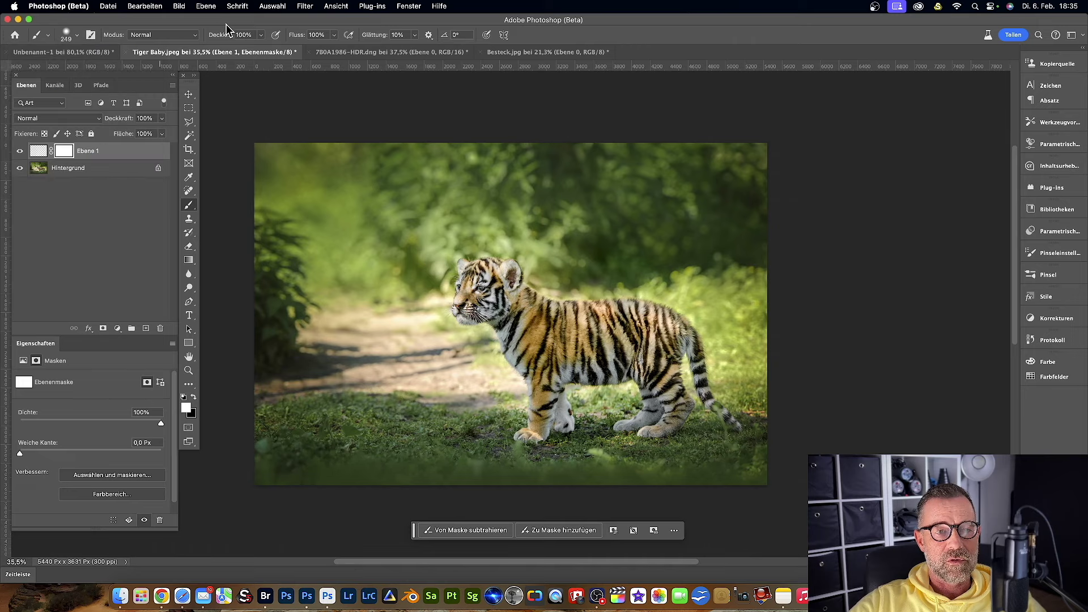
click(77, 35)
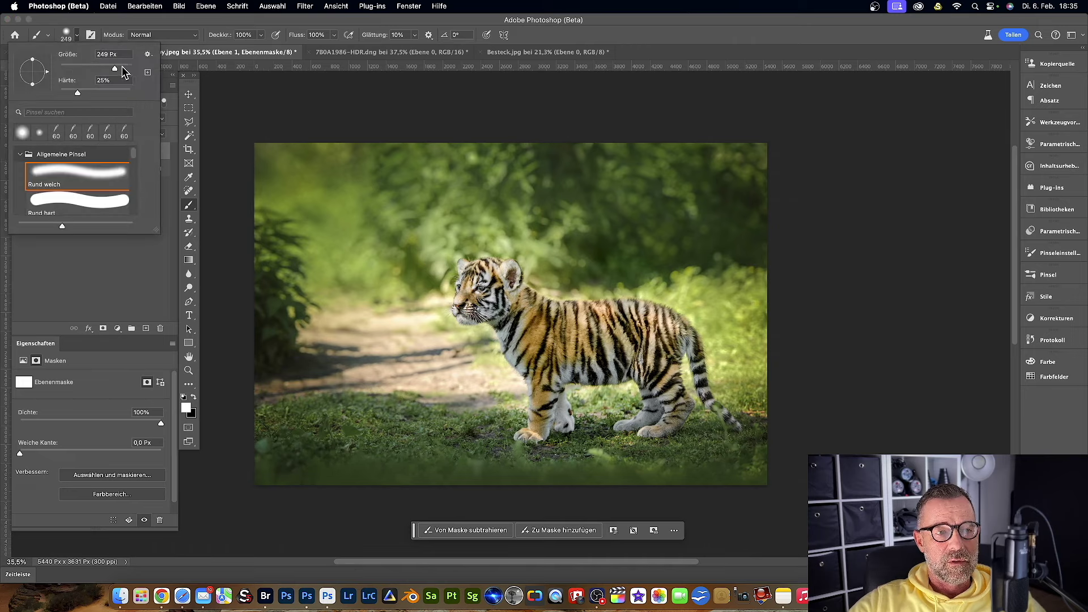
click(314, 23)
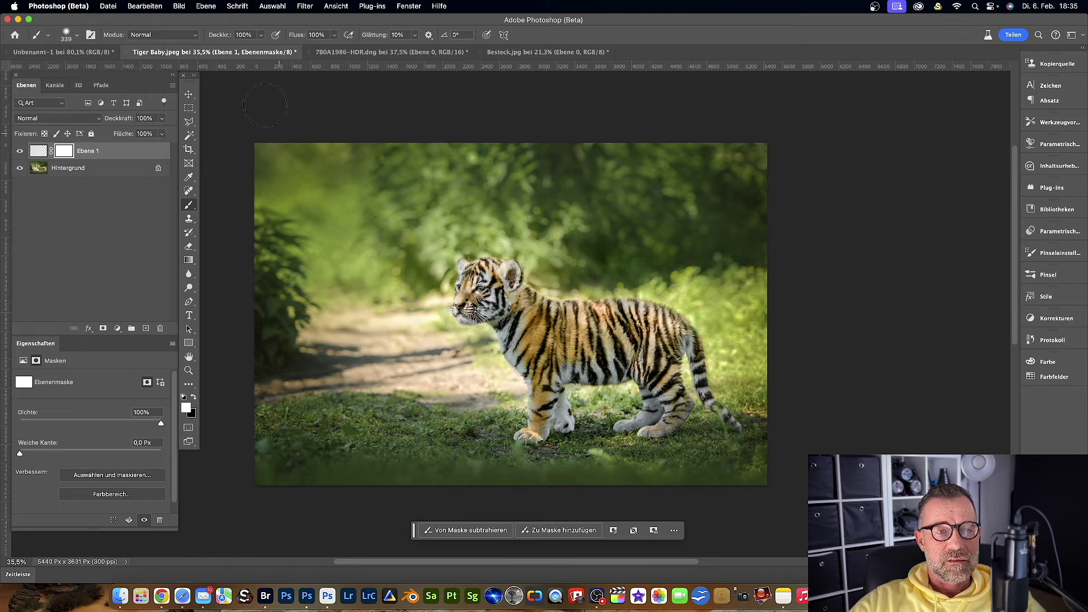
click(78, 36)
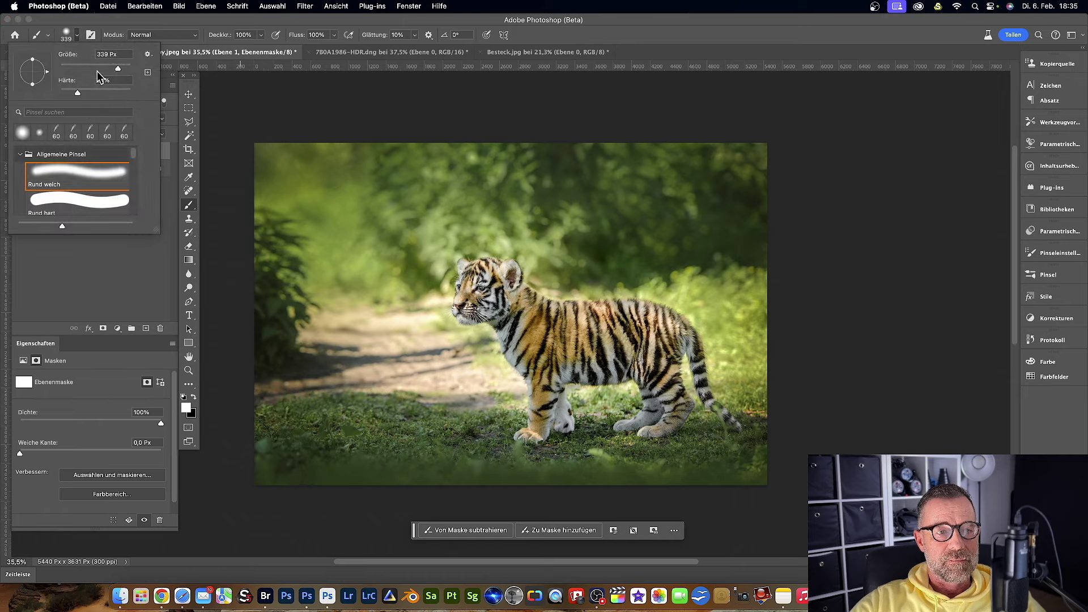
drag(117, 67, 121, 67)
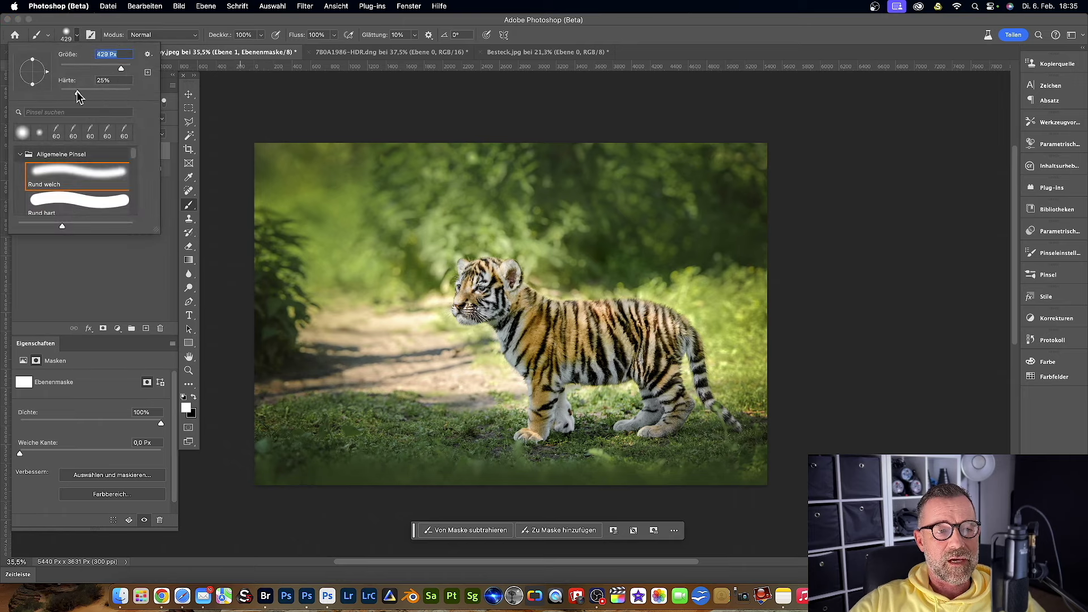
drag(77, 93, 86, 92)
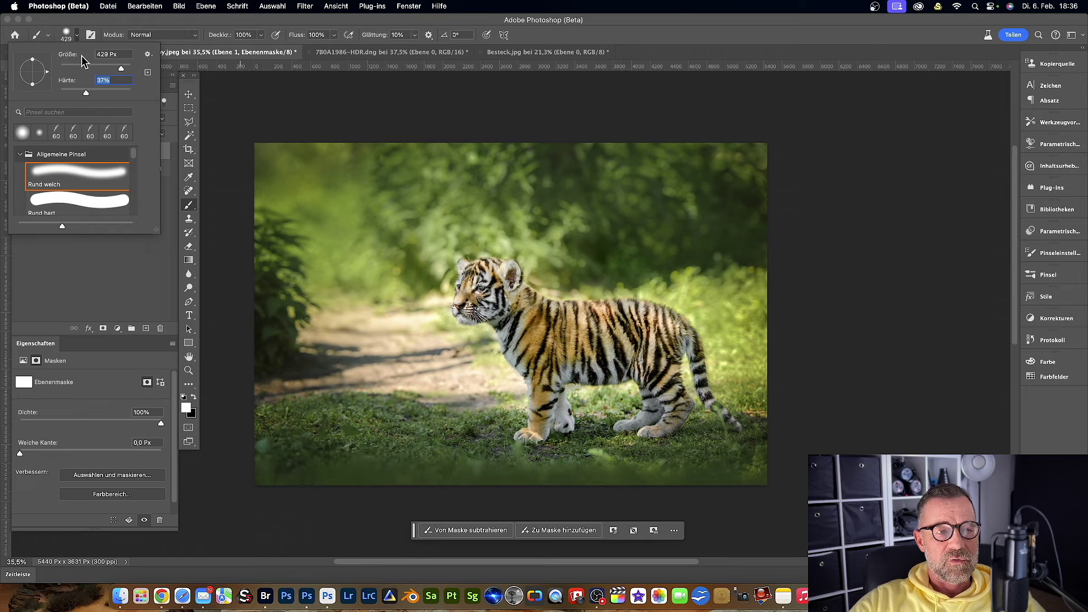
click(77, 35)
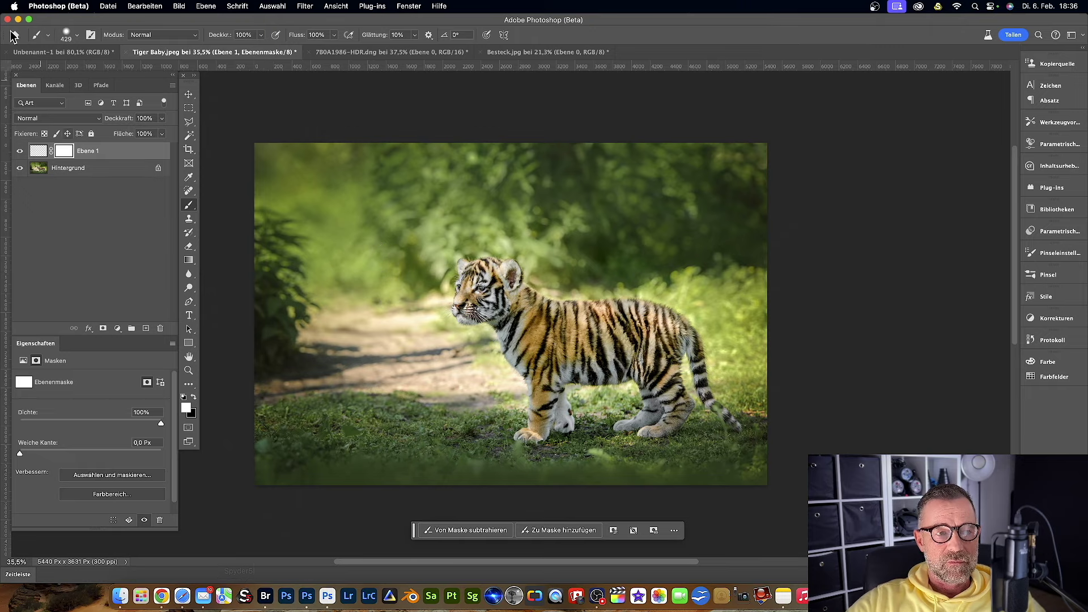
click(43, 6)
mouse_move(55, 45)
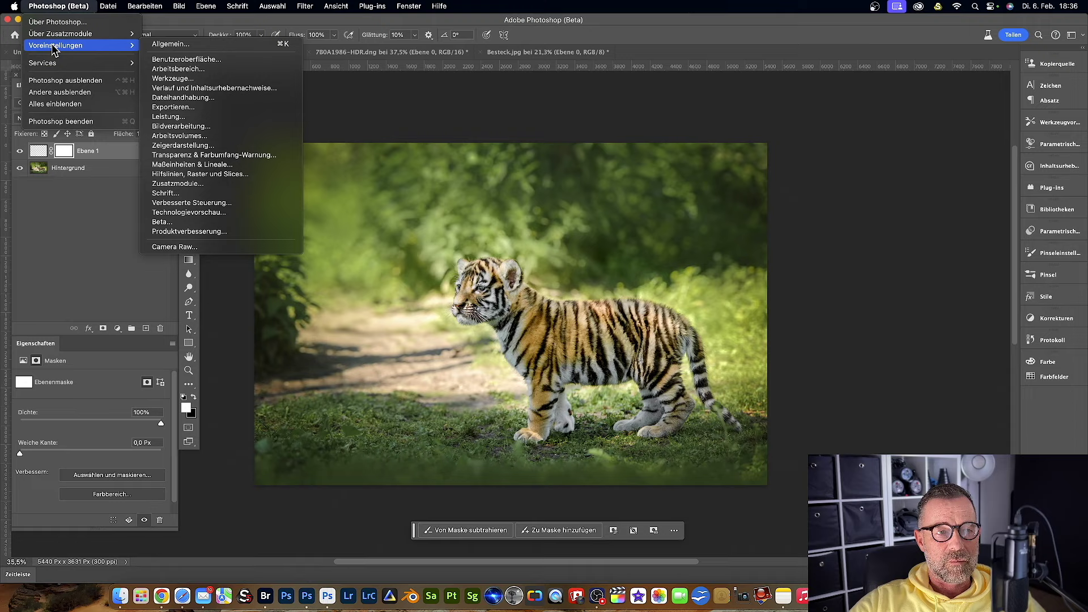
click(172, 78)
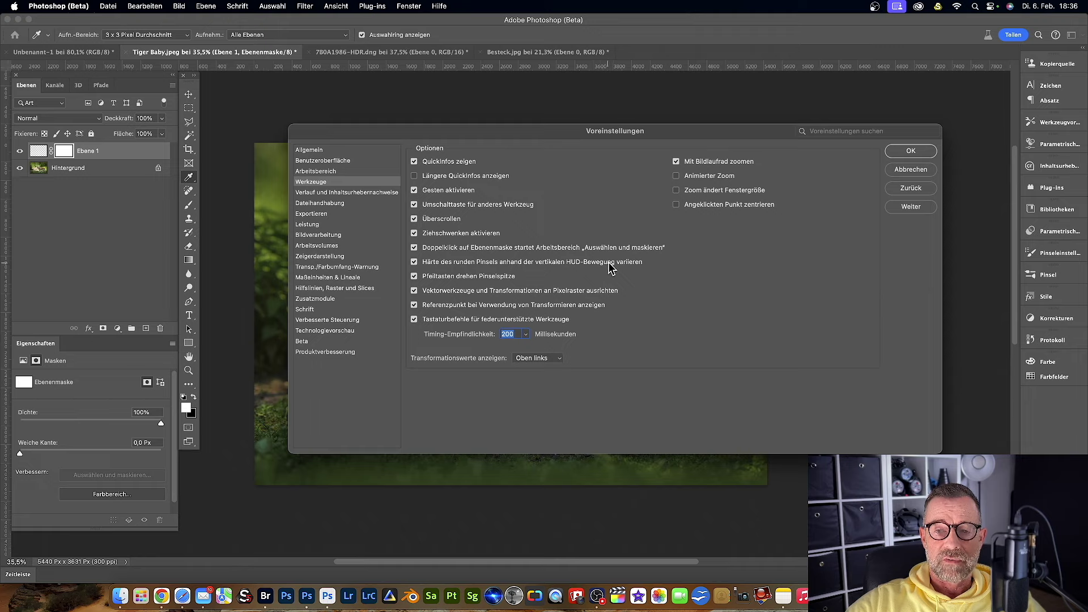
click(908, 150)
key(b)
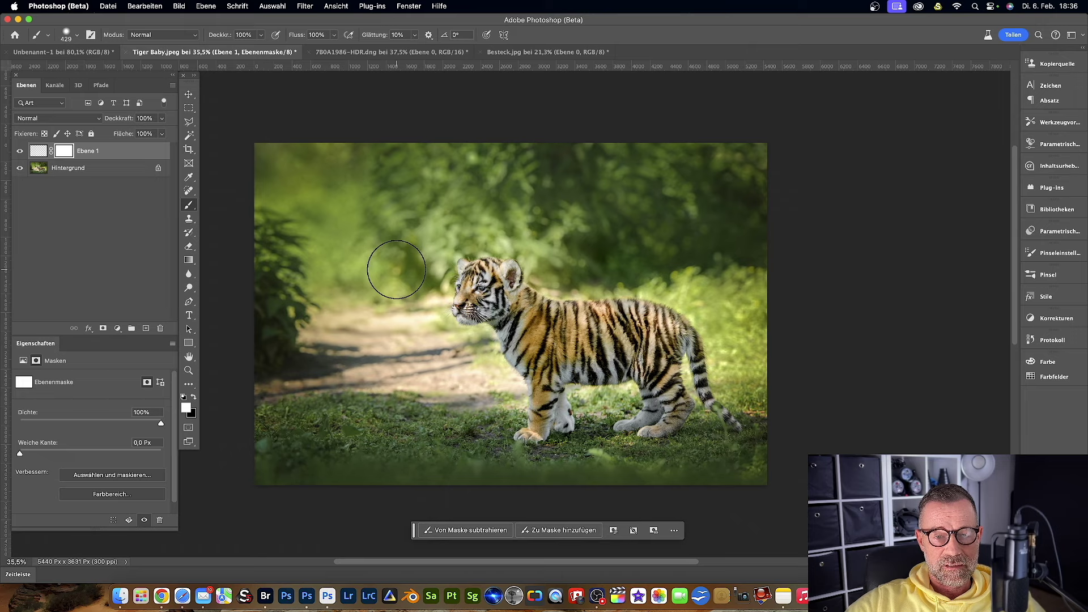
Set brush hardness to 100% and size to about 1787 px on-canvas, then open the Preferences list
ctrl+alt+click(388, 253)
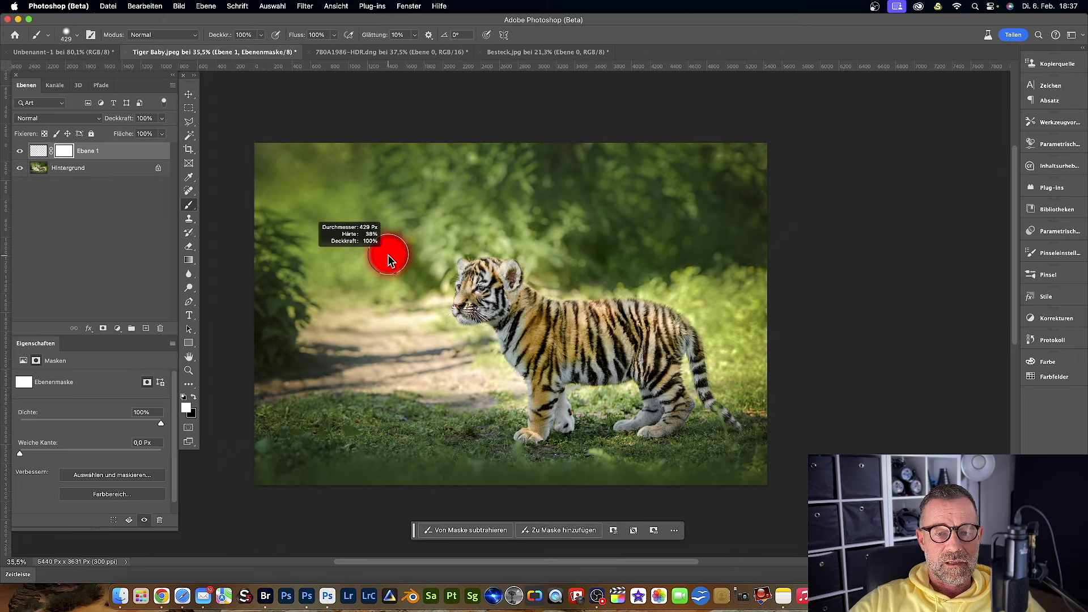
drag(387, 257, 390, 262)
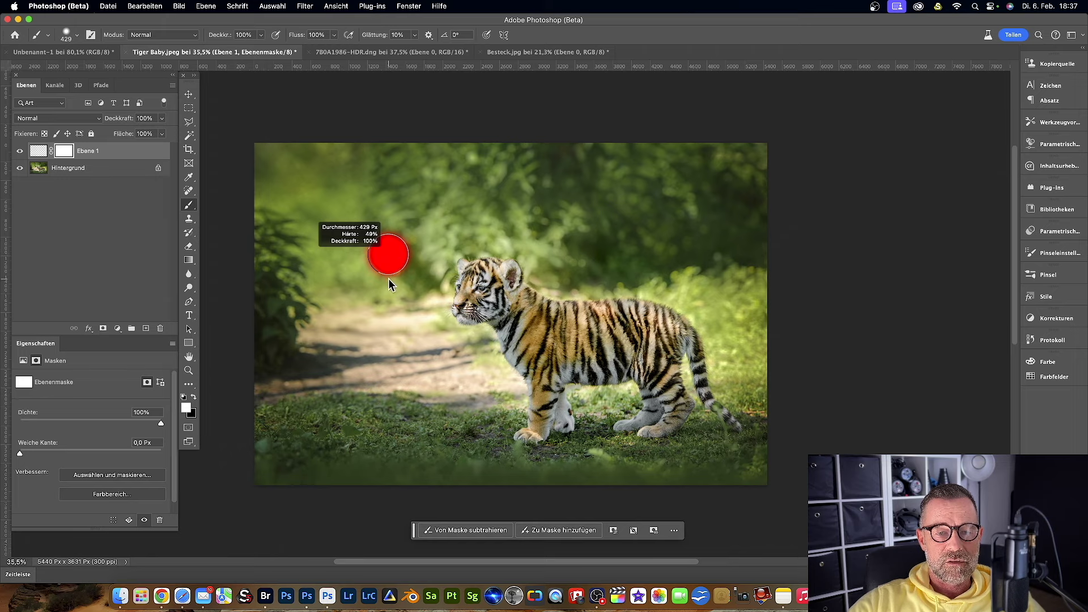
mouse_move(387, 304)
mouse_down()
mouse_move(387, 442)
mouse_move(409, 228)
mouse_move(396, 216)
mouse_move(382, 245)
mouse_up()
mouse_move(389, 259)
mouse_down()
mouse_move(409, 226)
mouse_move(395, 226)
mouse_move(396, 182)
mouse_move(403, 367)
mouse_move(427, 153)
mouse_move(403, 389)
mouse_move(406, 255)
mouse_move(496, 256)
mouse_move(348, 252)
mouse_move(476, 264)
mouse_move(482, 162)
mouse_move(423, 376)
mouse_move(413, 260)
mouse_move(416, 346)
mouse_move(404, 272)
mouse_move(407, 287)
mouse_up()
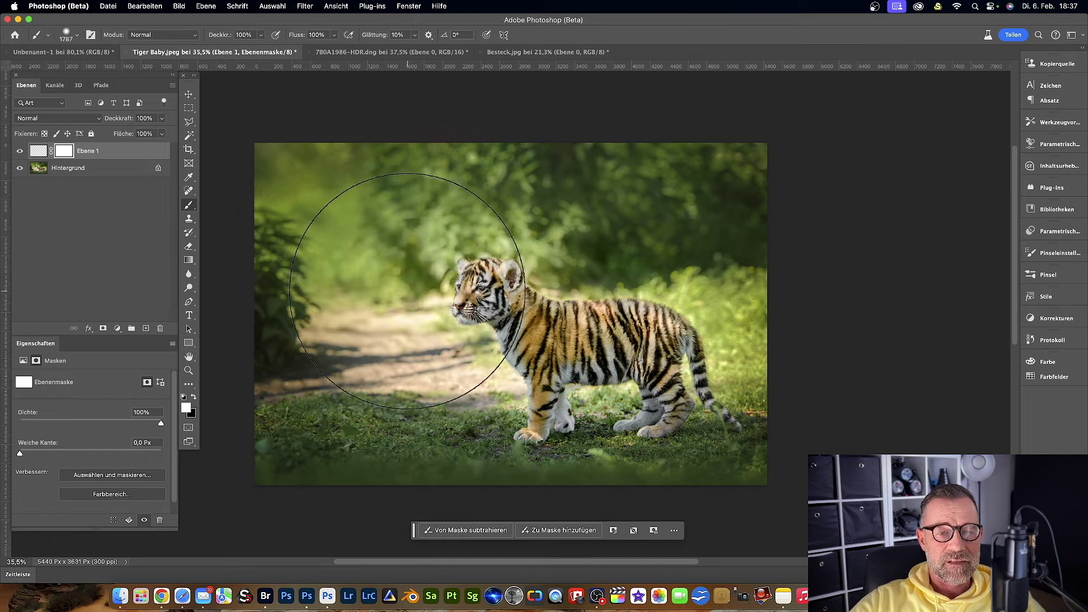
click(81, 8)
mouse_move(56, 45)
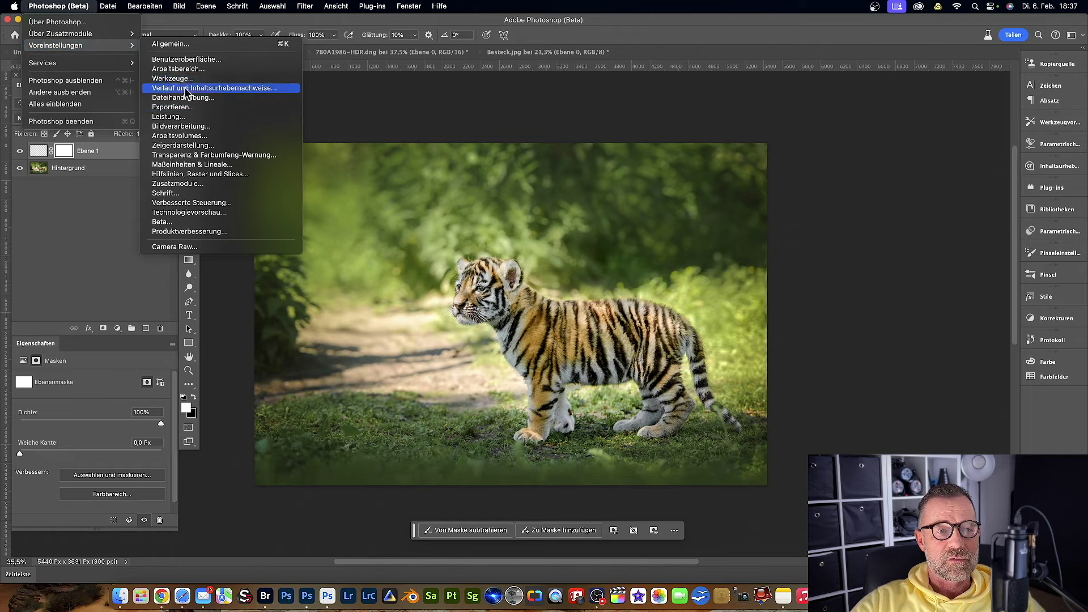
Uncheck round-brush hardness variation by vertical HUD movement in Tools preferences, then test an on-canvas drag
click(173, 79)
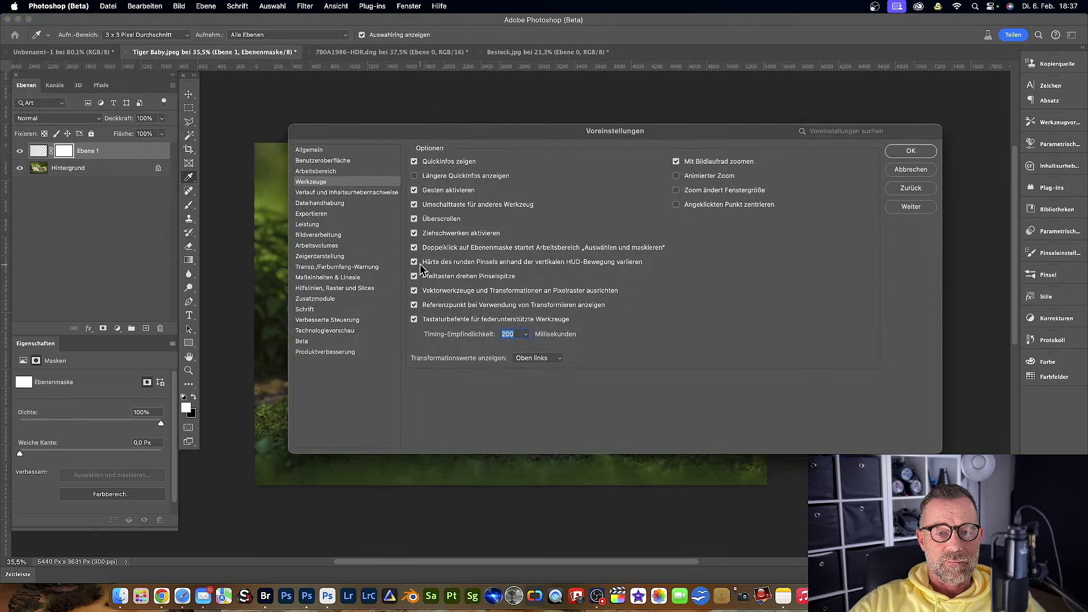
click(909, 149)
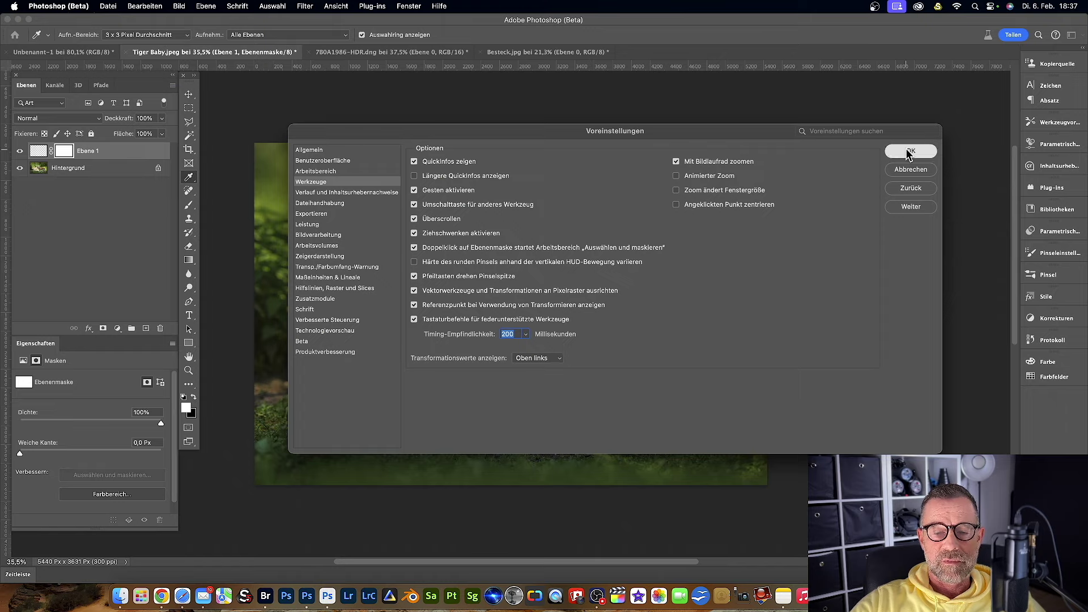
key(b)
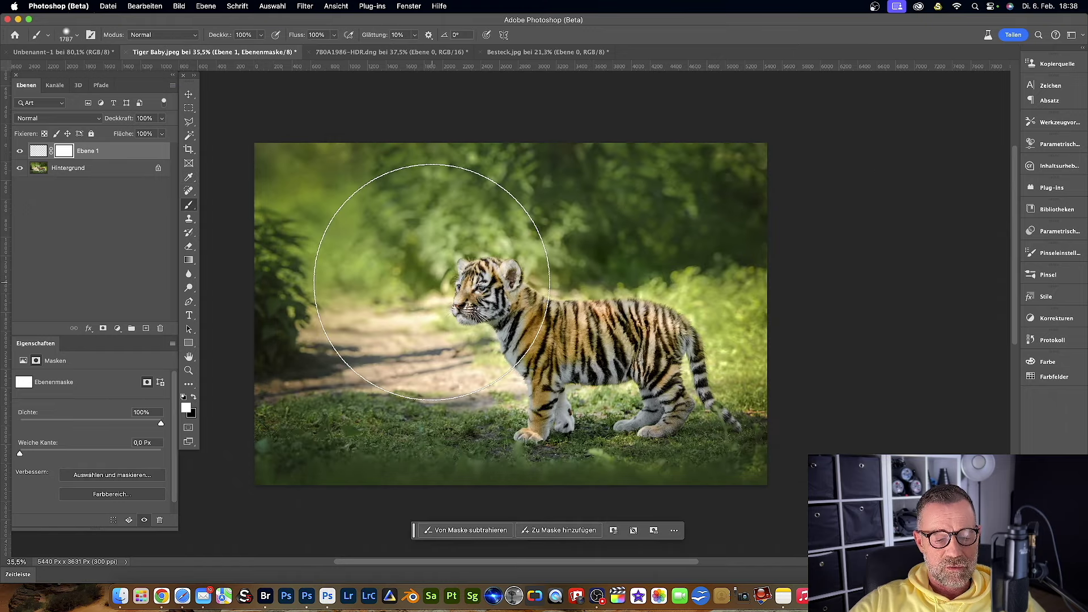
ctrl+alt+click(369, 271)
mouse_move(370, 271)
mouse_down()
mouse_move(376, 377)
mouse_move(388, 163)
mouse_move(381, 365)
mouse_move(393, 172)
mouse_move(398, 276)
mouse_up()
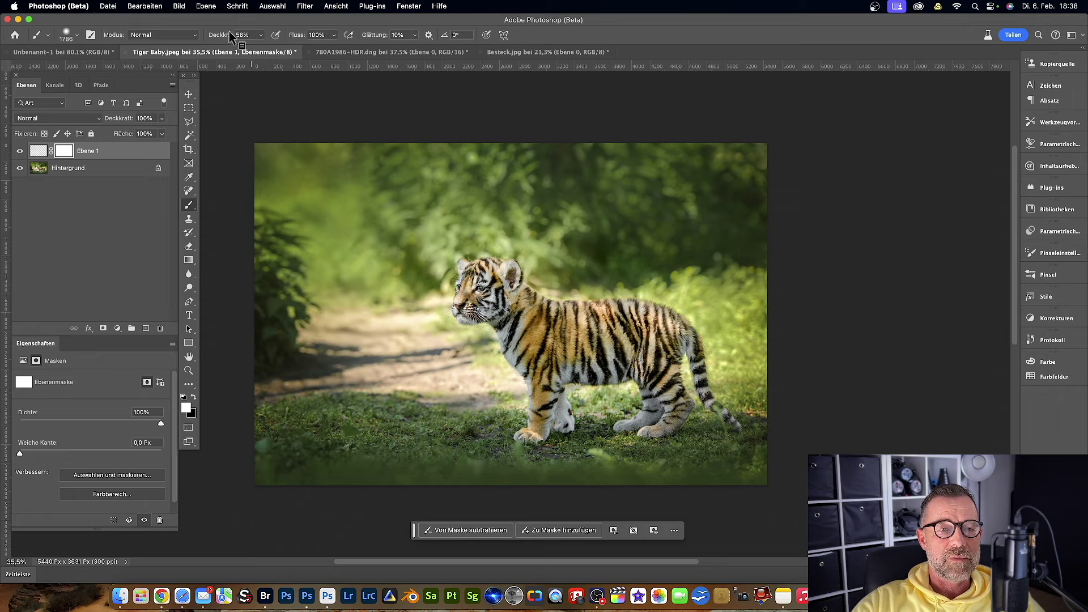
After a test opacity drag, re-enable vertical HUD hardness variation in the Tools preferences
mouse_move(378, 314)
mouse_down()
mouse_move(381, 267)
mouse_move(397, 310)
mouse_move(399, 284)
mouse_up()
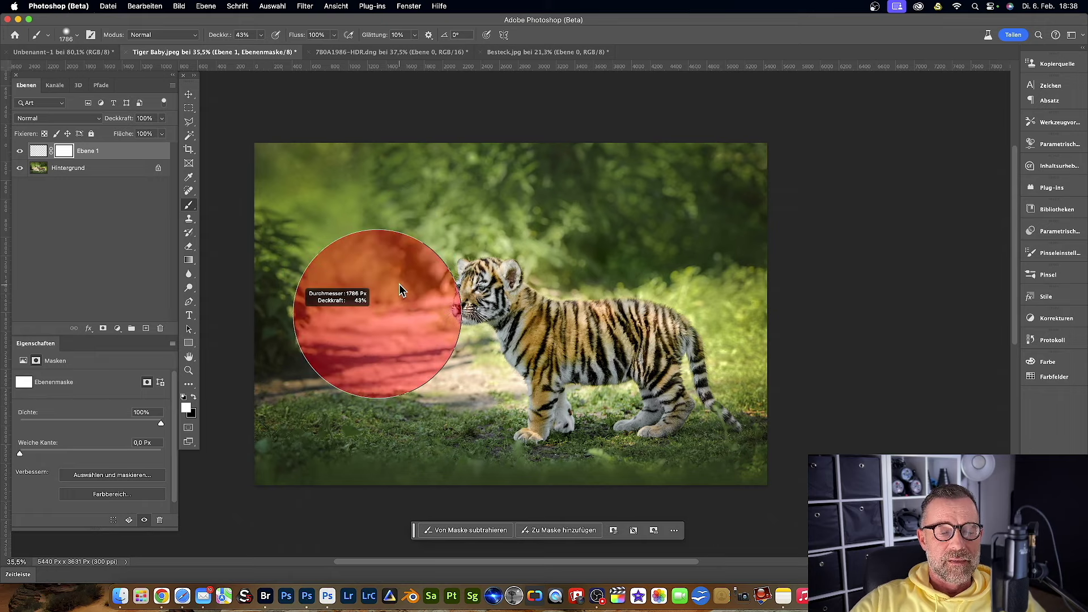
click(54, 6)
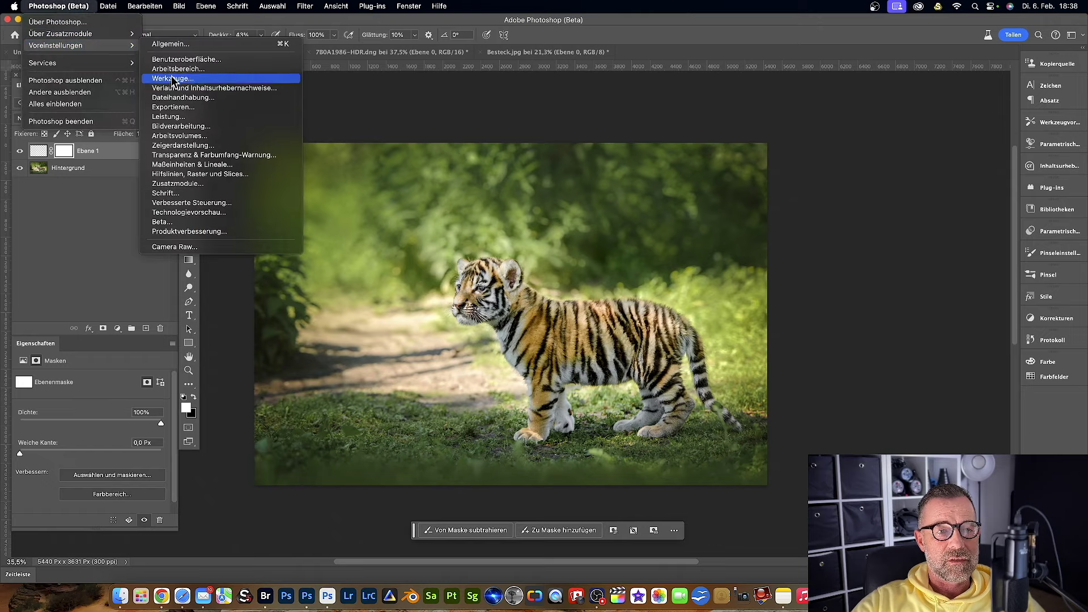
click(171, 79)
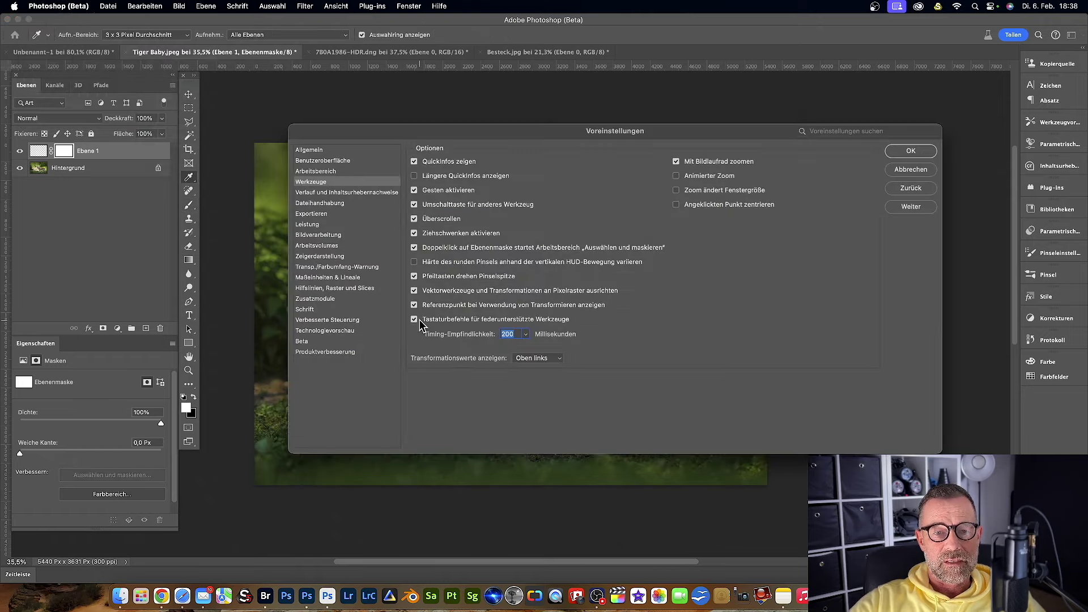
click(413, 261)
click(911, 151)
key(b)
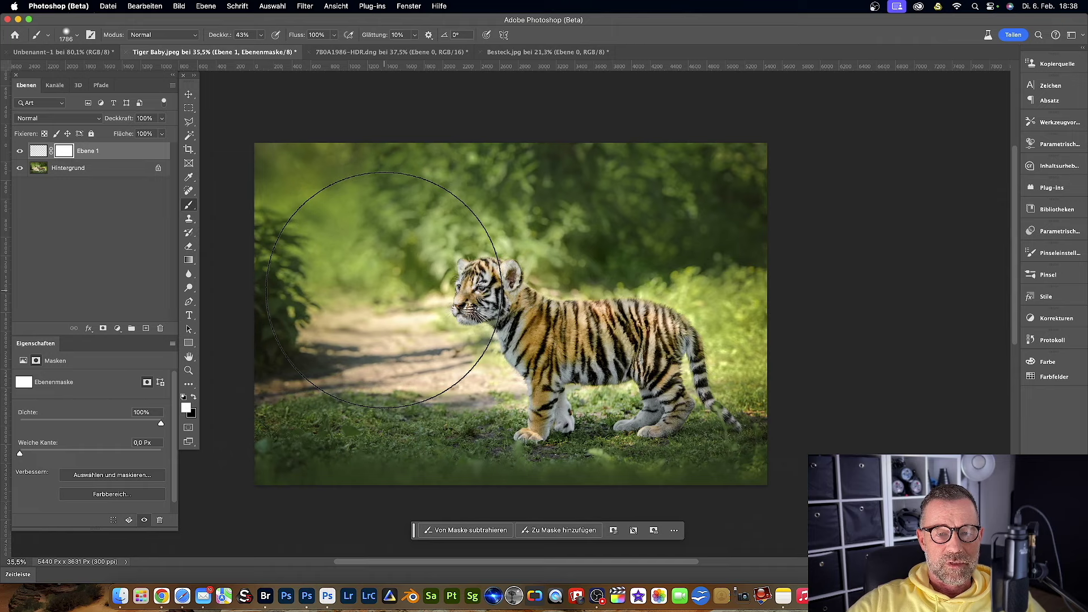
Drag on canvas to set hardness to 100% and enlarge the brush, then try opacities 62%, 20% and 50%
drag(386, 288, 383, 267)
drag(417, 185, 421, 506)
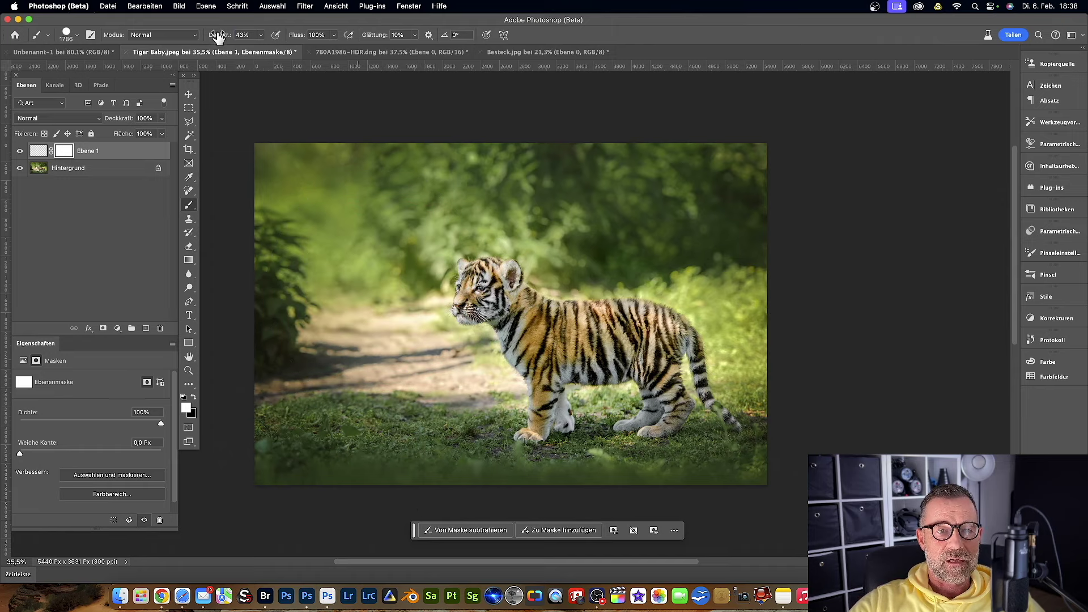
drag(218, 36, 347, 59)
drag(372, 286, 373, 289)
mouse_move(382, 348)
mouse_down()
mouse_move(433, 120)
mouse_move(410, 252)
mouse_move(389, 251)
mouse_up()
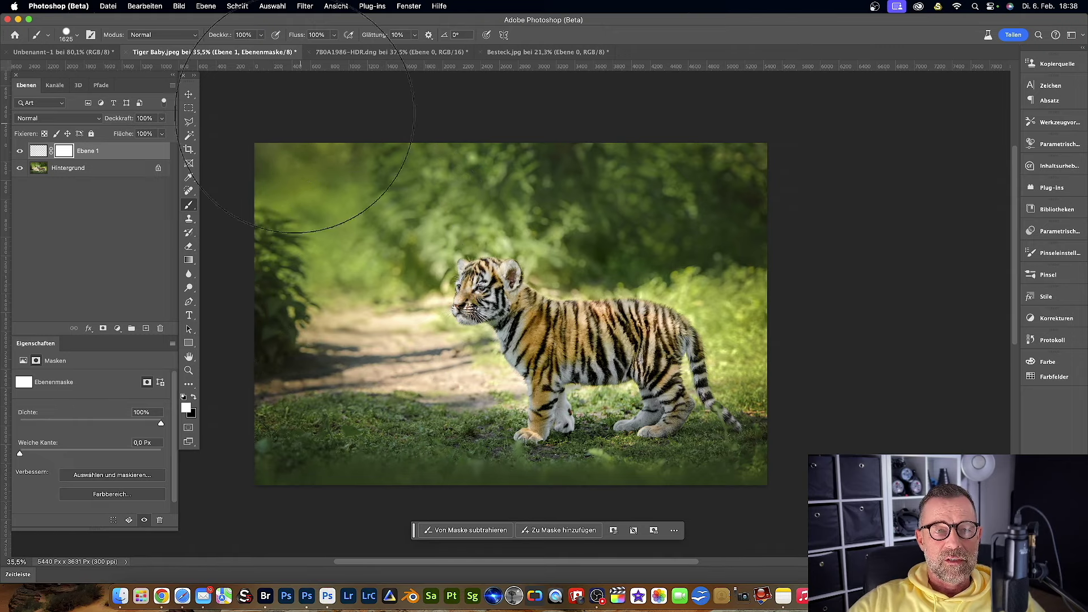
drag(228, 40, 214, 37)
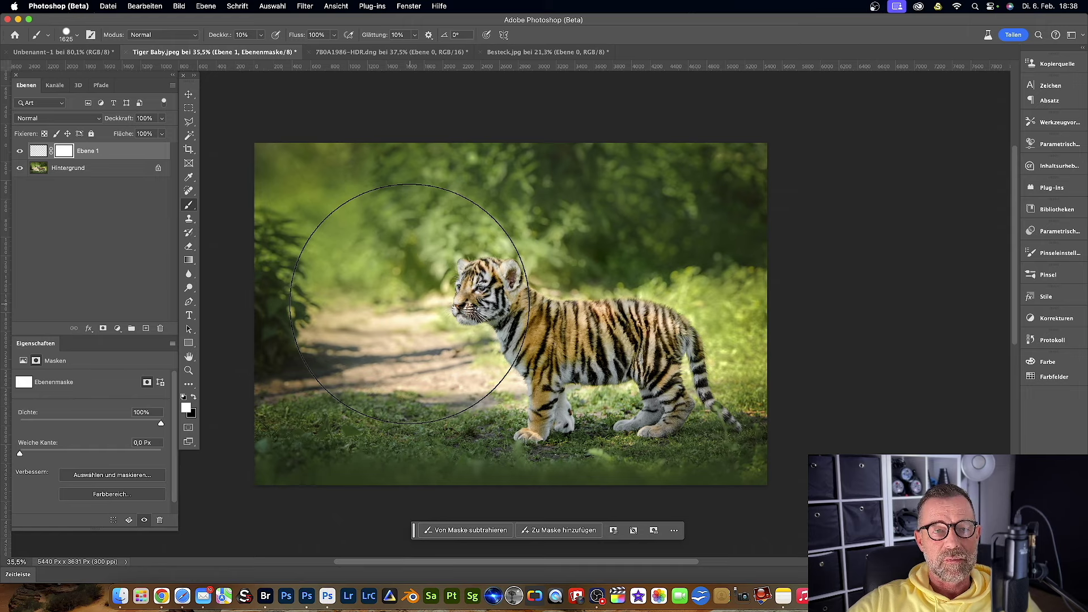
key(2)
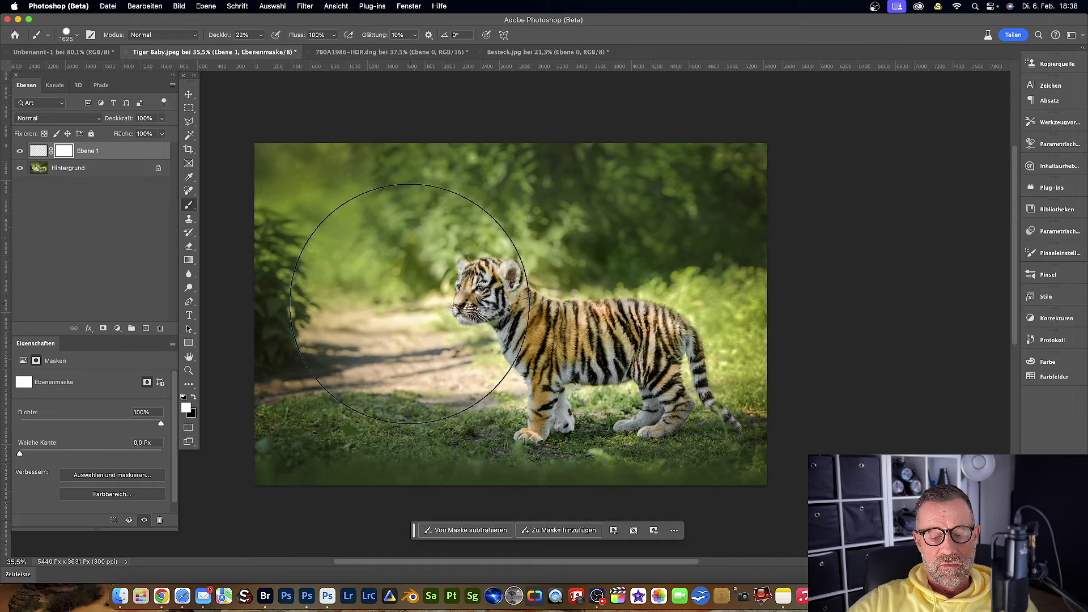
key(5)
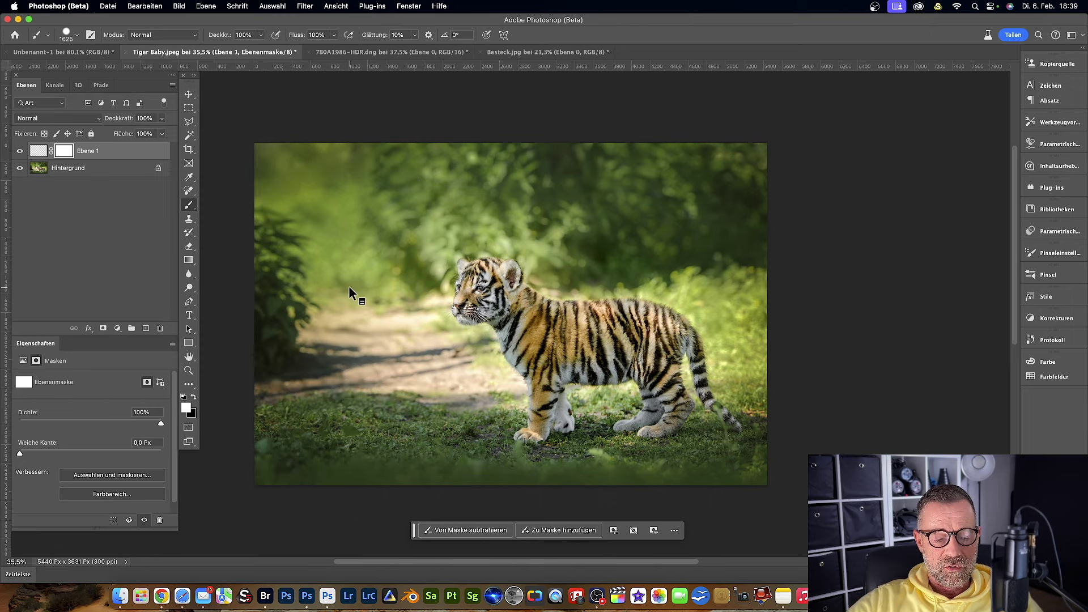
Drag the on-canvas brush diameter down to about 1541 px, then reopen preferences with Cmd+K
mouse_move(349, 287)
mouse_down()
mouse_move(395, 144)
mouse_move(399, 271)
mouse_up()
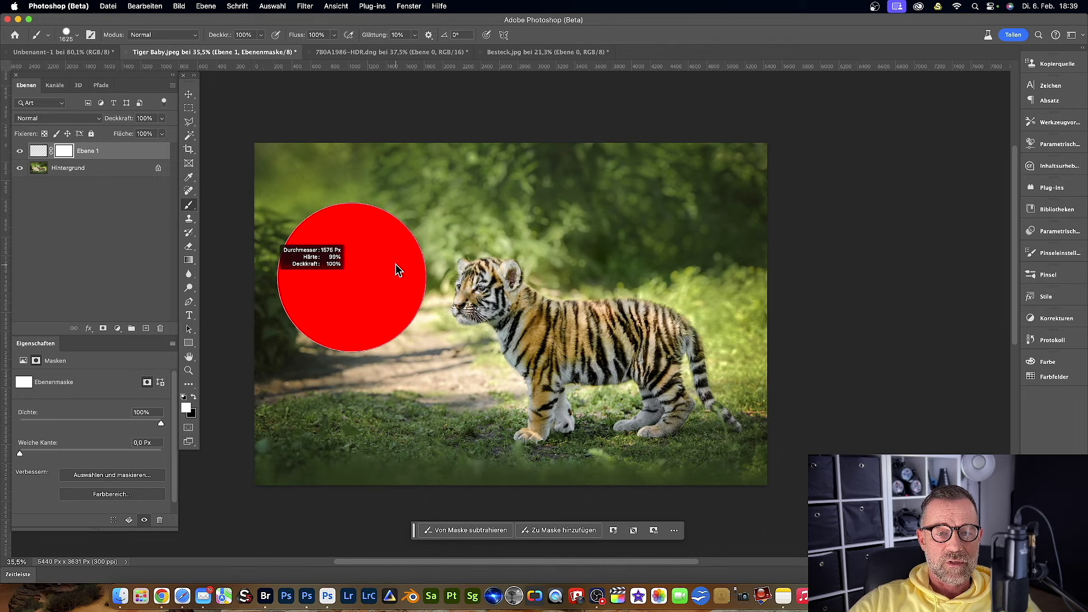
drag(399, 270, 391, 265)
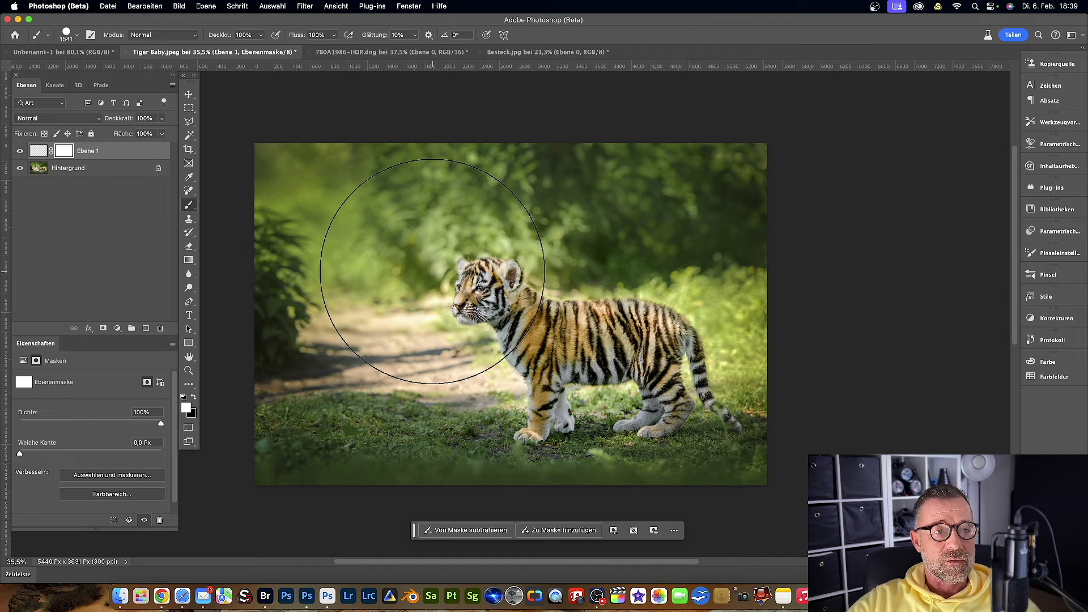
key(super+k)
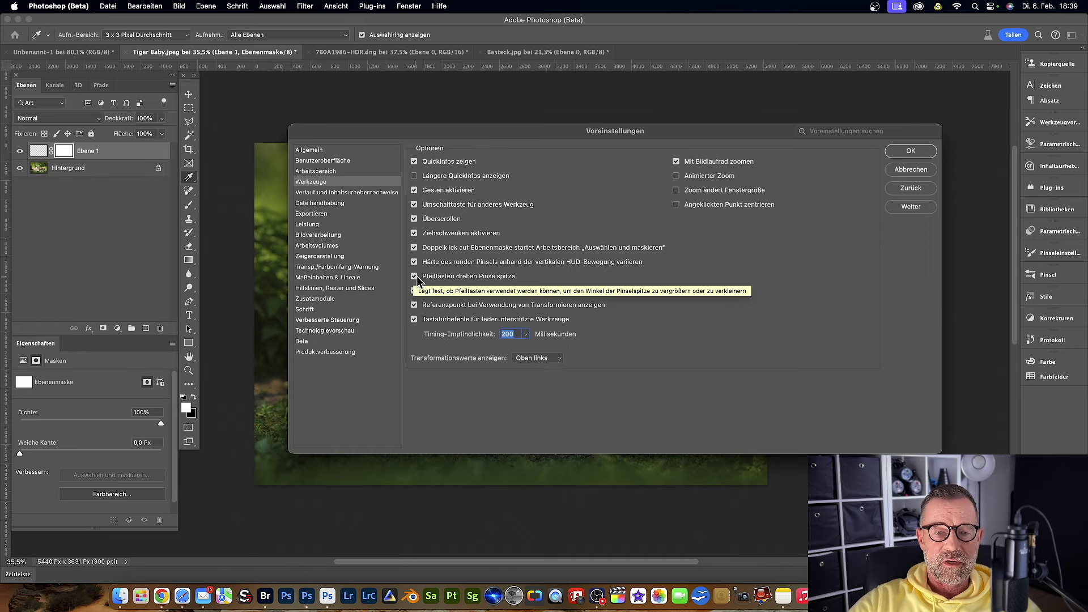
Close the preferences and choose the 60 px angled brush preset
click(910, 151)
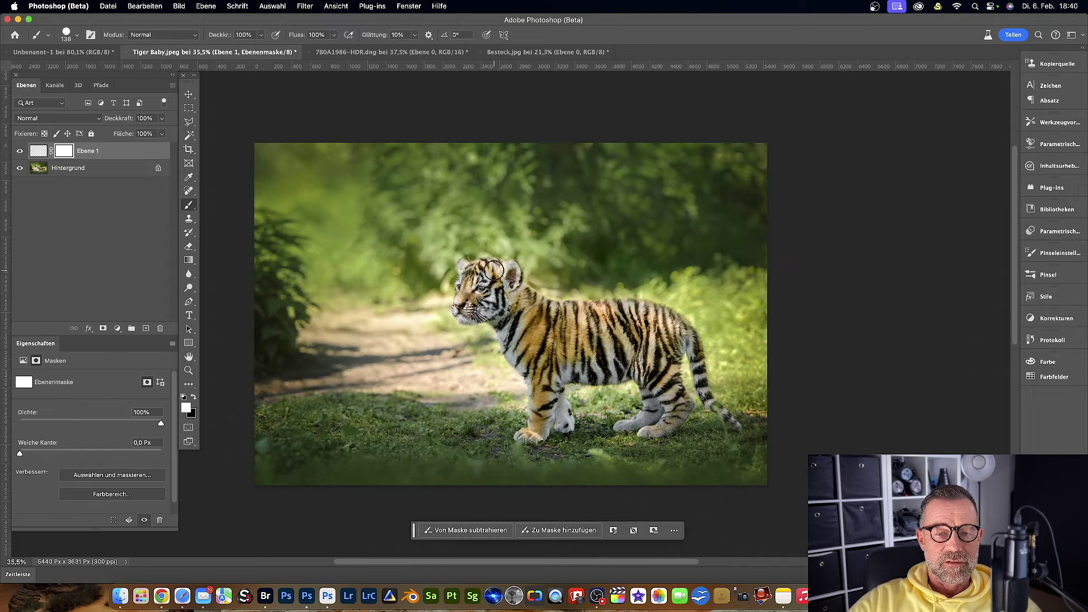
scroll(499, 276, up, 5)
scroll(494, 269, down, 2)
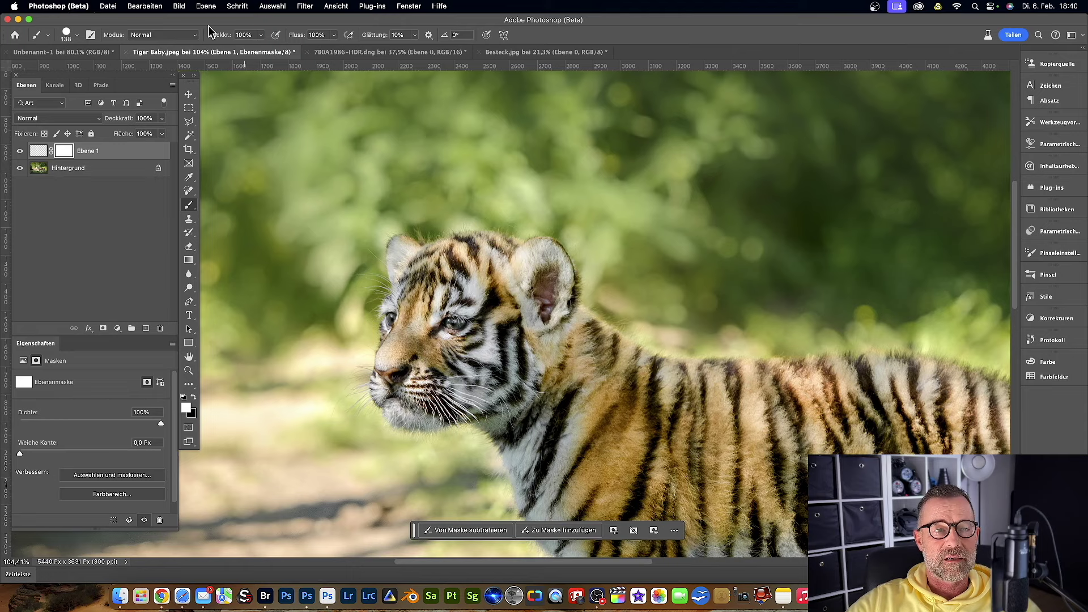
click(77, 35)
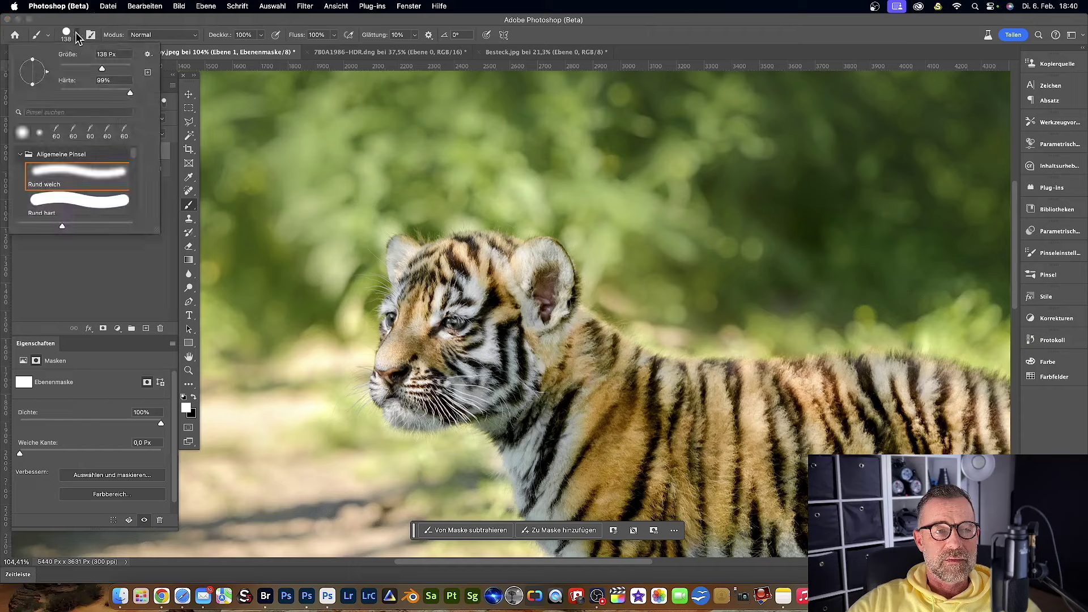
click(57, 132)
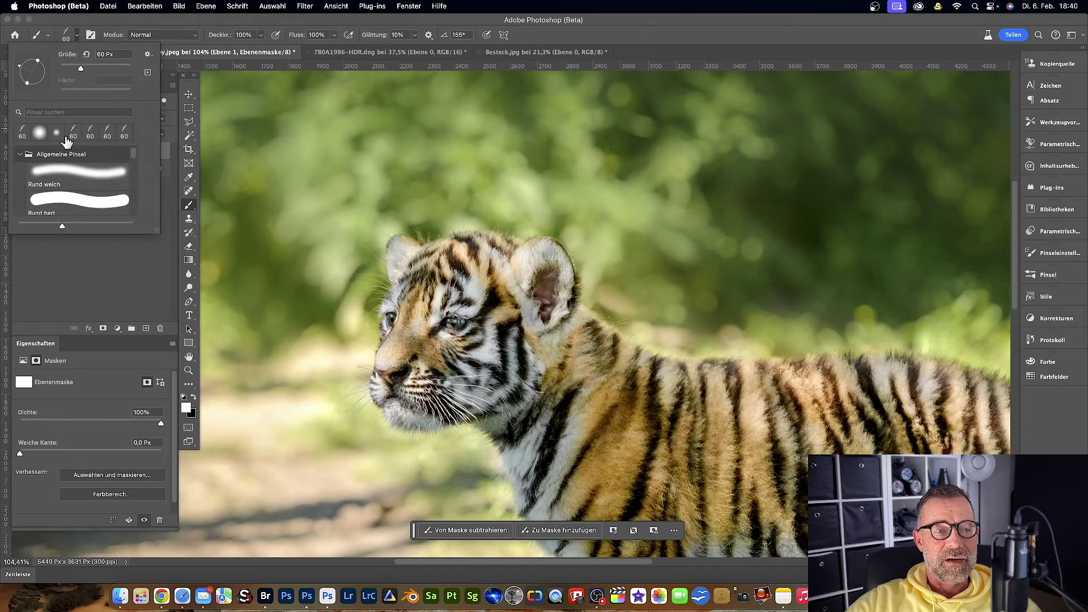
click(120, 18)
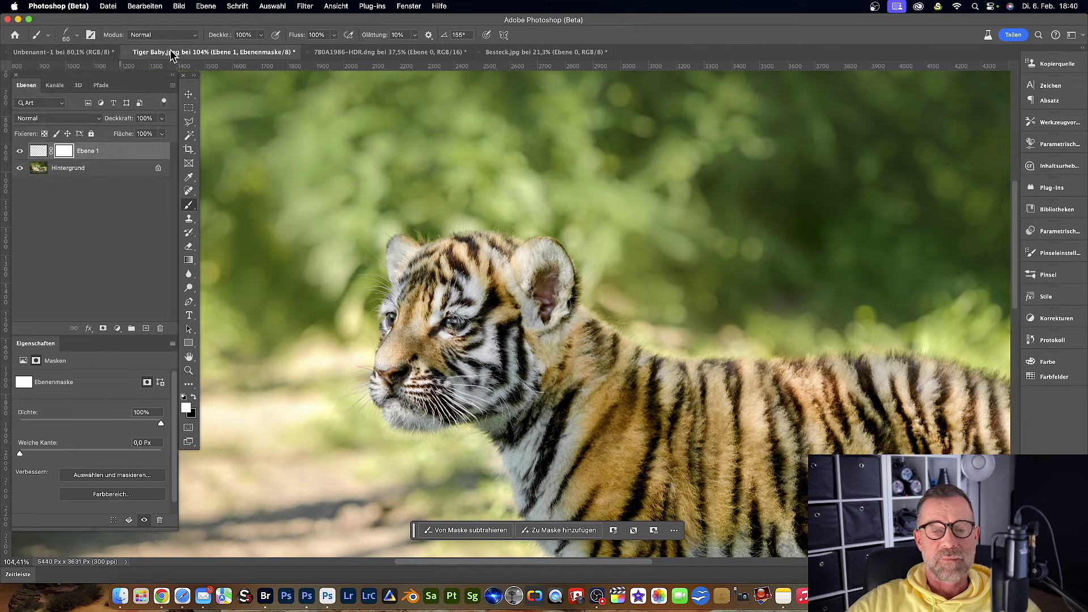
Enable Scattering in Brush Settings and target Ebene 1's pixels instead of its mask
click(1056, 253)
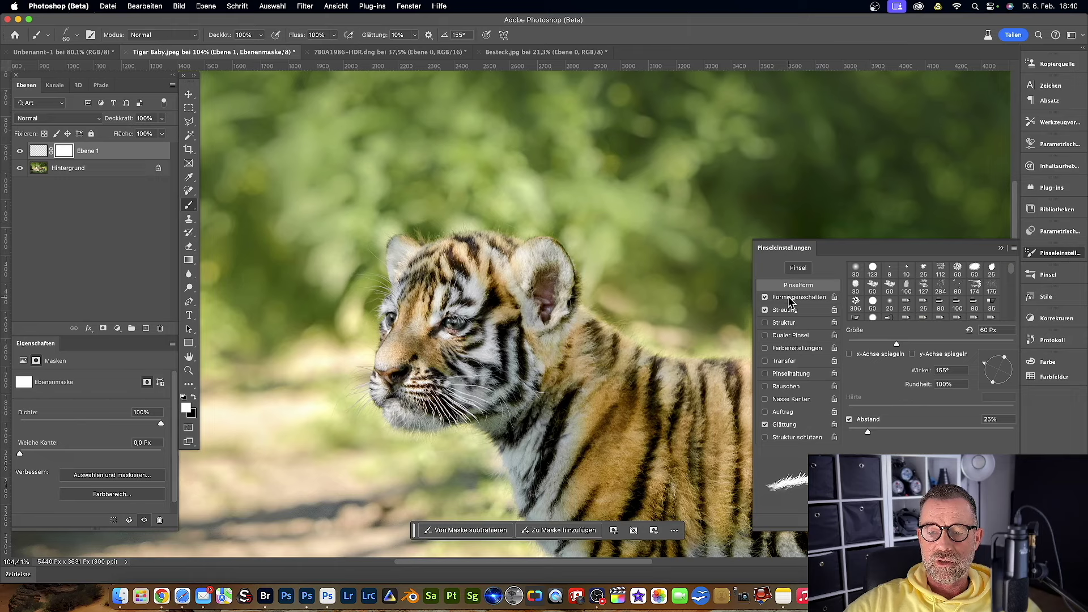
click(788, 309)
click(789, 310)
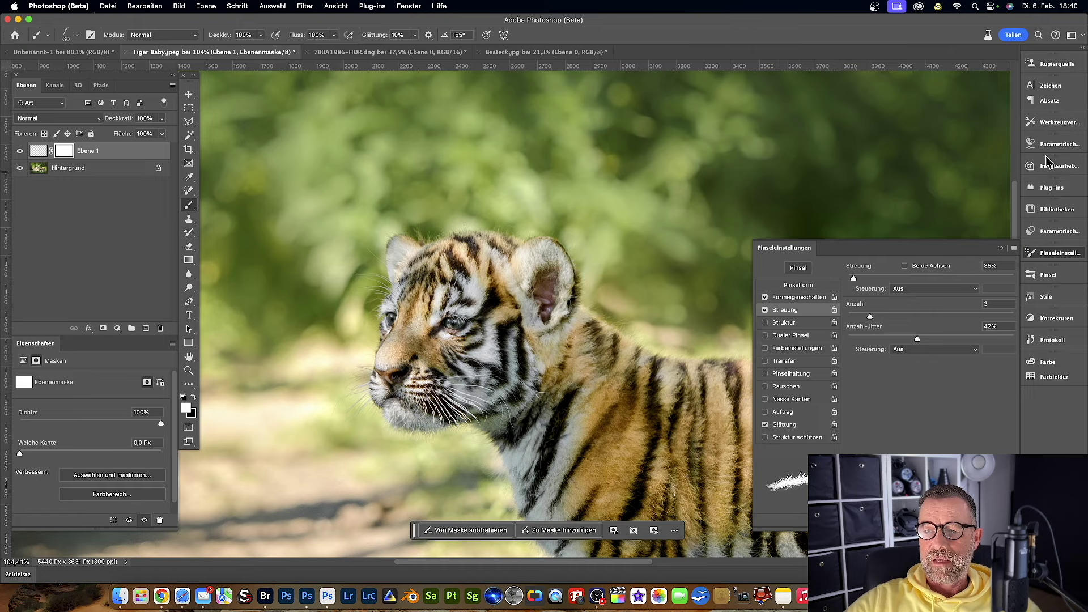
click(1001, 249)
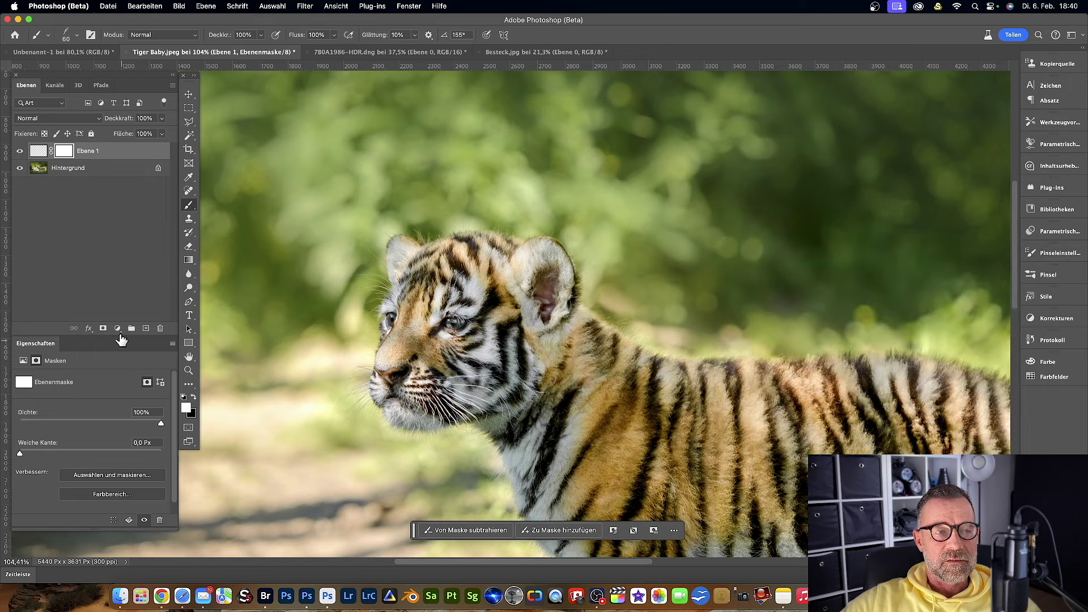
click(38, 151)
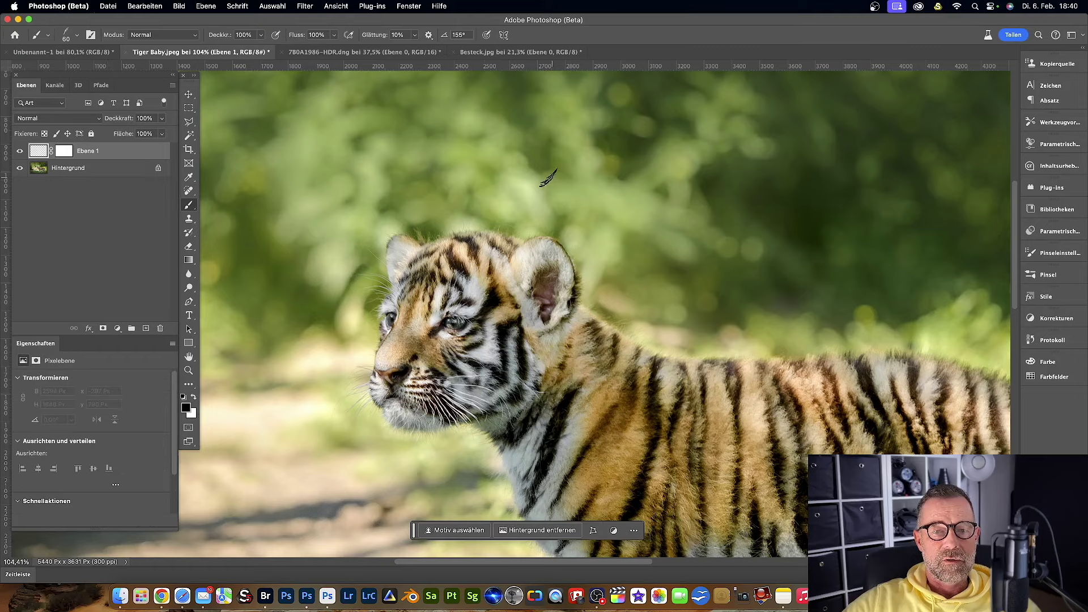
Paint two dark strokes above the tiger's head, delete Ebene 1, and unlock Hintergrund as Ebene 0
drag(389, 122, 479, 176)
drag(548, 169, 589, 201)
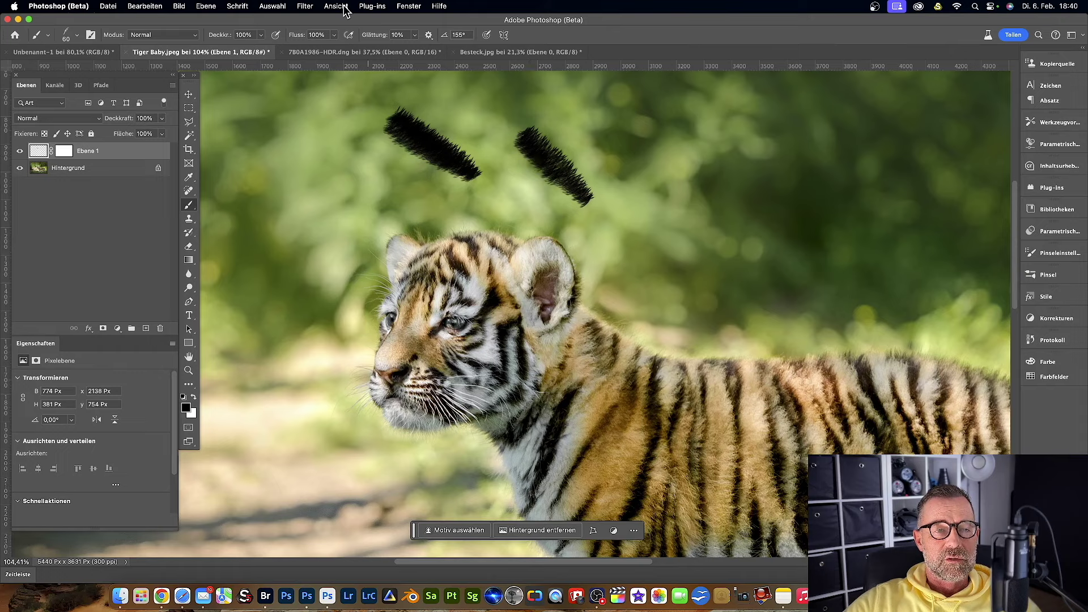
mouse_move(154, 152)
mouse_down()
mouse_move(148, 330)
mouse_move(160, 329)
mouse_up()
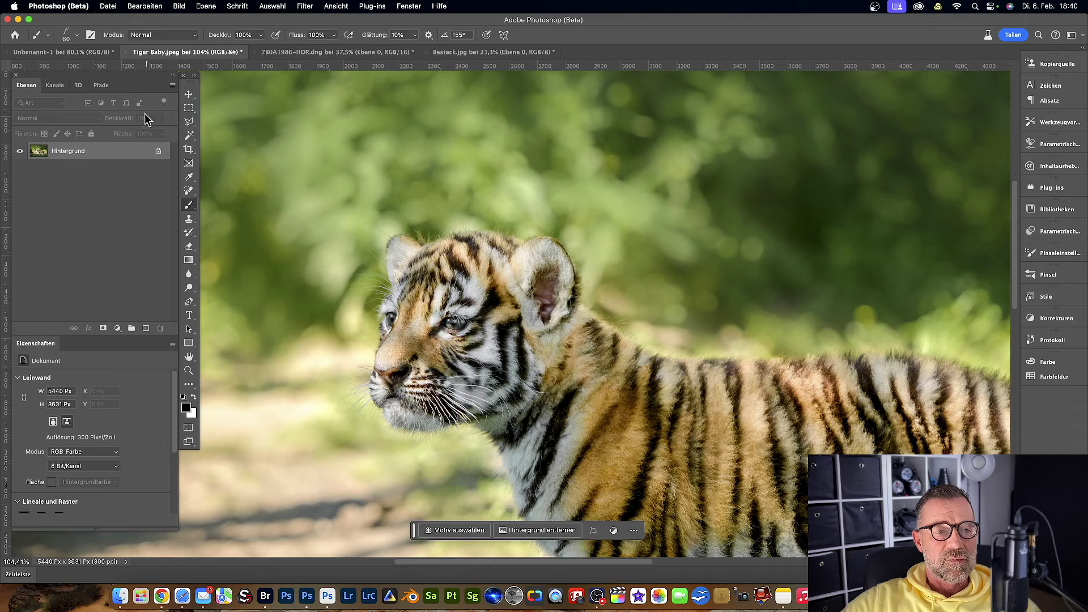
click(159, 152)
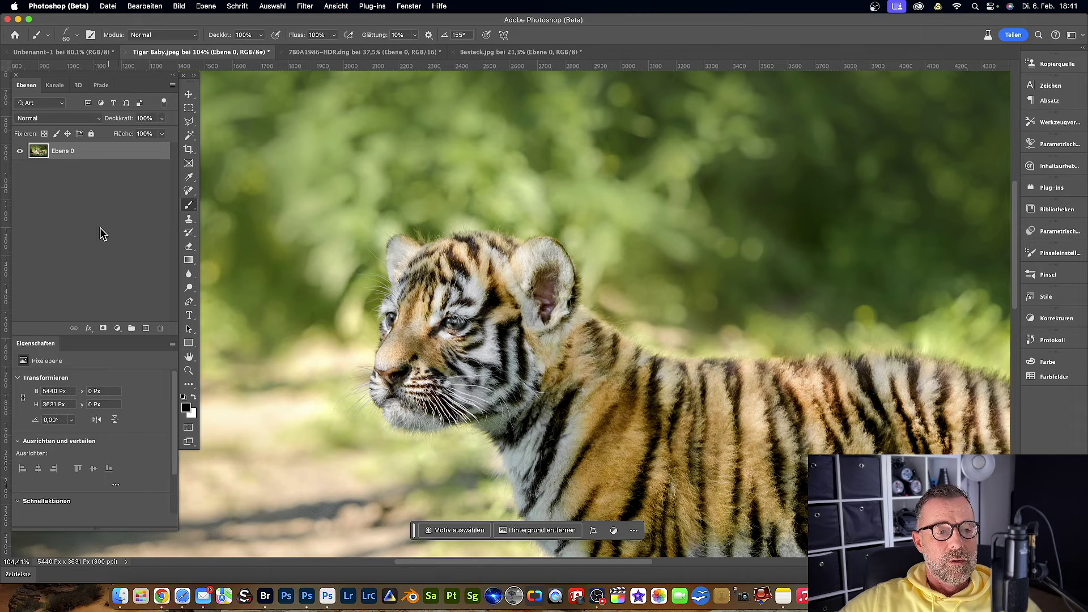
Add a white layer mask to Ebene 0 and create a new empty Ebene 1 above it
click(103, 329)
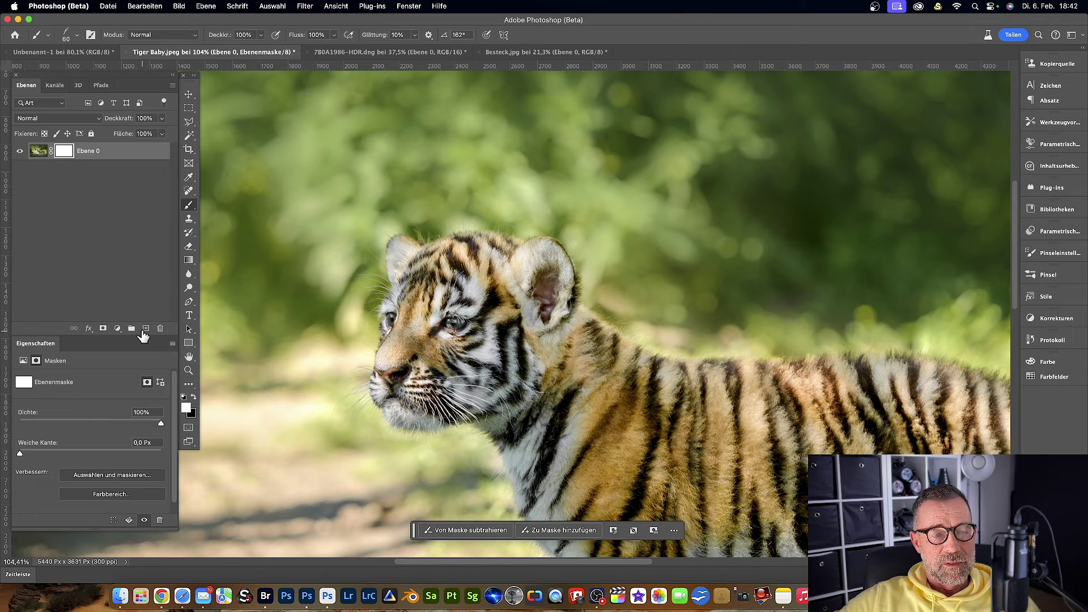
click(146, 329)
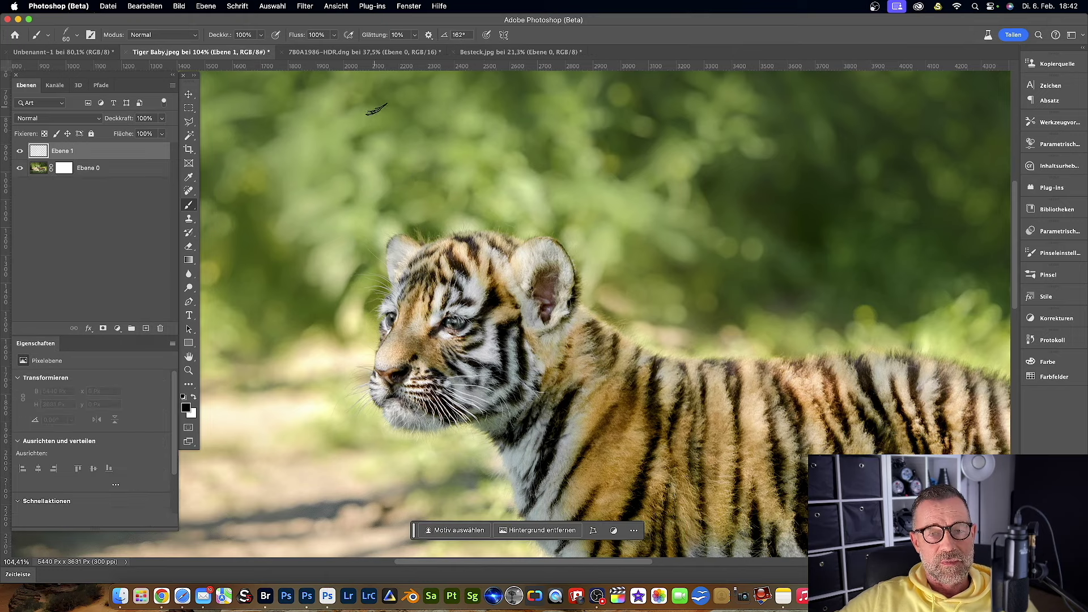
Paint three black feathered strokes on Ebene 1 in the green background above the tiger
drag(336, 109, 372, 141)
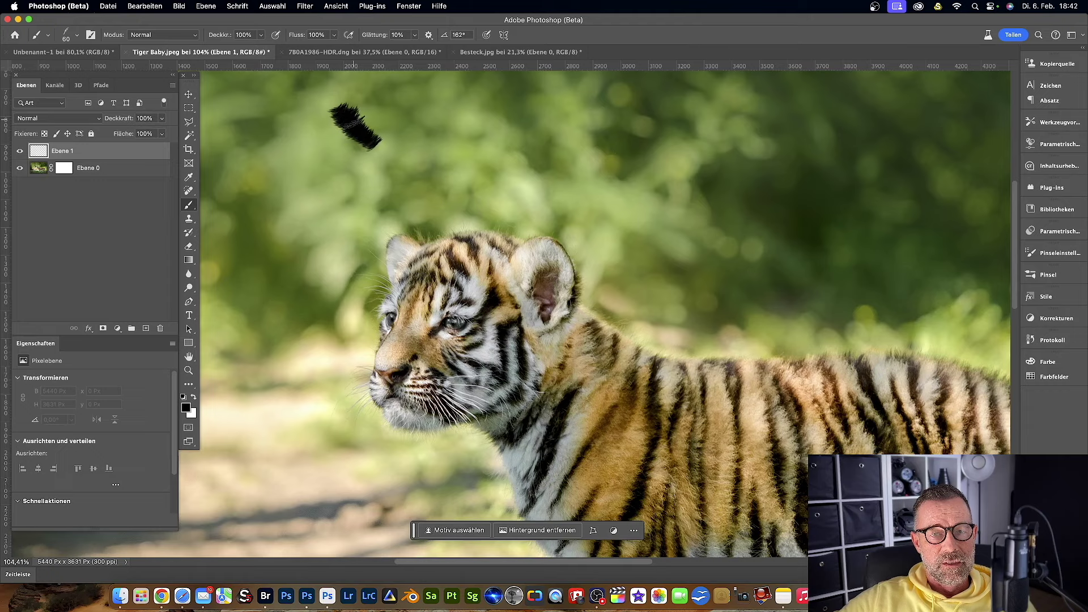
drag(371, 142, 408, 147)
drag(275, 129, 303, 165)
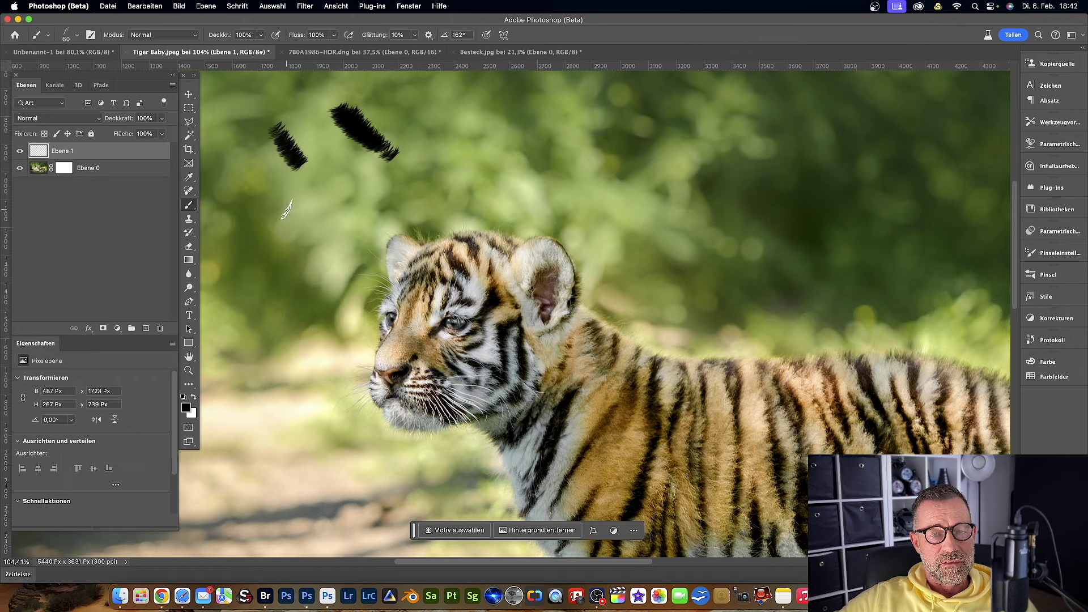
drag(272, 192, 301, 230)
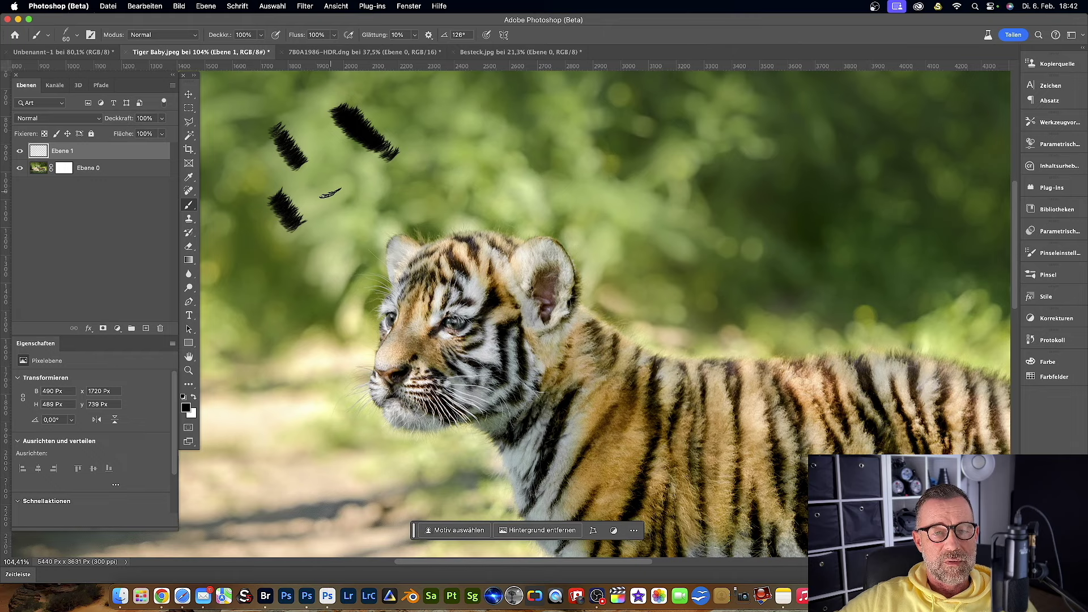
Rotate the brush tip and paint a fourth, curved stroke above the tiger's head
key(Right)
key(Right)
key(Right)
key(Right)
key(Right)
key(Right)
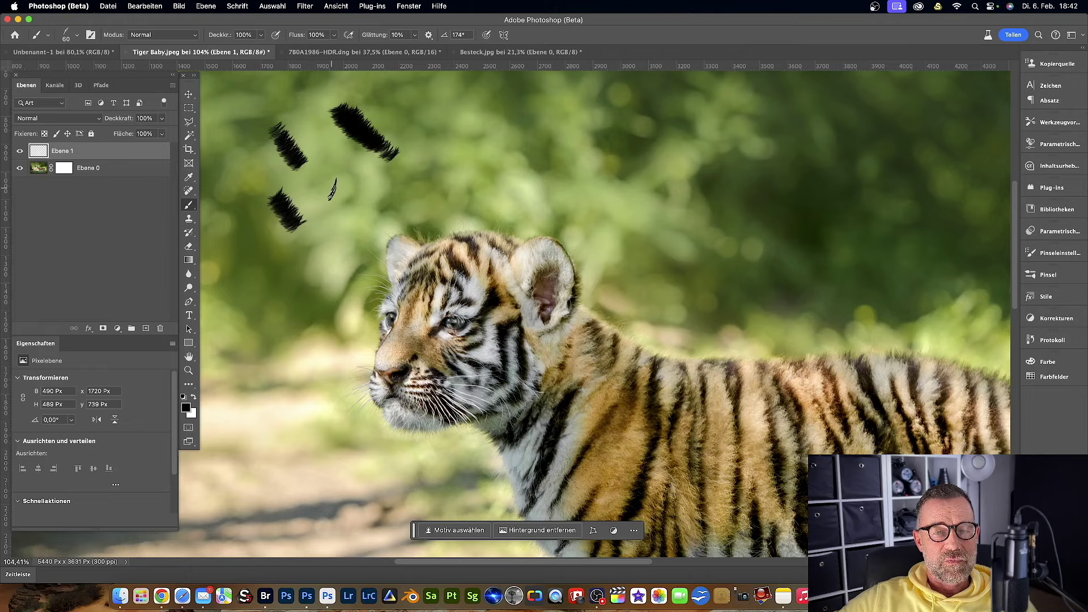
key(Right)
key(Right)
key(Right)
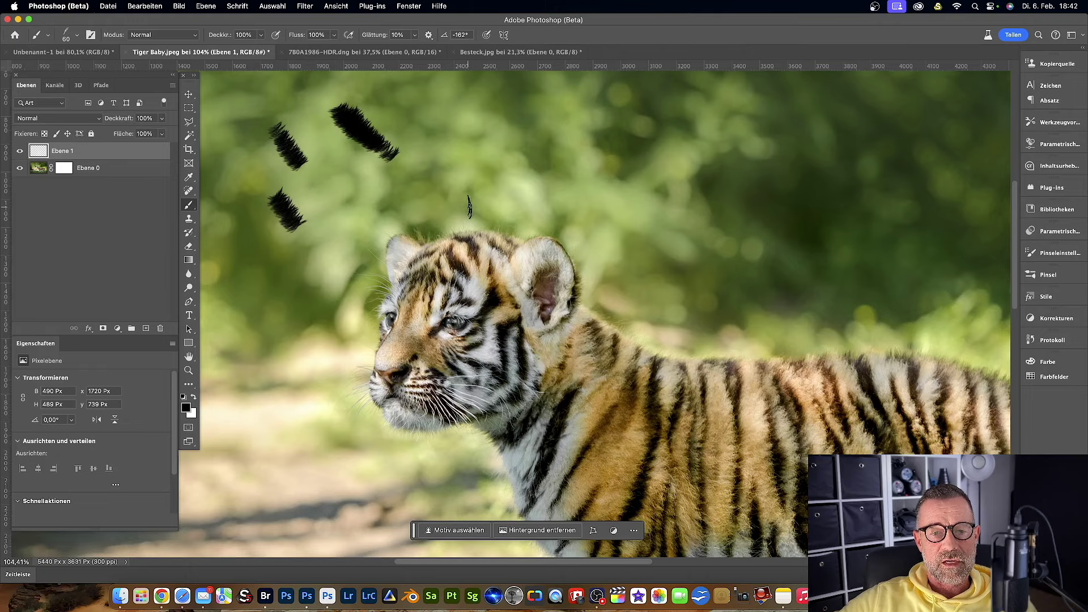
key(Right)
key(Right)
key(Right)
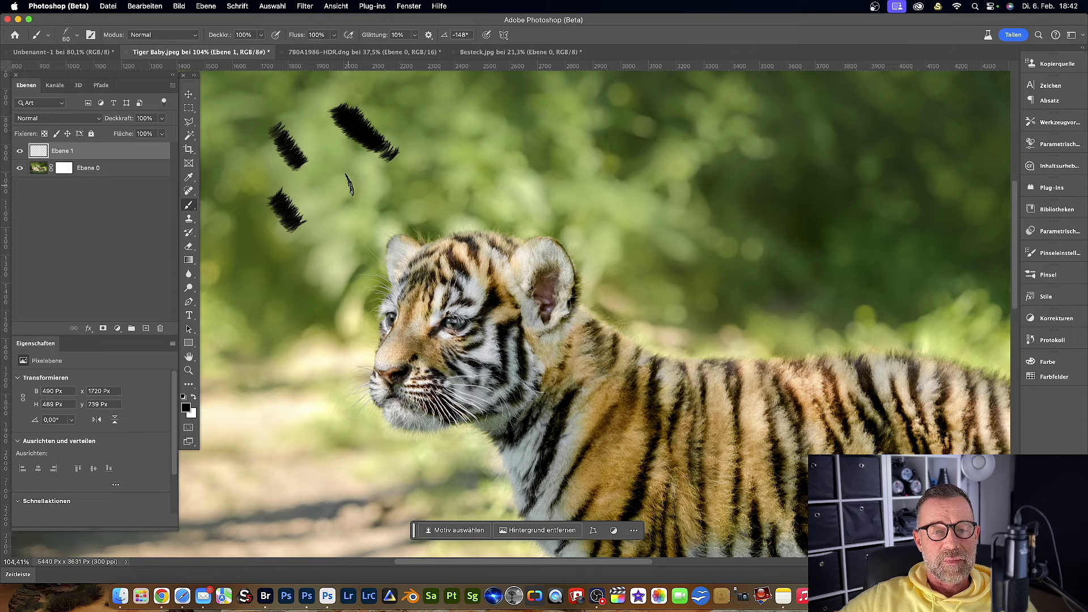
drag(469, 128, 504, 122)
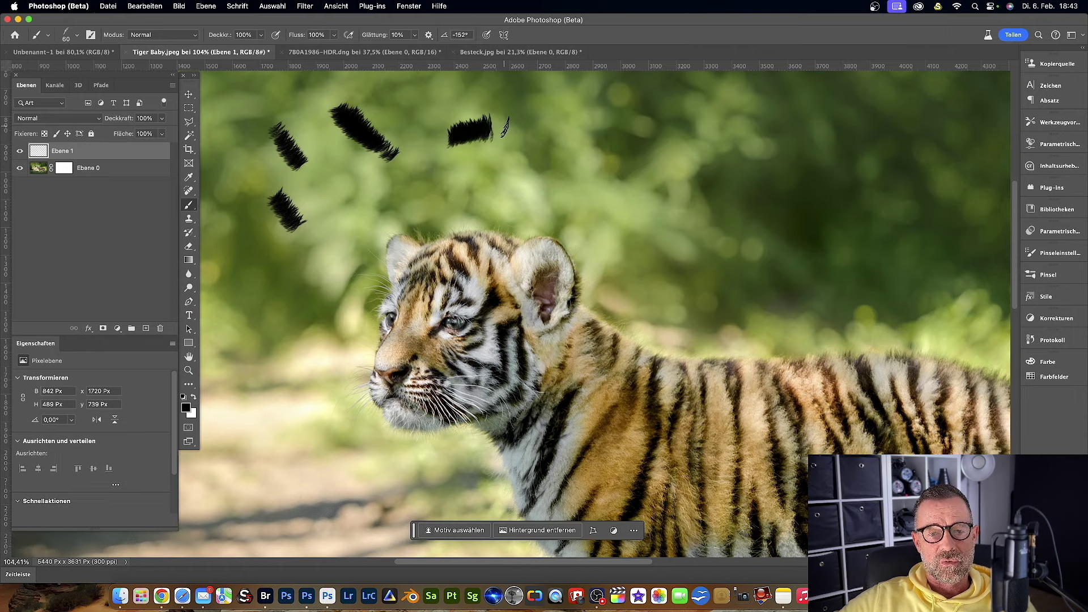
drag(502, 129, 512, 141)
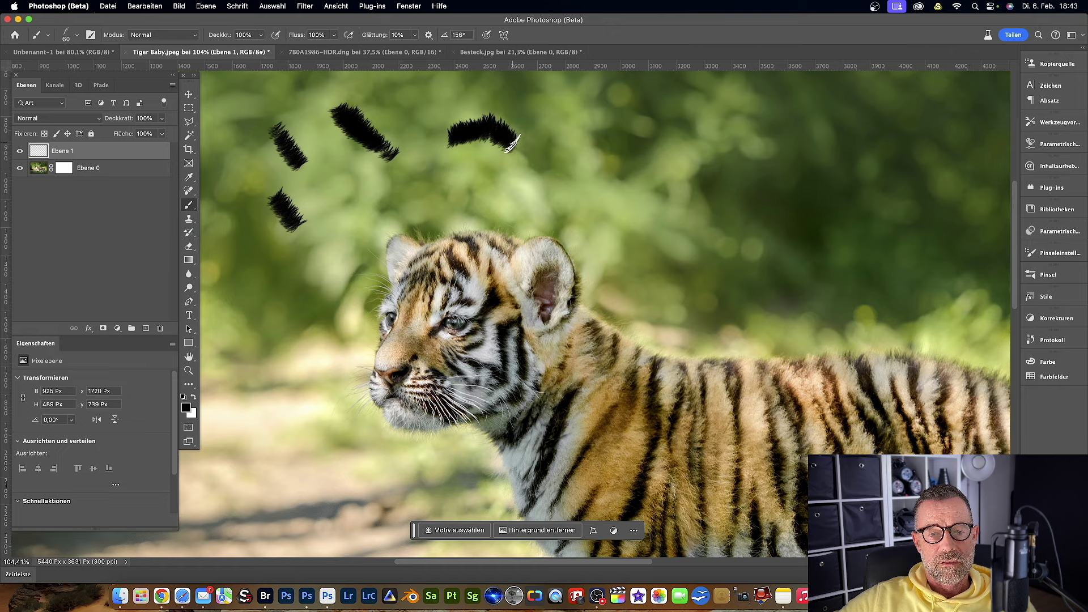
drag(513, 145, 529, 159)
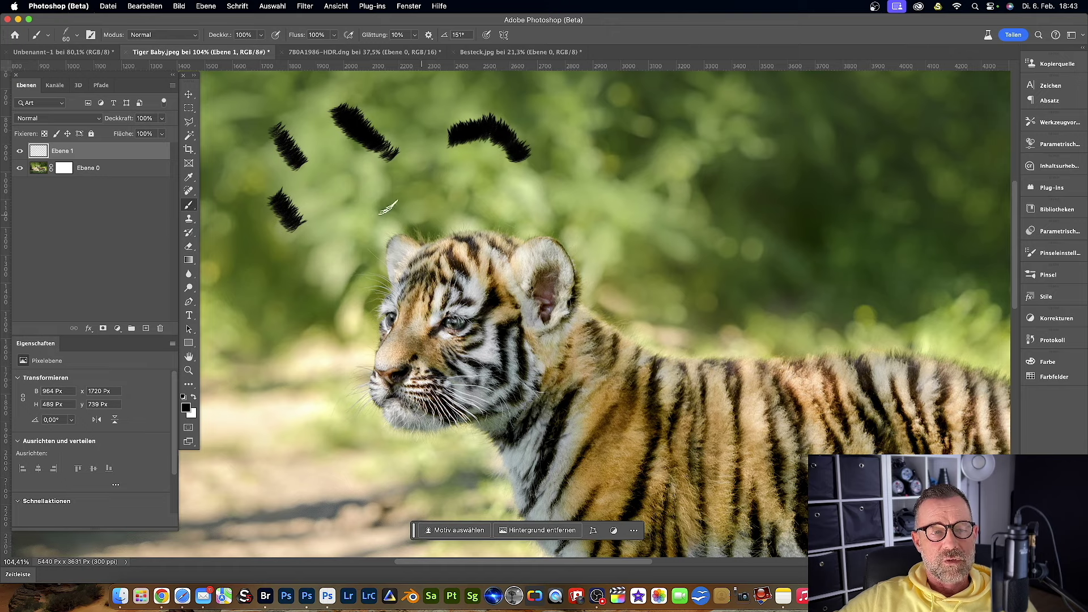
click(65, 168)
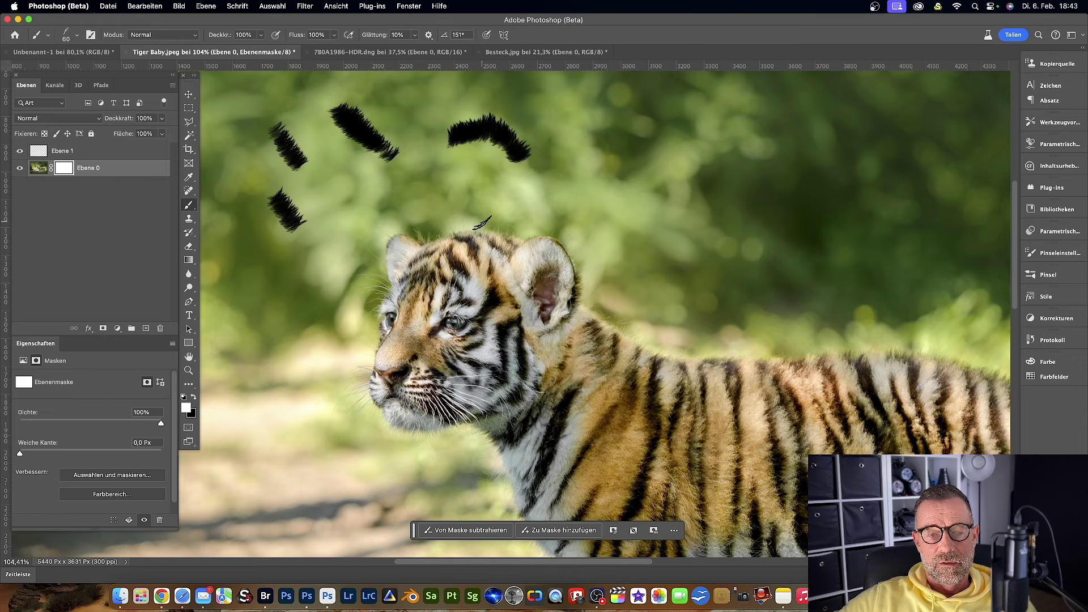
Rotate and shrink the brush, switch to black, and mask out a jagged strip above the tiger's head
key(Right)
key(Right)
key(Right)
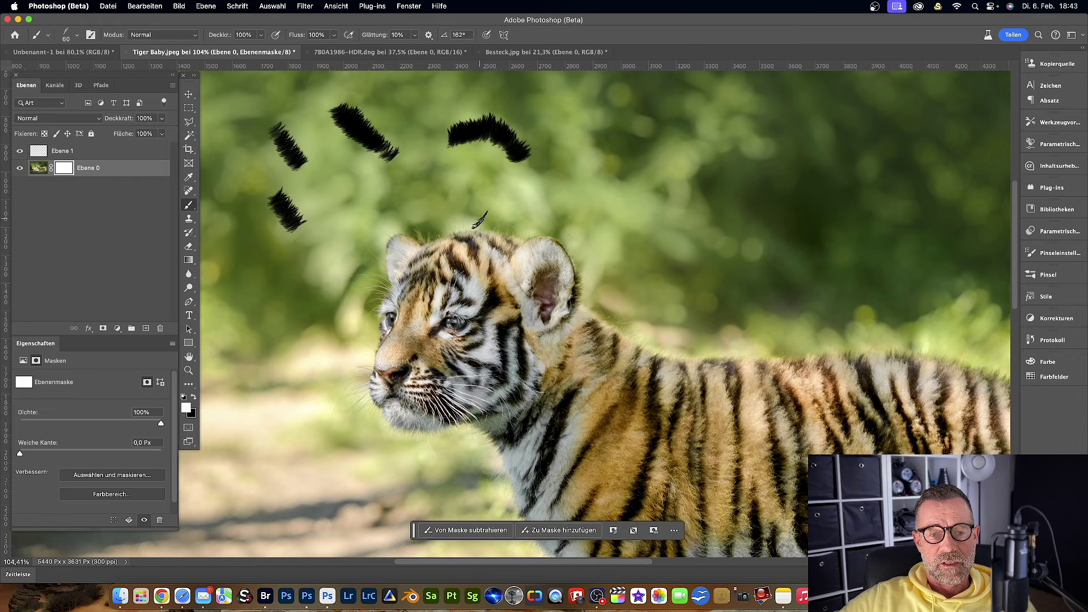
key(Right)
key(Right)
key(Right)
key(Right)
key(Right)
key(Right)
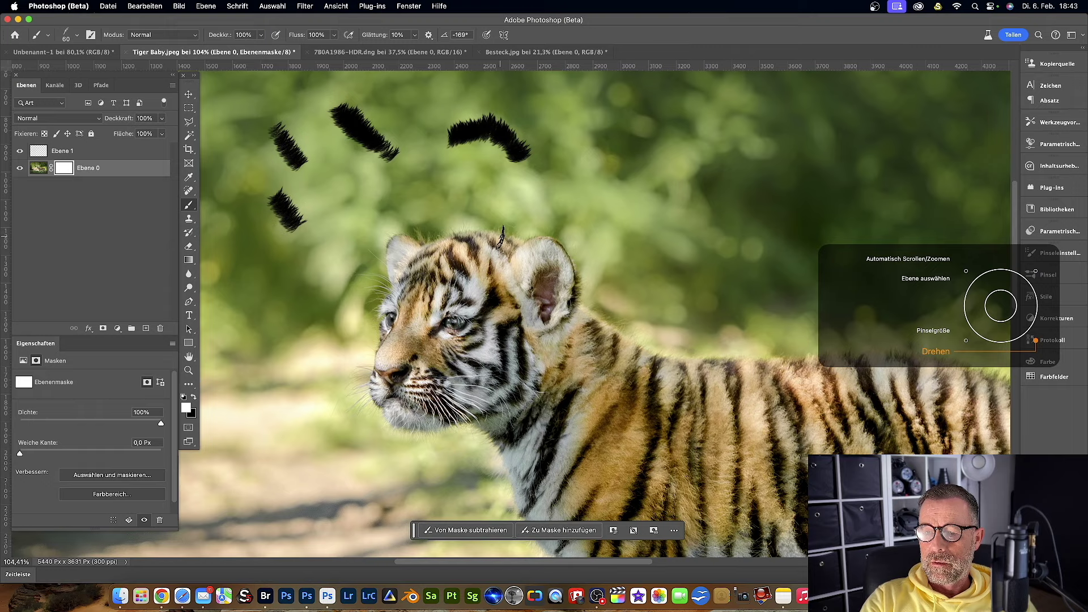
key(bracketleft)
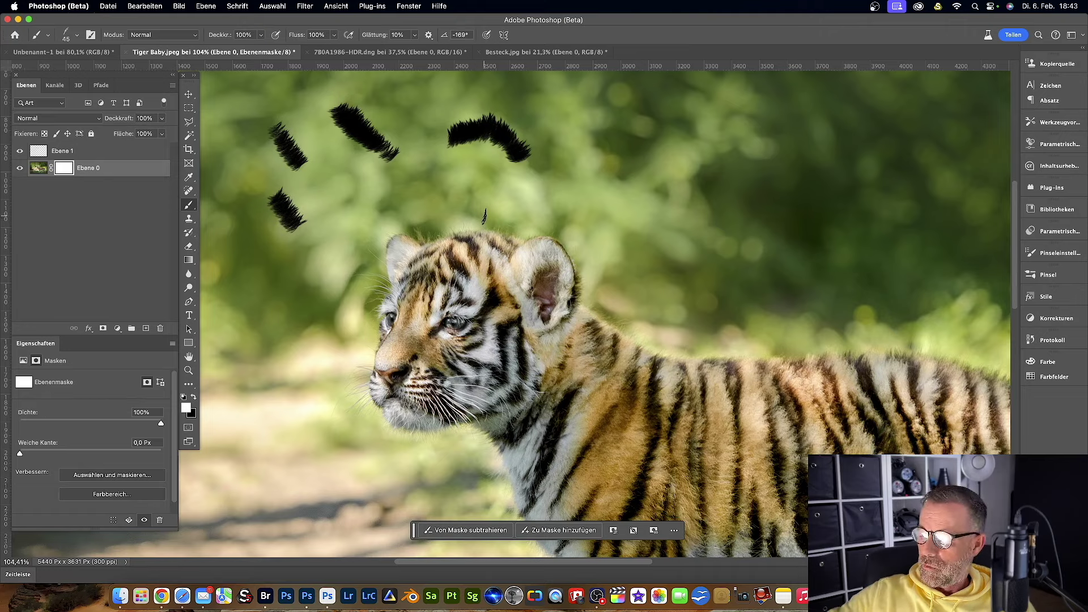
scroll(489, 225, up, 3)
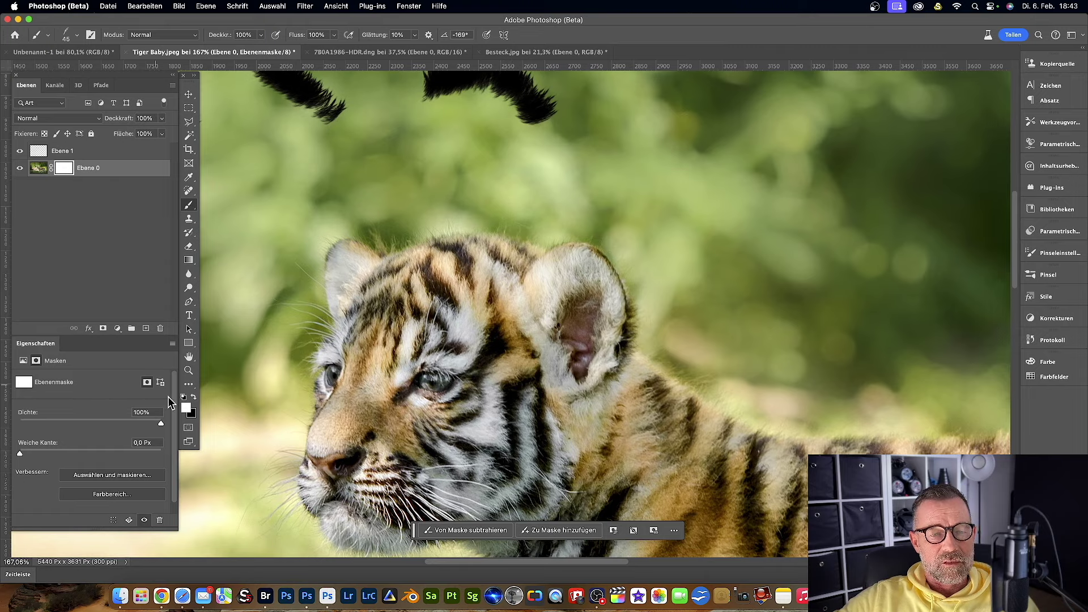
click(194, 396)
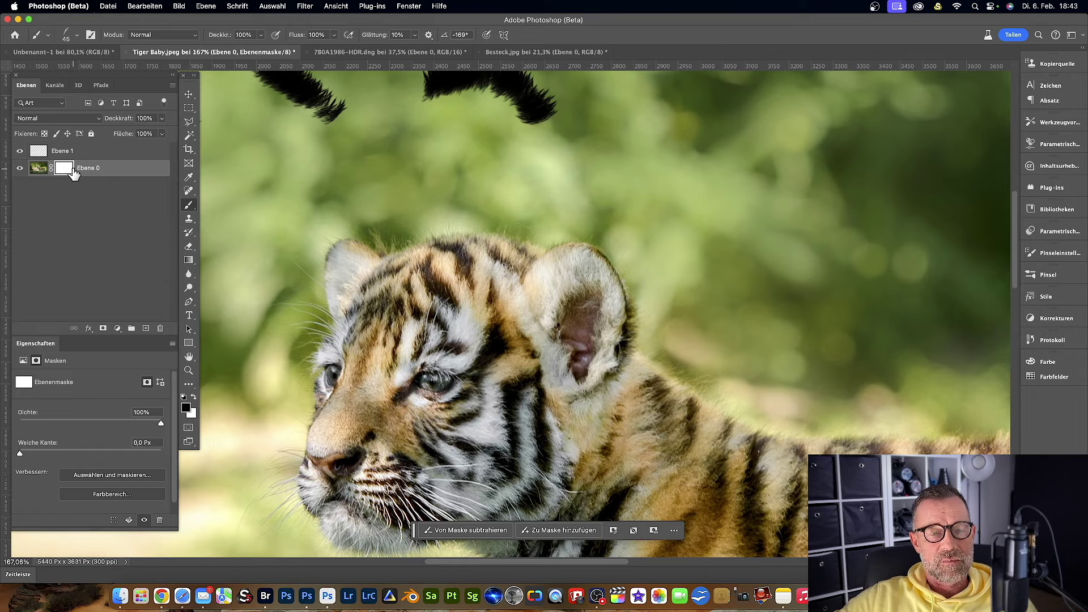
mouse_move(520, 223)
mouse_down()
mouse_move(459, 219)
mouse_move(504, 230)
mouse_up()
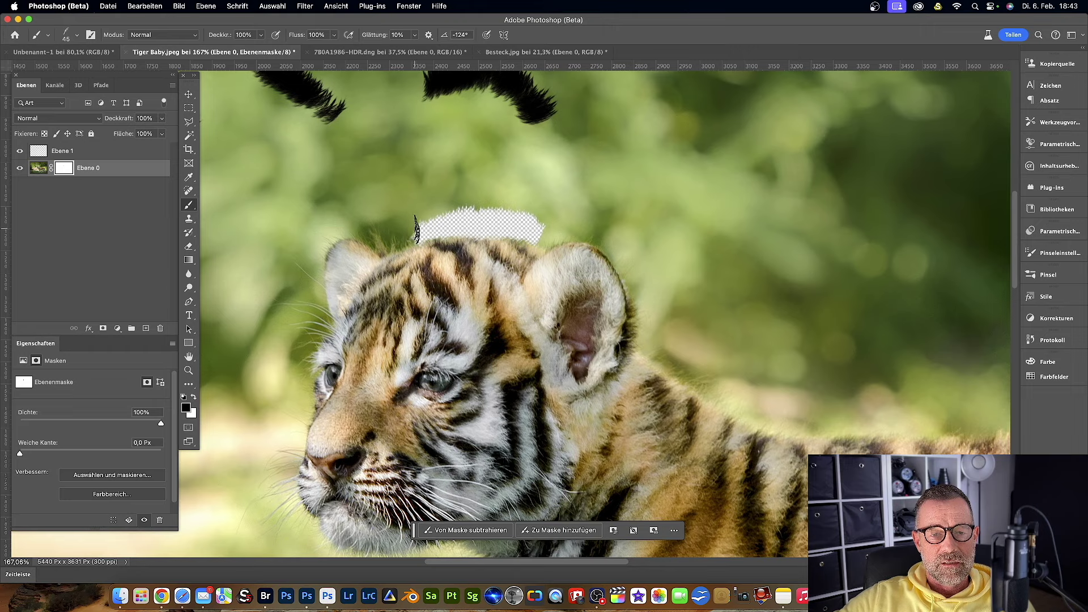
mouse_move(416, 229)
mouse_down()
mouse_move(389, 241)
mouse_move(392, 232)
mouse_up()
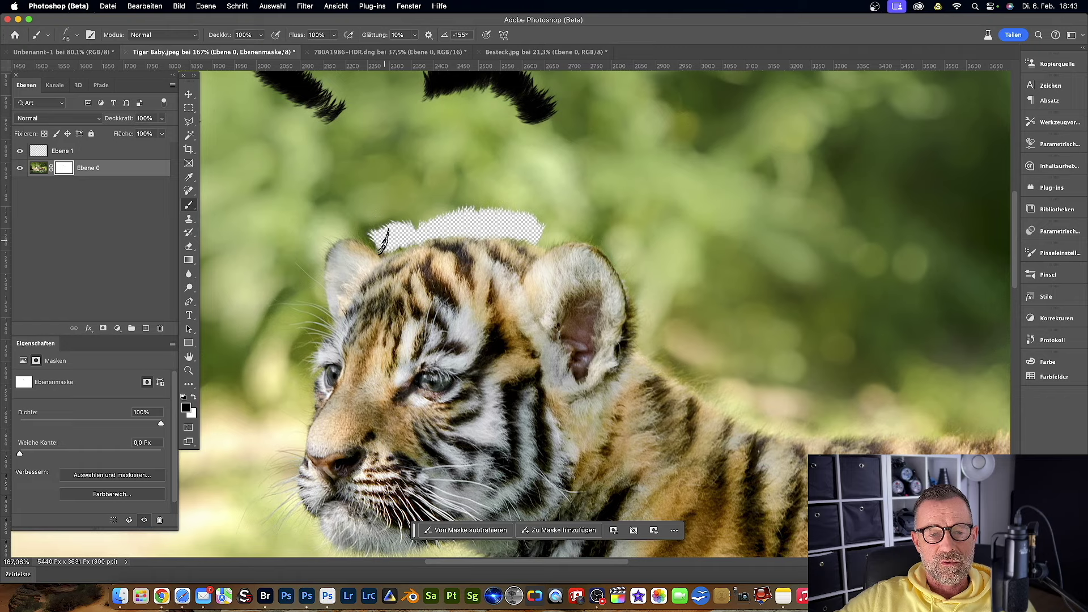
drag(375, 236, 343, 218)
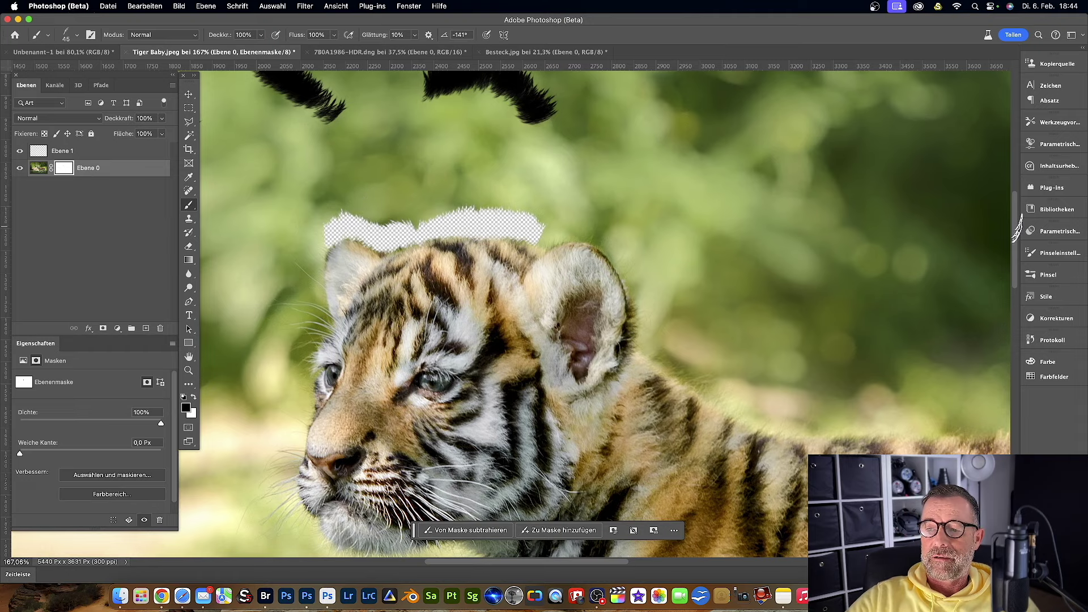
Revert to the original Tiger Baby.jpeg history state and reopen the Tools preferences
click(1058, 254)
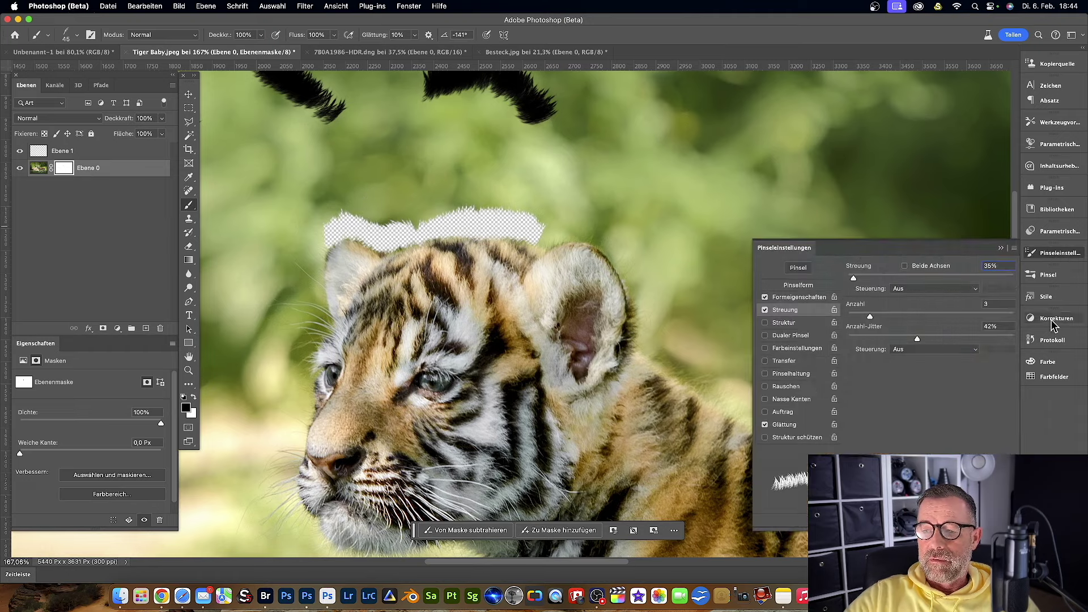
click(1055, 340)
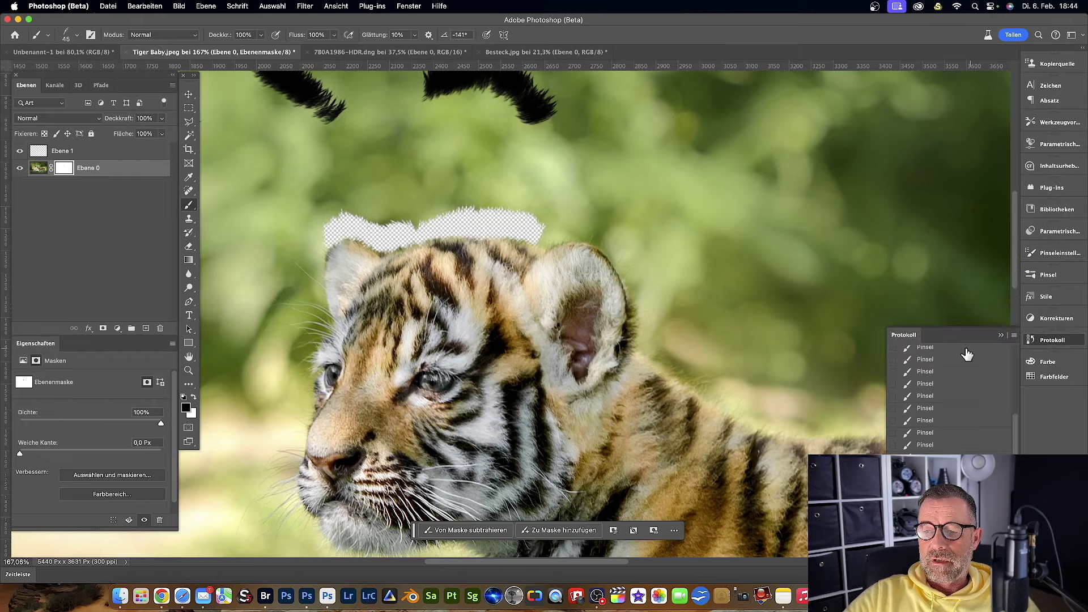
scroll(940, 362, up, 10)
click(935, 354)
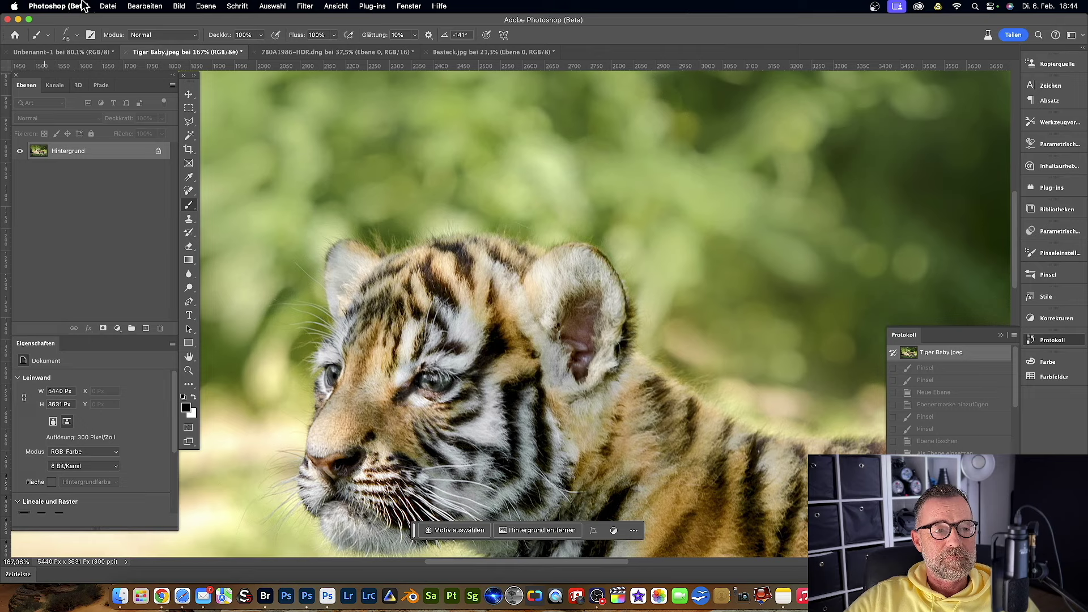
click(107, 7)
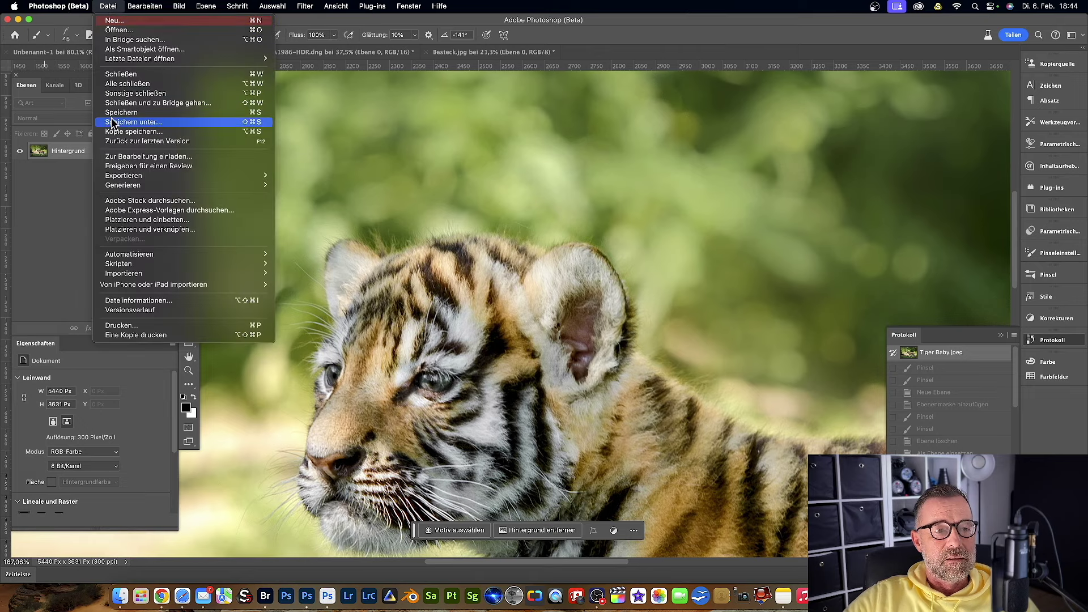
mouse_move(56, 46)
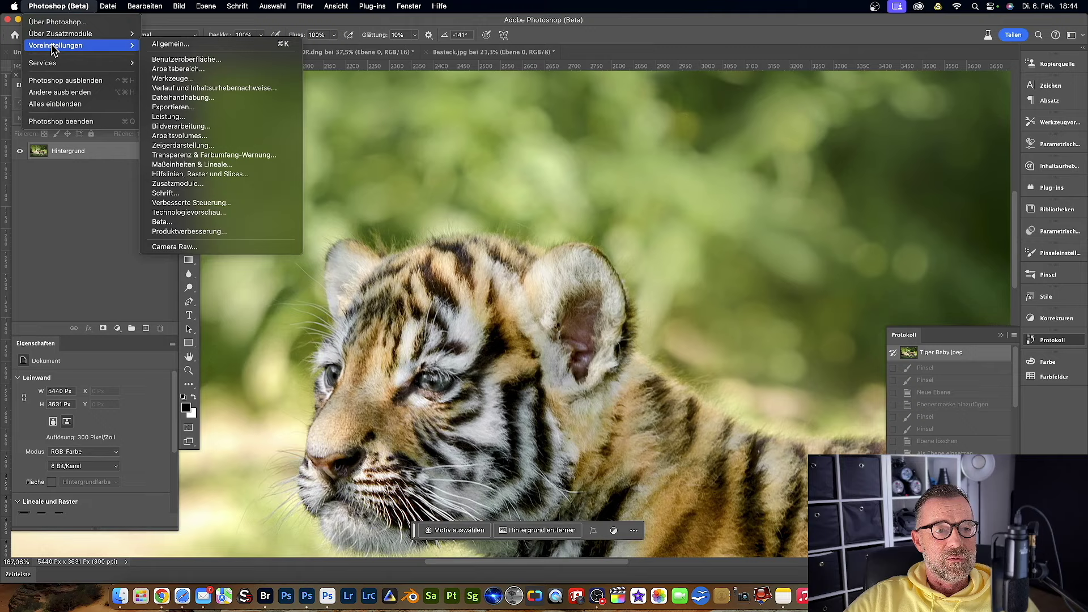
click(179, 79)
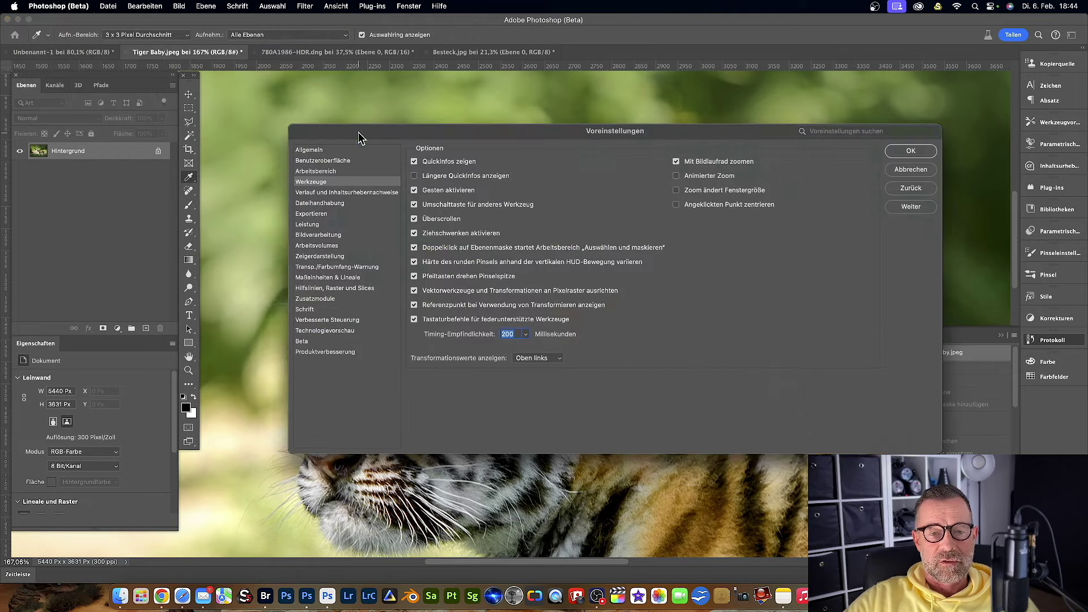
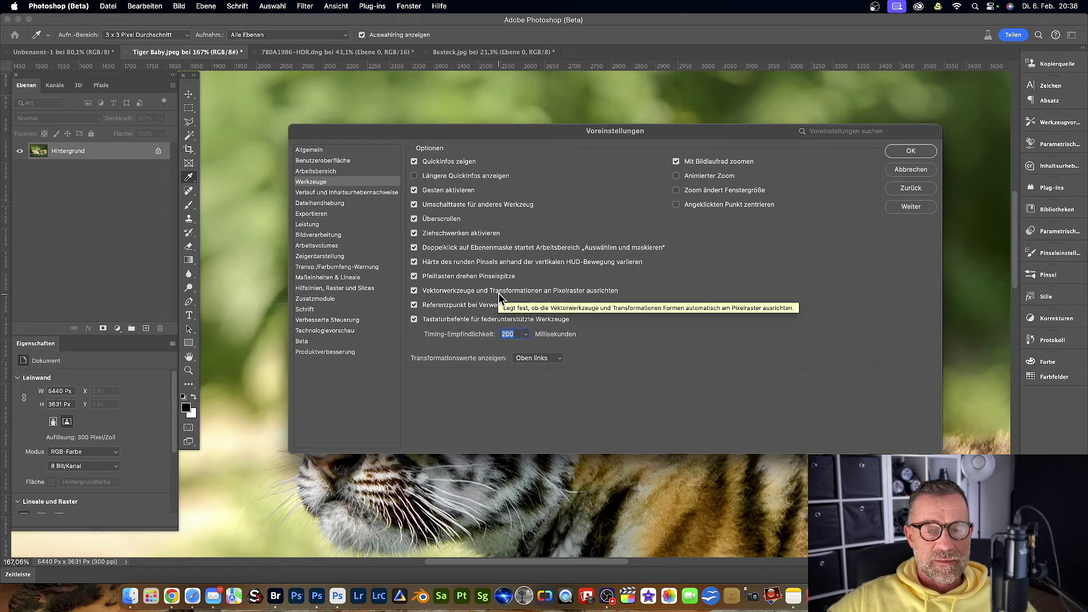
Confirm the tool preferences and switch to the 7B0A1986-HDR.dng food truck image
click(907, 170)
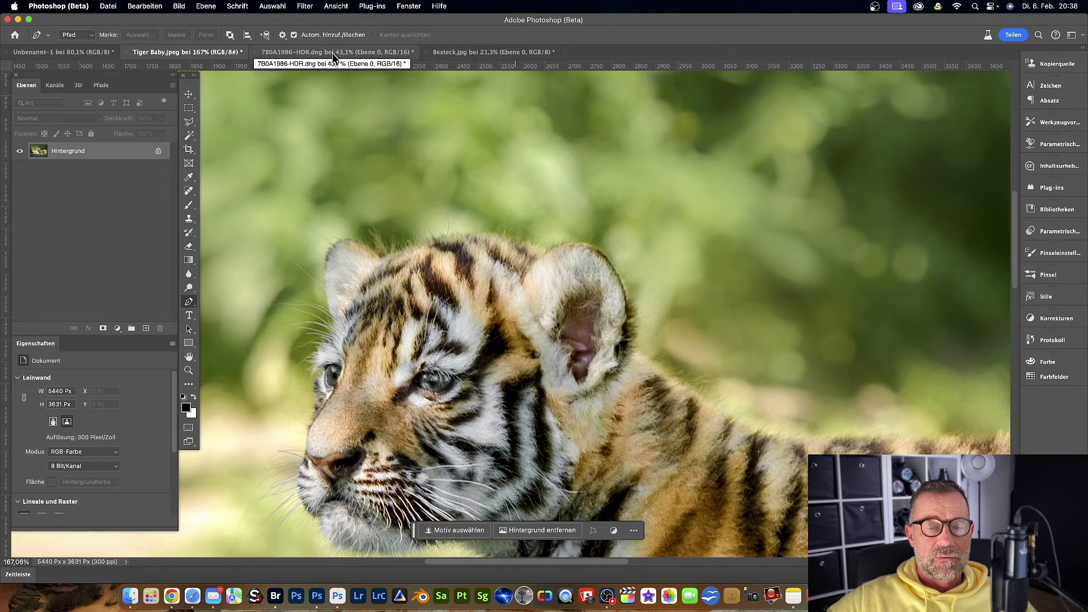
click(332, 53)
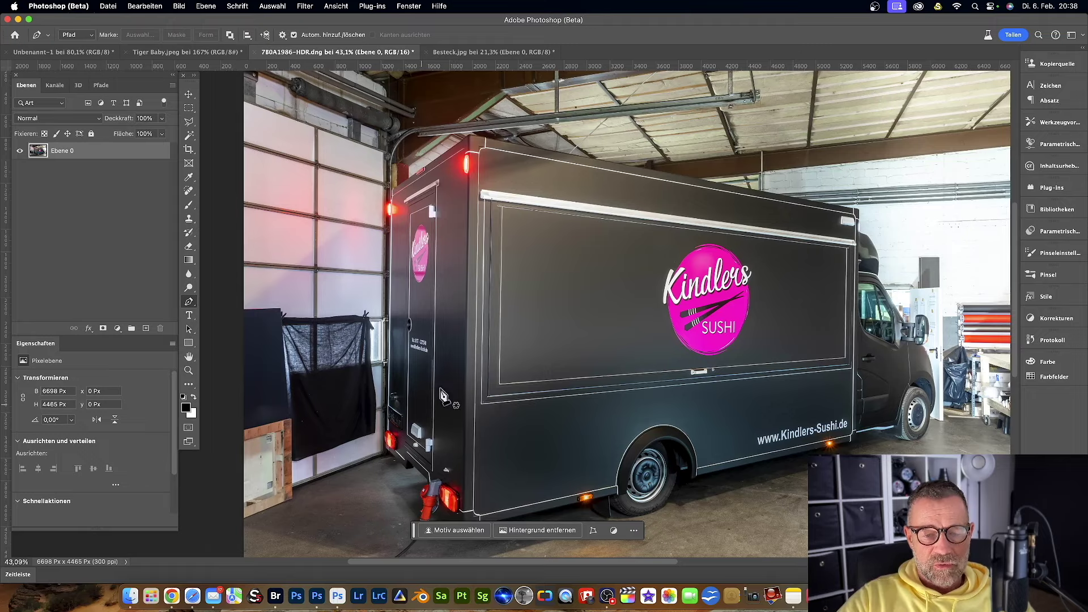
Pan to the truck's lower rear and zoom onto the red plug to about 3570%
key(space)
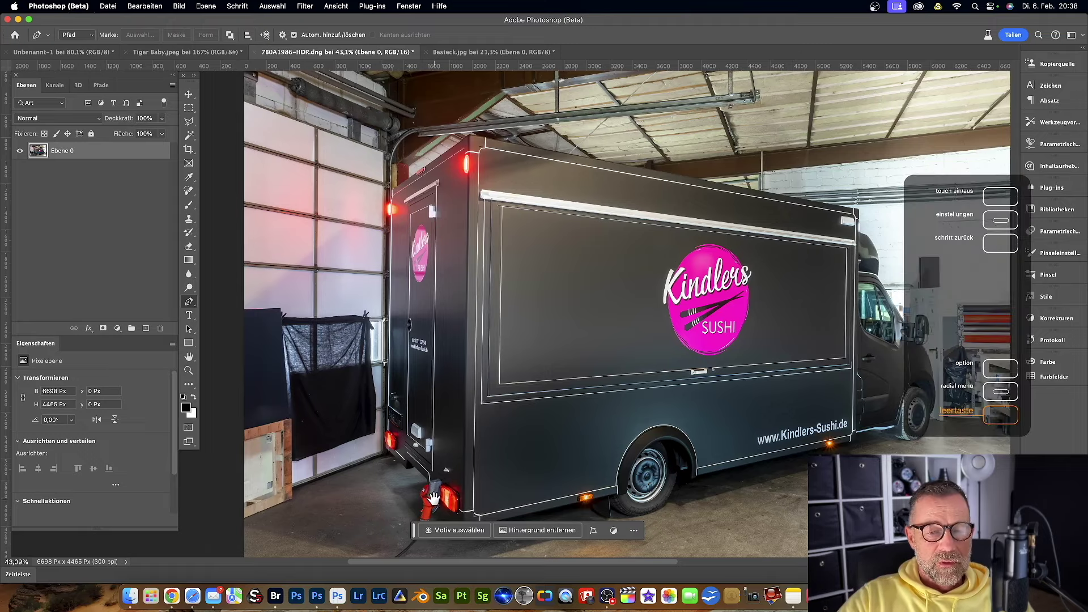
drag(429, 490, 424, 354)
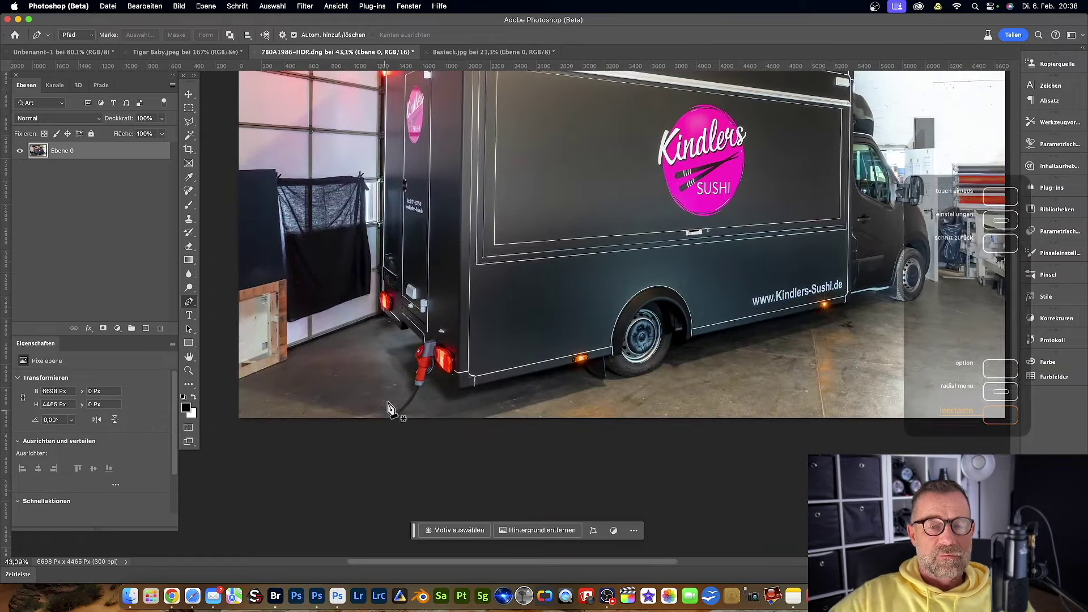
scroll(418, 404, up, 3)
scroll(419, 405, up, 2)
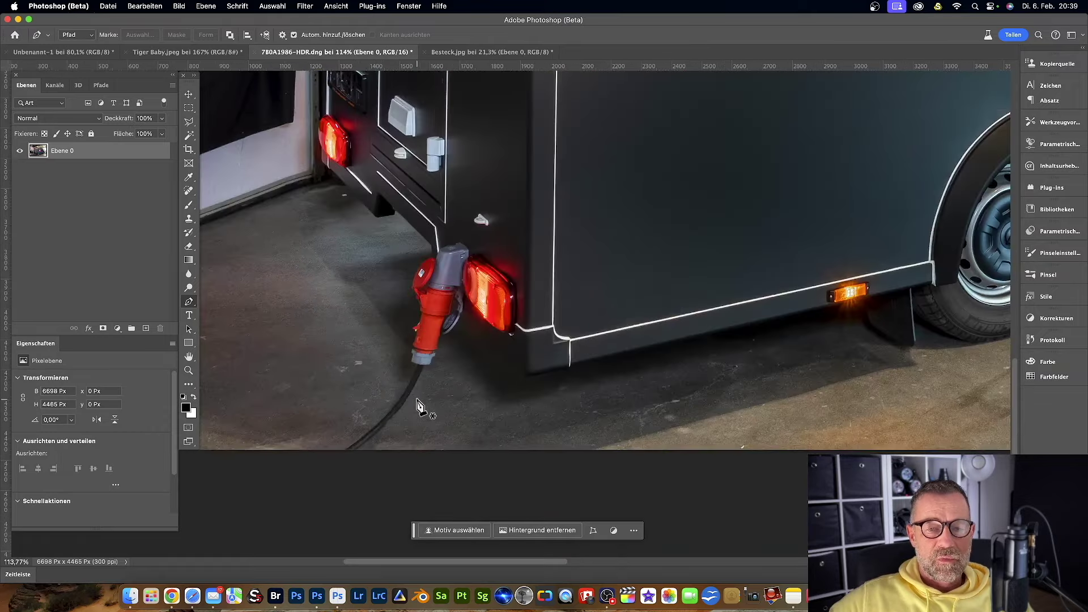
scroll(420, 405, up, 3)
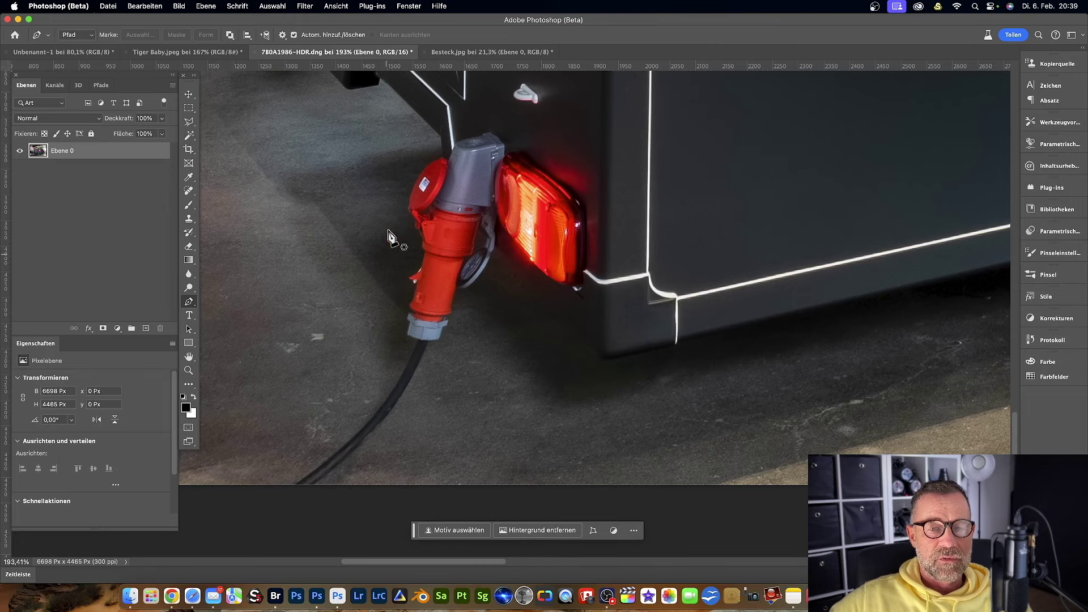
scroll(430, 235, up, 4)
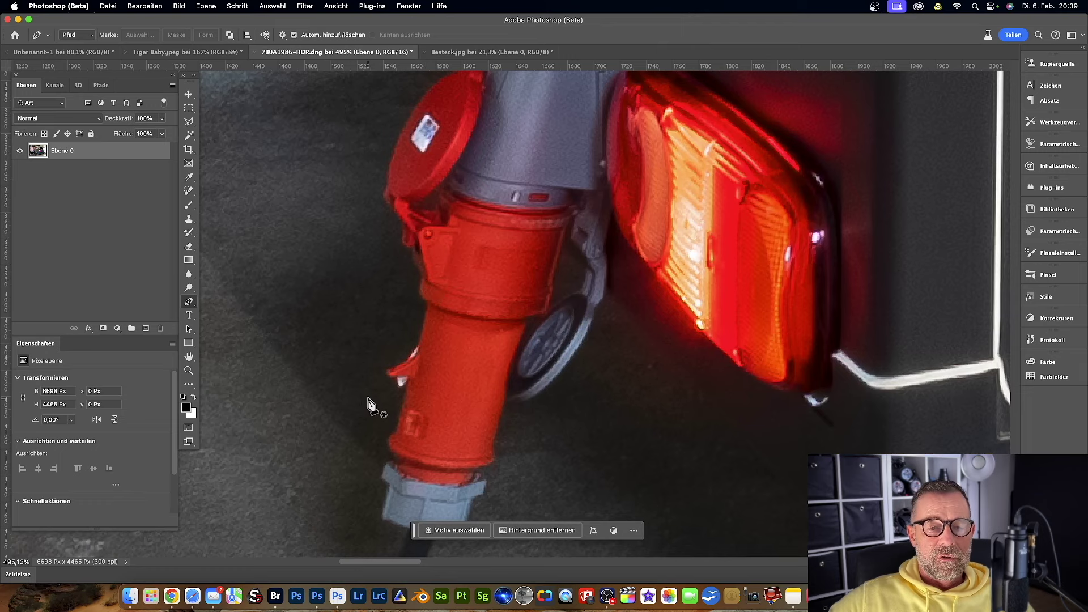
scroll(369, 407, up, 4)
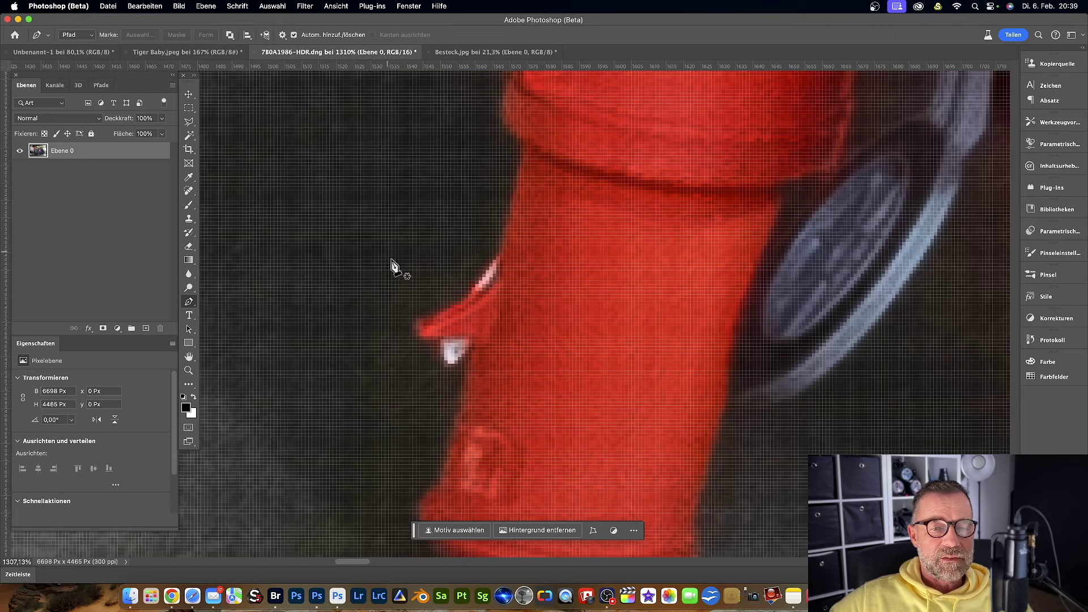
scroll(374, 307, up, 3)
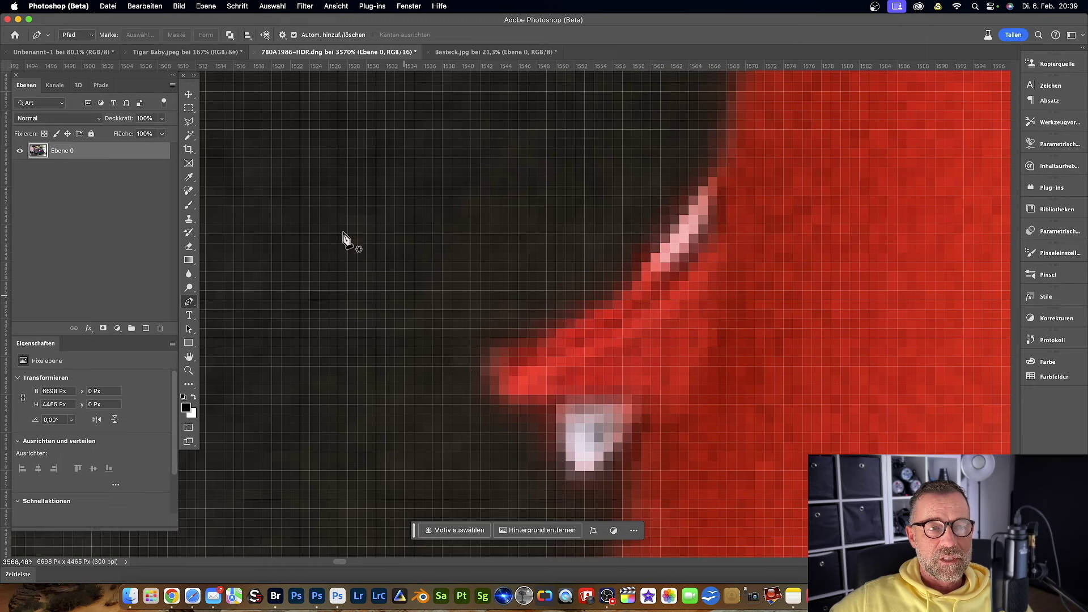
click(53, 5)
mouse_move(56, 45)
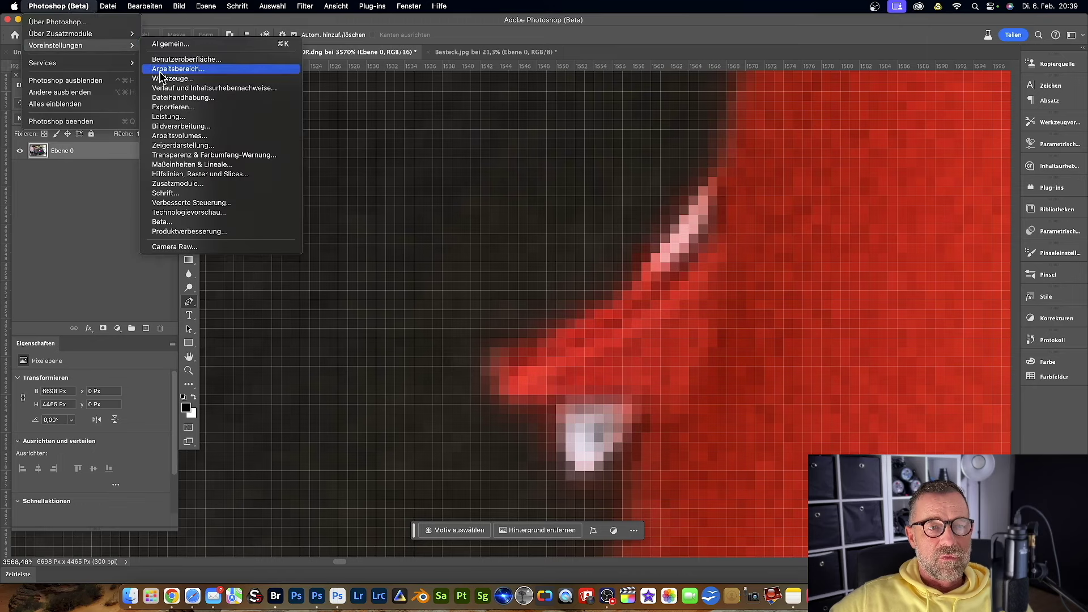
Review and close the Tools preferences, then pick the Pen tool
click(170, 78)
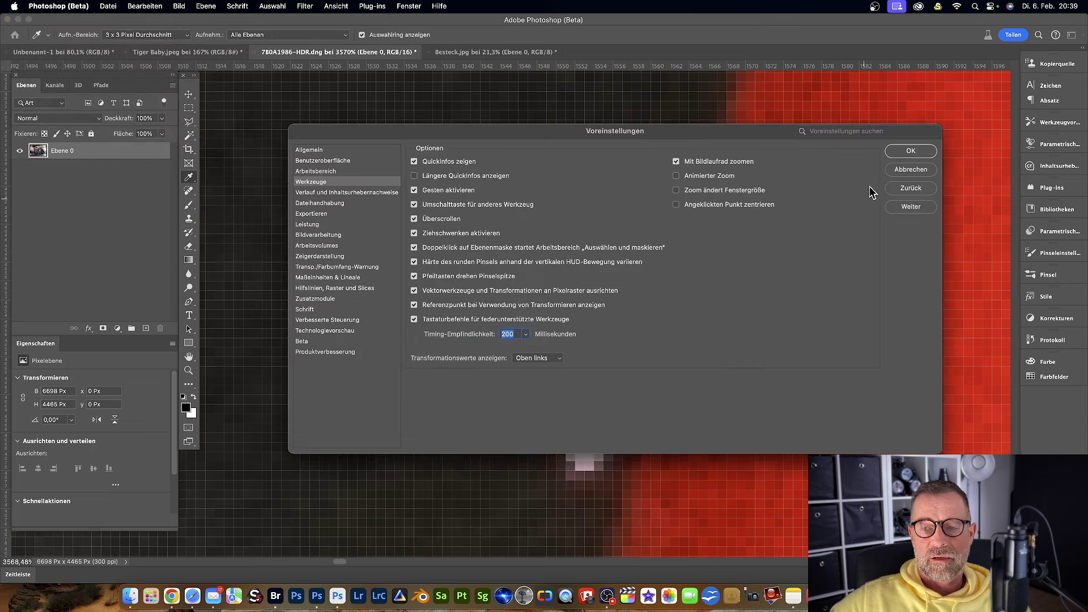
click(901, 151)
key(p)
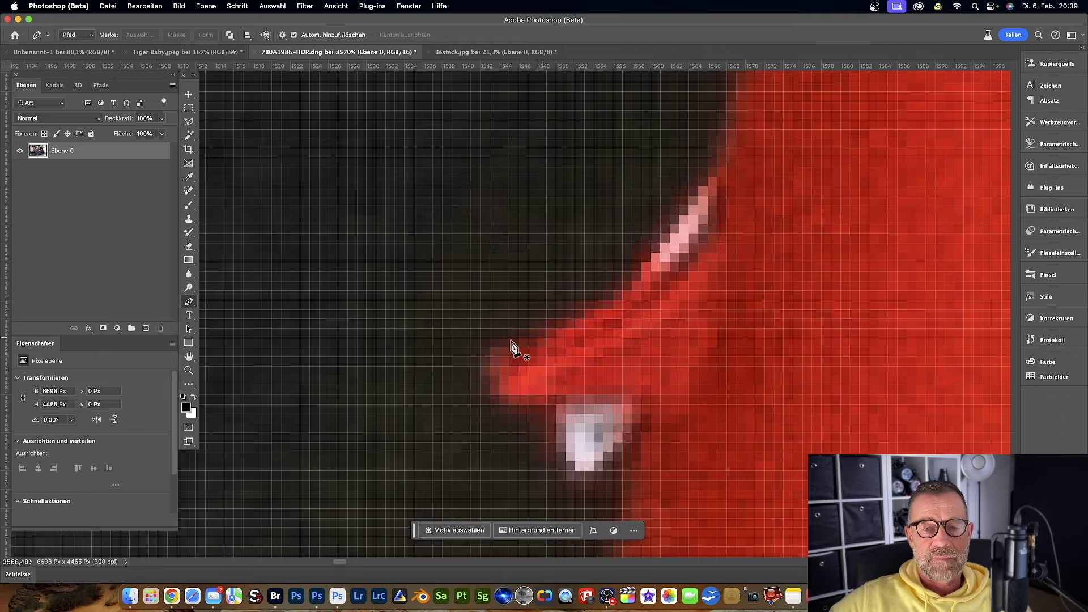
Zoom out and back in on the plug's edge to about 12400%
scroll(479, 340, down, 3)
scroll(481, 340, down, 3)
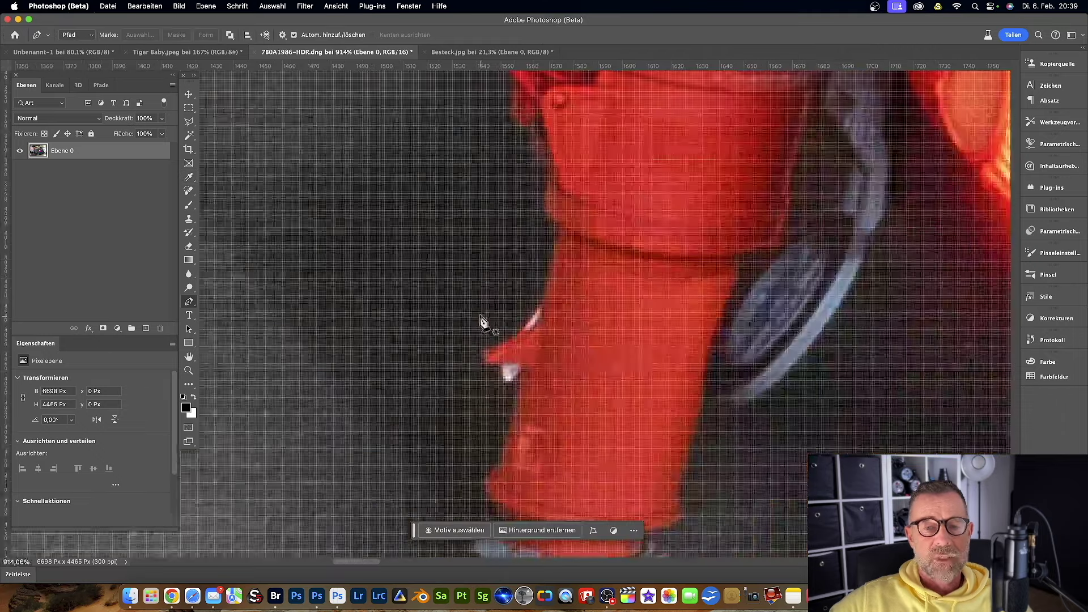
scroll(488, 339, up, 3)
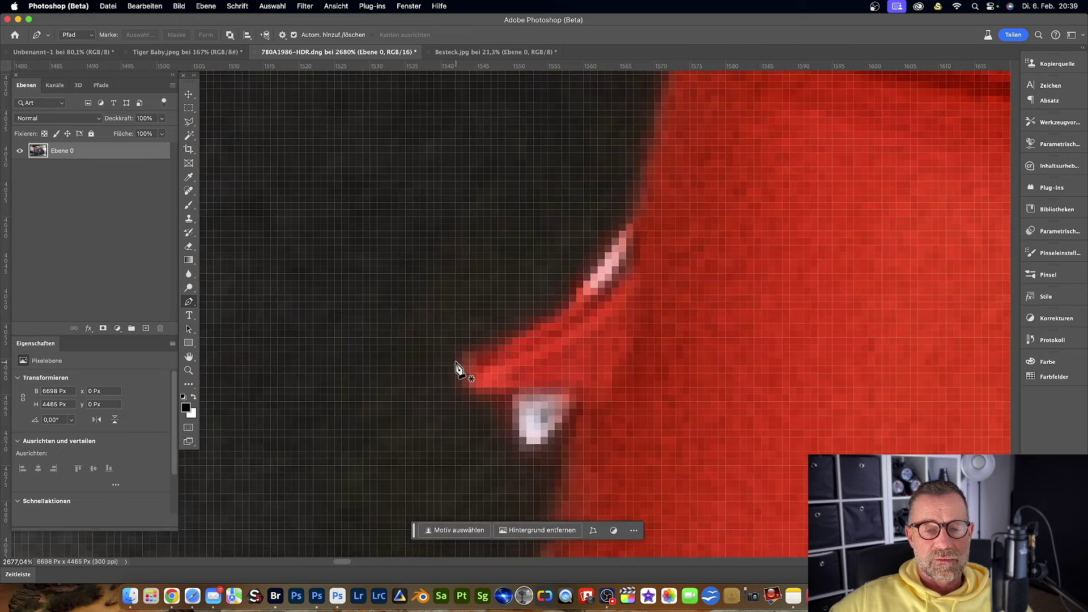
scroll(464, 371, up, 2)
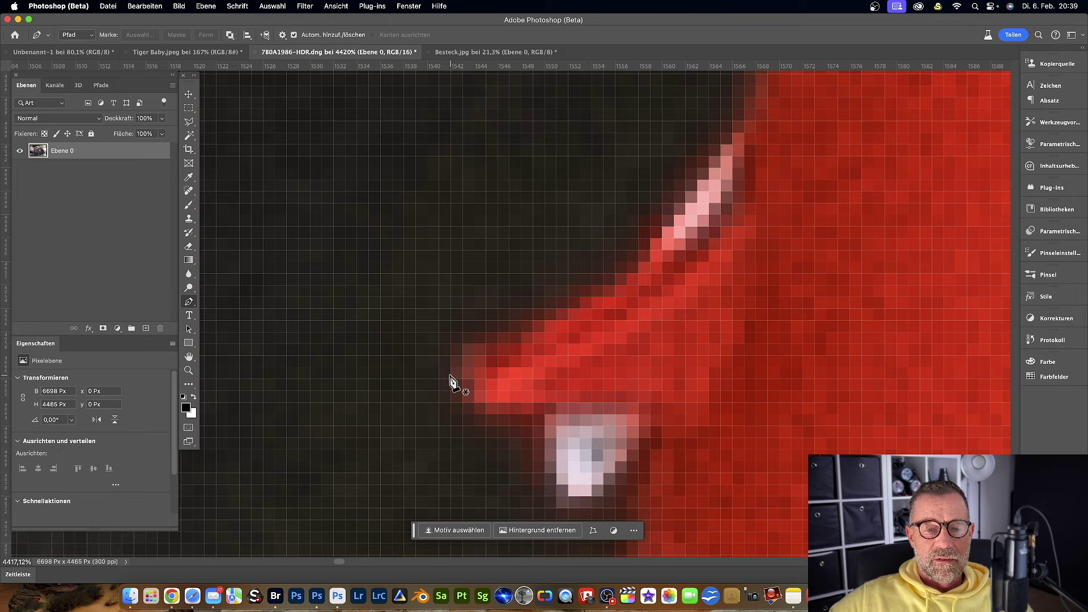
scroll(445, 381, up, 2)
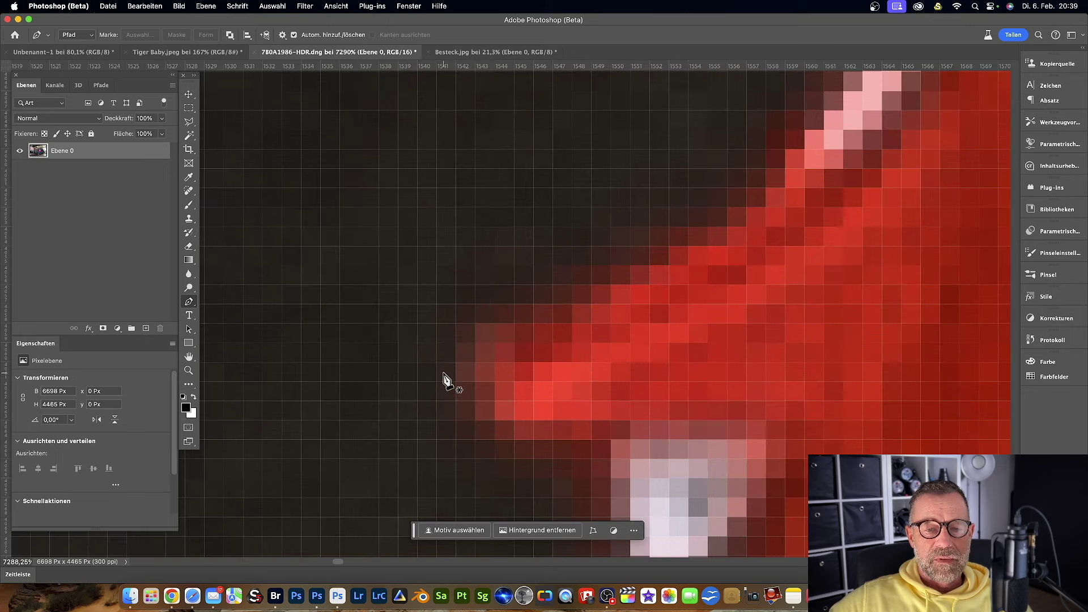
scroll(445, 381, up, 2)
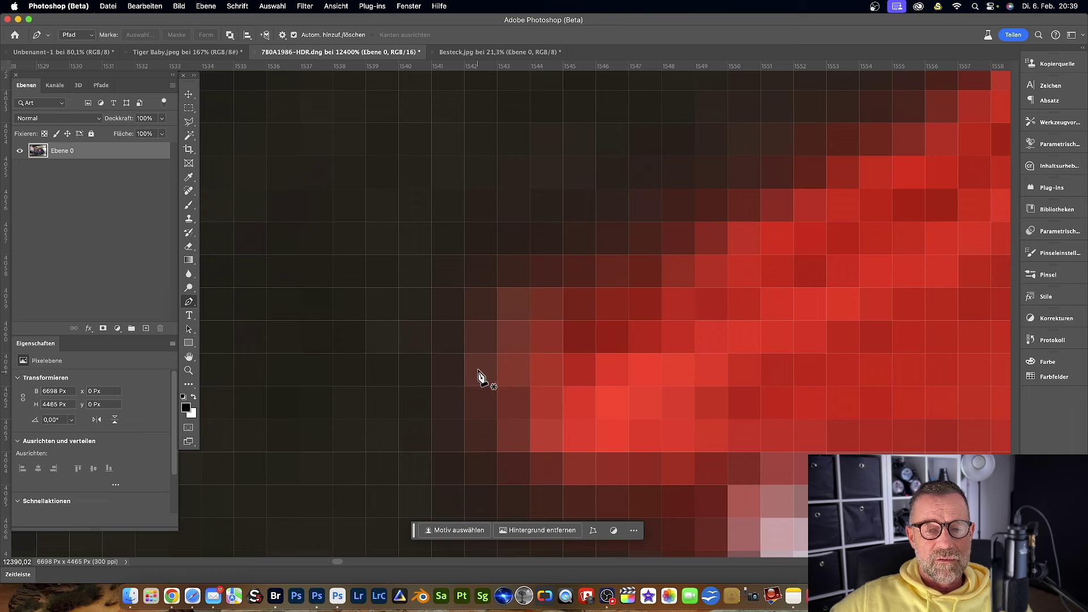
Place six Pen anchor points along the plug's stair-stepped pixel edge
click(465, 353)
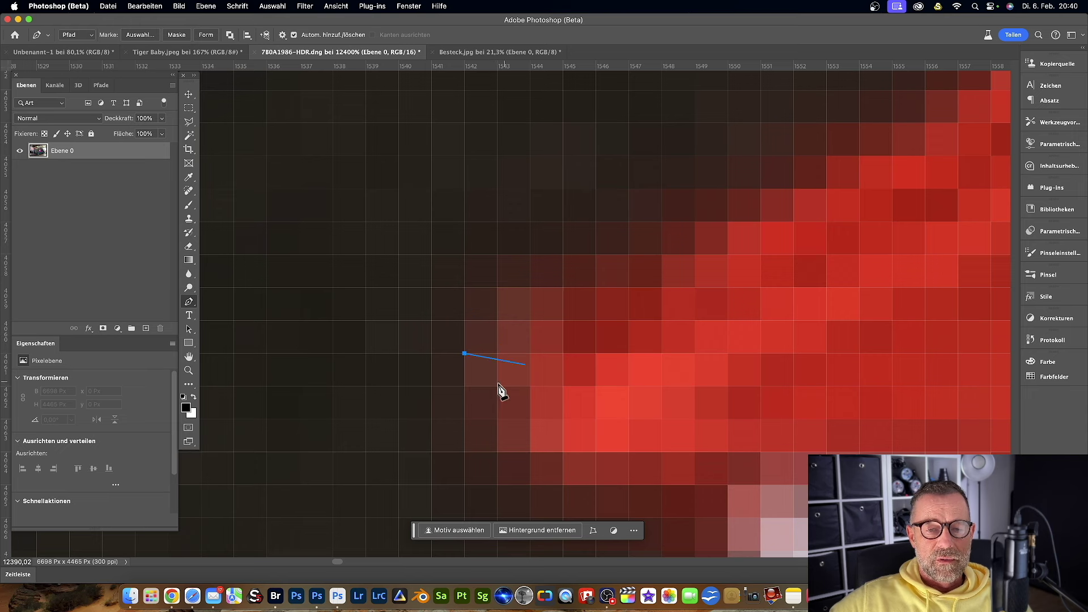
click(530, 320)
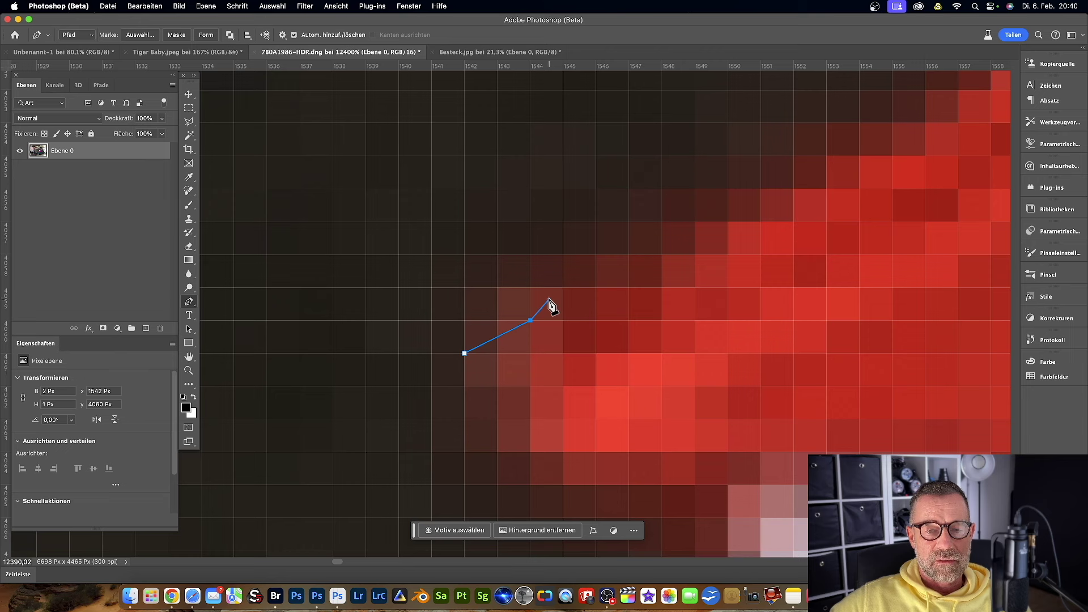
click(563, 288)
click(595, 288)
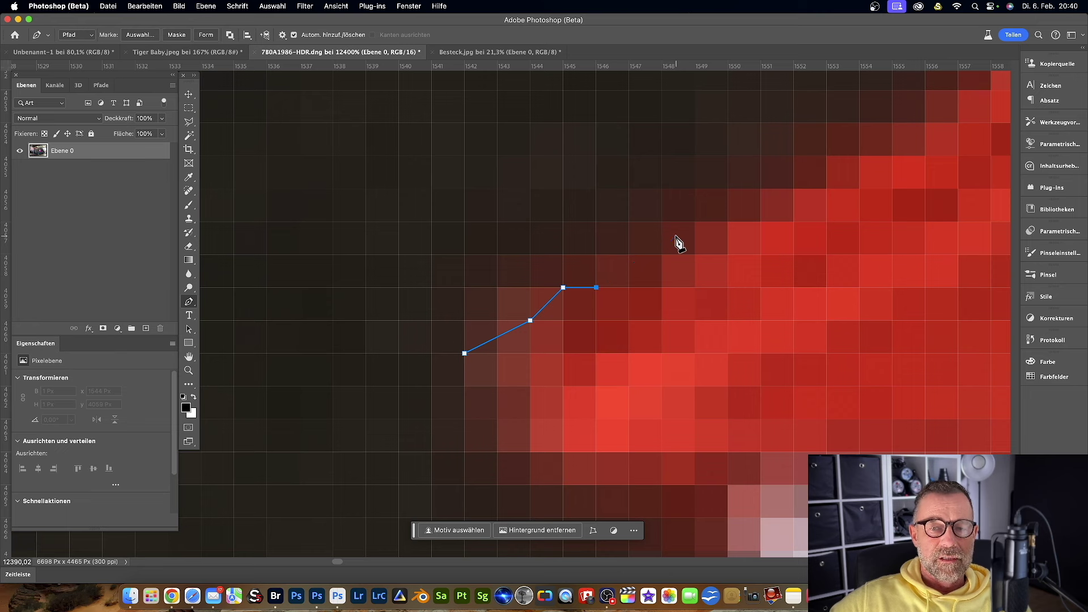
click(661, 221)
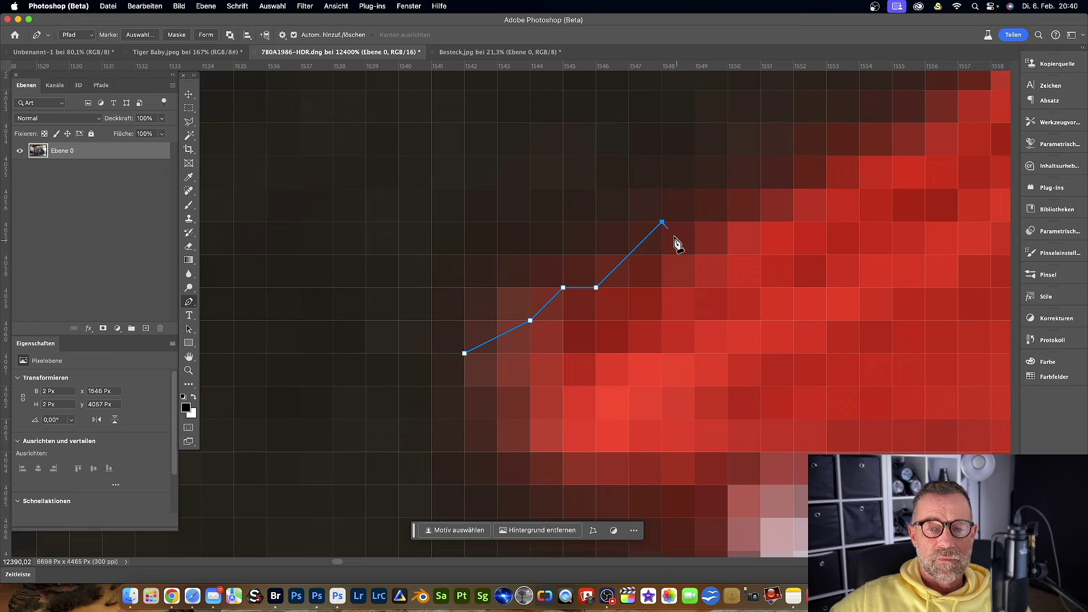
click(695, 188)
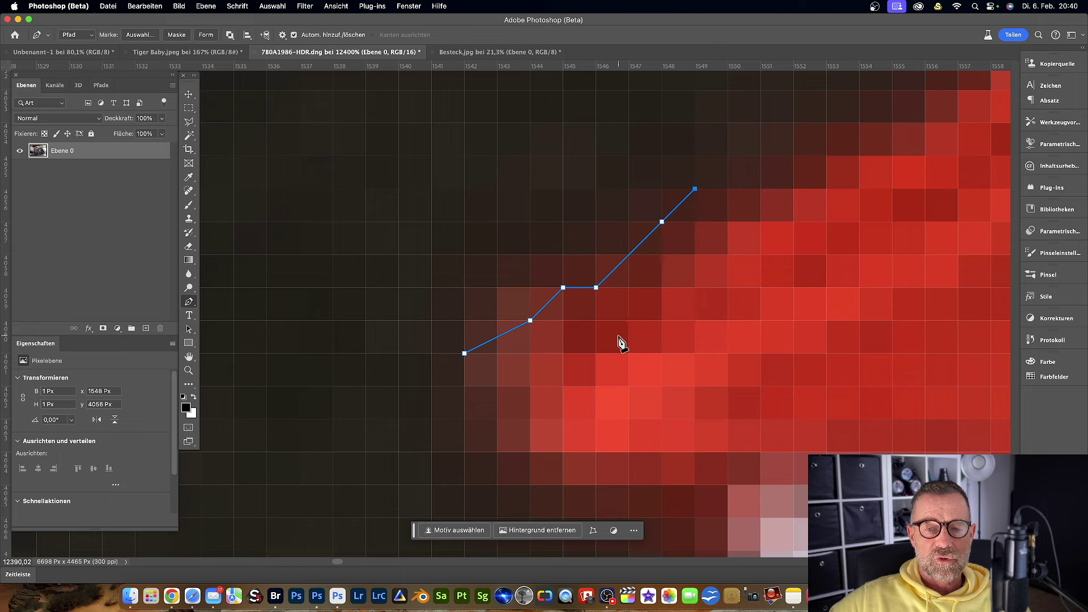
scroll(620, 343, down, 5)
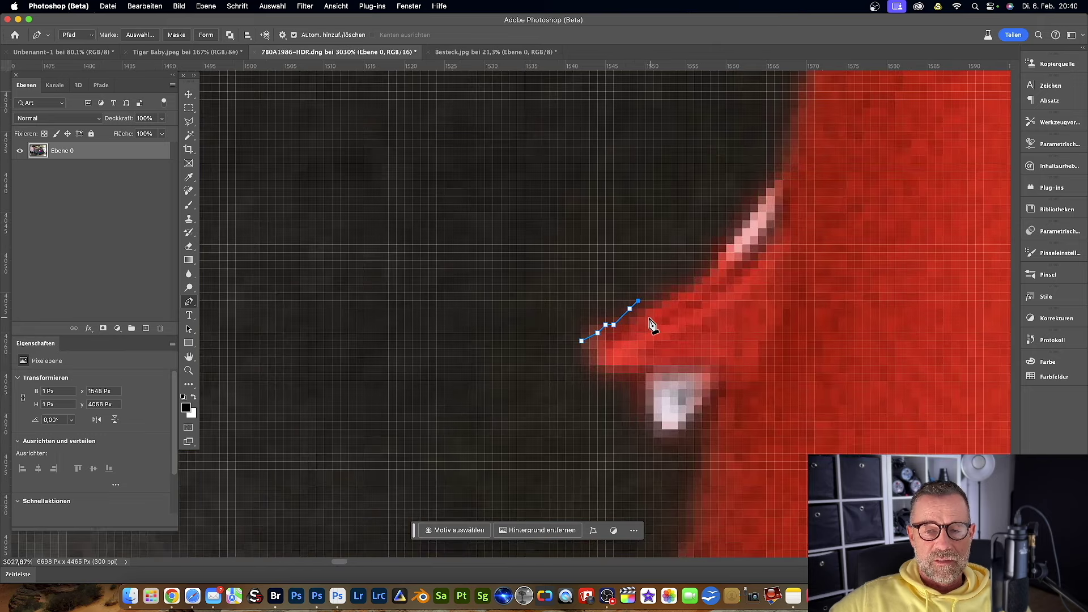
scroll(650, 326, up, 4)
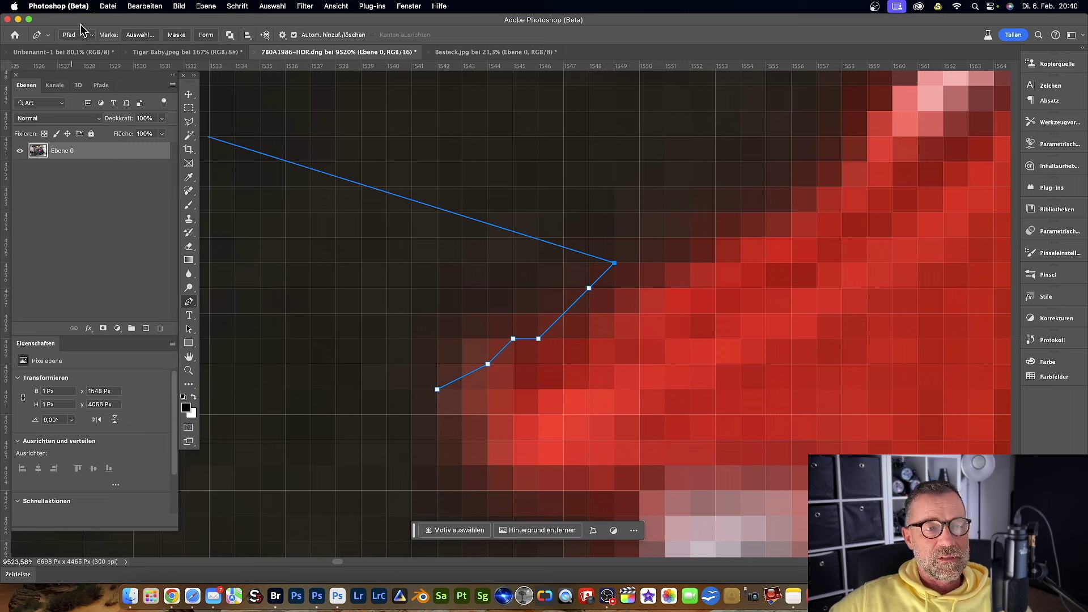
click(64, 8)
mouse_move(56, 46)
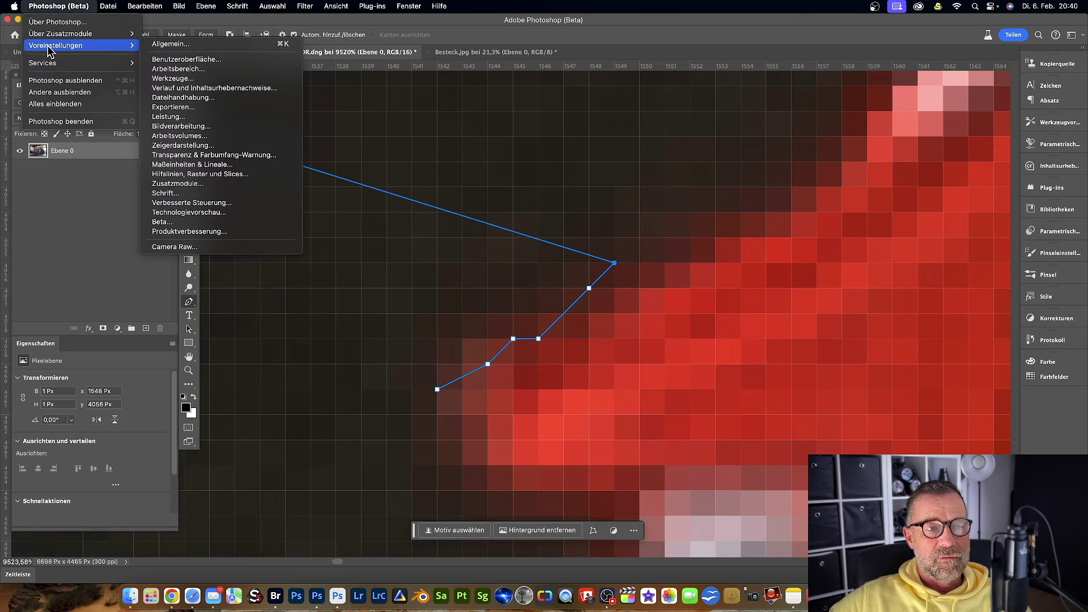
Extend the pen path with five more anchors up the plug's upper edge
click(170, 79)
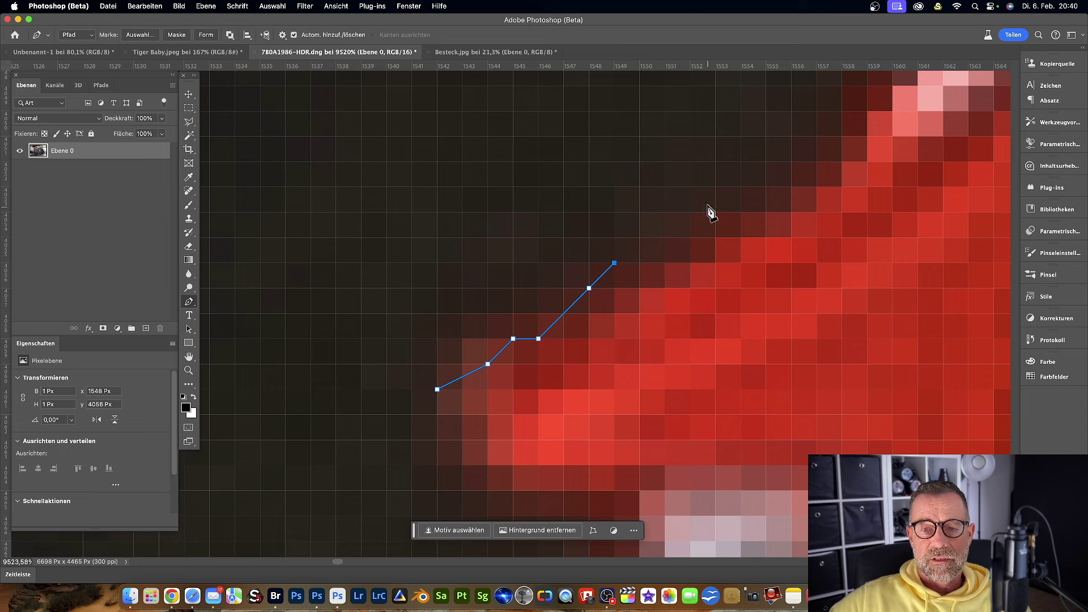
click(704, 199)
click(734, 173)
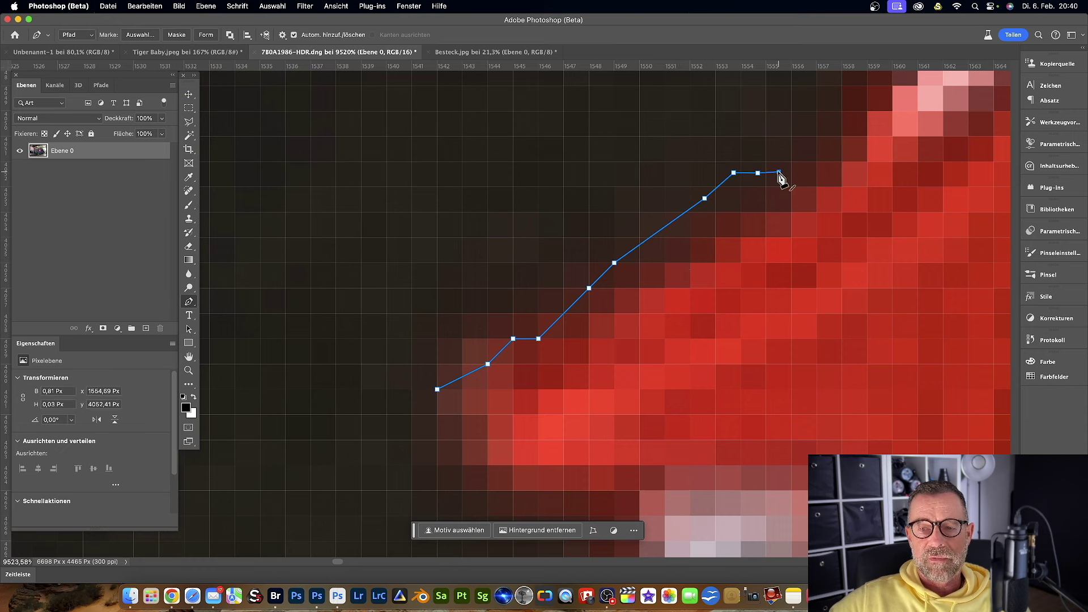
click(805, 150)
click(805, 123)
click(835, 93)
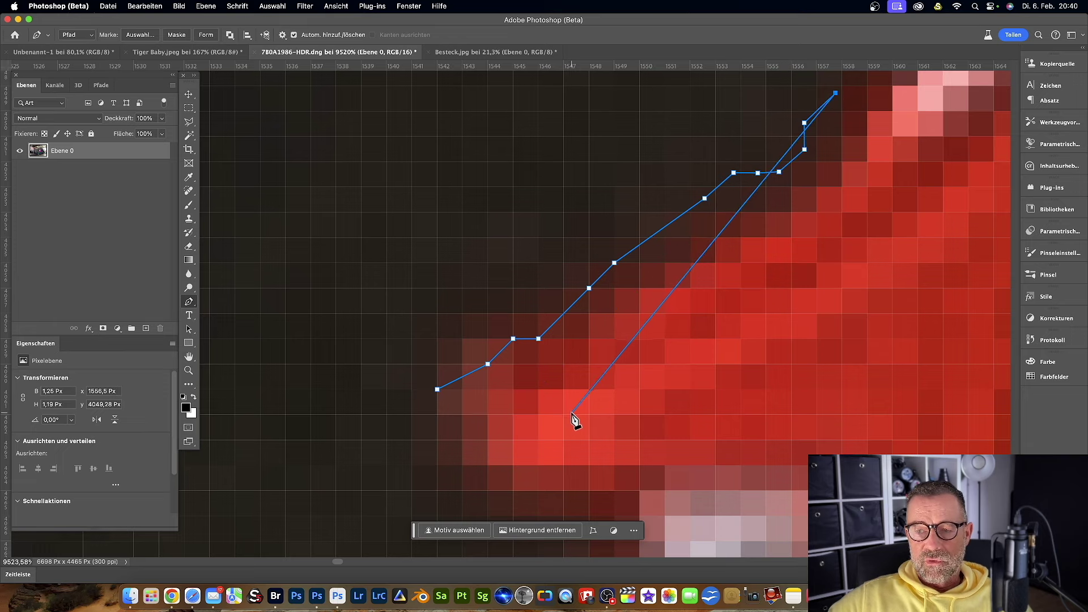
Zoom in on the white highlight and bring the path's anchors back into view
scroll(575, 422, down, 10)
scroll(577, 431, down, 5)
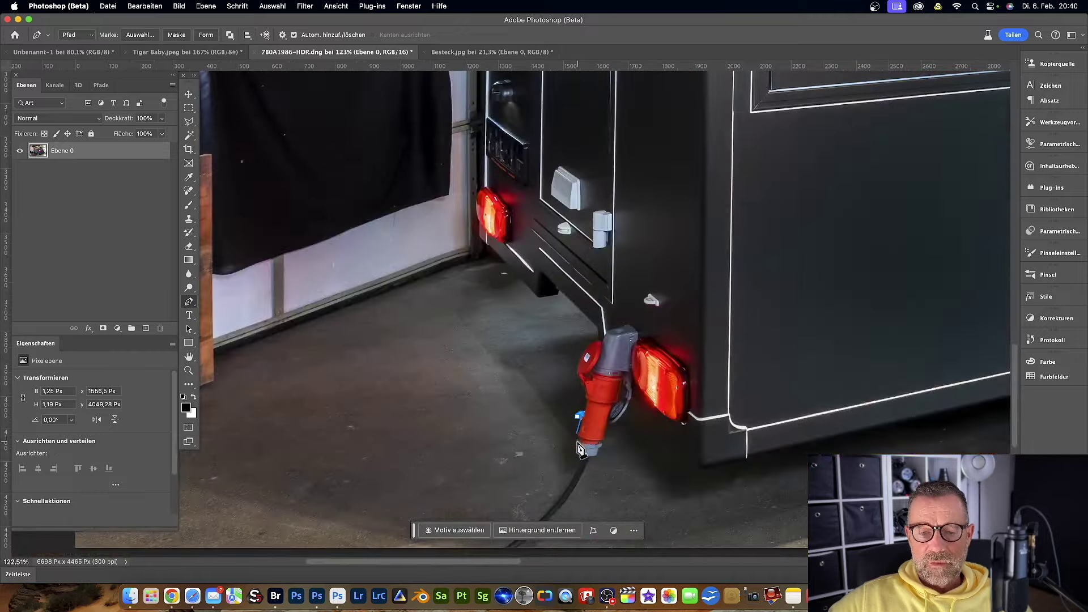
scroll(579, 447, up, 3)
scroll(583, 449, up, 5)
scroll(585, 444, up, 5)
scroll(585, 437, up, 3)
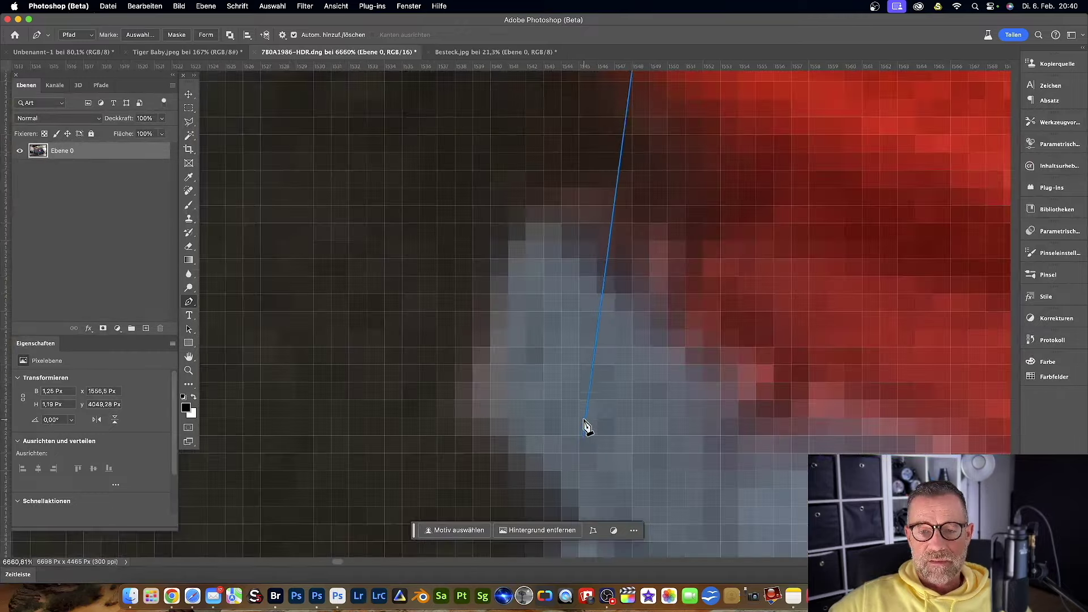
scroll(585, 429, down, 5)
scroll(632, 334, up, 2)
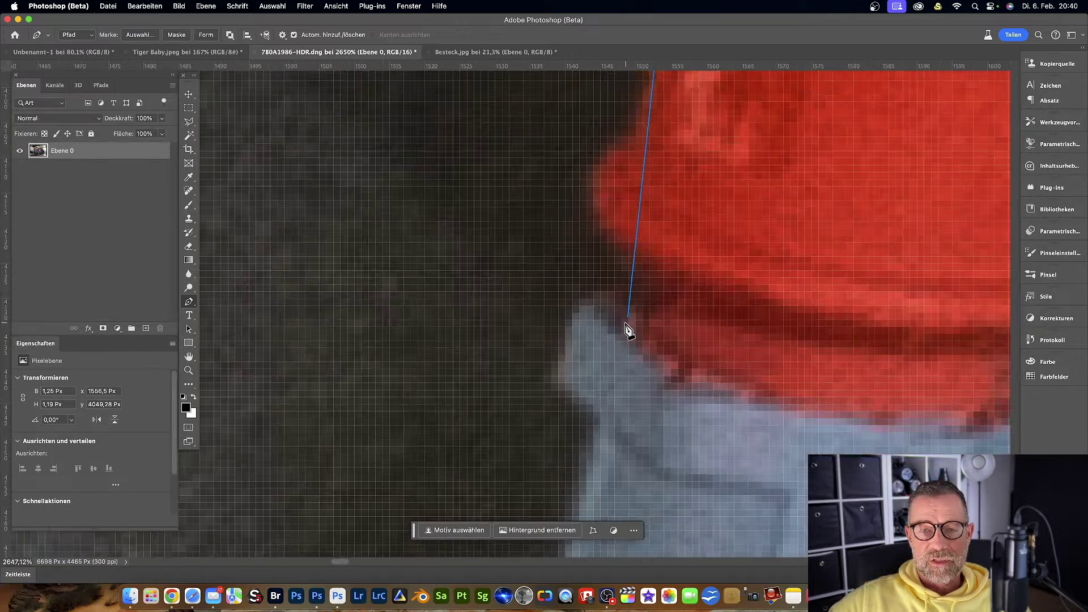
mouse_move(631, 255)
mouse_down()
mouse_move(535, 403)
mouse_move(517, 289)
mouse_move(573, 391)
mouse_up()
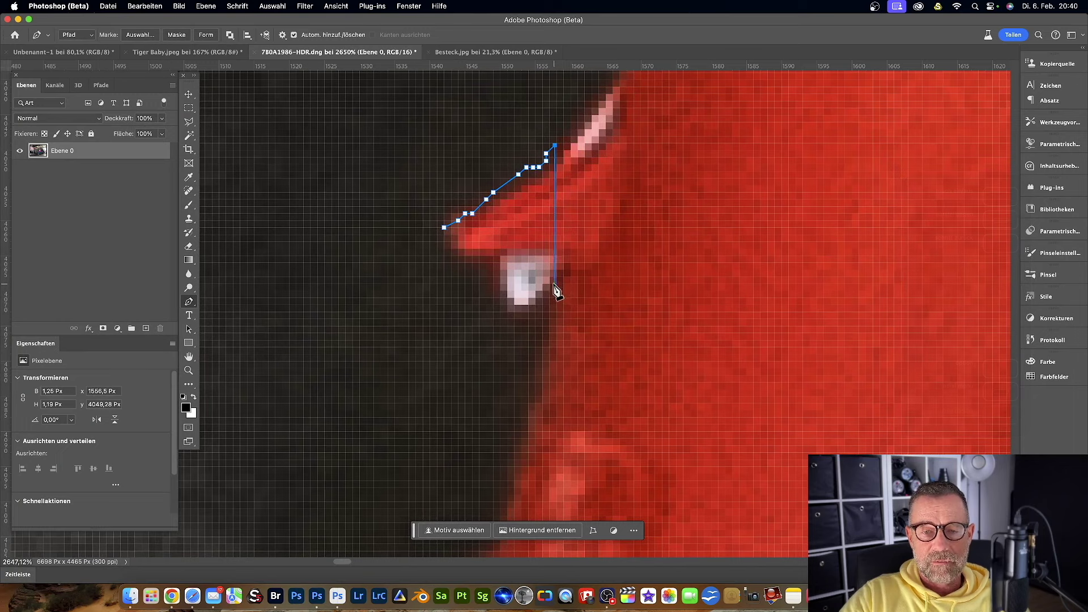
scroll(556, 290, up, 3)
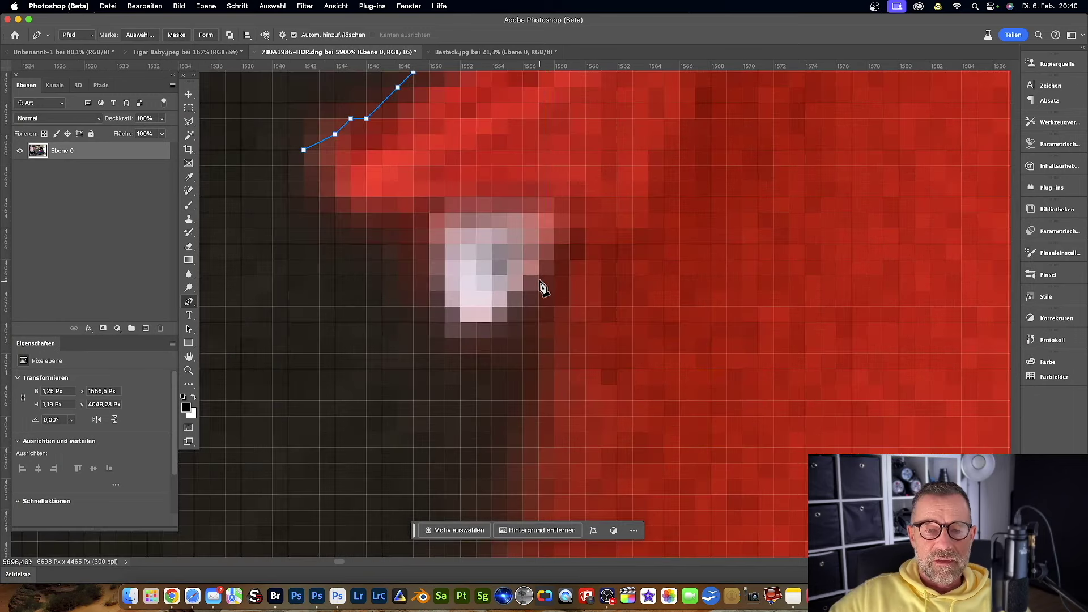
Open the Werkzeuge tool preferences and confirm them with OK
click(108, 6)
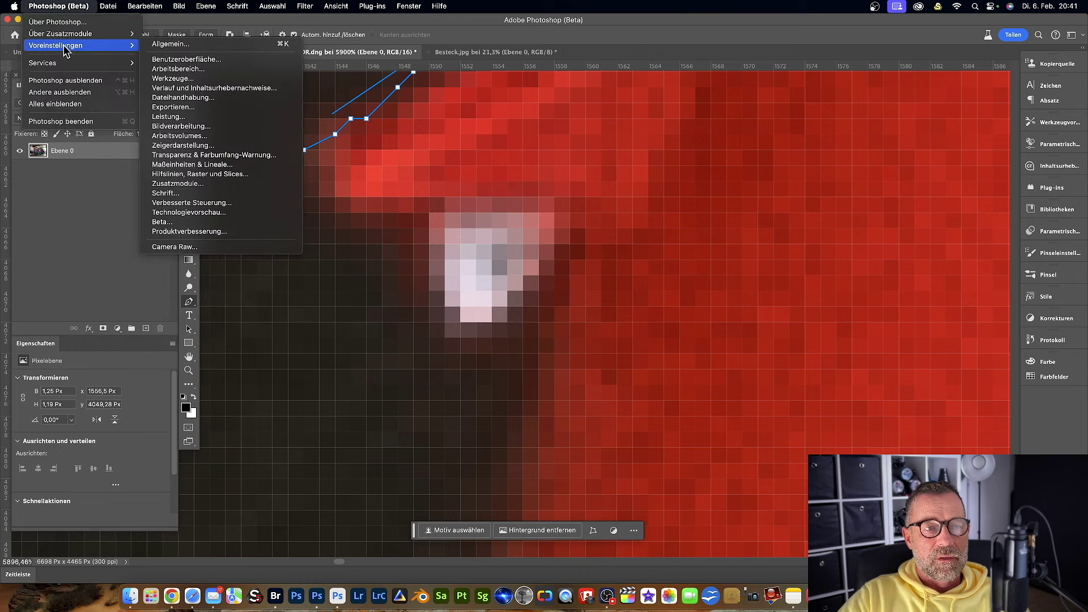
click(163, 79)
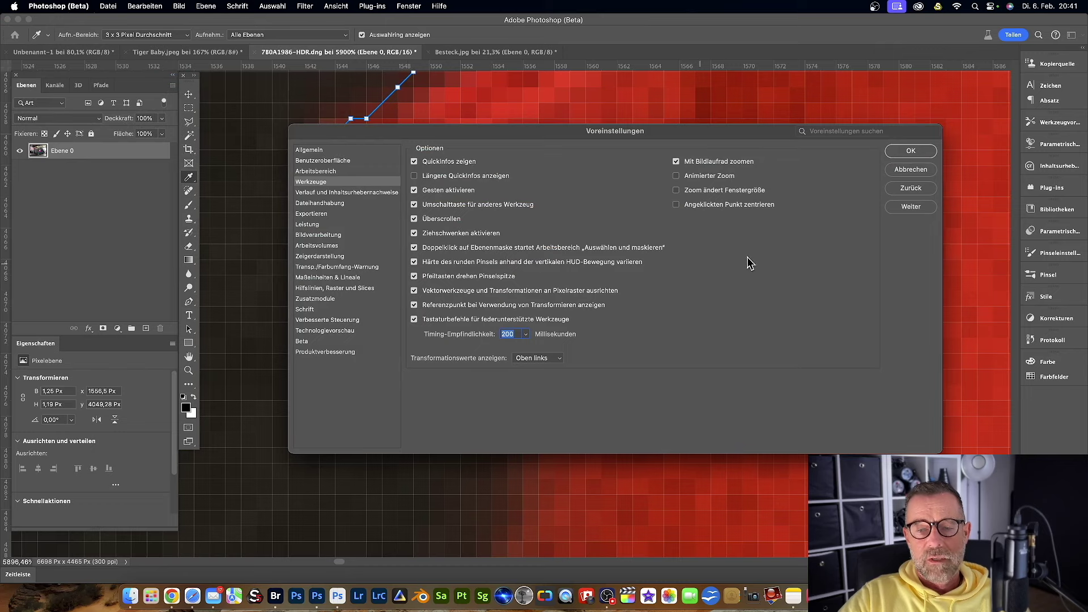
click(910, 151)
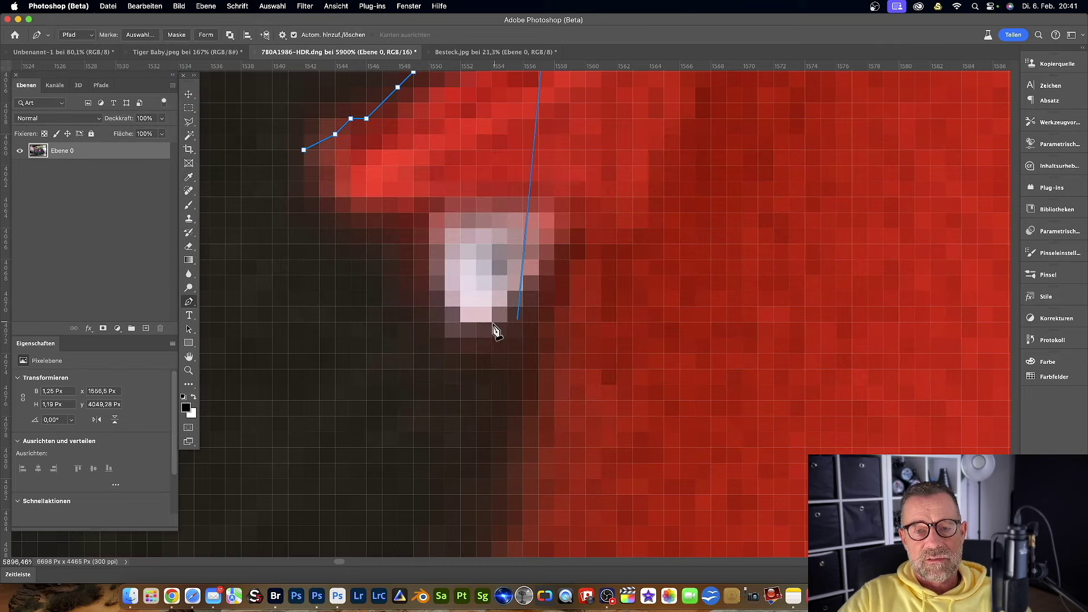
Add stepped anchors around the highlight's right and lower edges, turning up its left side
click(539, 261)
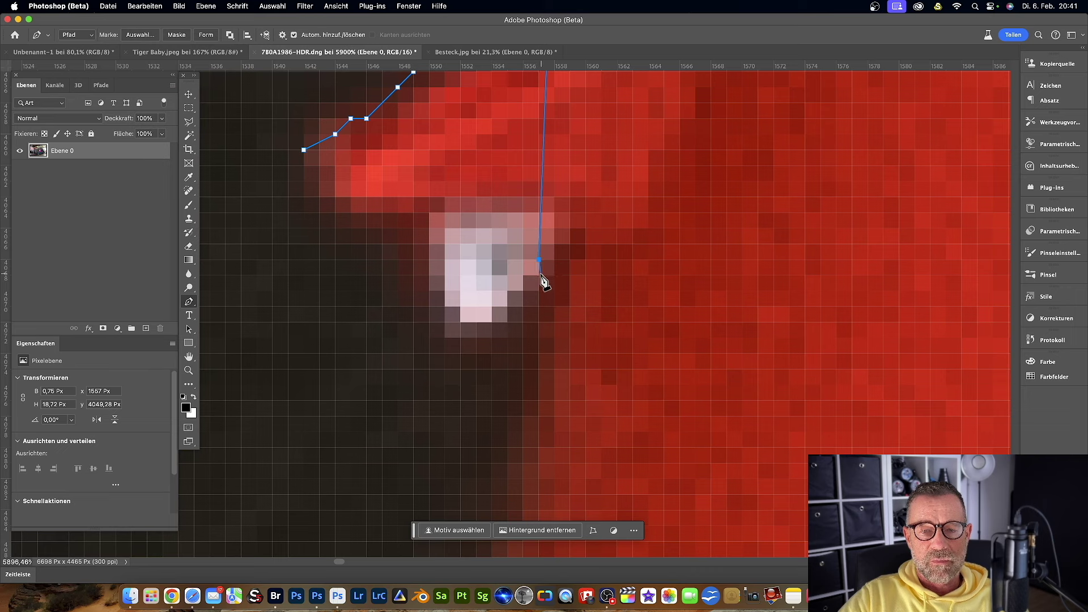
click(539, 275)
click(523, 276)
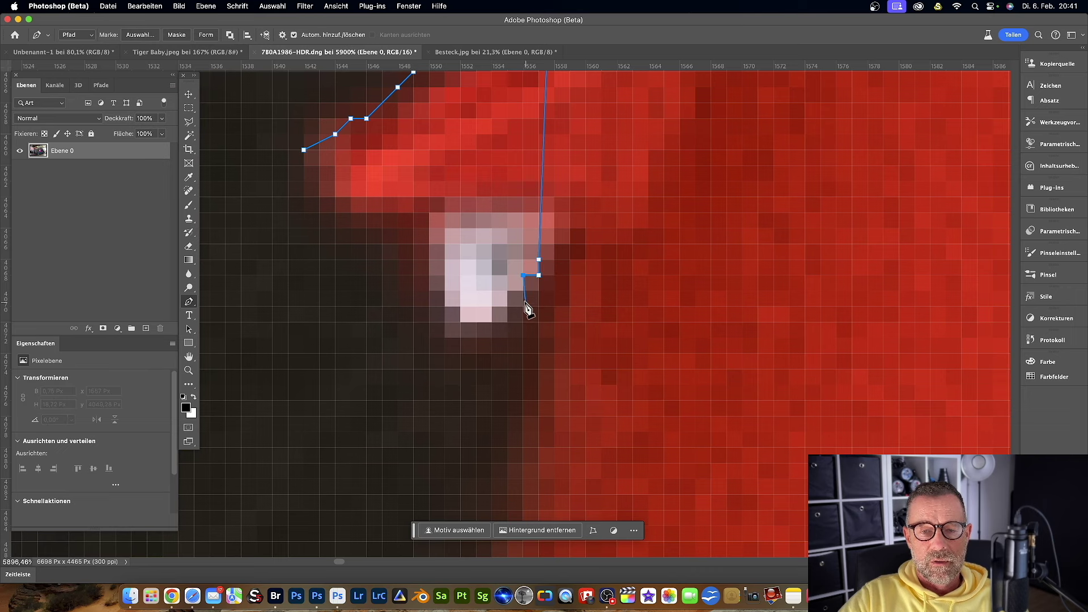
click(523, 291)
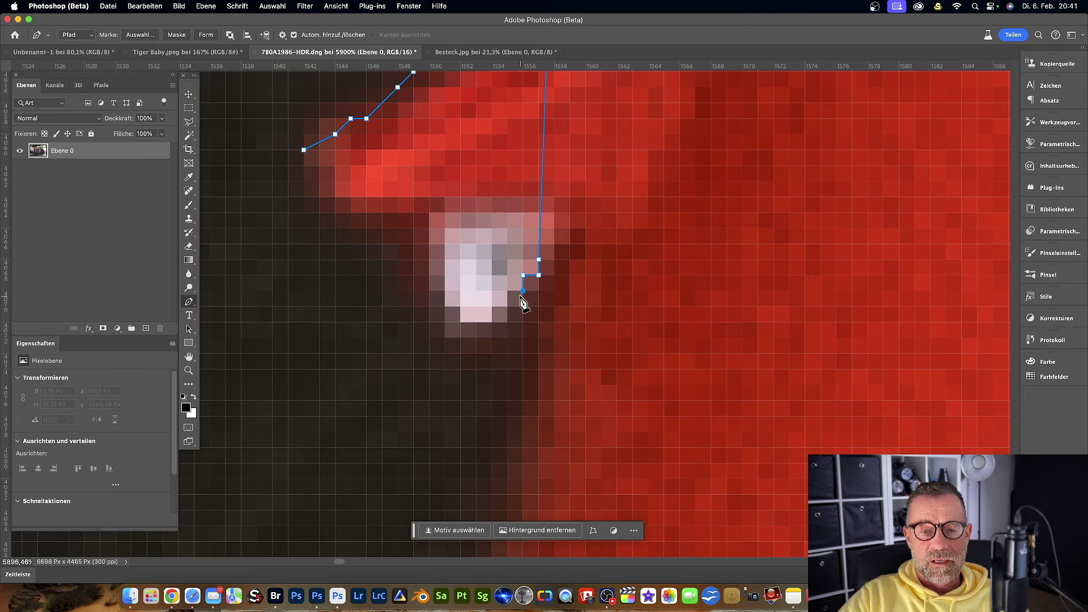
click(507, 290)
click(507, 307)
click(507, 322)
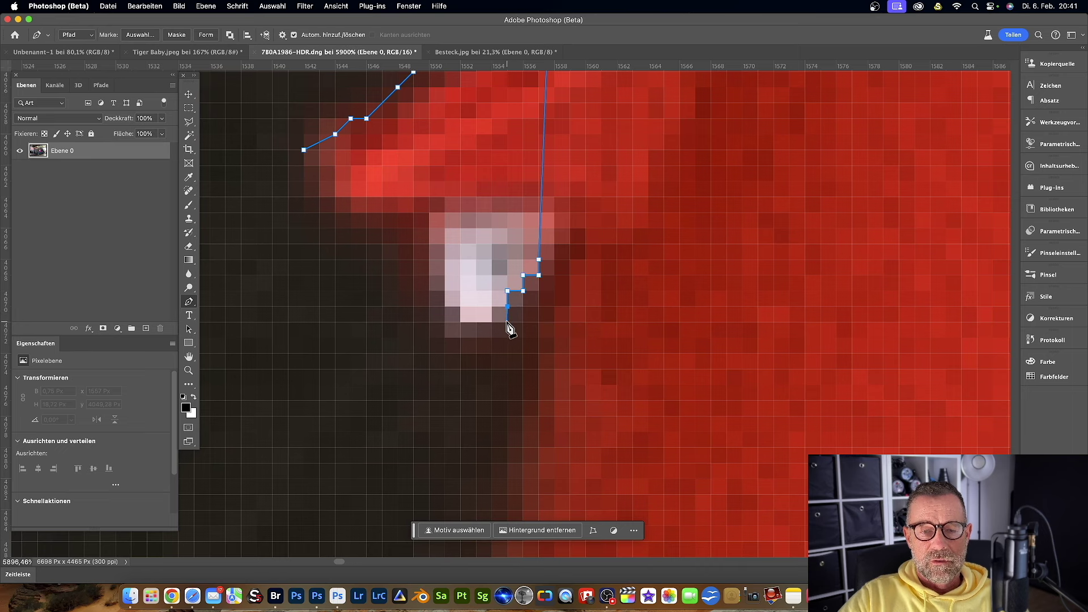
click(492, 322)
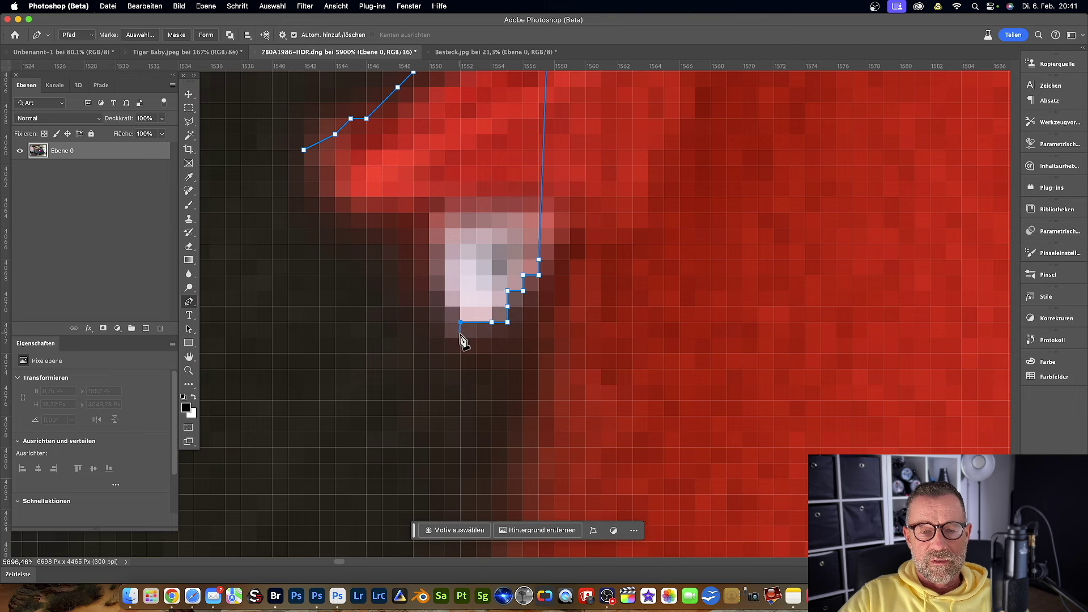
click(460, 307)
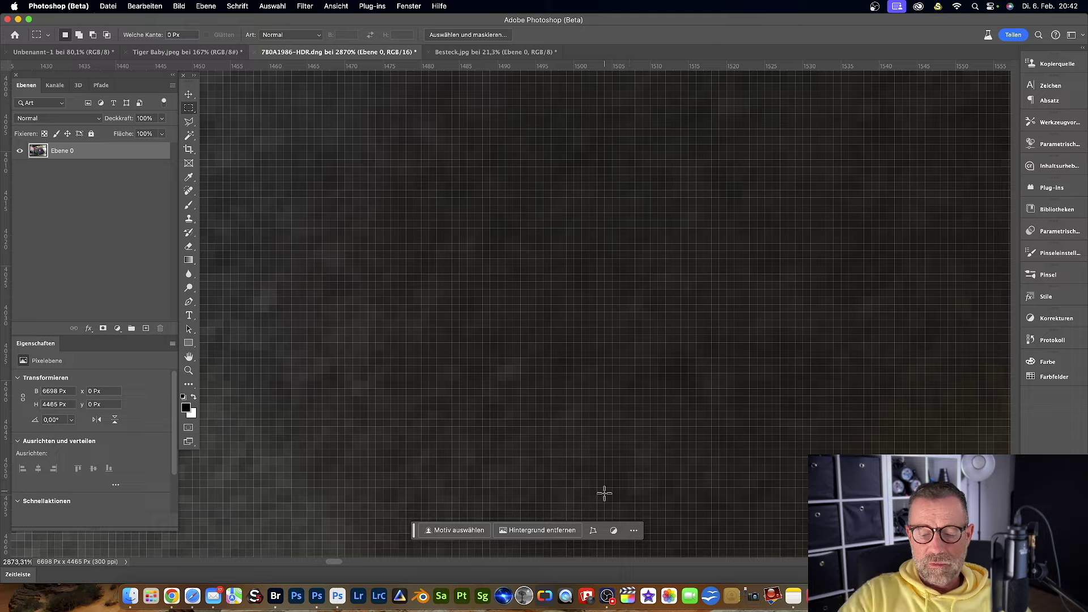
Pan back to the red plug's edge and open the Voreinstellungen menu
drag(626, 492, 287, 260)
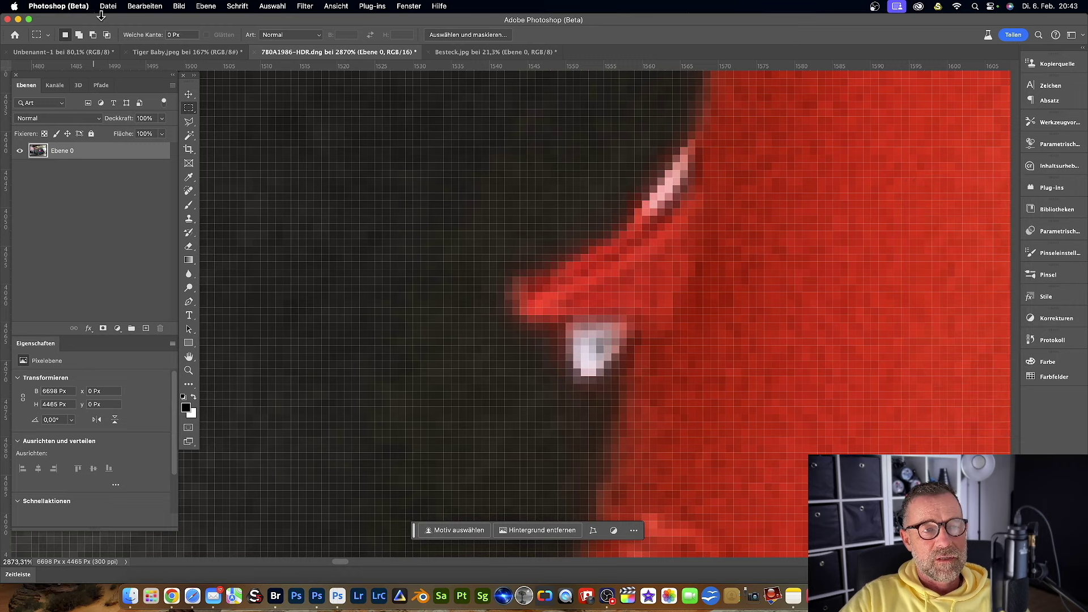
click(67, 7)
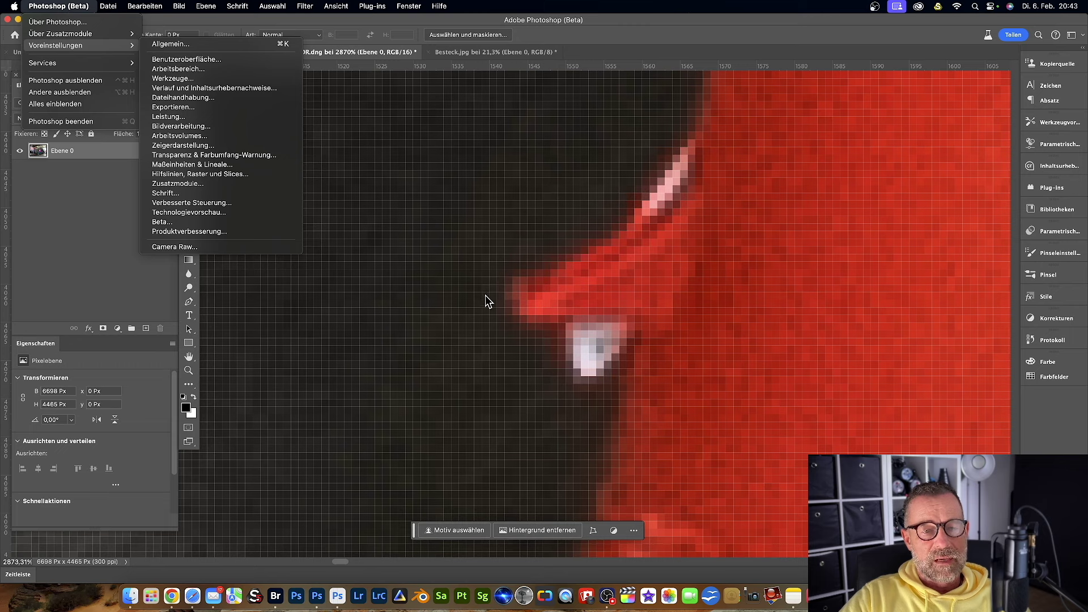
mouse_move(55, 45)
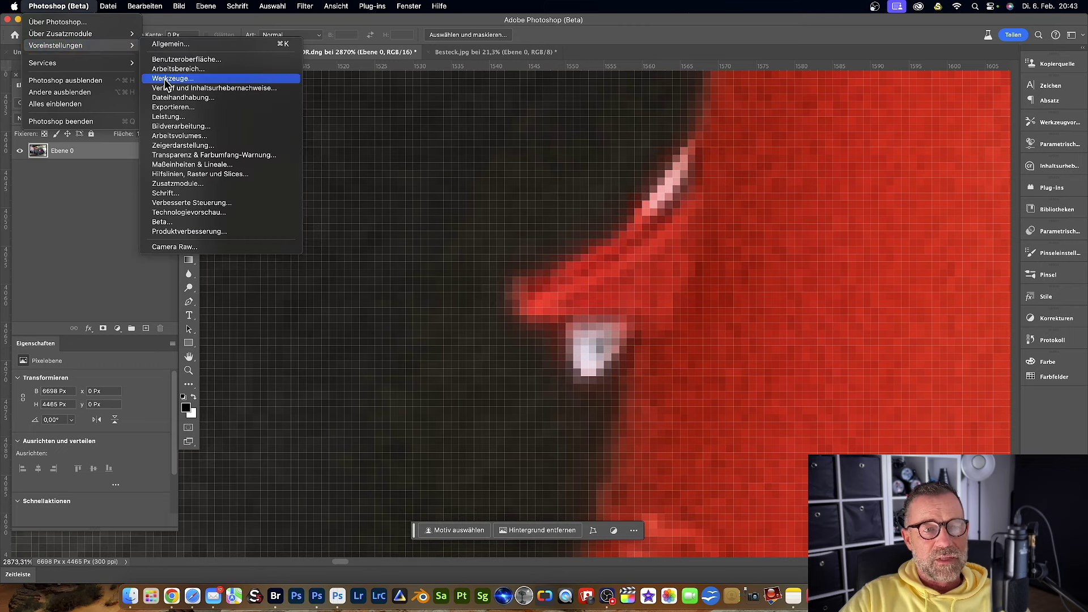
Turn off 'Vektorwerkzeuge und Transformationen an Pixelraster ausrichten' in the Werkzeuge preferences
click(163, 78)
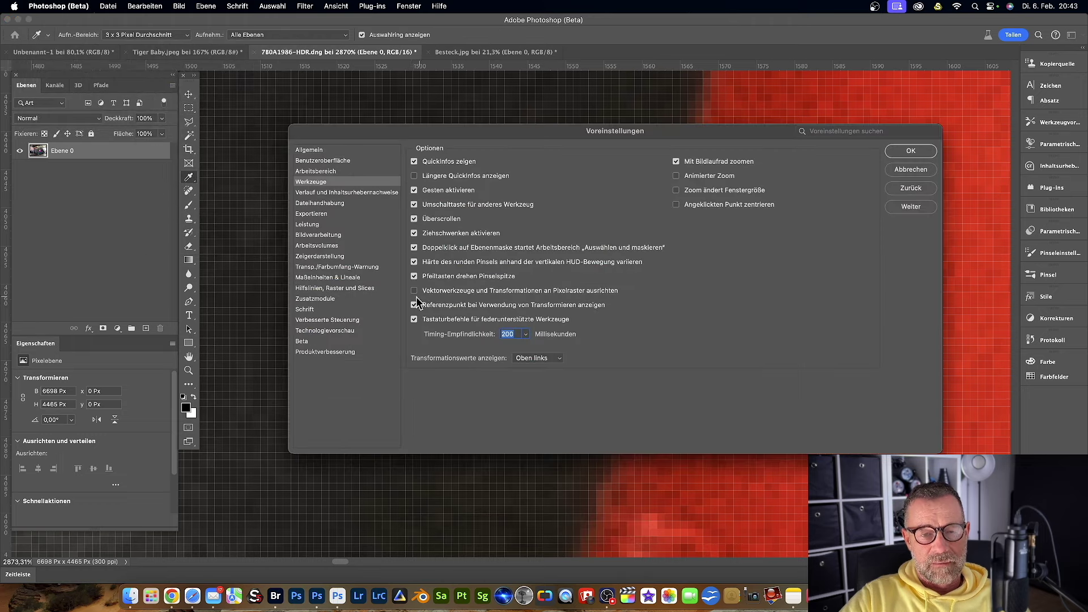
click(414, 290)
click(911, 151)
Draw a tiny marquee selection at the white spot, then deselect it
key(m)
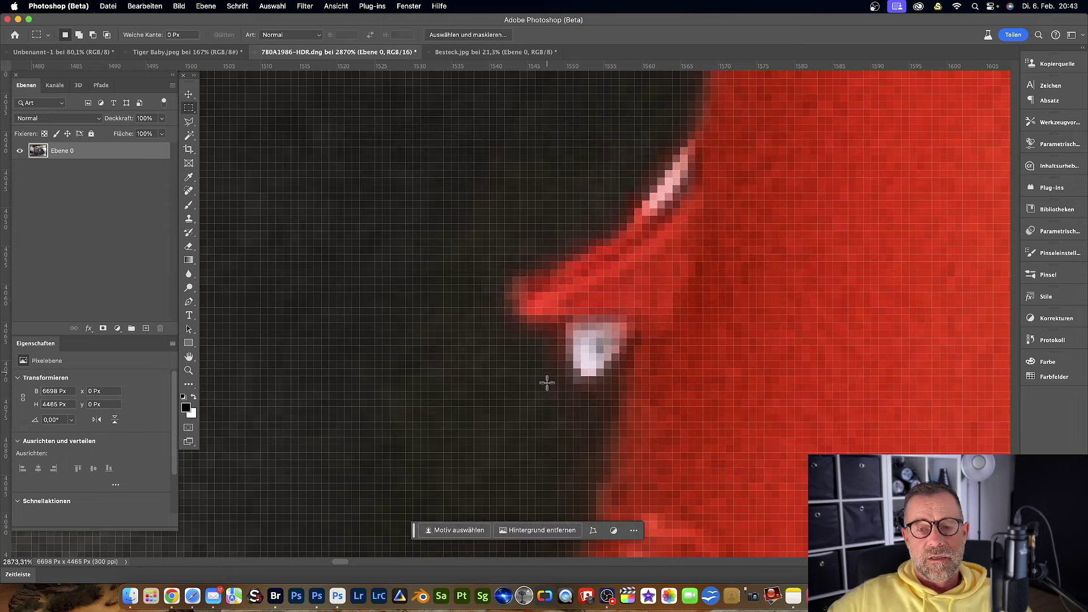
scroll(545, 362, down, 3)
scroll(543, 357, down, 2)
scroll(541, 352, up, 5)
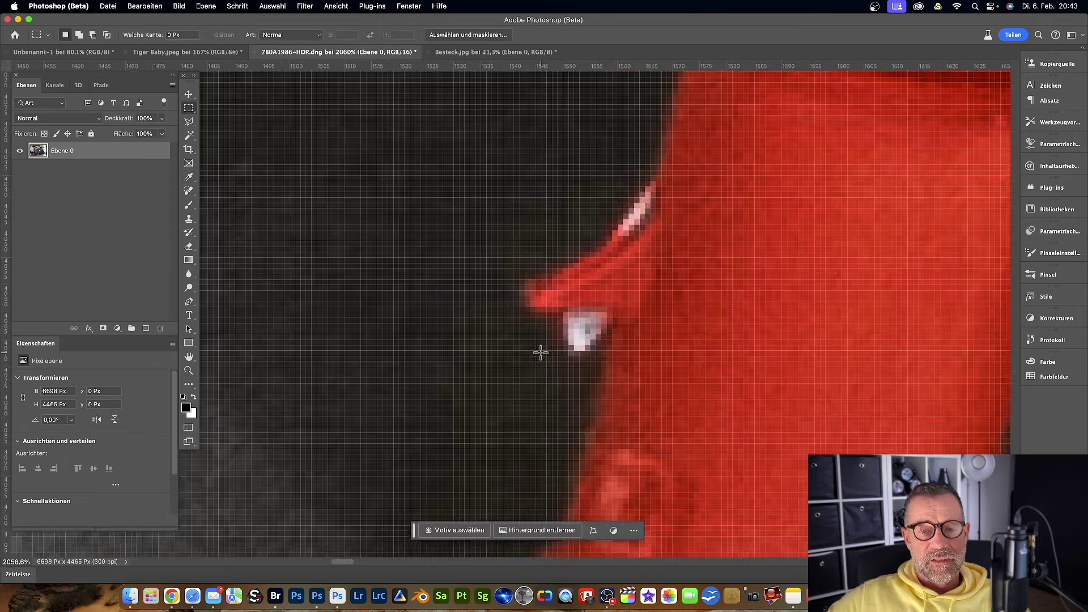
scroll(540, 352, down, 2)
scroll(539, 353, down, 2)
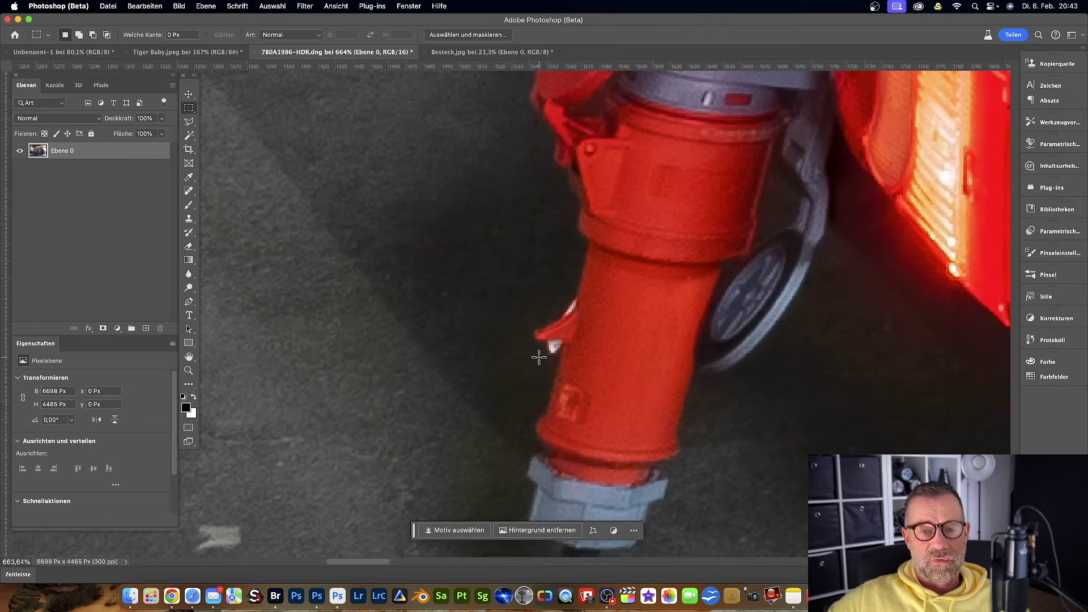
drag(537, 327, 533, 332)
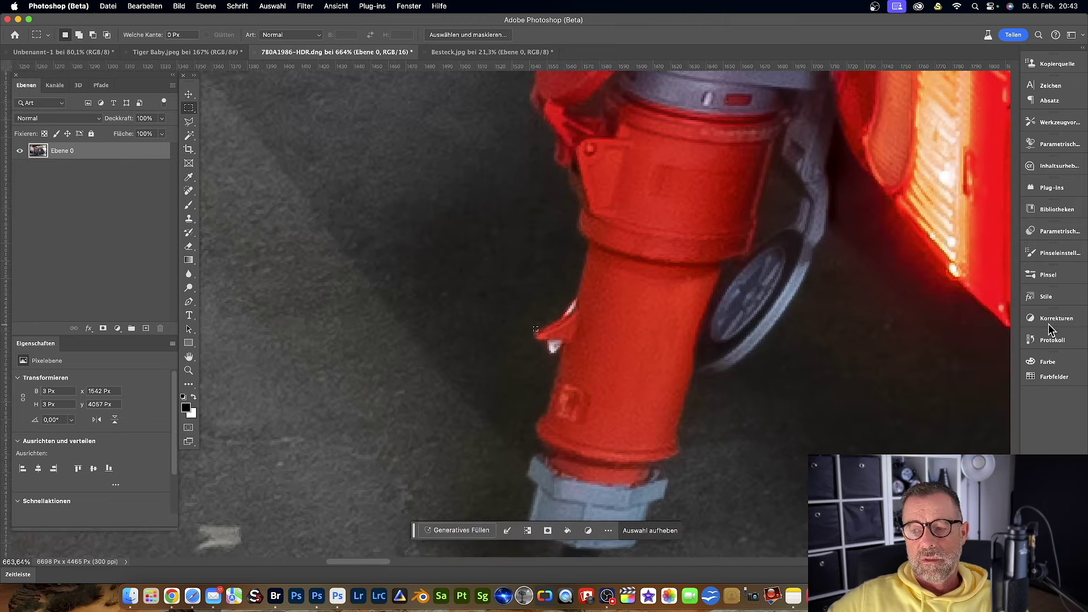
click(272, 6)
click(286, 33)
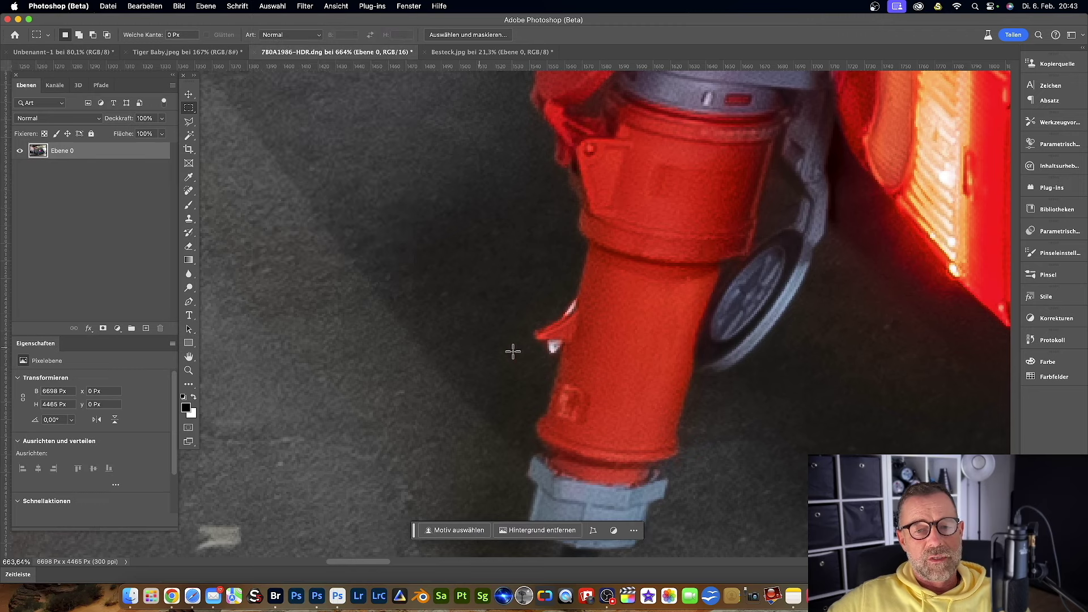
Start a new pen path at the plug's left edge, dragging a free segment toward its collar
scroll(558, 349, up, 5)
scroll(558, 344, down, 2)
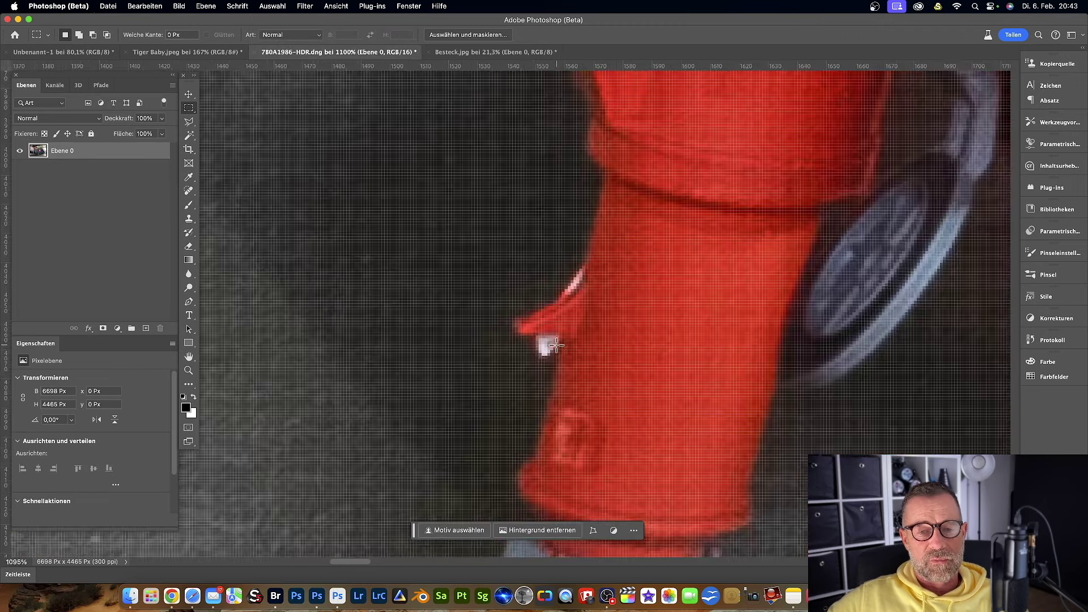
scroll(543, 328, down, 2)
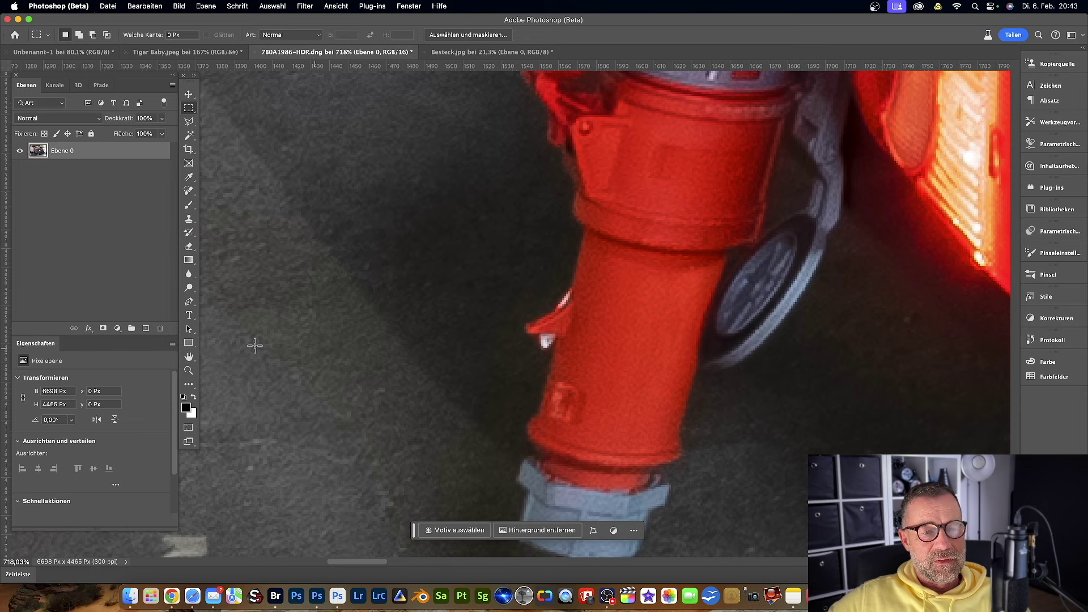
click(189, 302)
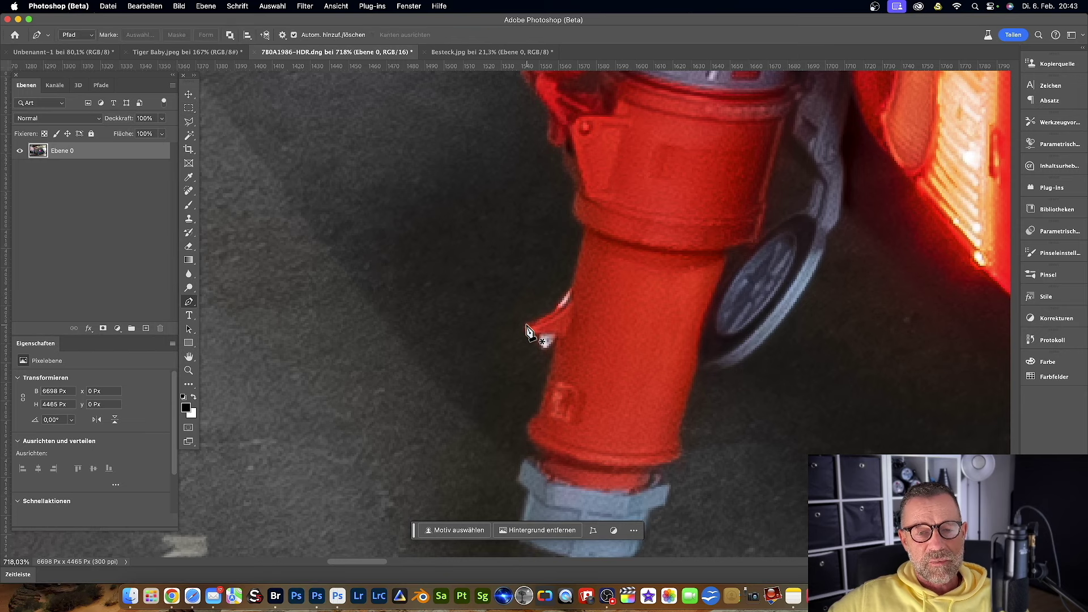
click(526, 325)
mouse_move(537, 320)
mouse_down()
mouse_move(567, 297)
mouse_move(571, 209)
mouse_up()
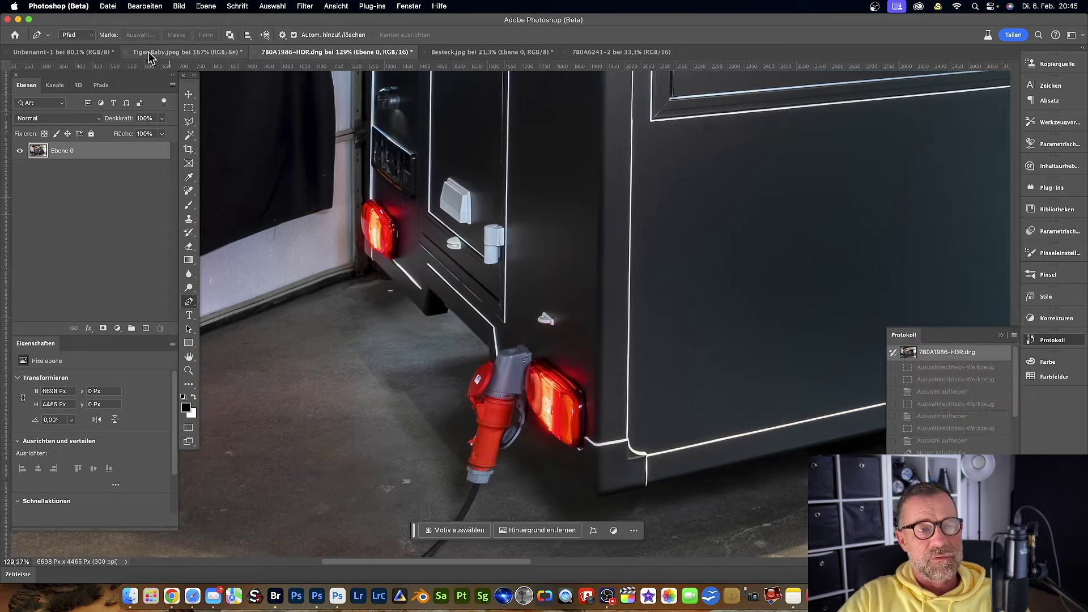
Switch to the 7B0A6241-2 canal bridge photo, collapse History, and begin sky replacement
click(610, 54)
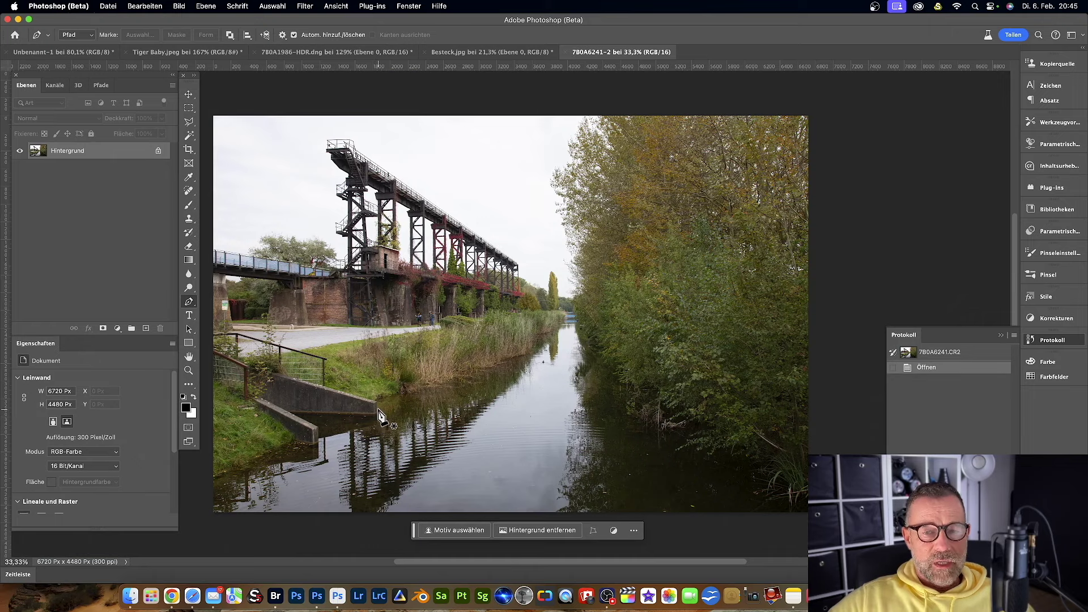
click(1001, 335)
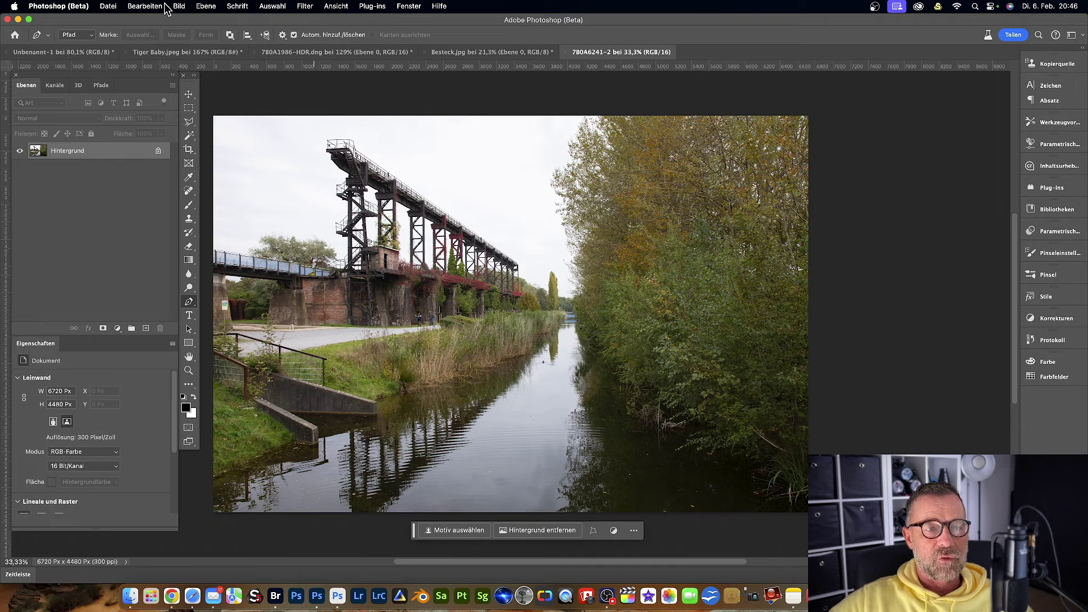
click(145, 6)
click(150, 280)
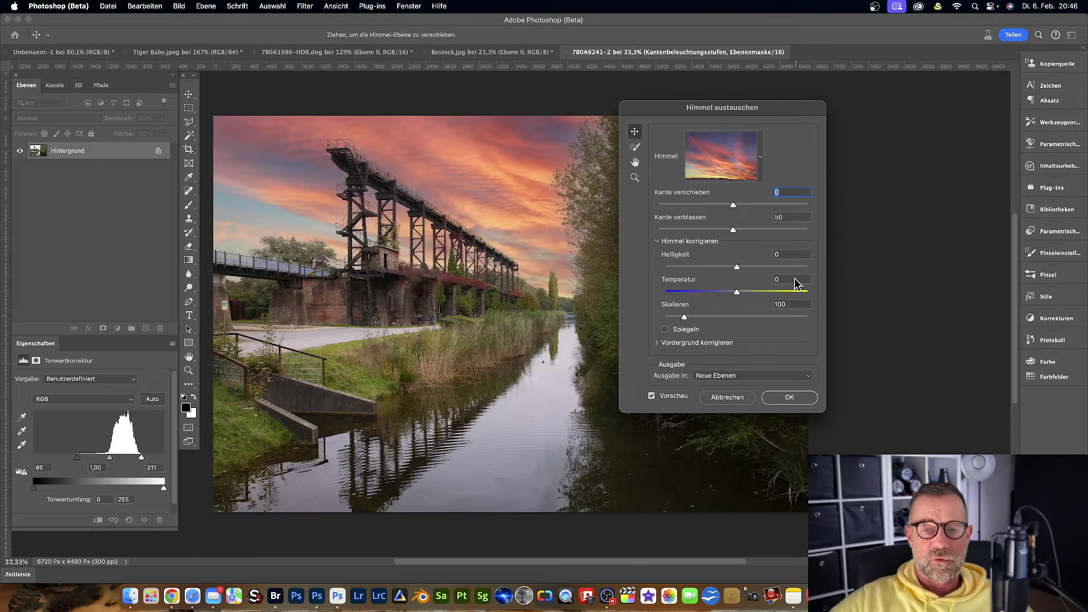
Apply the pink sunset sky replacement to the canal photo and select the Himmel layer
click(789, 398)
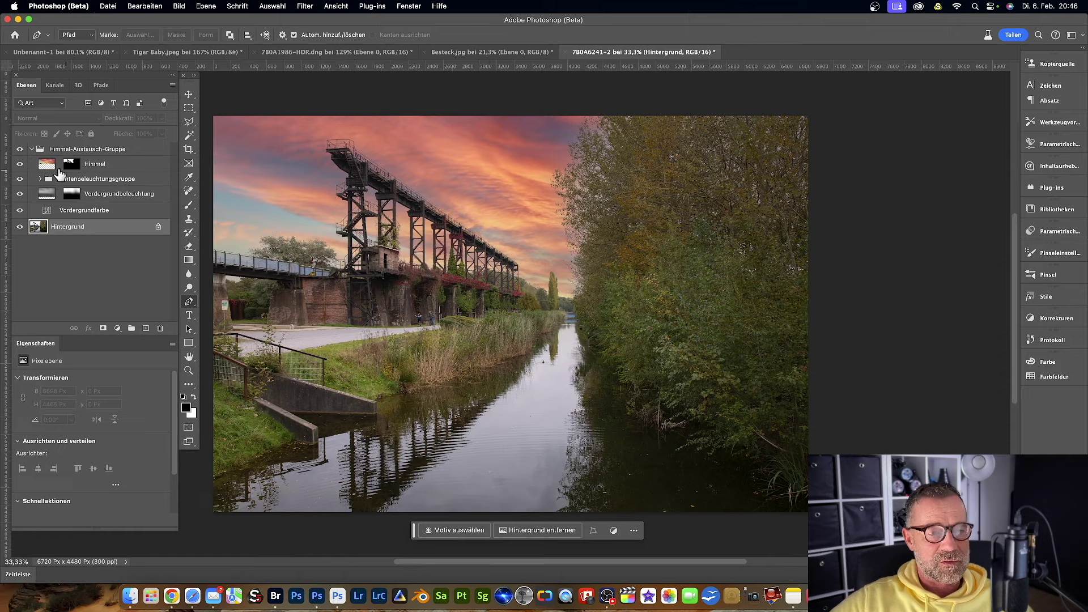
click(50, 168)
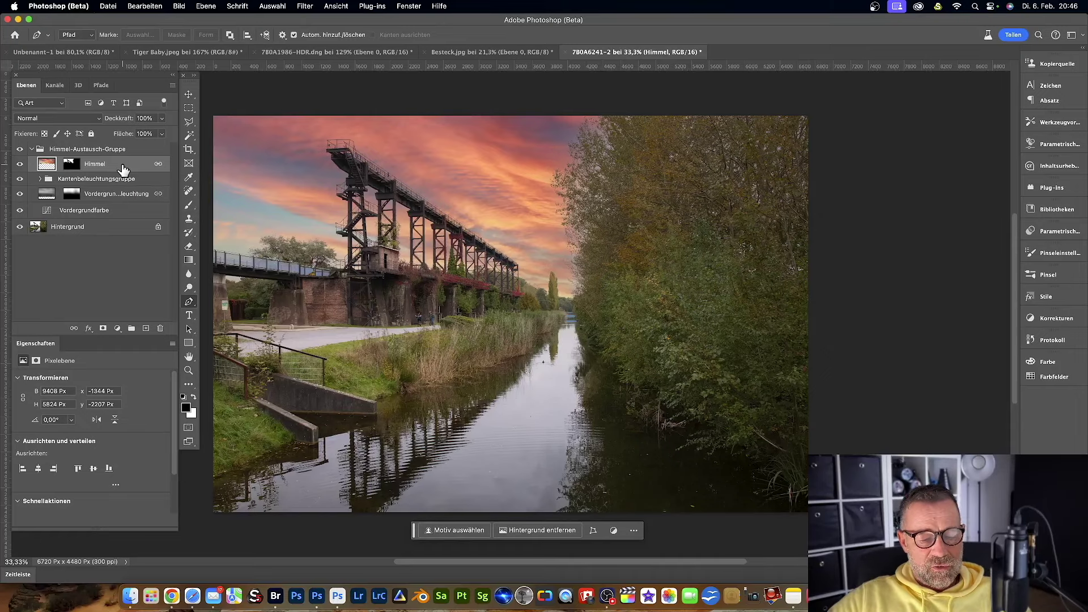
Duplicate the Himmel layer to the top as Himmel Kopie and delete its mask
drag(130, 169, 131, 147)
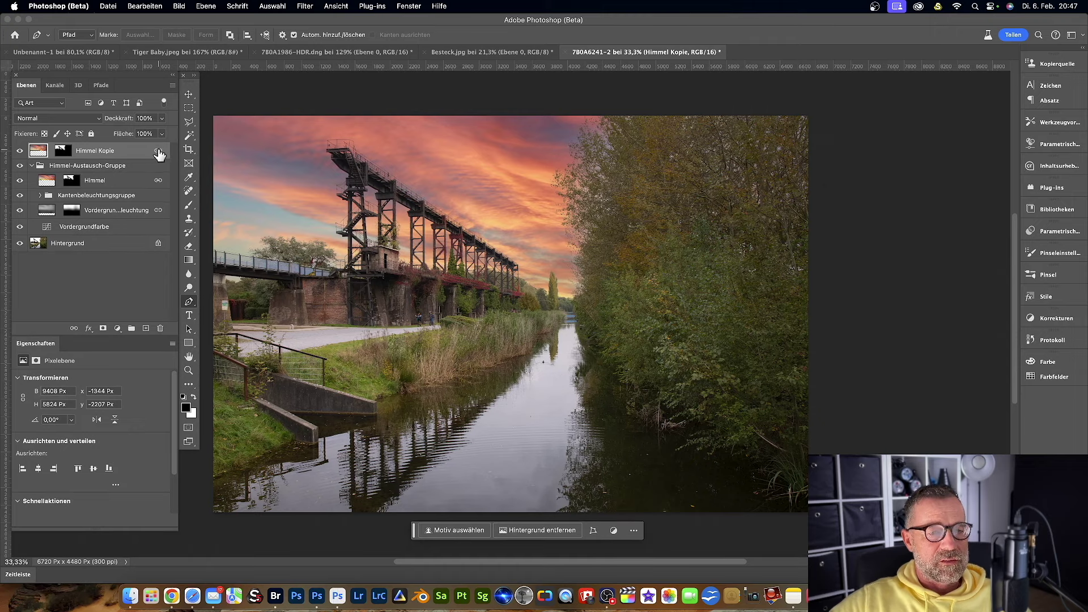
click(74, 329)
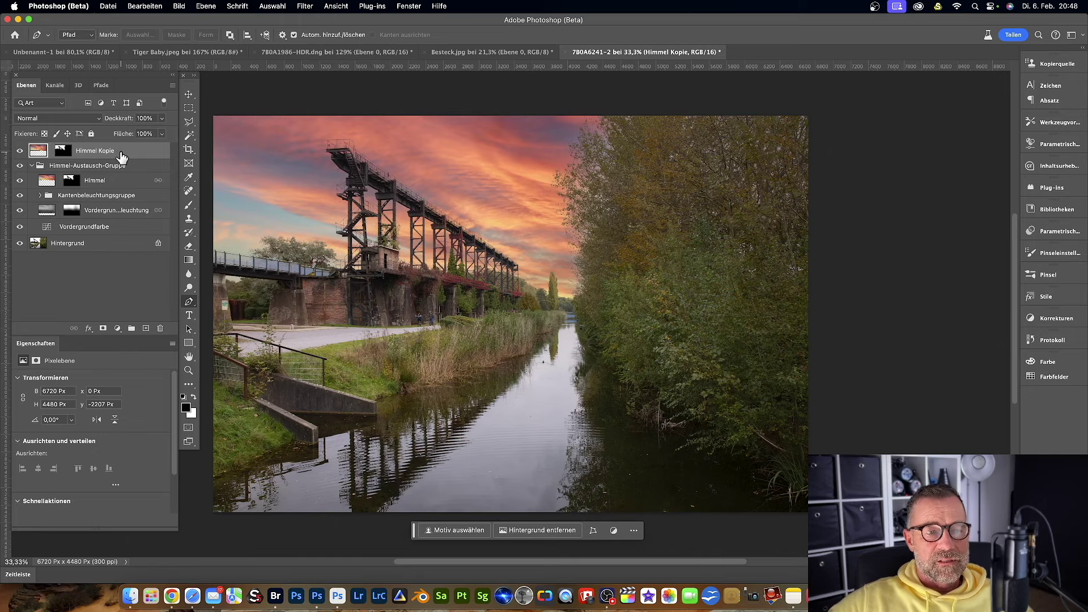
click(61, 151)
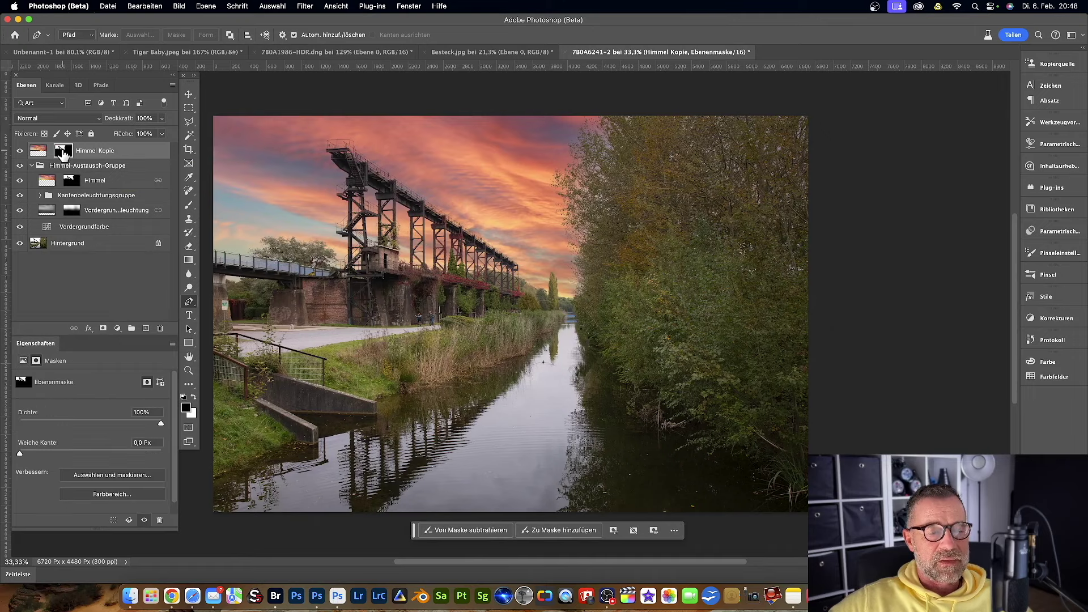
right_click(63, 153)
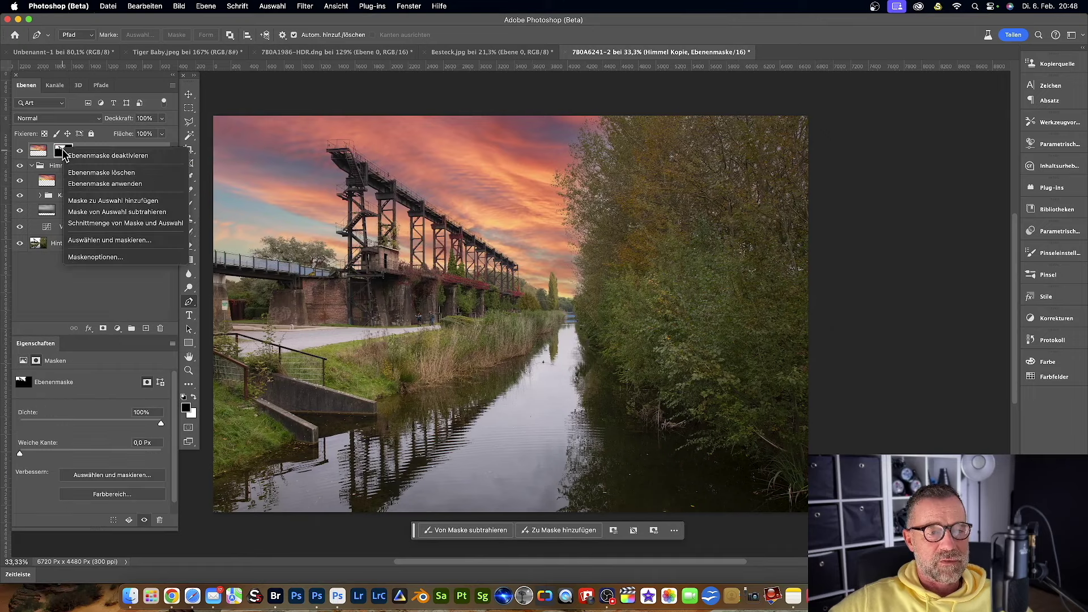
click(94, 183)
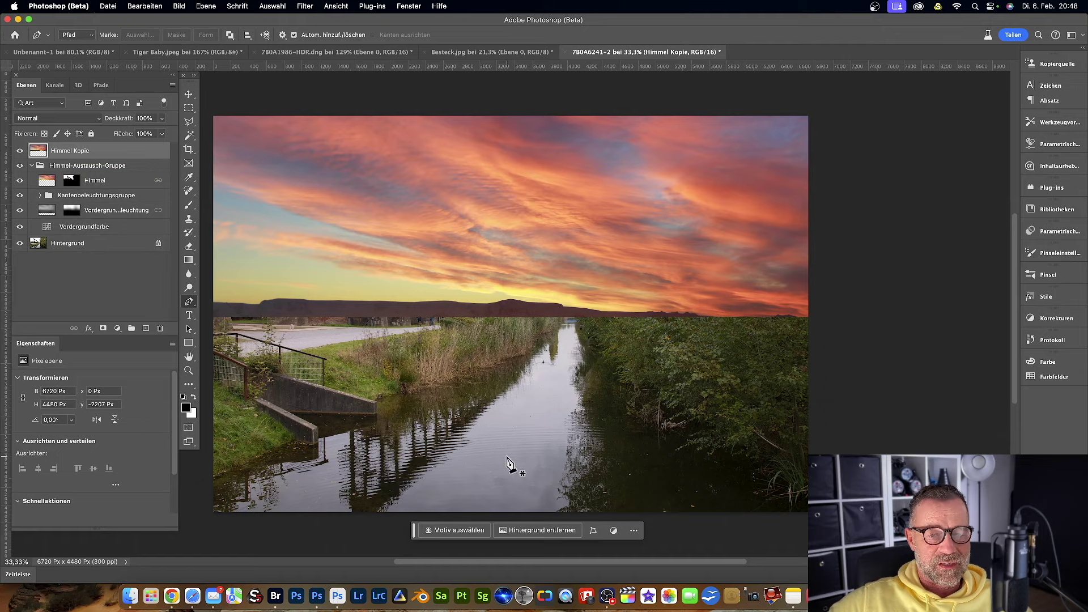
click(109, 7)
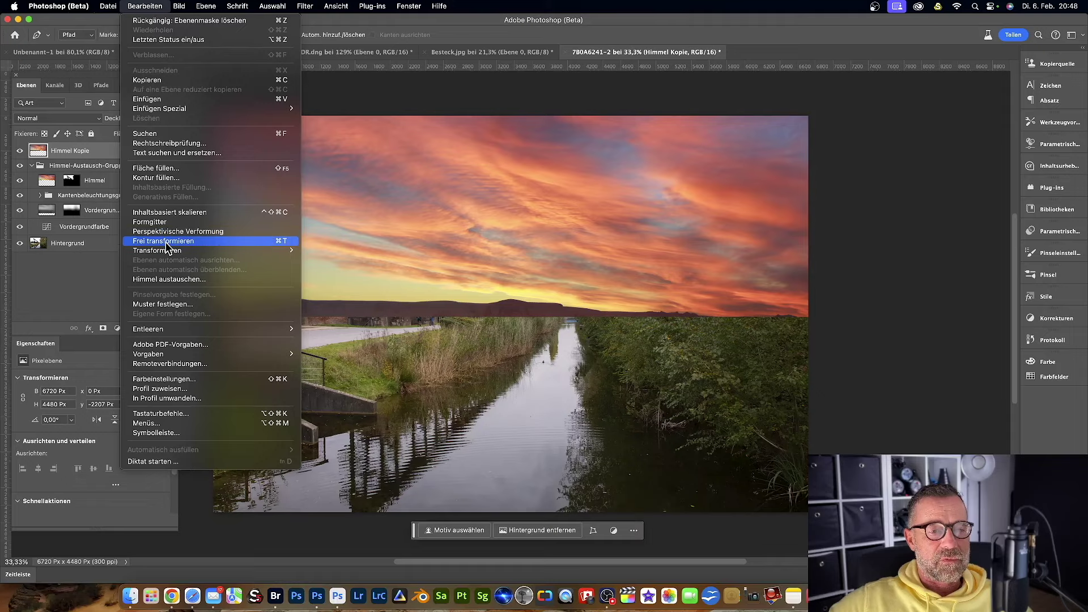
Free Transform the sky copy with its reference point moved onto the horizon
click(167, 243)
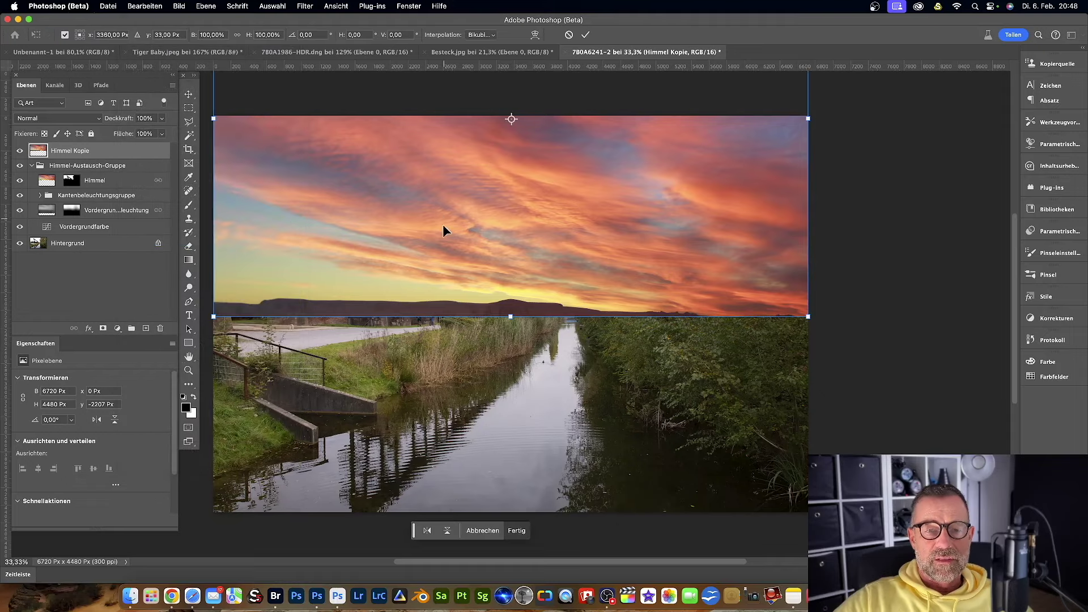
scroll(442, 228, down, 5)
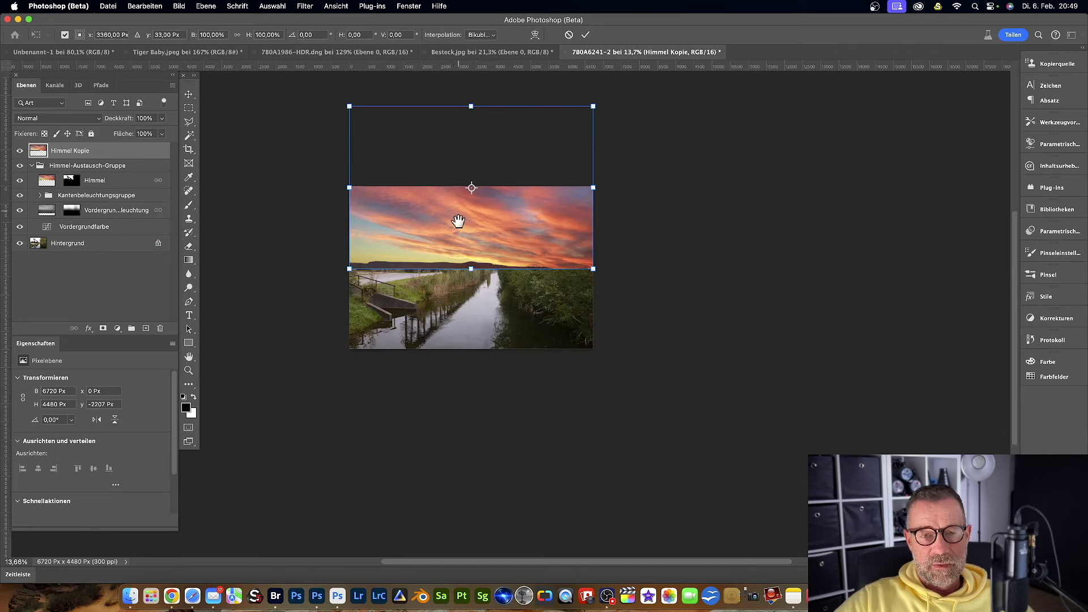
drag(457, 210, 458, 328)
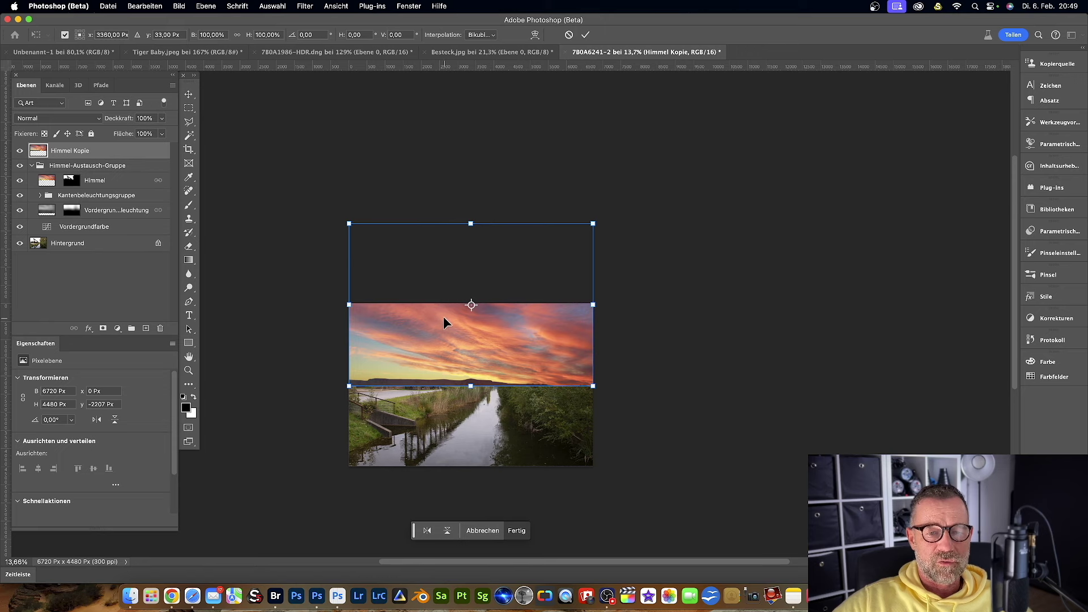
mouse_move(444, 317)
mouse_down()
mouse_move(447, 327)
mouse_move(448, 319)
mouse_up()
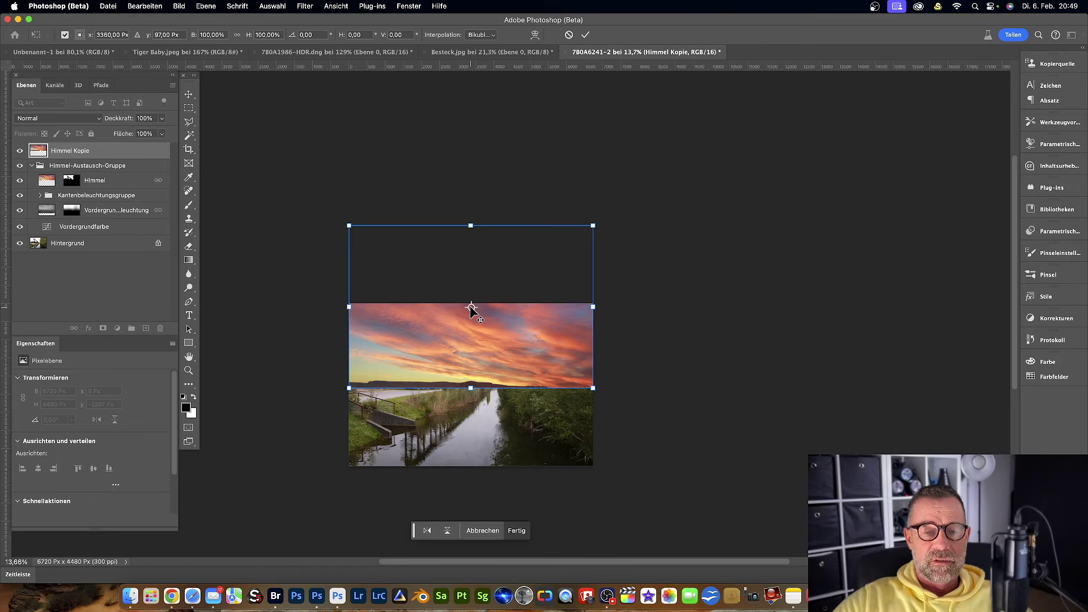
scroll(471, 306, up, 3)
drag(471, 306, 471, 407)
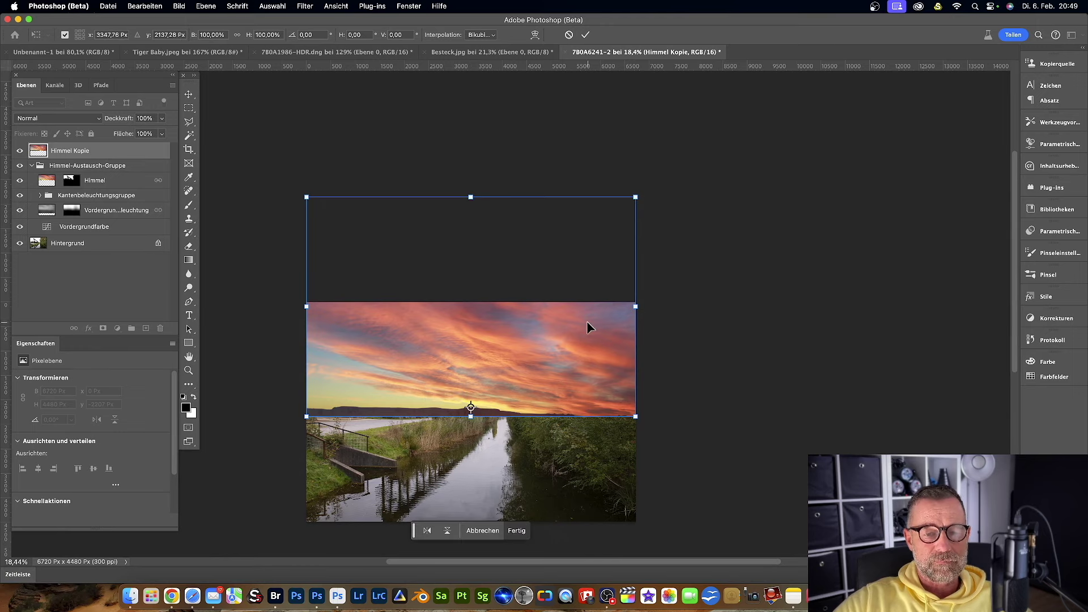
drag(560, 353, 575, 285)
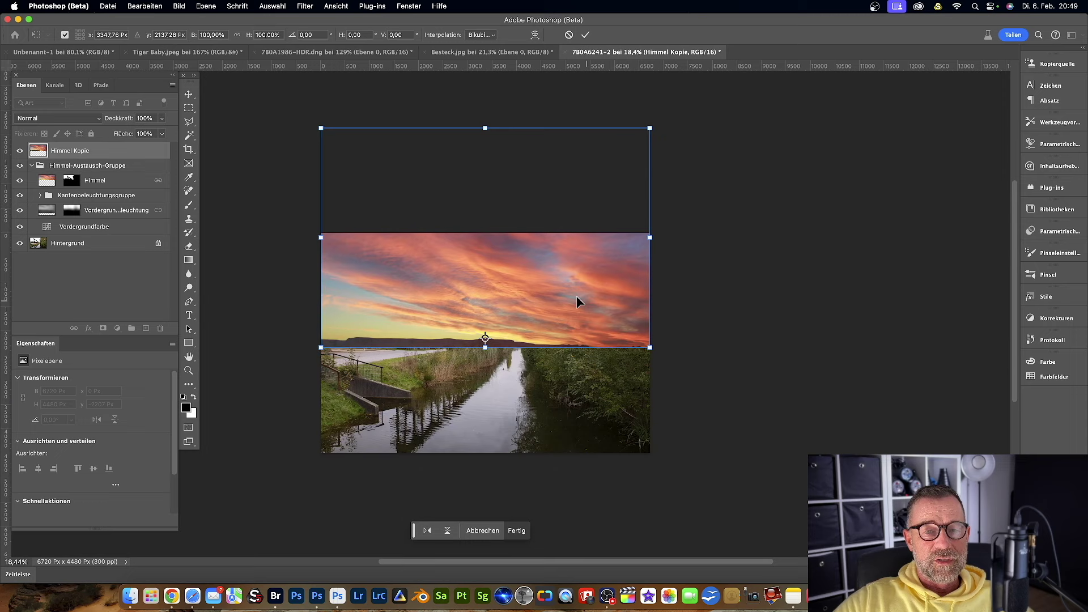
Flip the sky copy vertically and commit the transform
click(149, 6)
mouse_move(151, 249)
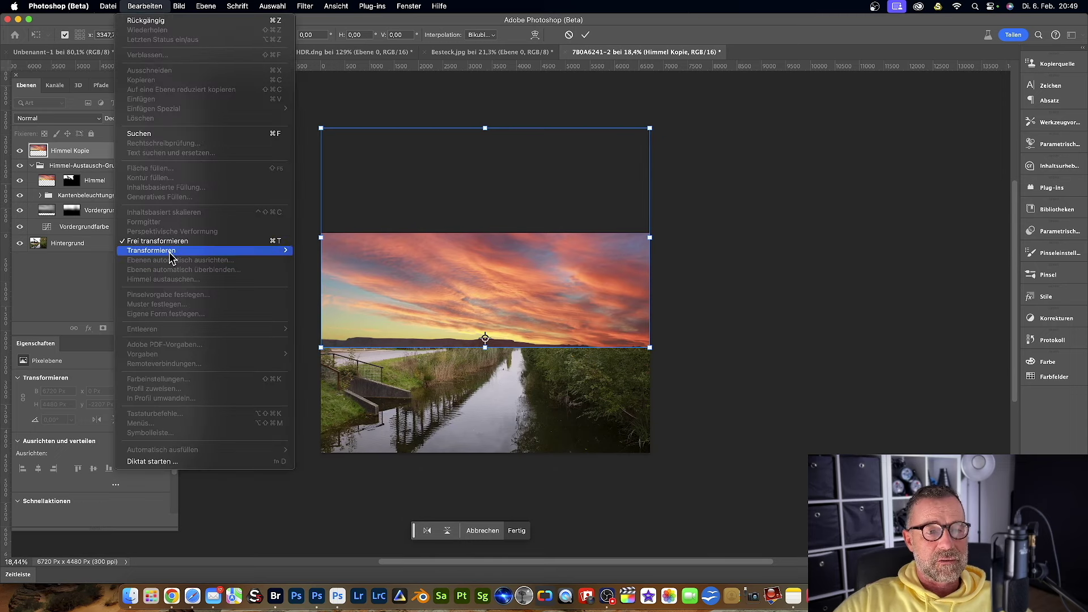
click(326, 448)
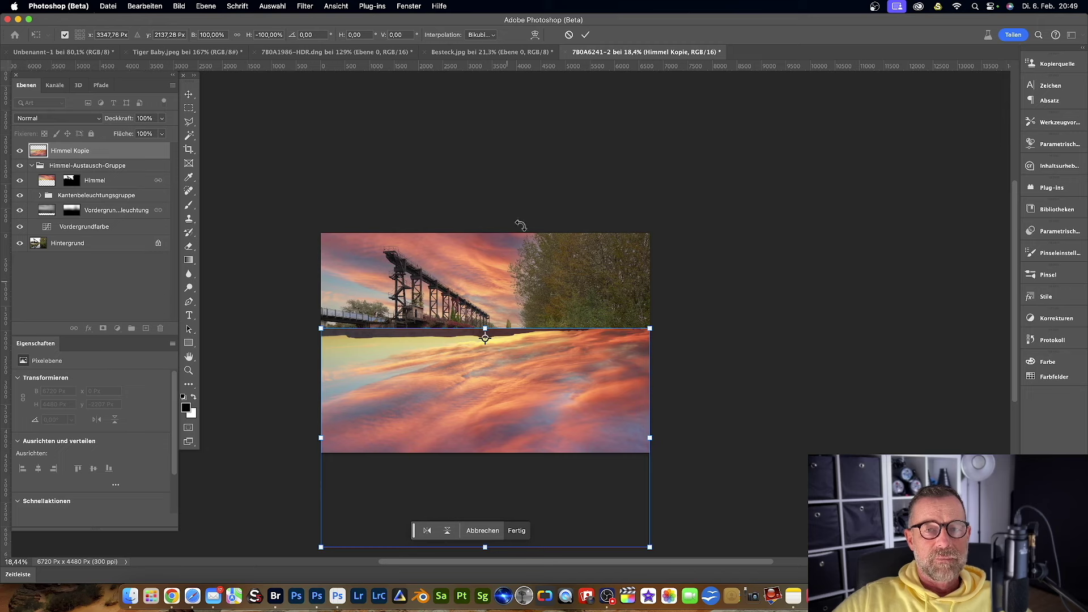
click(586, 35)
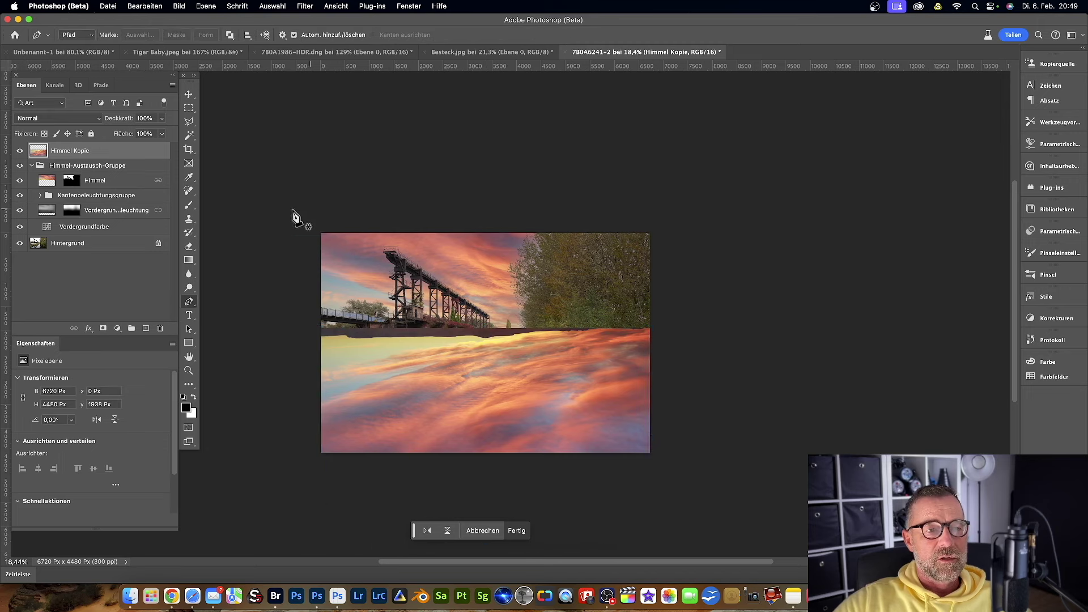
Set Himmel Kopie to Weiches Licht blending and add a white layer mask
click(95, 121)
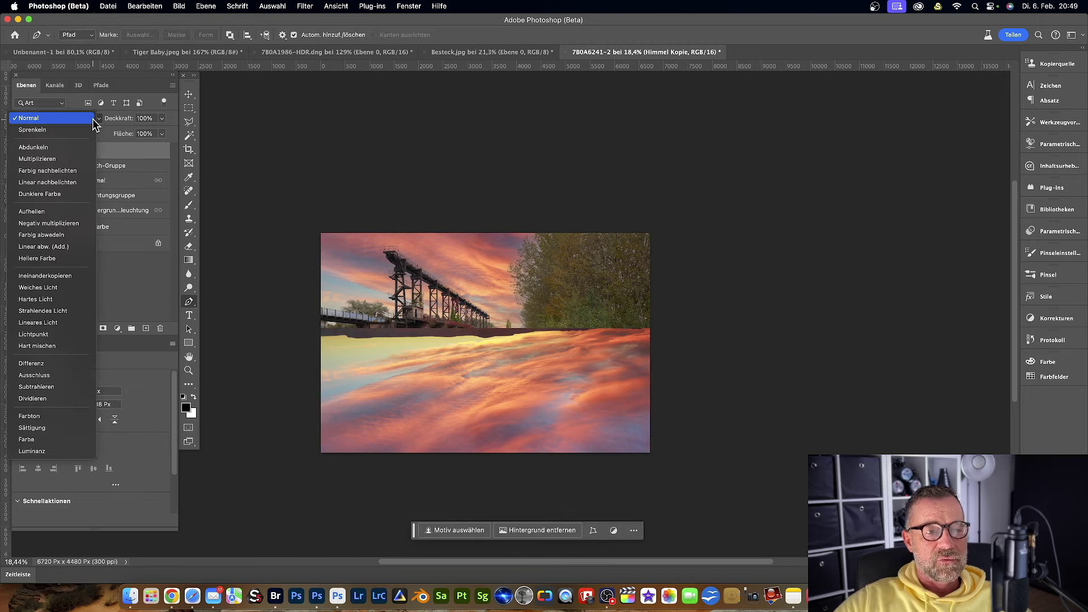
click(47, 289)
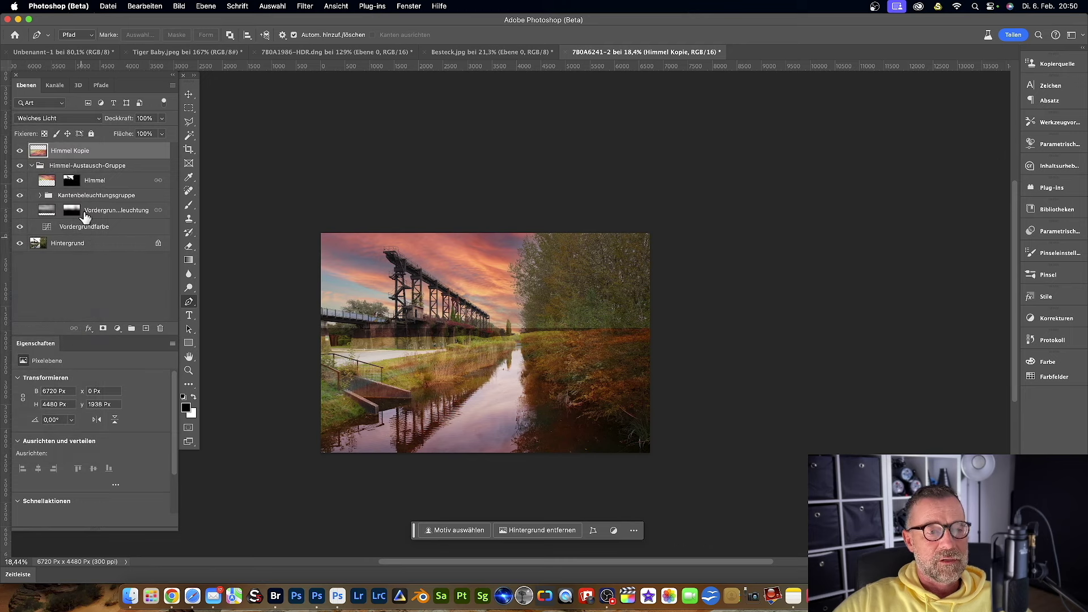
click(103, 328)
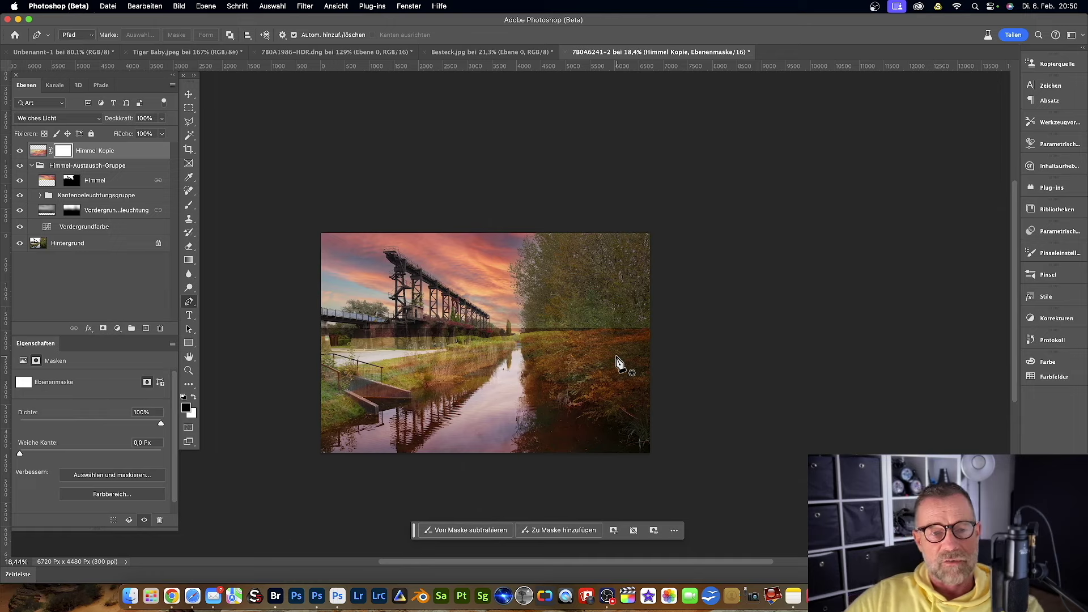
click(188, 204)
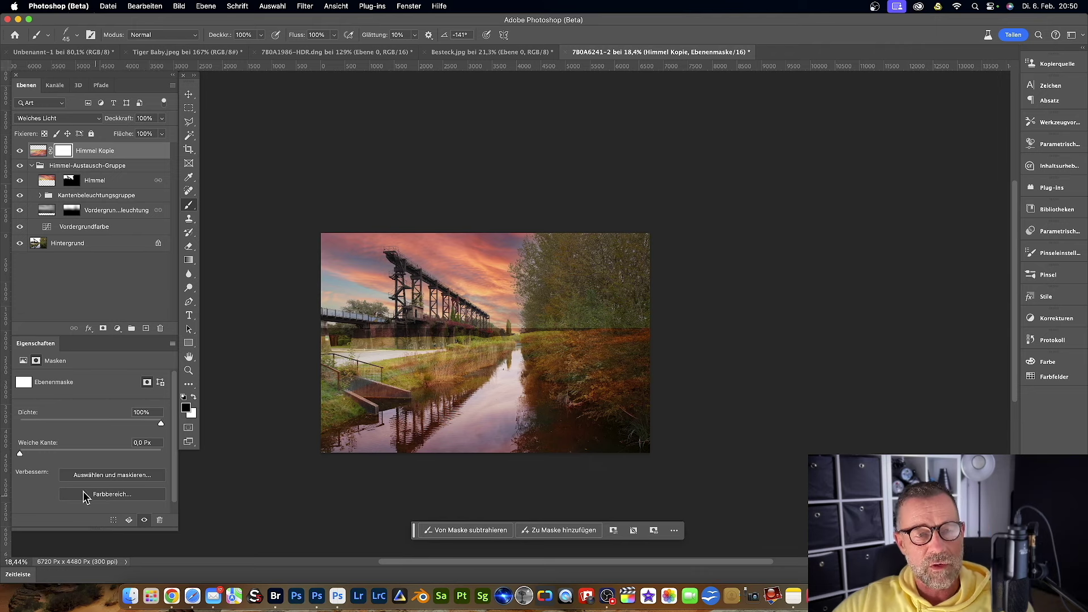
Paint black with a large soft brush to mask the reflection off both banks
click(65, 34)
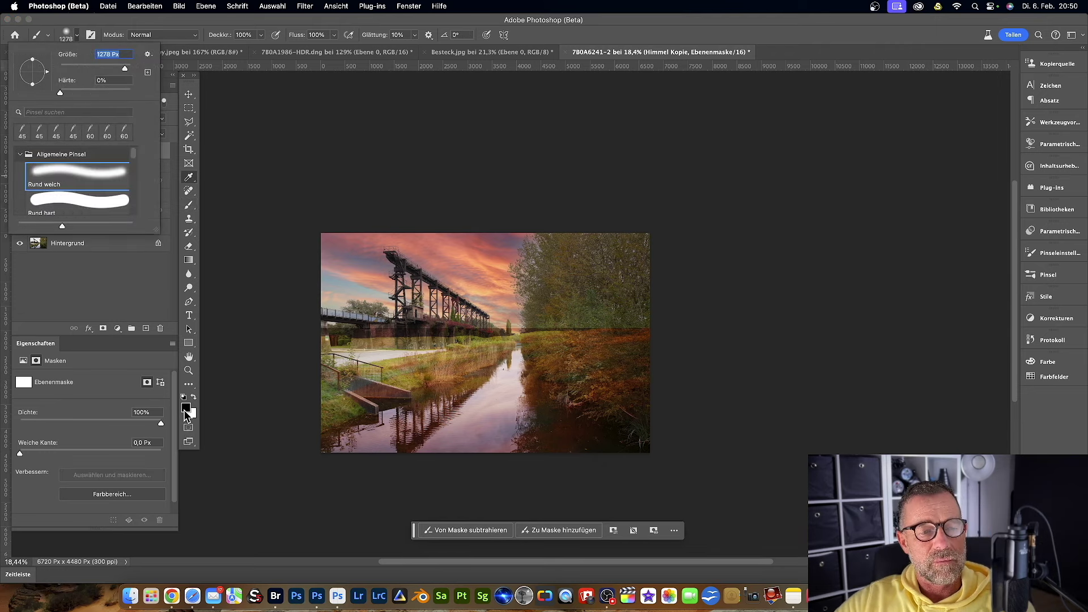
click(184, 412)
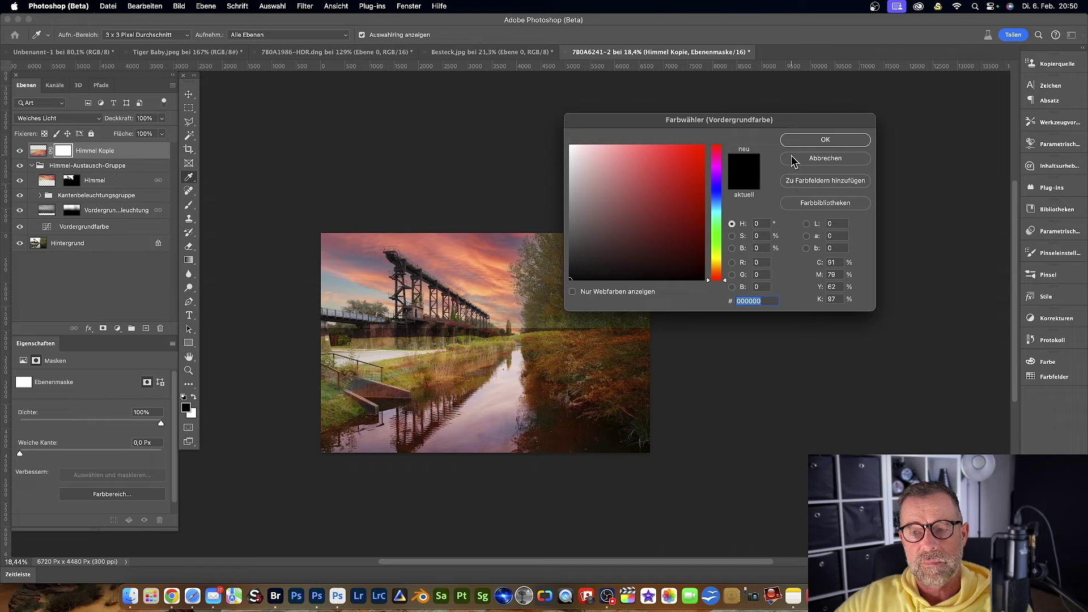
click(794, 162)
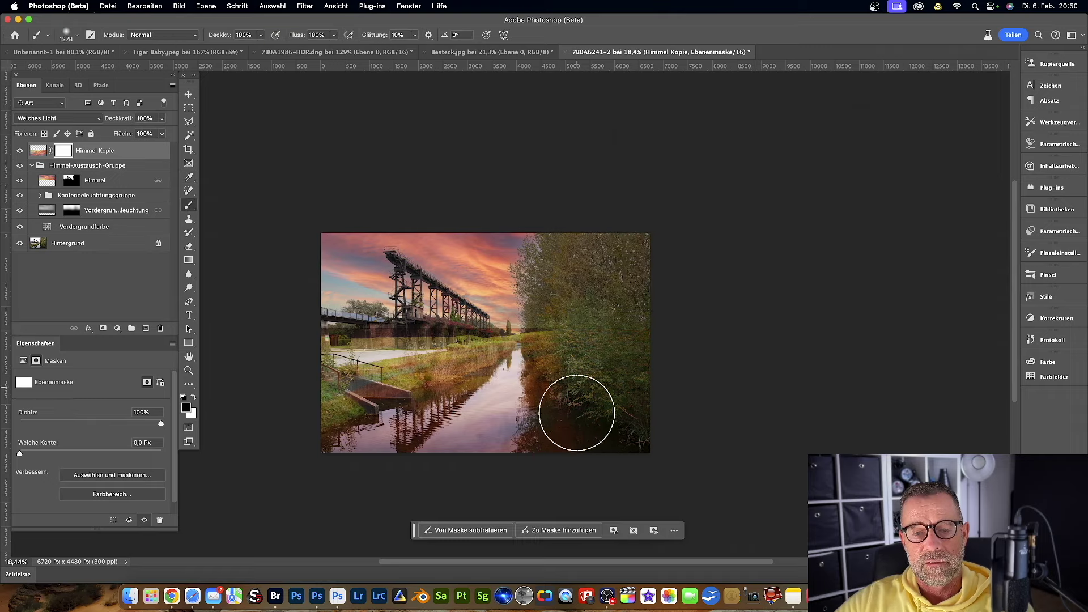
drag(506, 241, 407, 379)
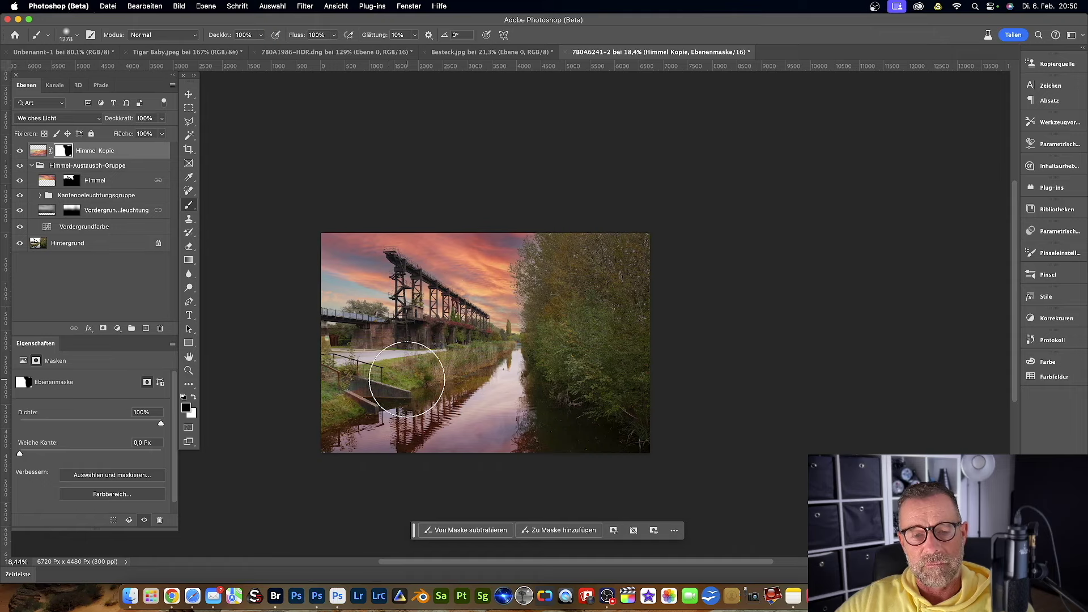
drag(407, 379, 323, 274)
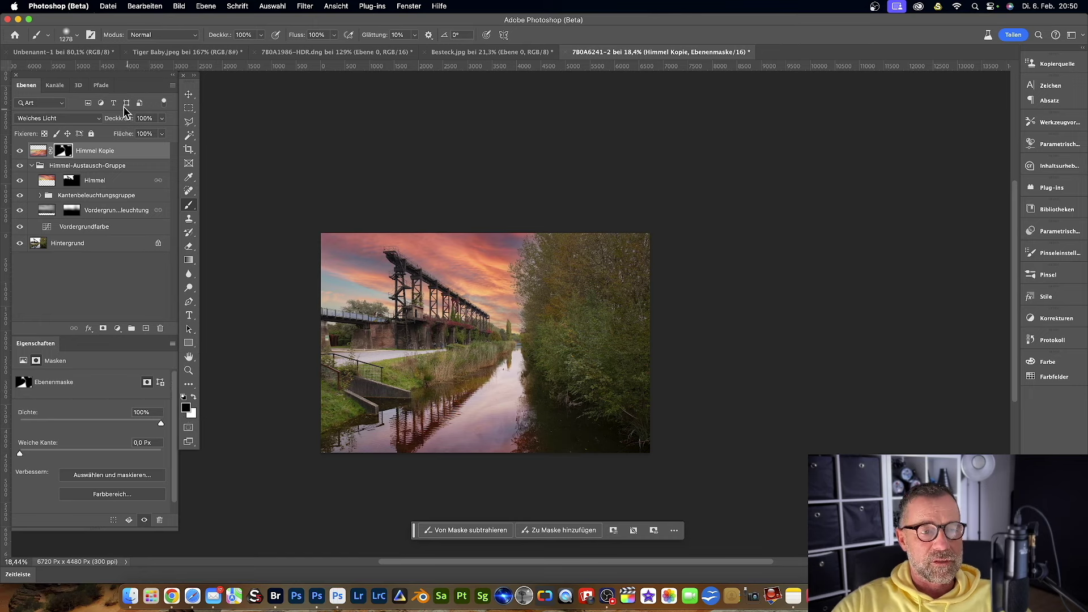
Lower the sky copy to 73% opacity, add a new layer, and select a central rectangle
mouse_move(121, 121)
mouse_down()
mouse_move(103, 125)
mouse_move(112, 124)
mouse_up()
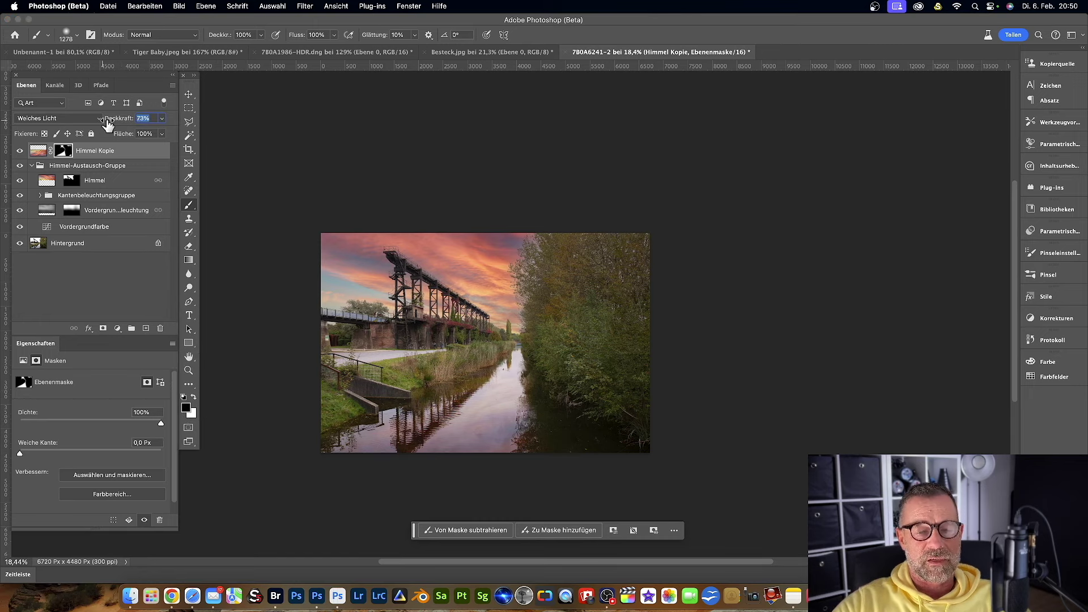
scroll(201, 231, up, 3)
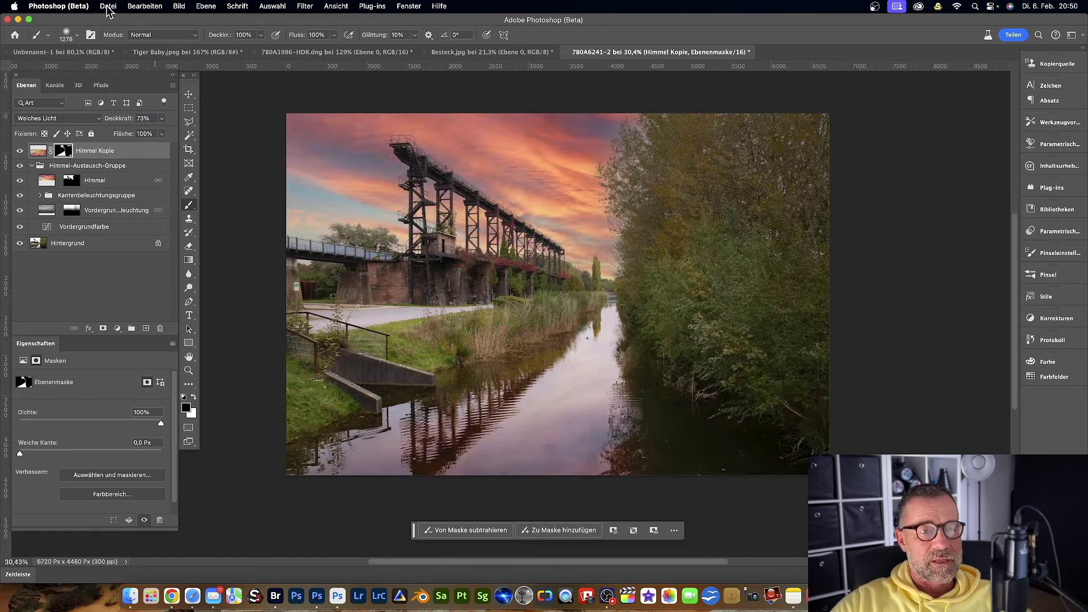
click(189, 108)
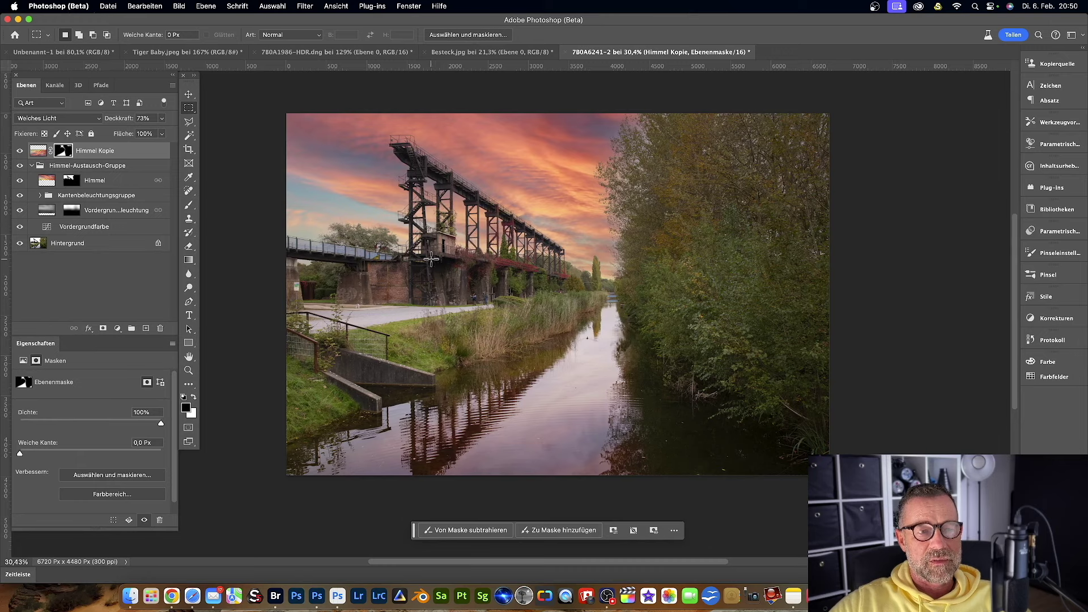
click(147, 329)
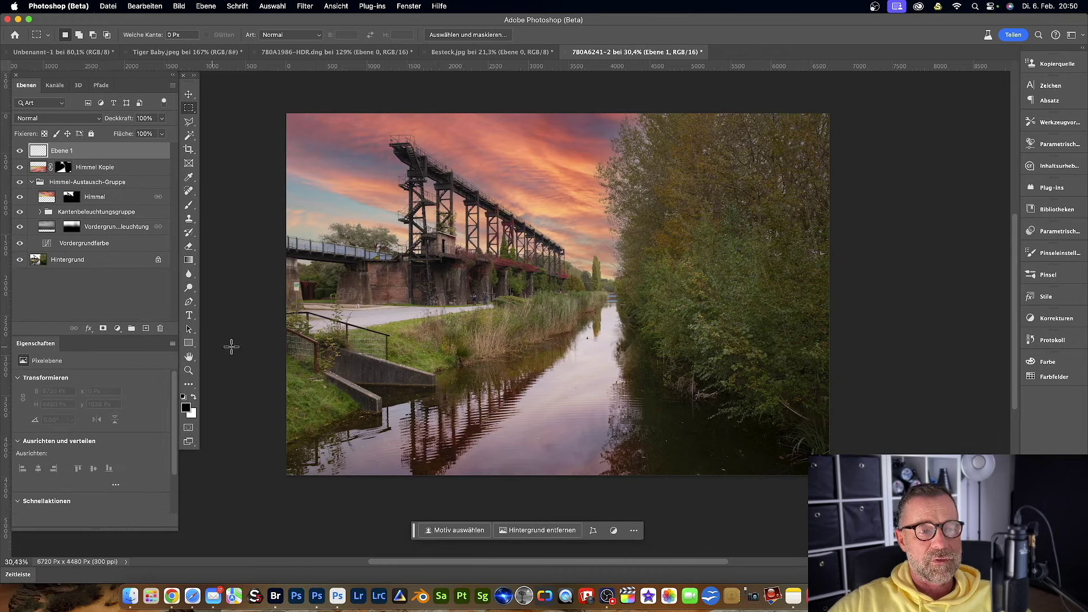
mouse_move(426, 268)
mouse_down()
mouse_move(507, 386)
mouse_move(543, 398)
mouse_up()
Fill the rectangular selection with black and deselect
click(148, 6)
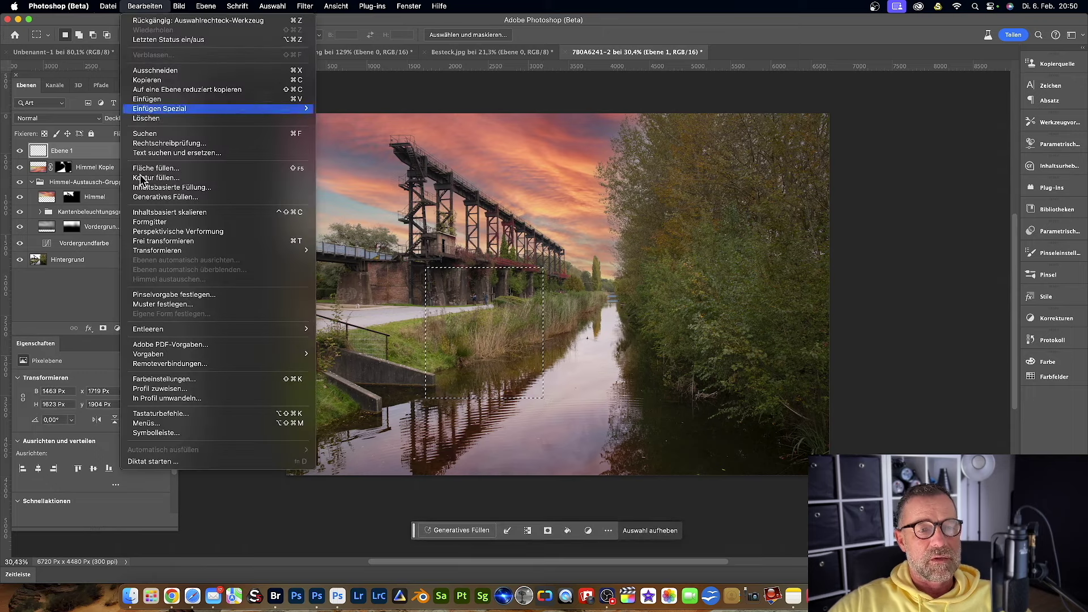
click(158, 170)
click(930, 183)
click(272, 6)
click(297, 28)
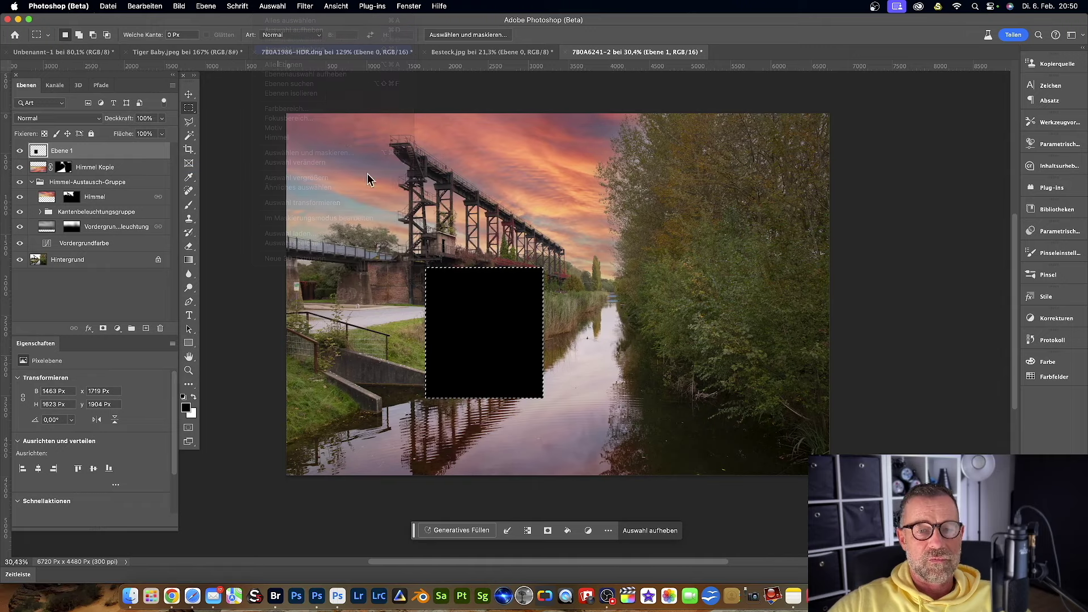
Try rotating the black rectangle with Free Transform, then cancel to keep it upright
click(145, 6)
click(165, 241)
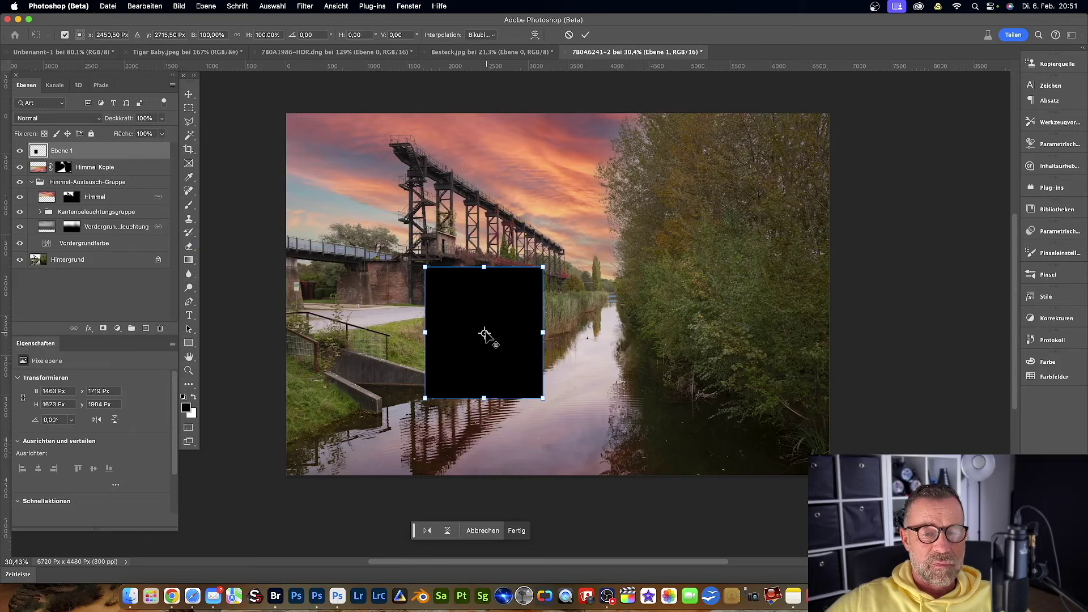
drag(566, 331, 628, 329)
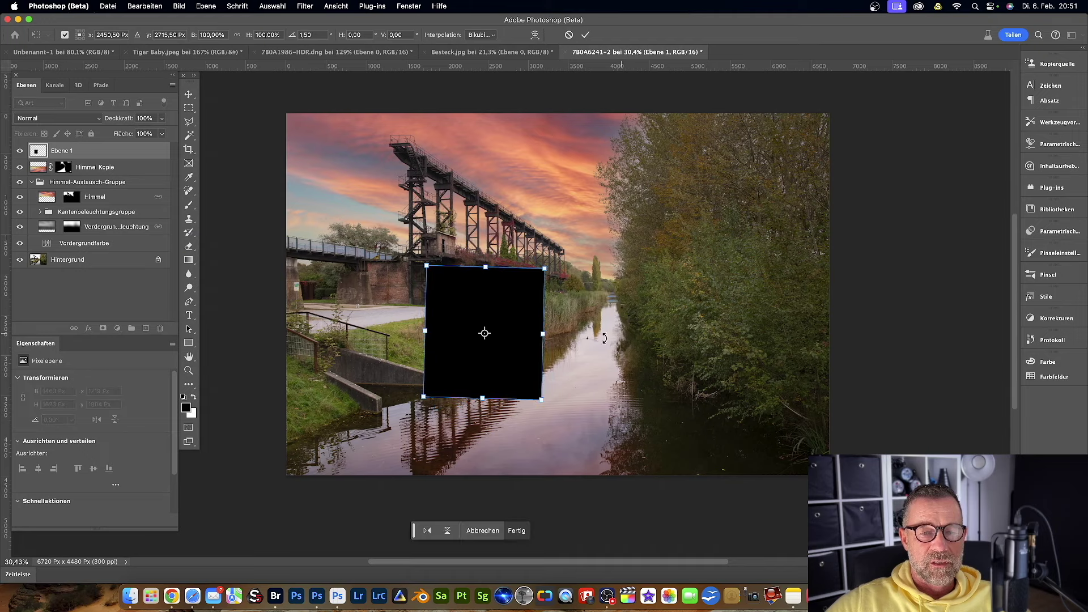
drag(485, 333, 526, 377)
mouse_move(606, 282)
mouse_down()
mouse_move(676, 421)
mouse_move(620, 251)
mouse_up()
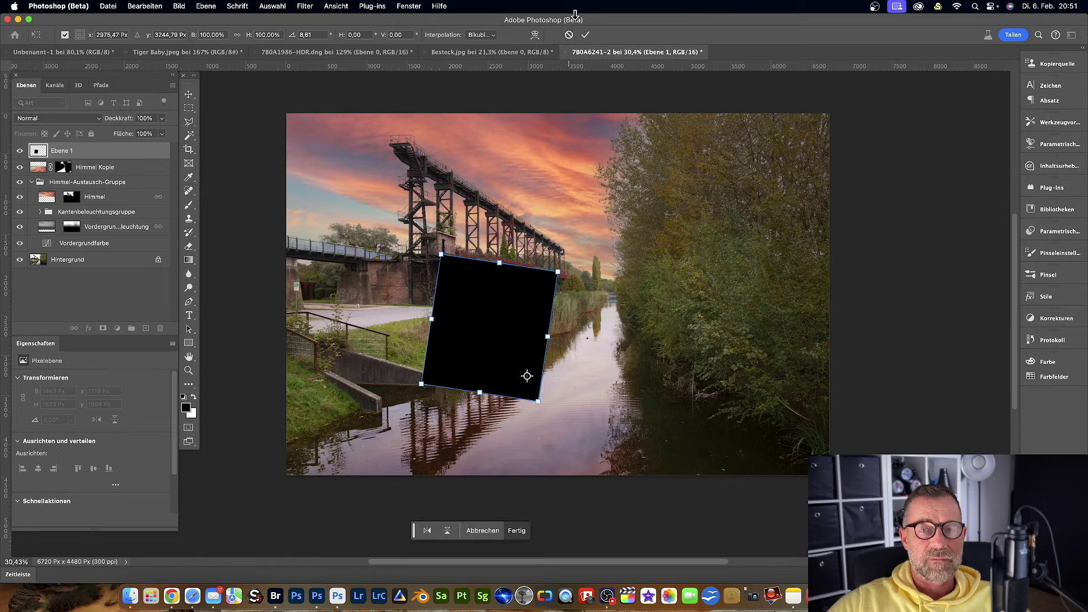
click(569, 35)
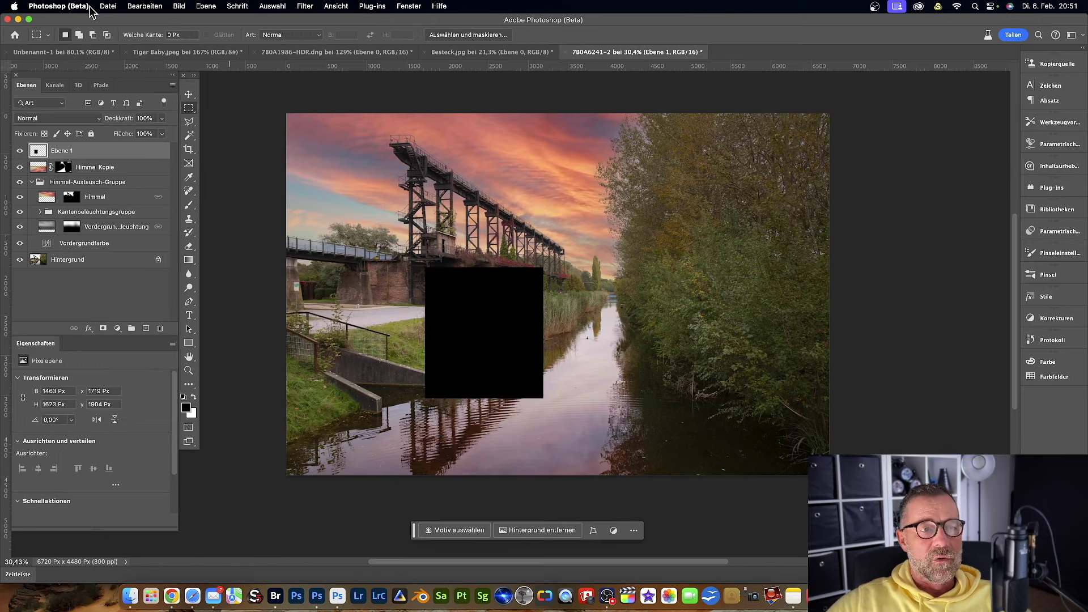
View the Tools preferences with spring-loaded shortcut timing at 200 ms, then close them
click(57, 6)
mouse_move(56, 45)
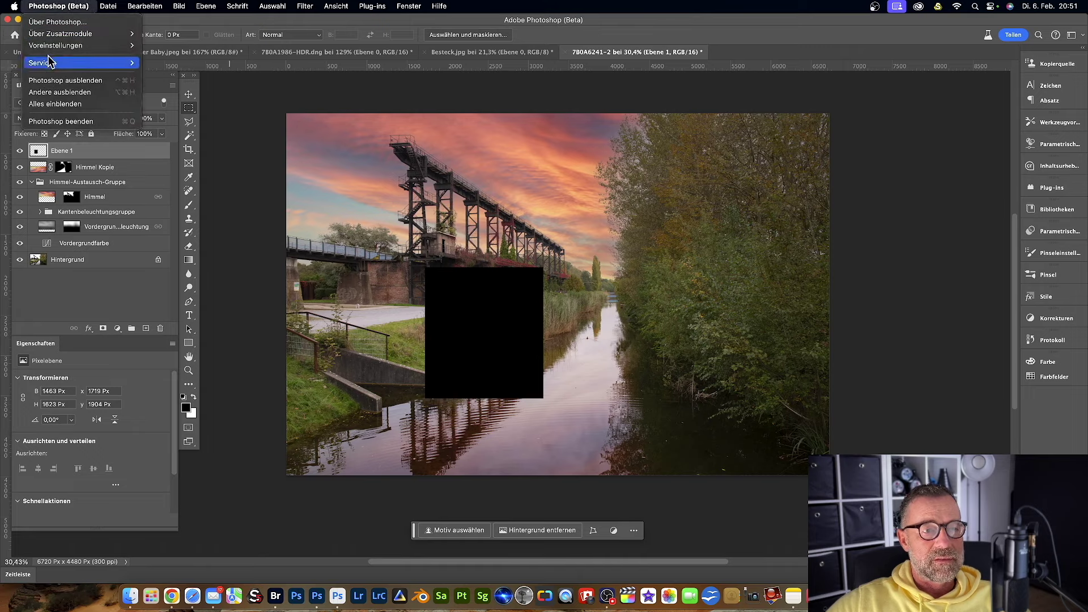
click(165, 79)
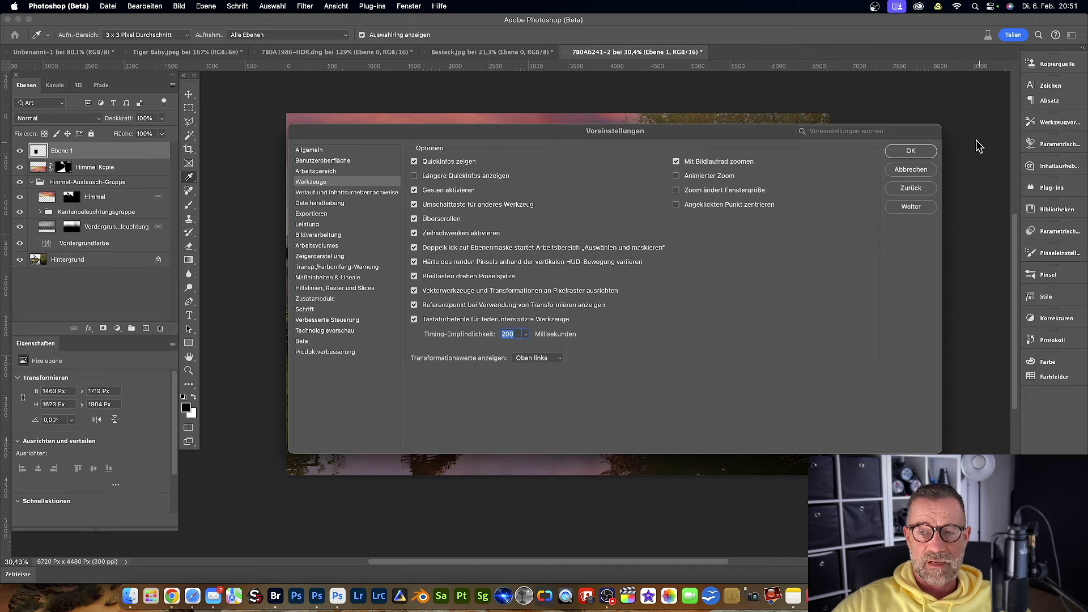
click(911, 170)
key(m)
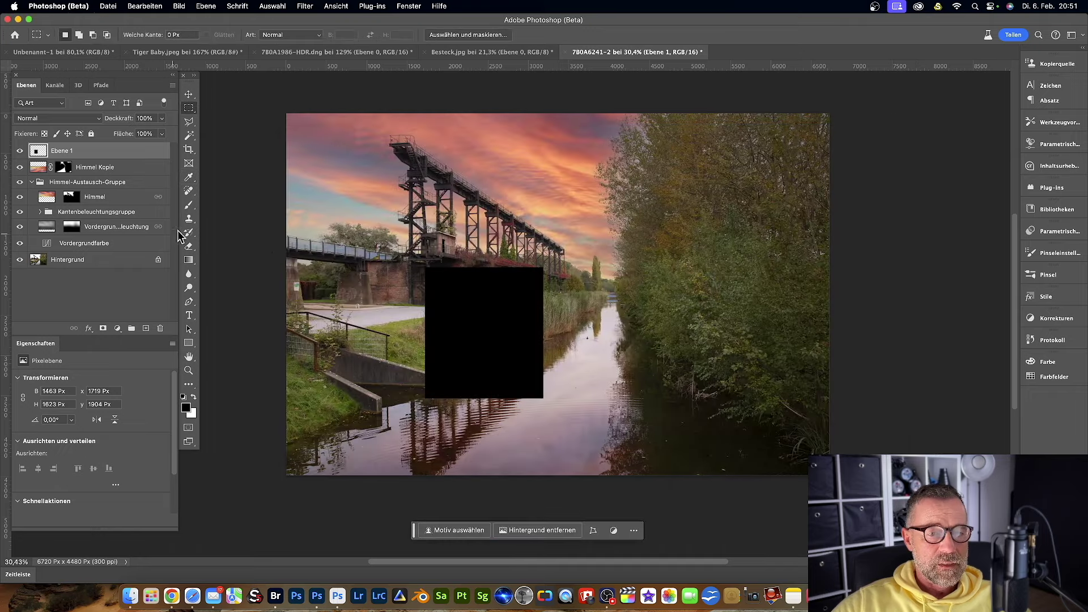
Paint a soft black stroke over the bridge's left end with the standard Brush
click(188, 205)
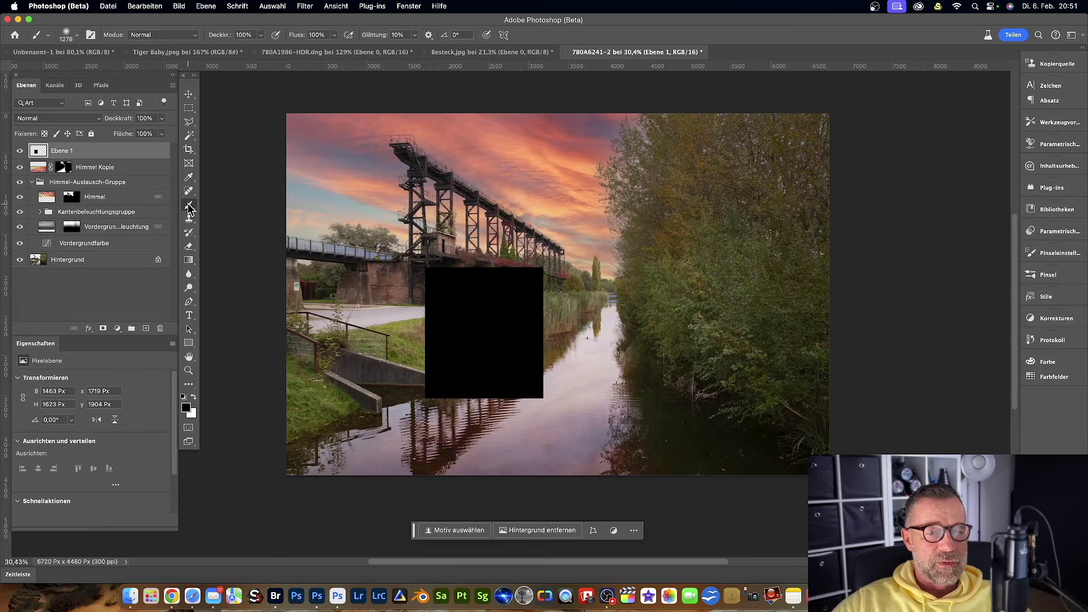
drag(376, 243, 365, 236)
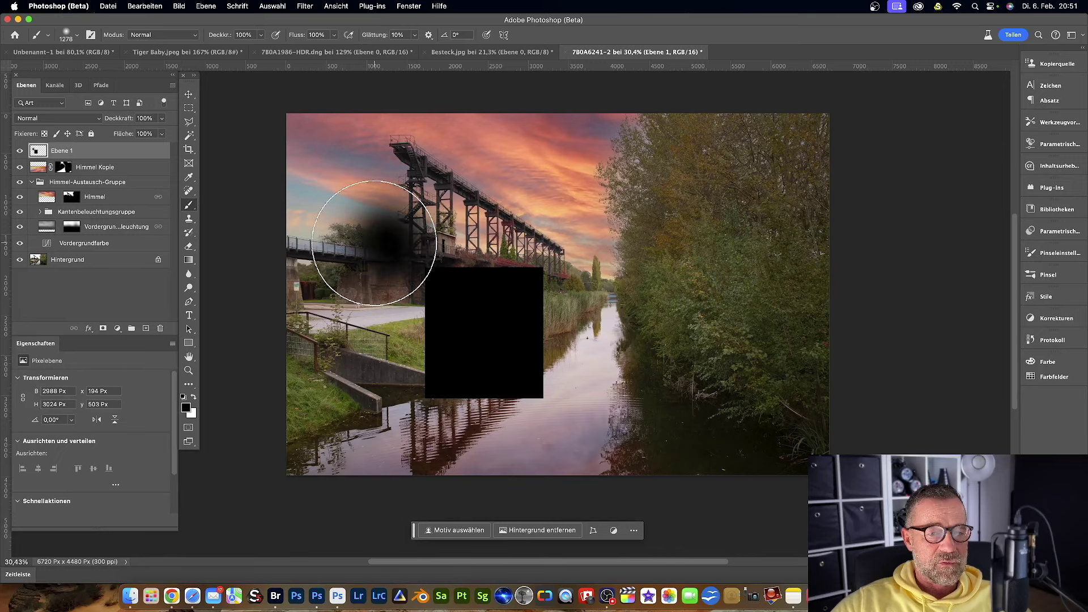
click(188, 249)
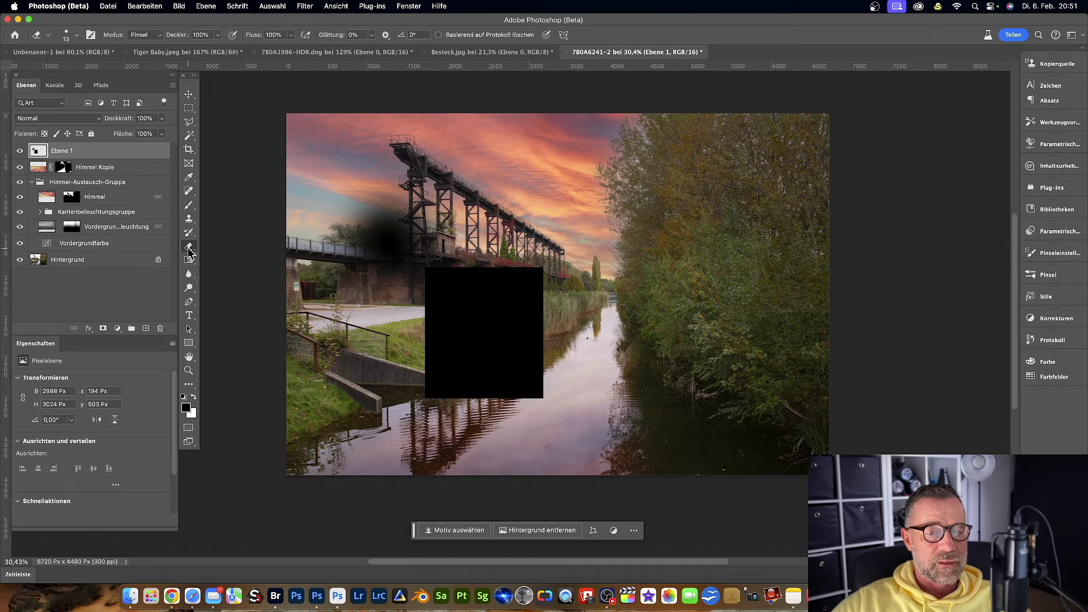
right_click(189, 252)
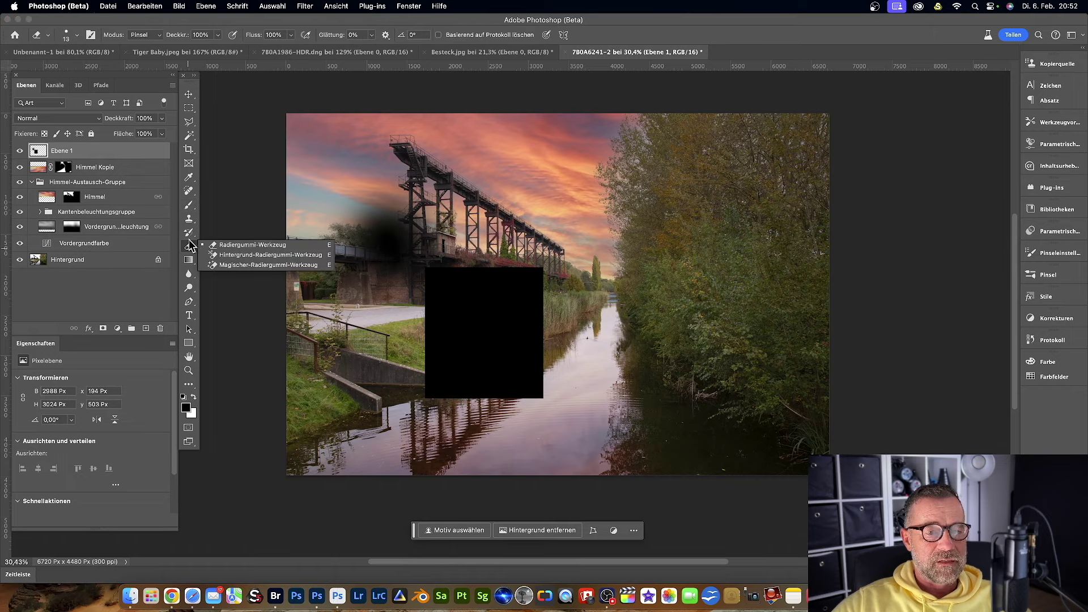
click(189, 205)
right_click(190, 207)
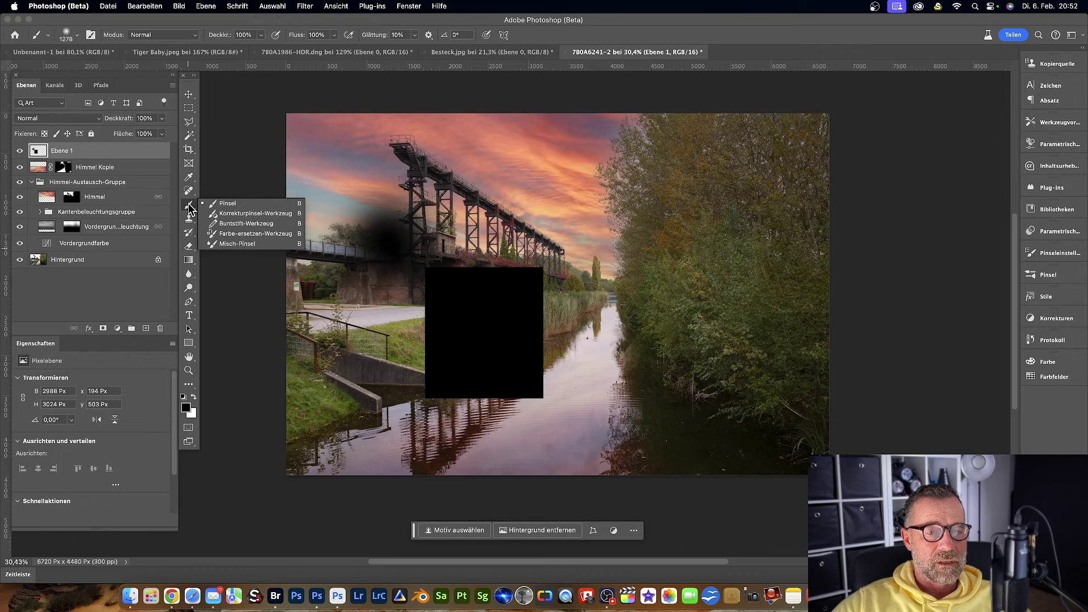
click(191, 209)
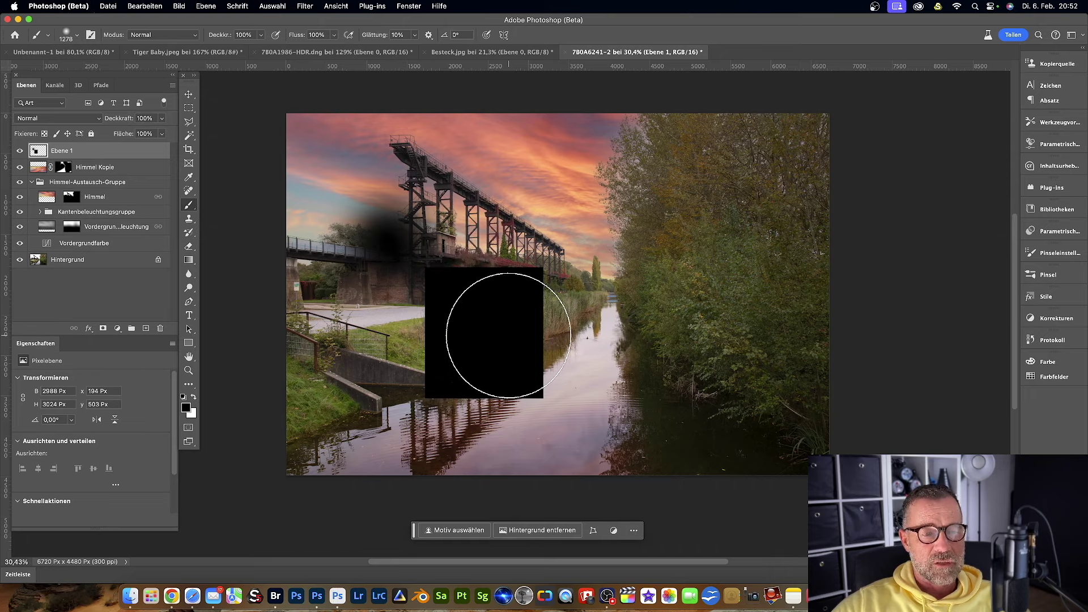
Erase the rectangle's top-left corner with a 168 px eraser, then repaint it black
key(e)
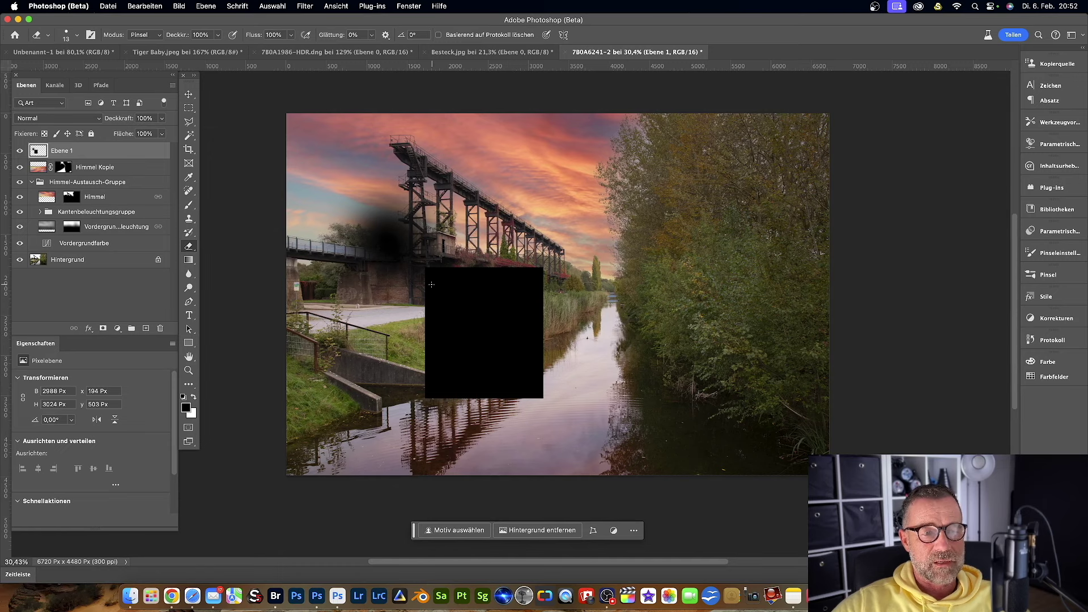
click(77, 37)
drag(64, 68, 107, 68)
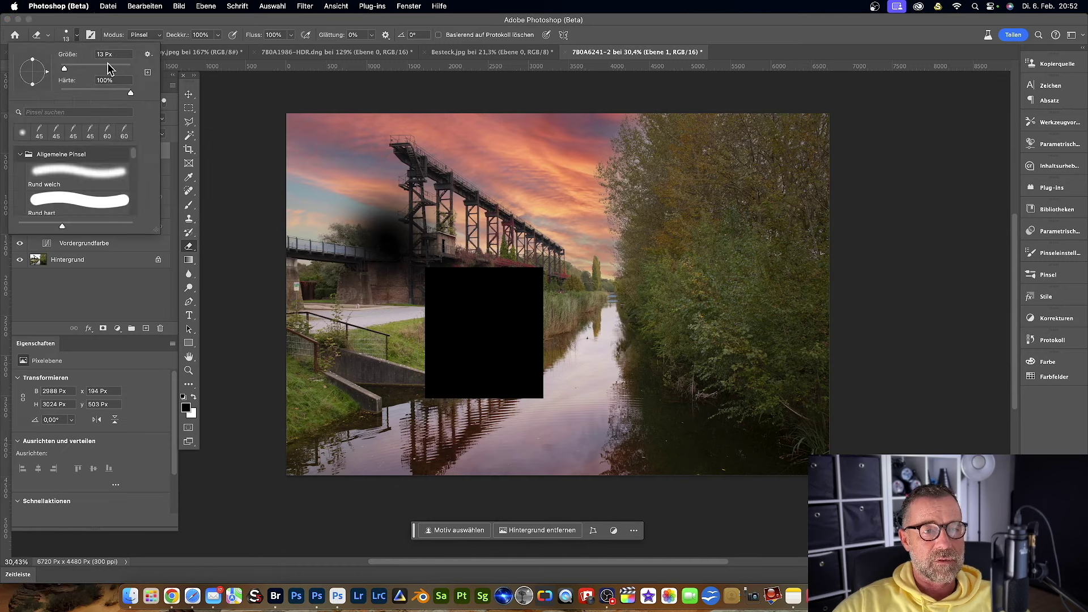
mouse_move(445, 267)
mouse_down()
mouse_move(436, 292)
mouse_move(448, 279)
mouse_up()
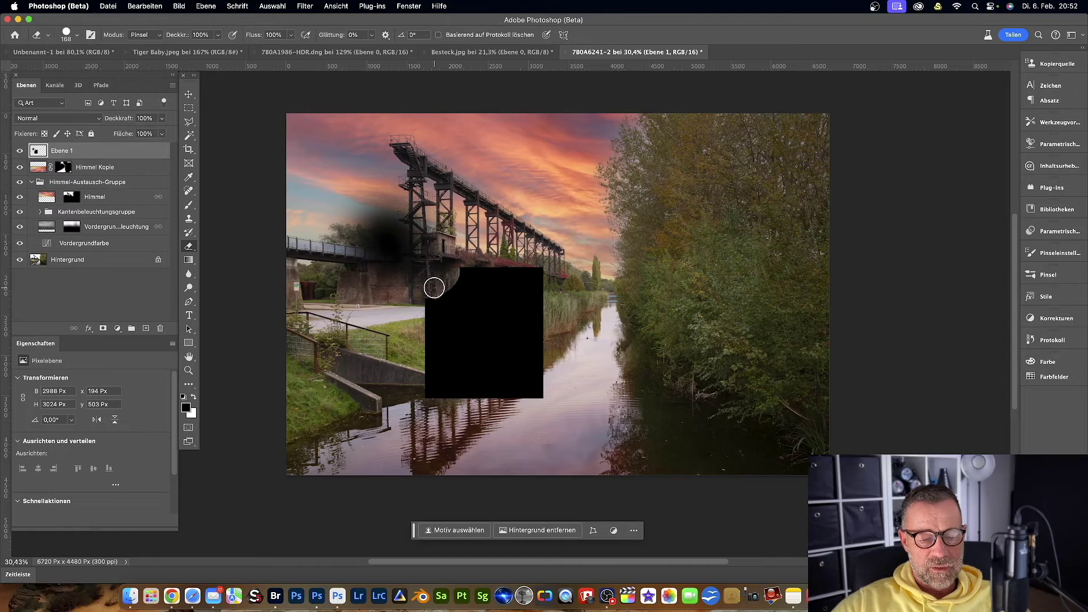
key(b)
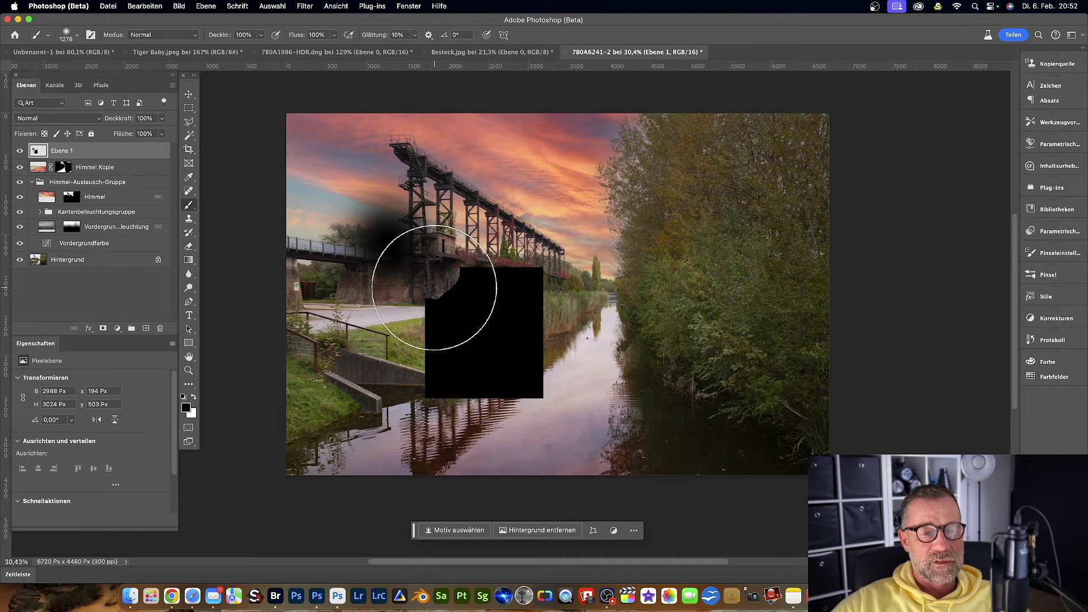
mouse_move(454, 276)
mouse_down()
mouse_move(466, 260)
mouse_move(470, 290)
mouse_up()
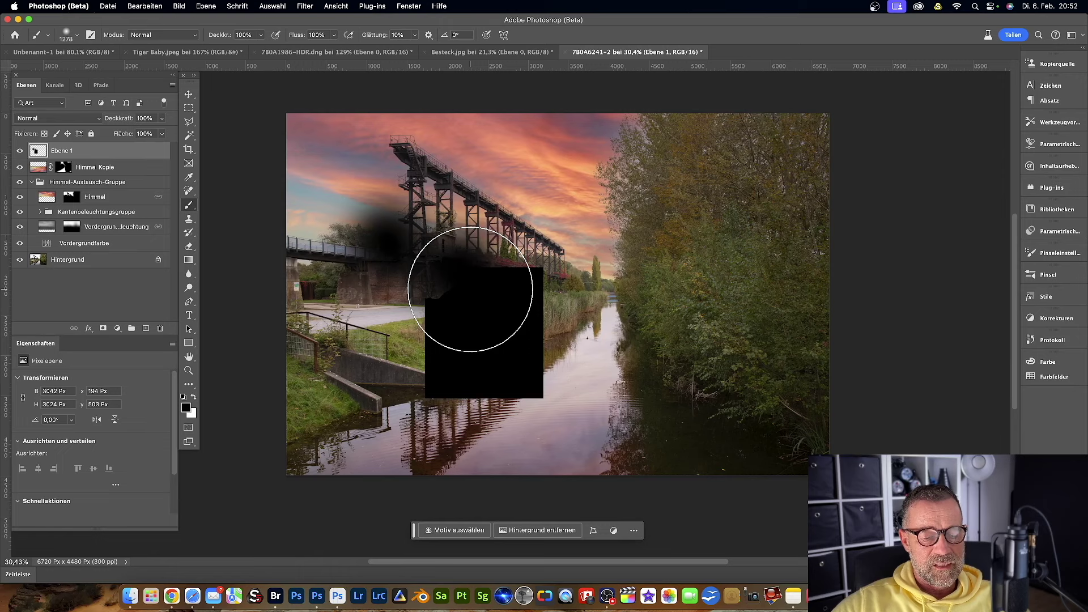
Switch repeatedly between the Eraser and Brush tools
key(e)
key(b)
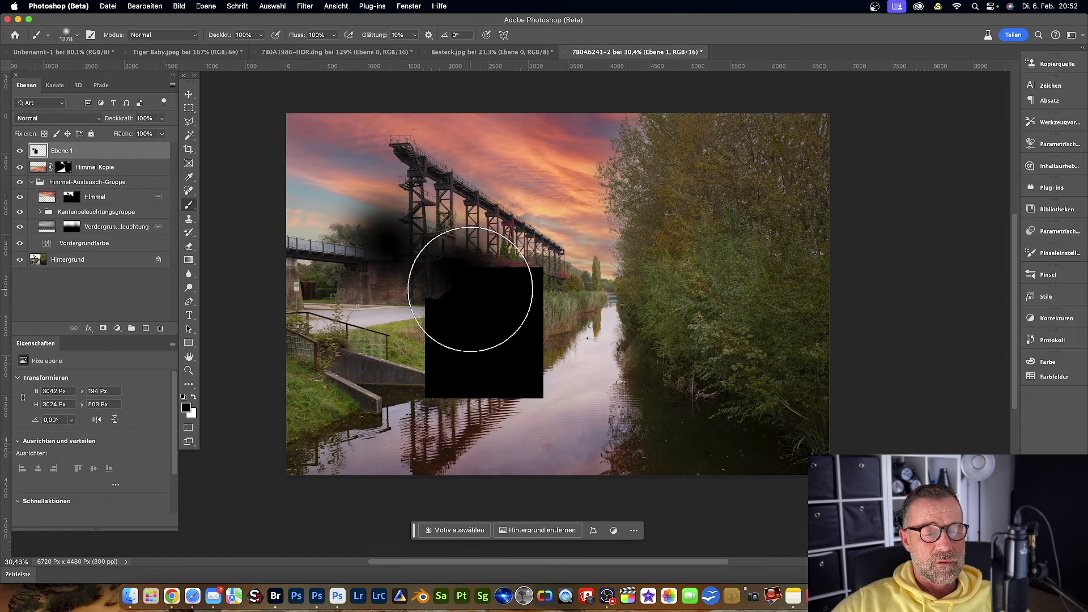
key(e)
key(b)
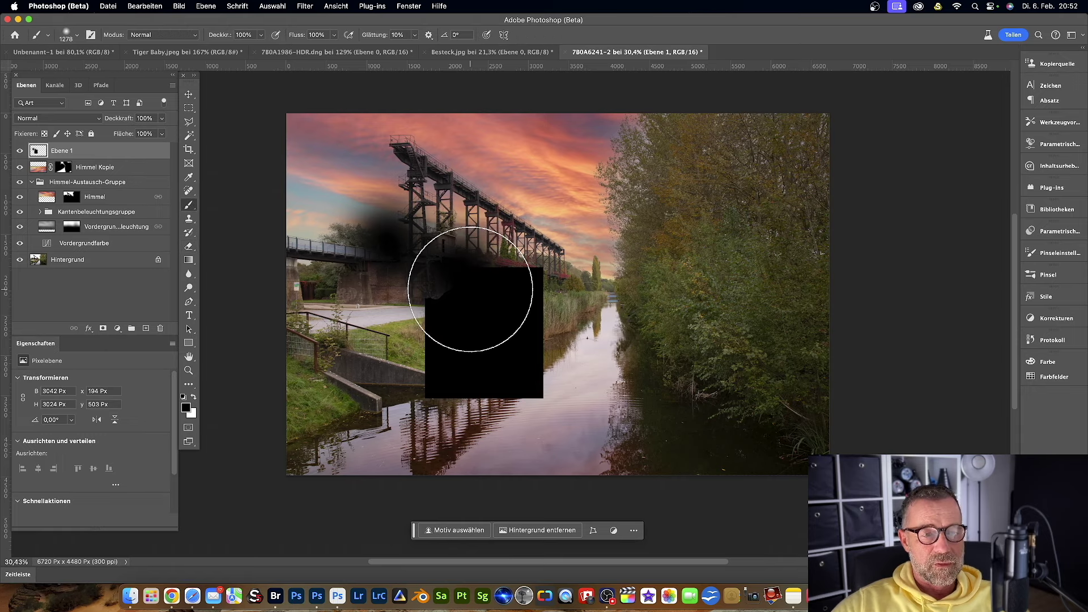
key(e)
key(b)
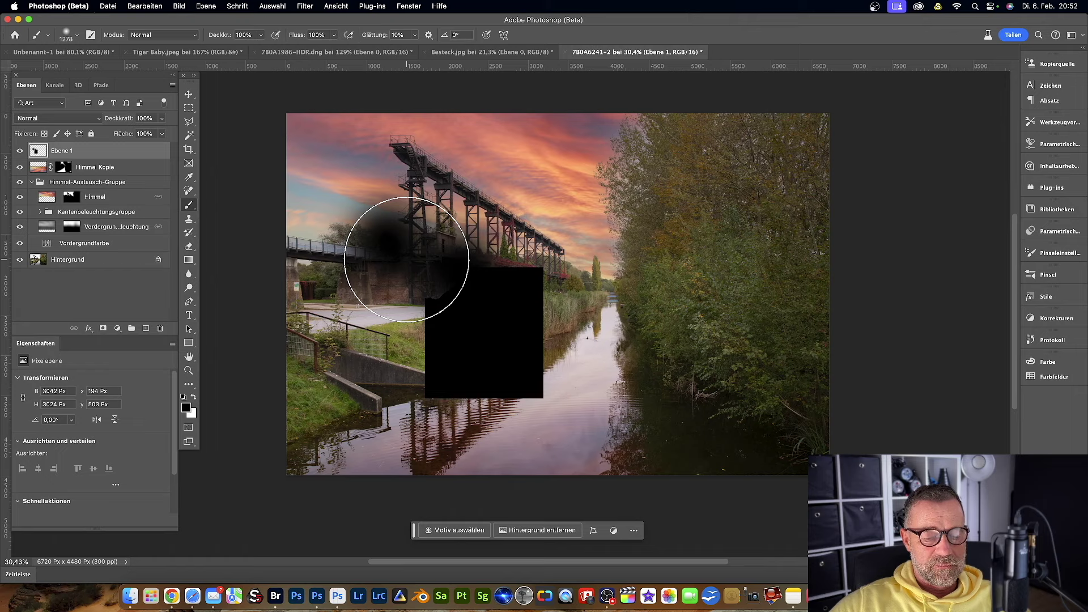
key(e)
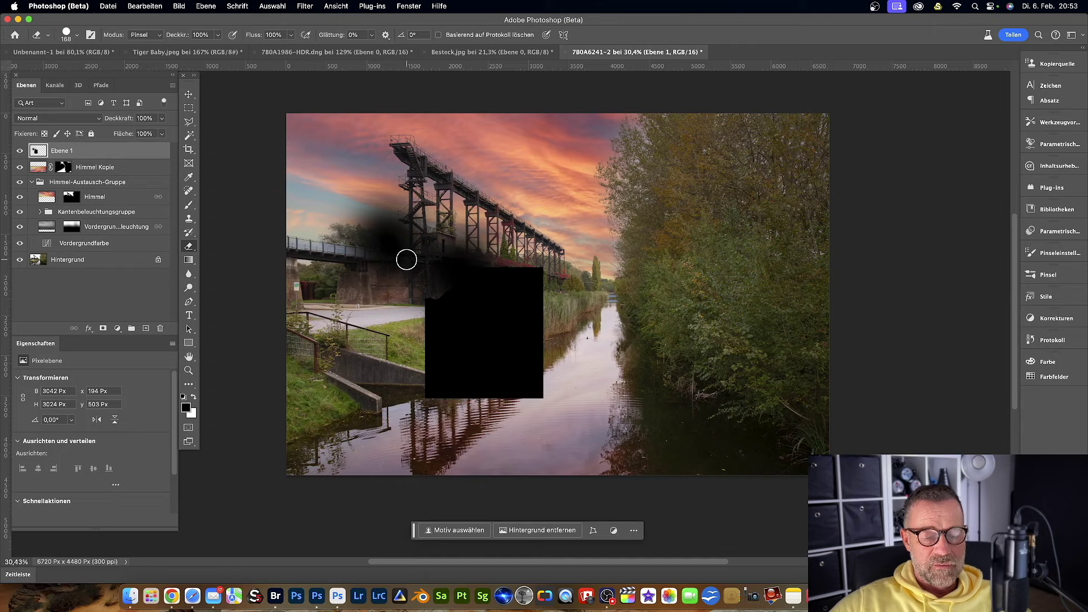
key(b)
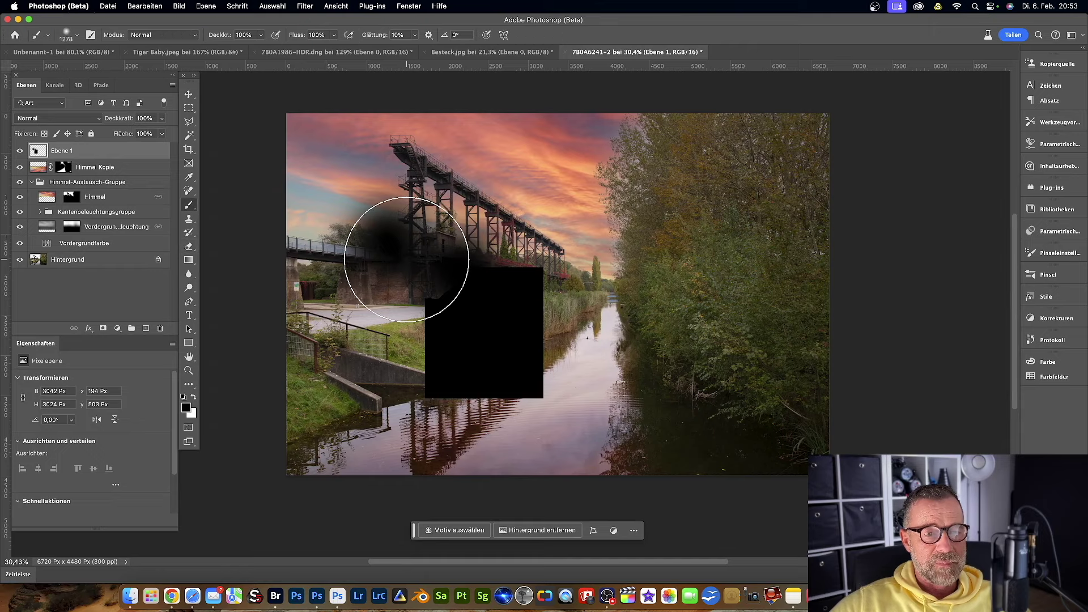
key(e)
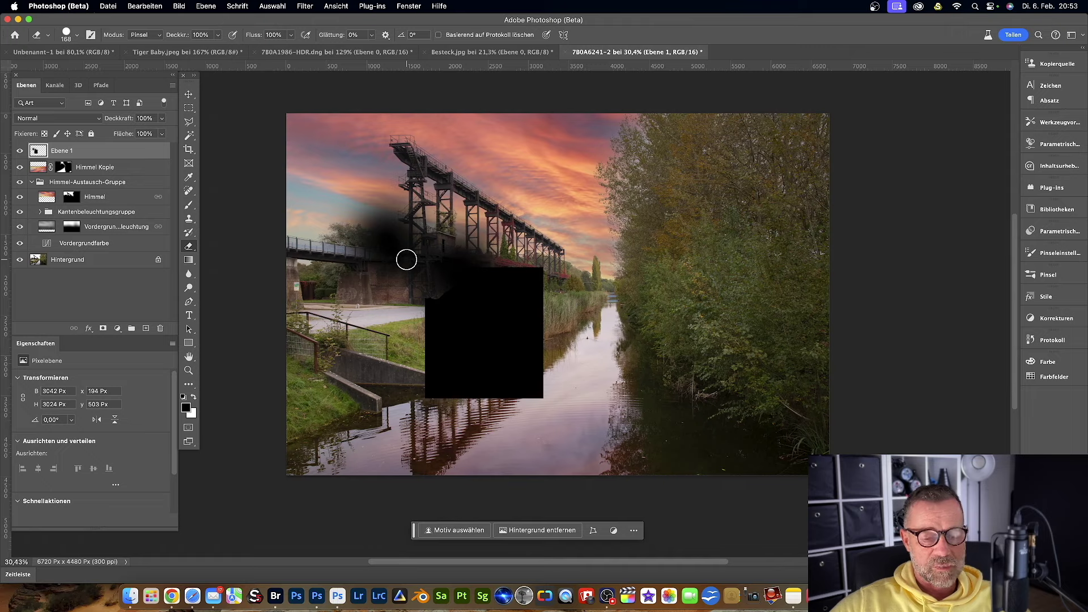
key(b)
click(58, 6)
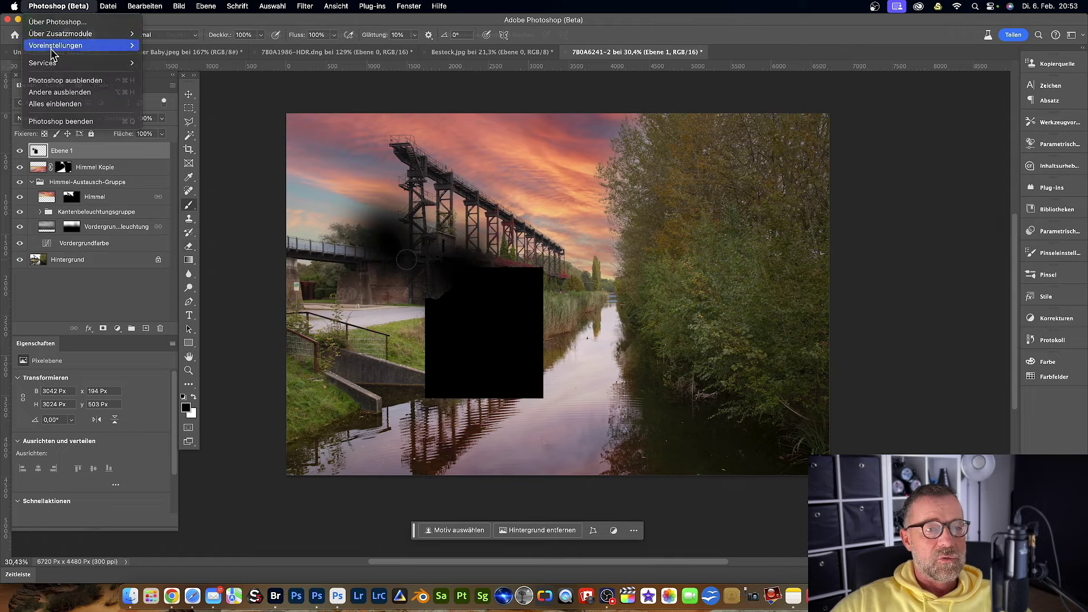
mouse_move(56, 45)
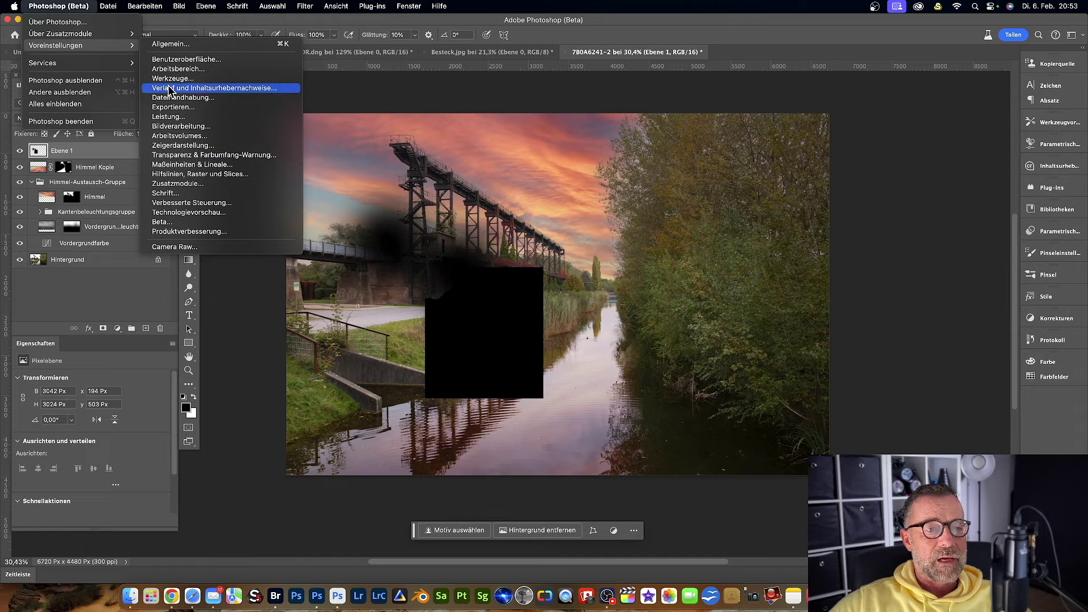
Glance at the Tools preferences, close them, and toggle Eraser and Brush
click(172, 79)
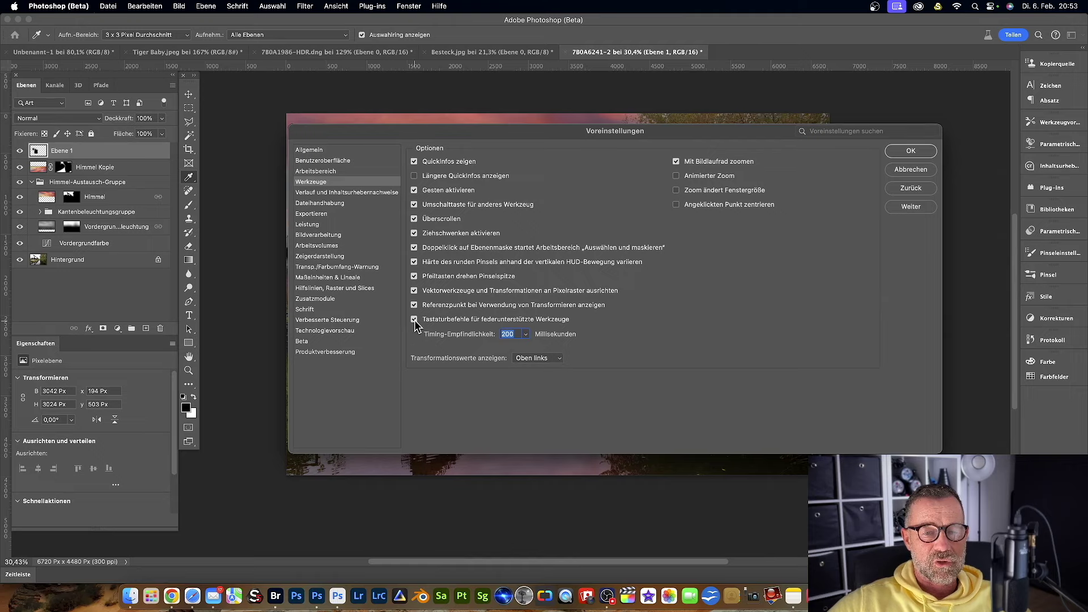
click(902, 151)
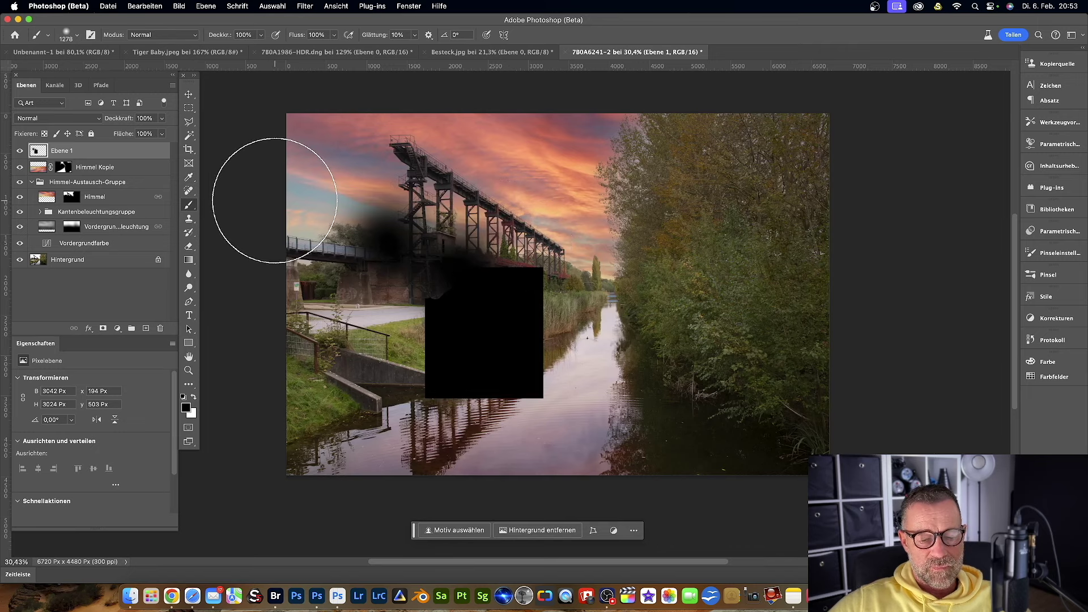
key(e)
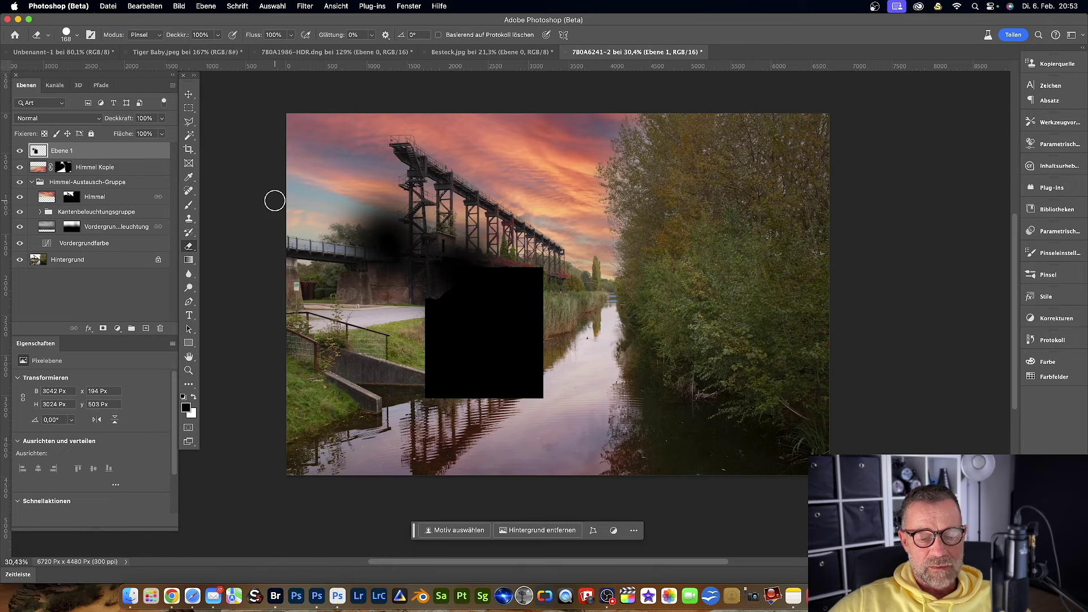
key(b)
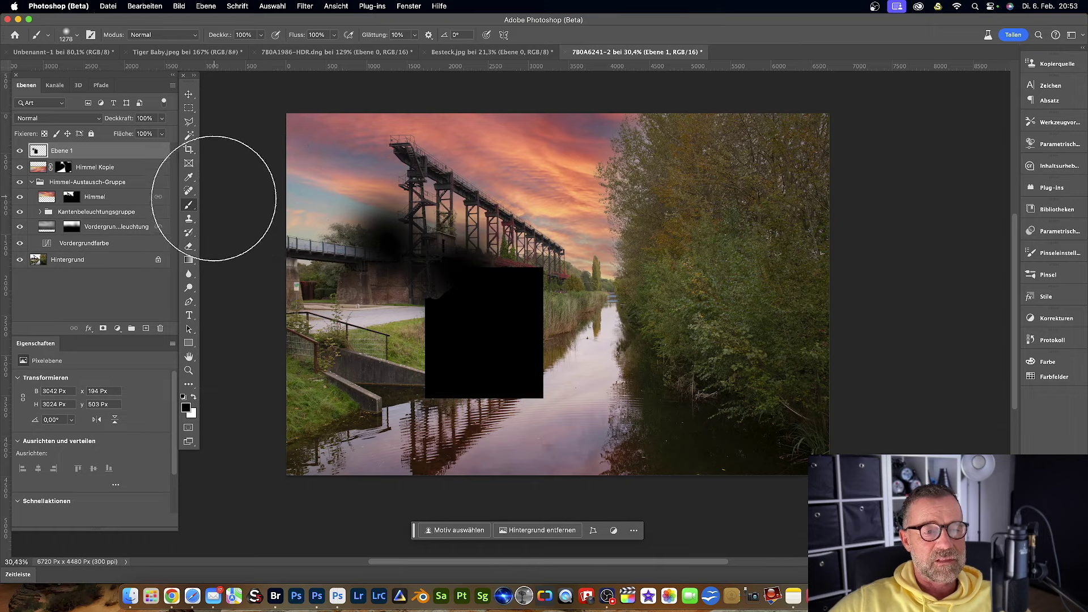
Enable keyboard shortcuts for pen-supported tools, keeping timing sensitivity at 200 ms
click(47, 8)
mouse_move(55, 45)
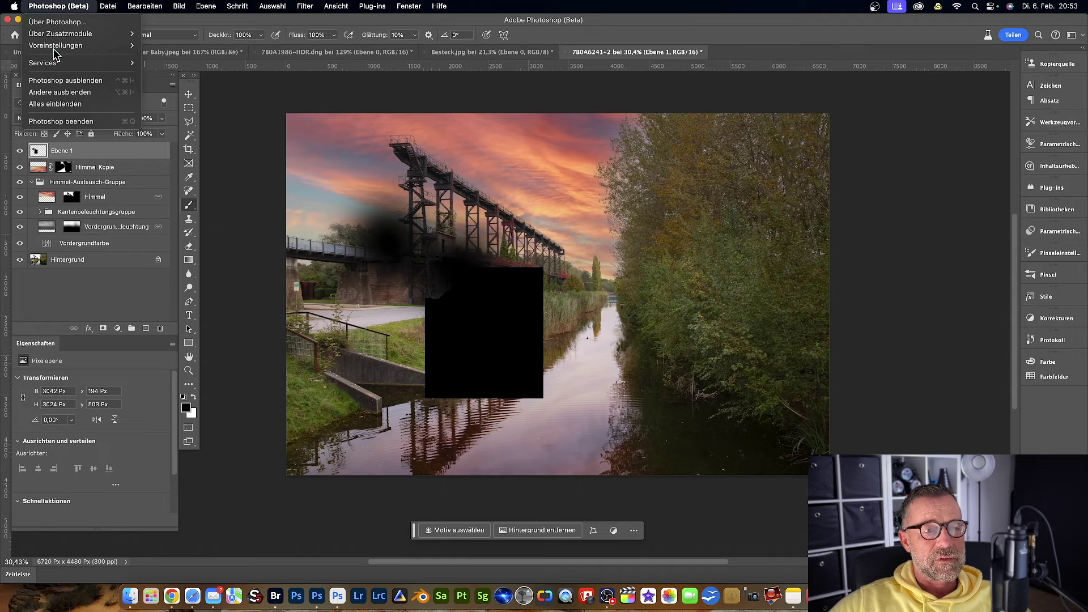
click(174, 79)
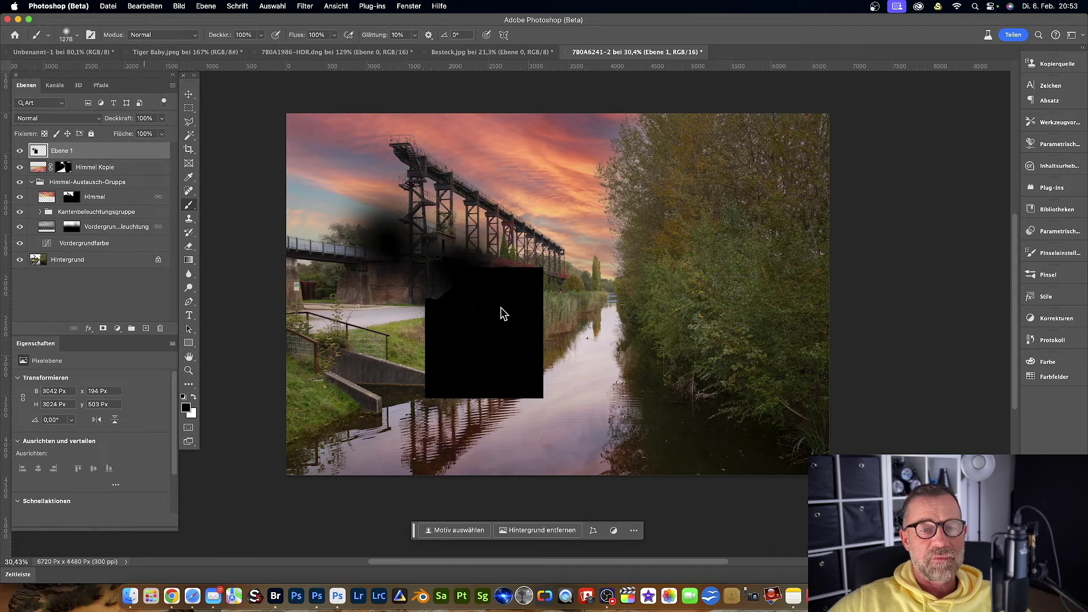
click(413, 319)
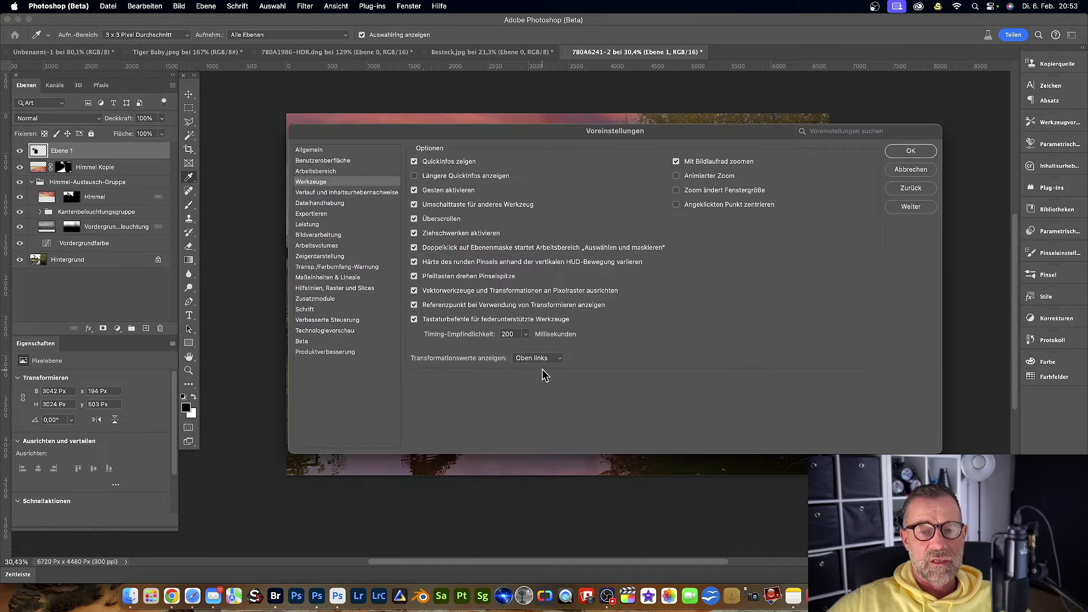
click(525, 334)
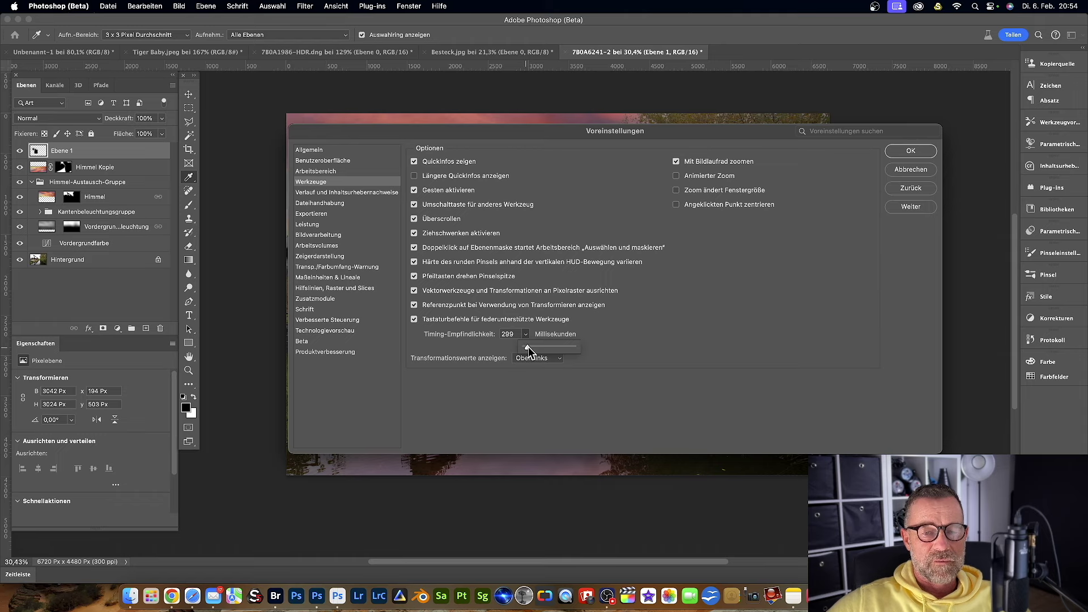
drag(532, 347, 522, 348)
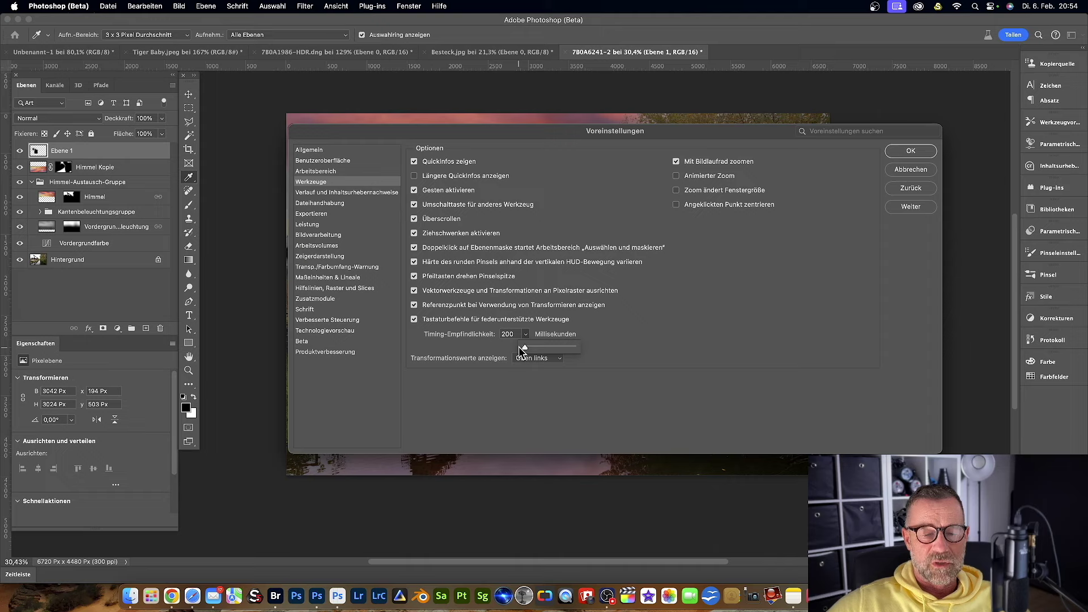
click(701, 349)
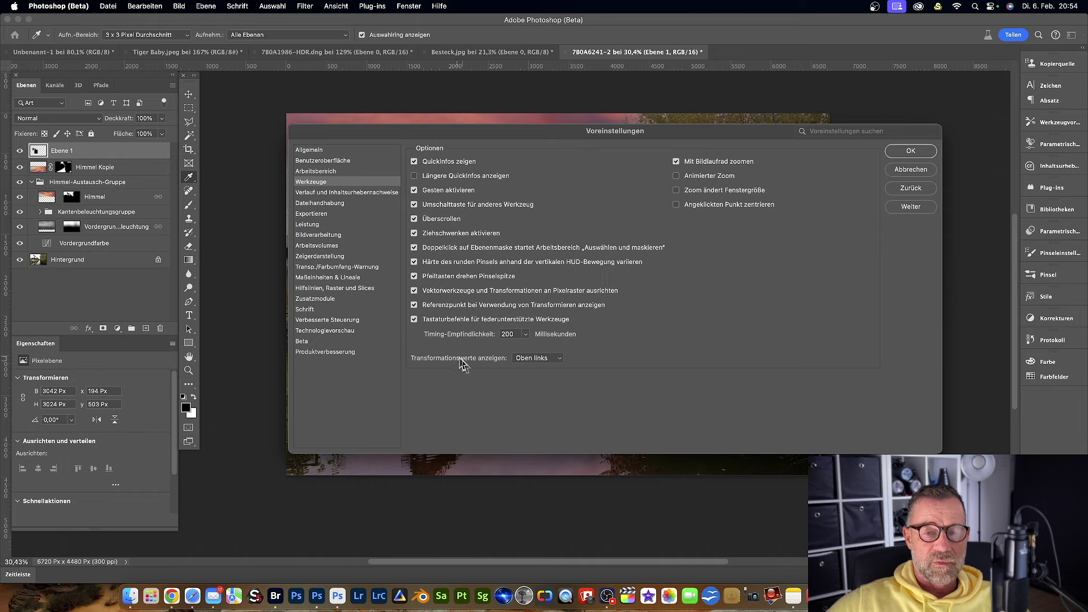
click(558, 362)
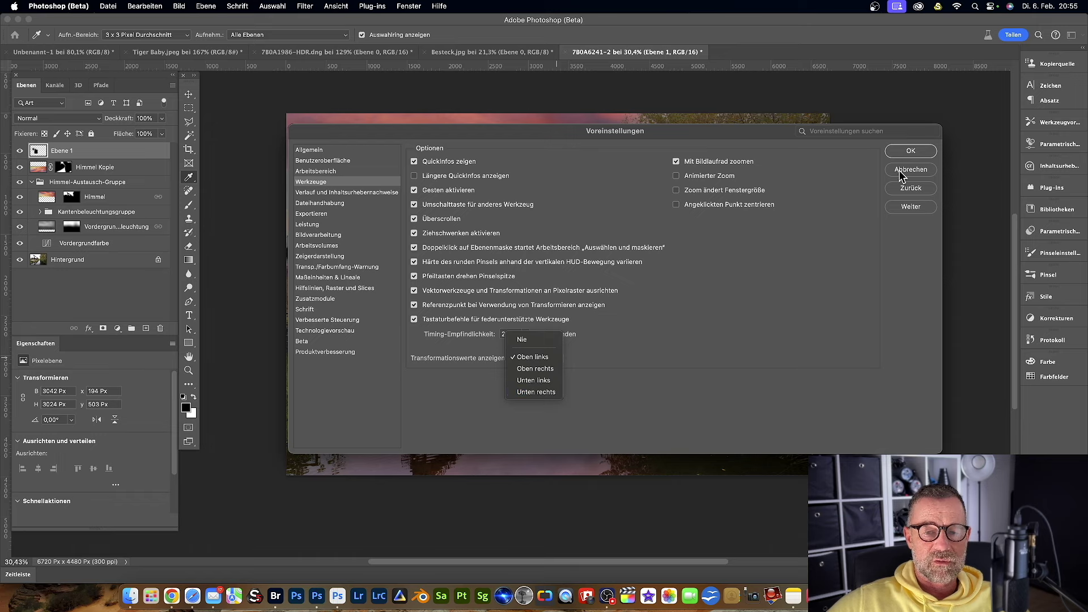
key(Escape)
key(Escape)
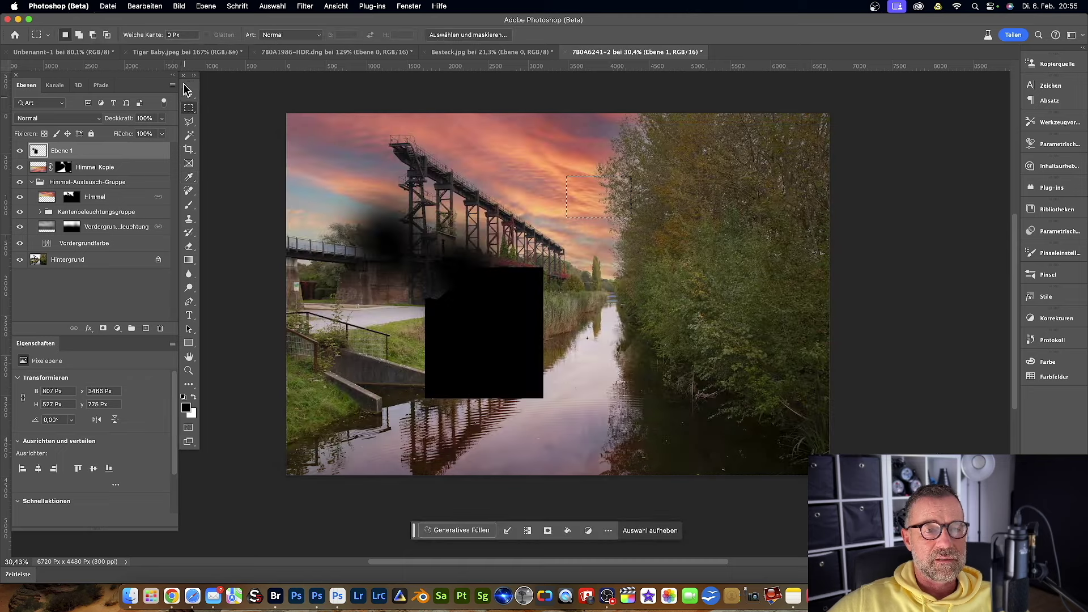
Deselect and move the black square up and left with the Move tool
click(272, 7)
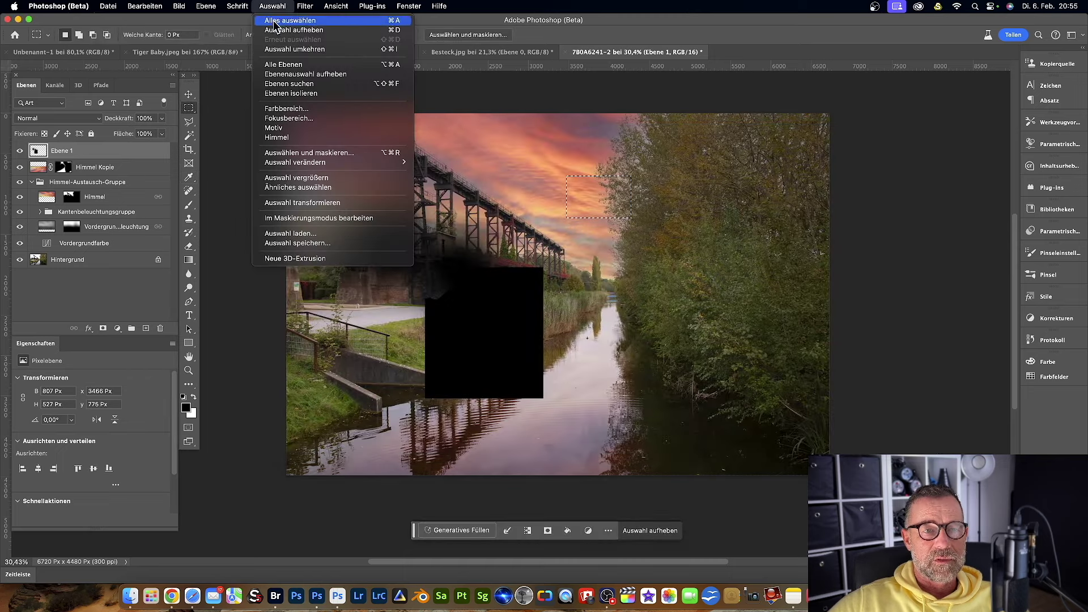
click(283, 30)
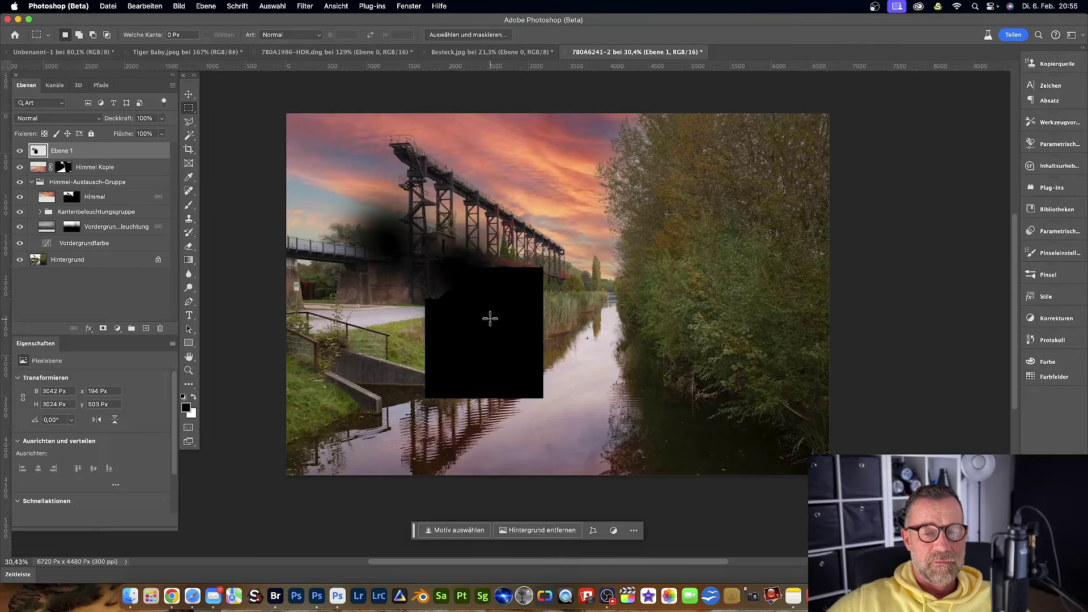
click(188, 94)
mouse_move(471, 331)
mouse_down()
mouse_move(538, 330)
mouse_move(455, 289)
mouse_up()
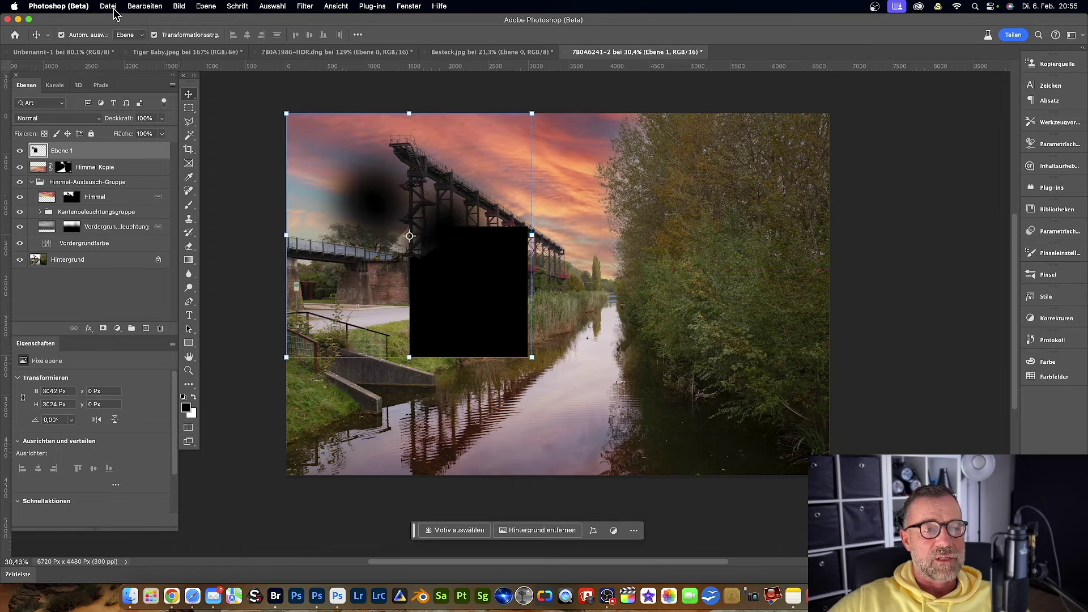
Try rotating the black square about 12 degrees, then cancel to leave it upright
click(145, 7)
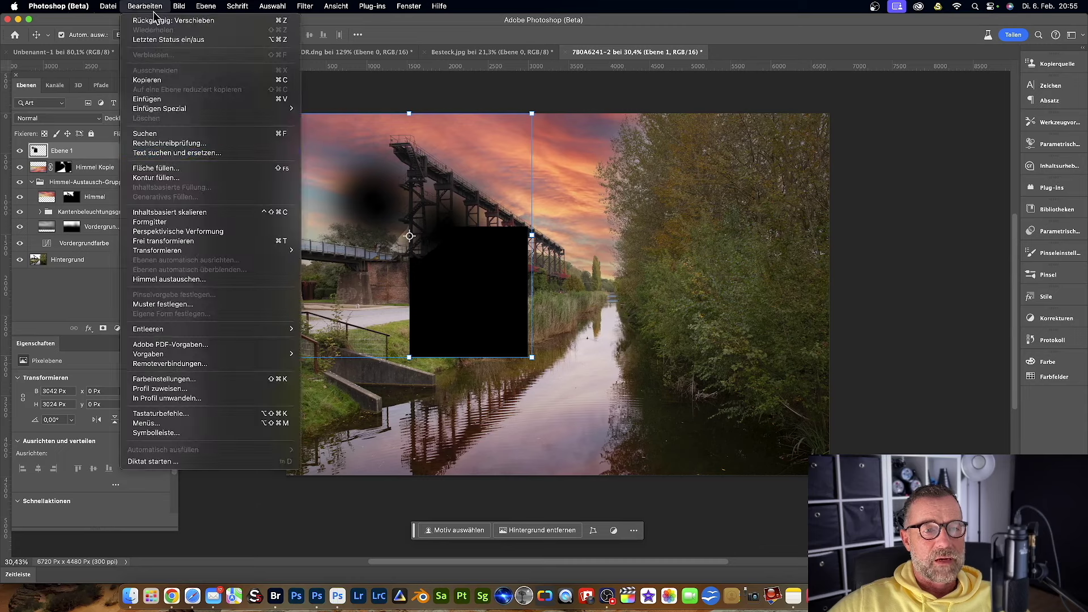
click(168, 242)
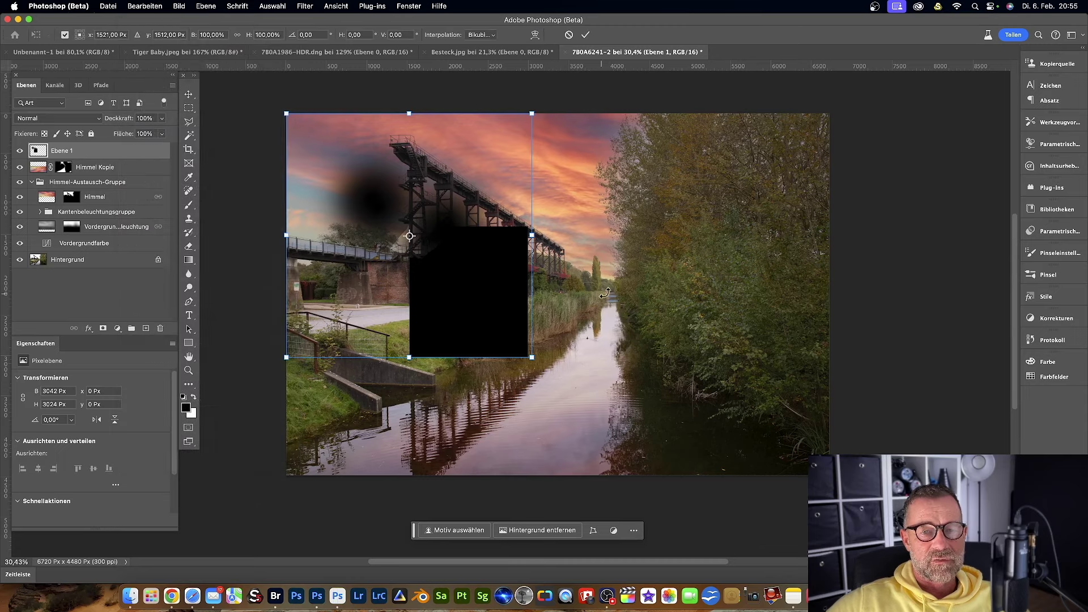
mouse_move(555, 236)
mouse_down()
mouse_move(584, 298)
mouse_move(580, 258)
mouse_move(587, 293)
mouse_move(595, 257)
mouse_up()
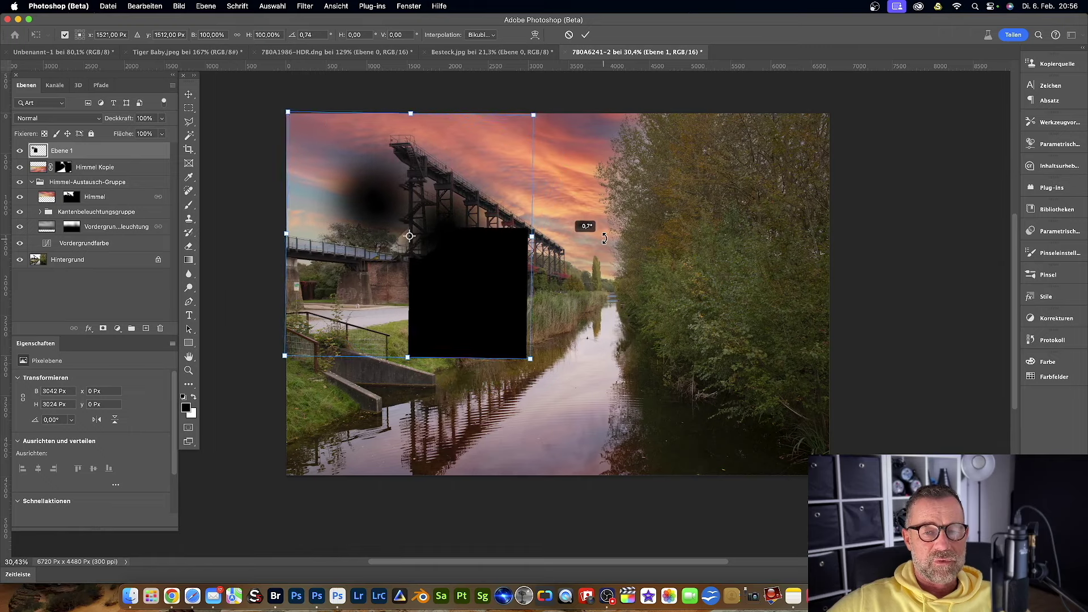
drag(595, 257, 593, 262)
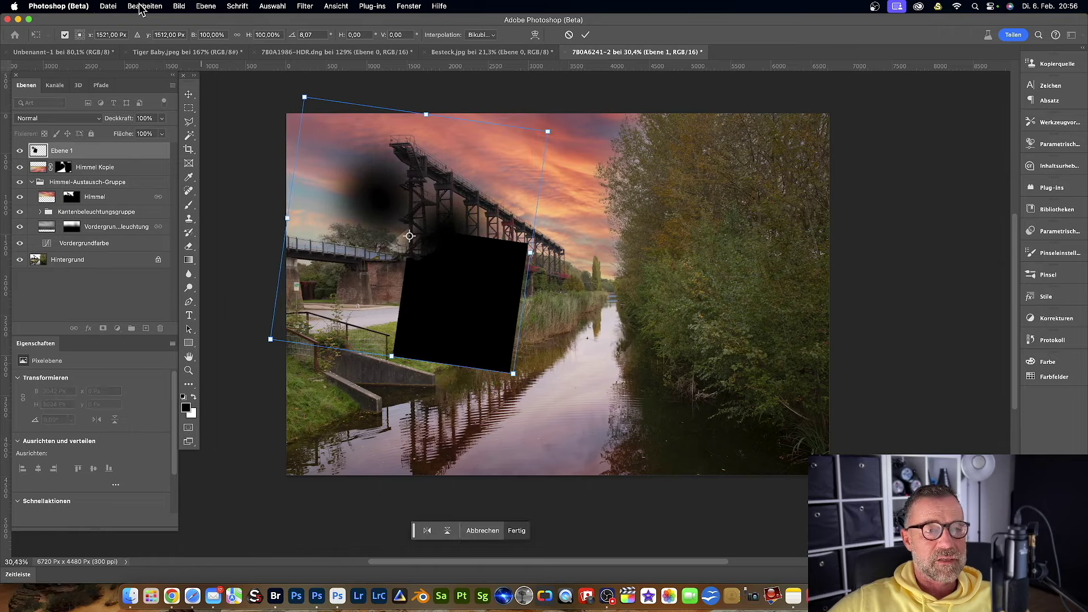
click(569, 36)
click(58, 7)
mouse_move(56, 46)
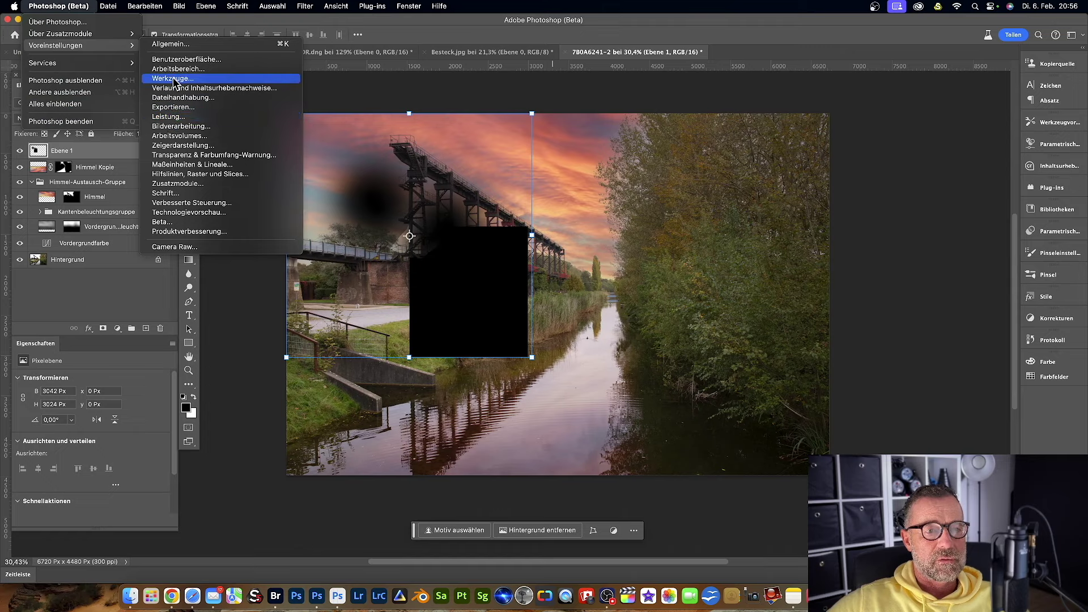
Set Transformationswerte anzeigen to Unten links in the tool preferences
click(172, 78)
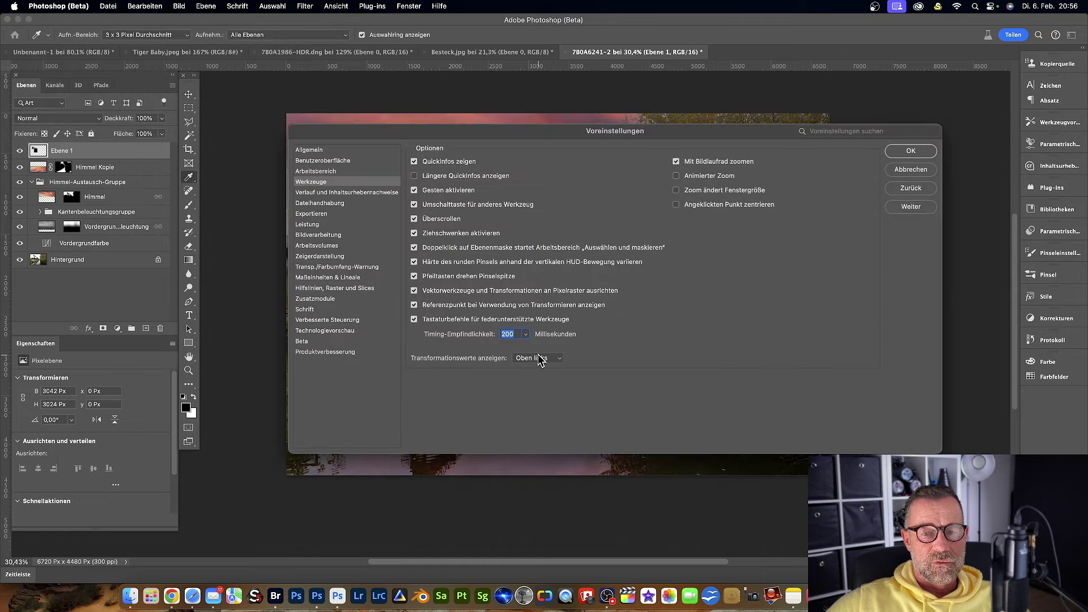
click(550, 361)
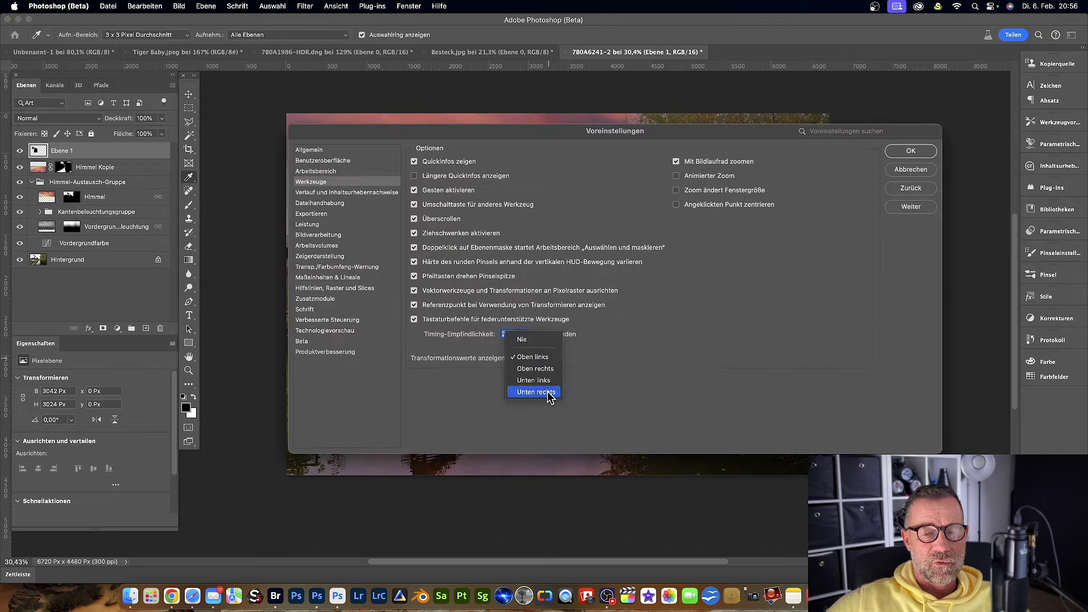
click(535, 380)
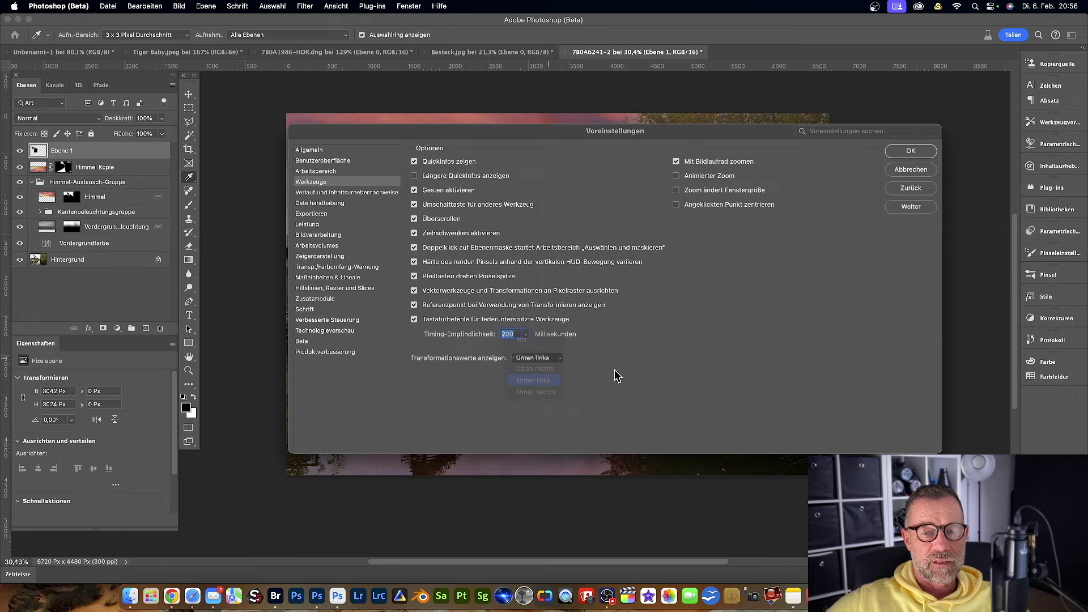
click(911, 151)
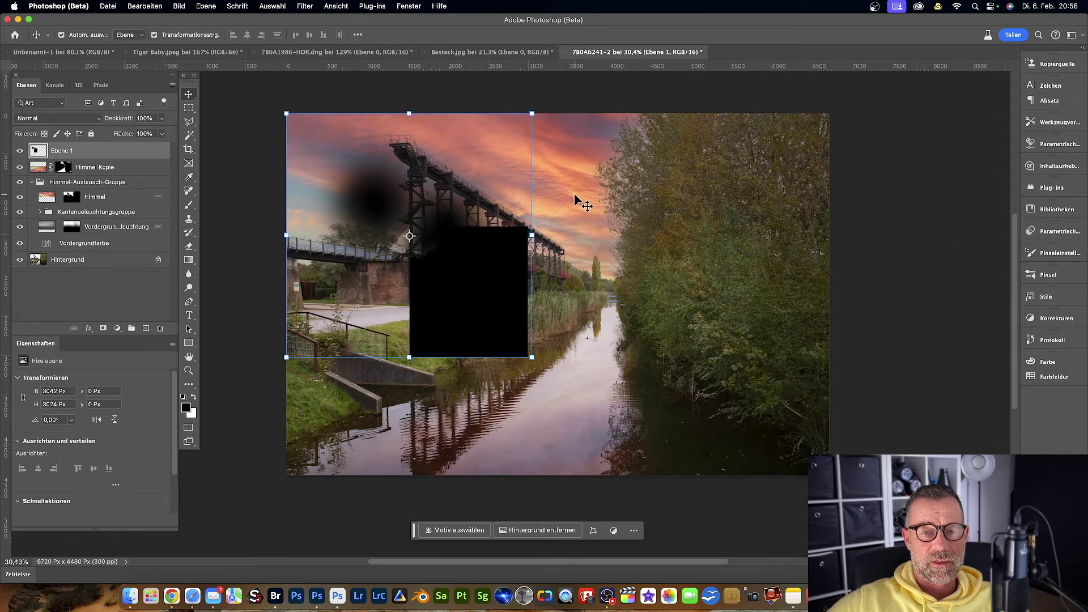
Test the readout by slightly rotating the black square, then cancel the transform
drag(545, 181, 548, 184)
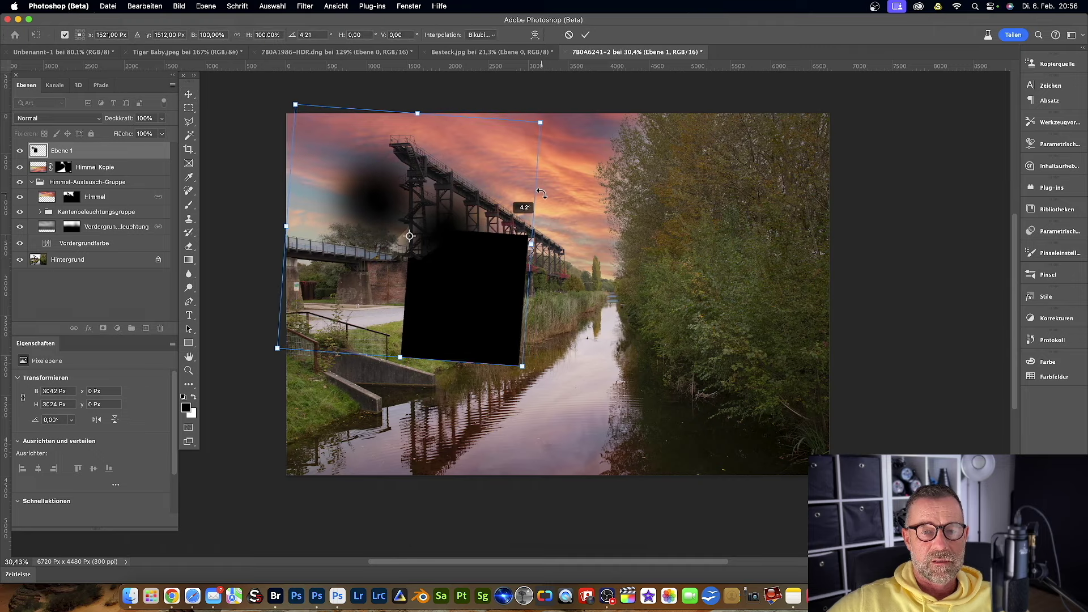
drag(548, 185, 570, 171)
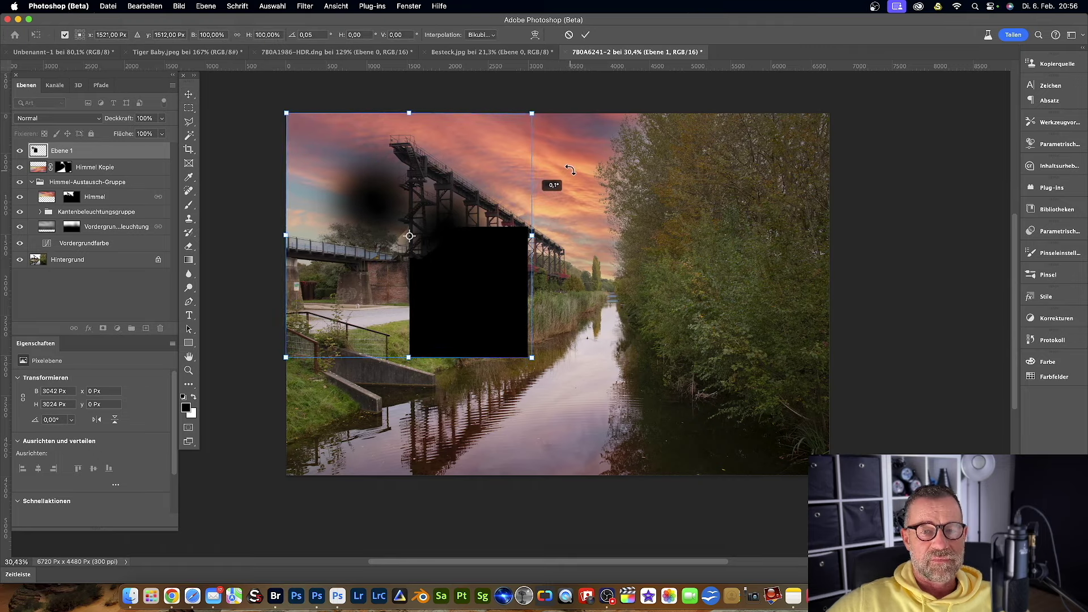
click(569, 34)
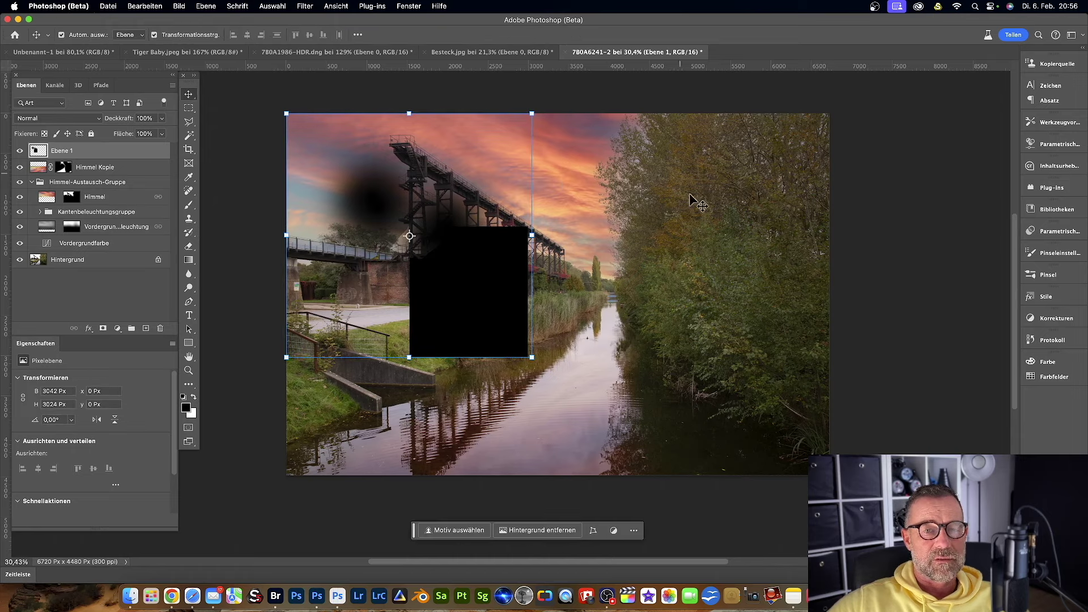
Open the tool preferences and close them without changes
click(108, 6)
mouse_move(56, 45)
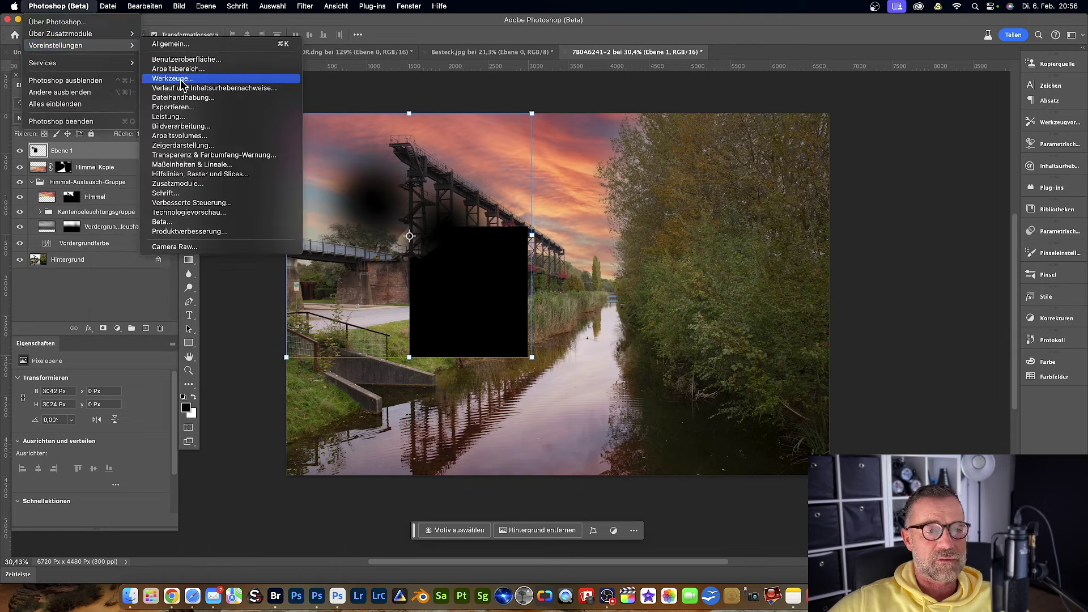
click(170, 78)
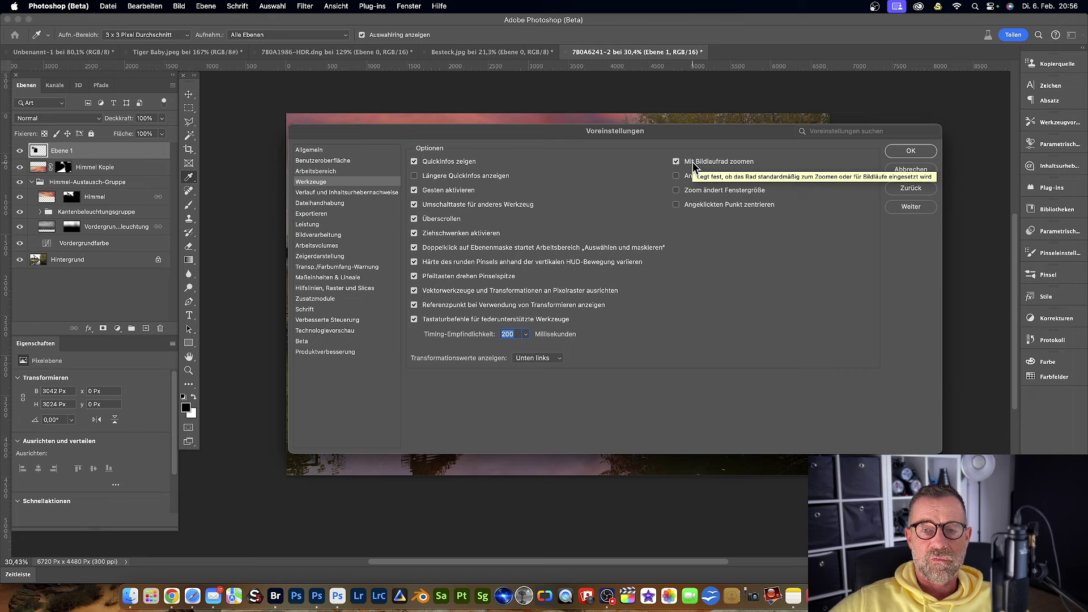
click(911, 151)
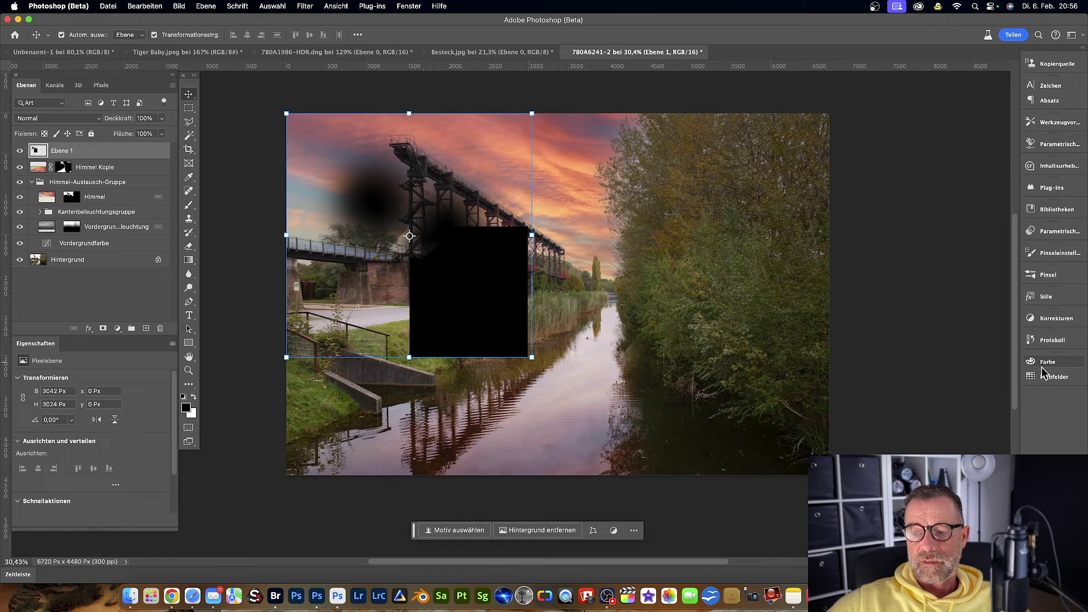
Revert the bridge photo to its opened state via the top History snapshot
click(1052, 341)
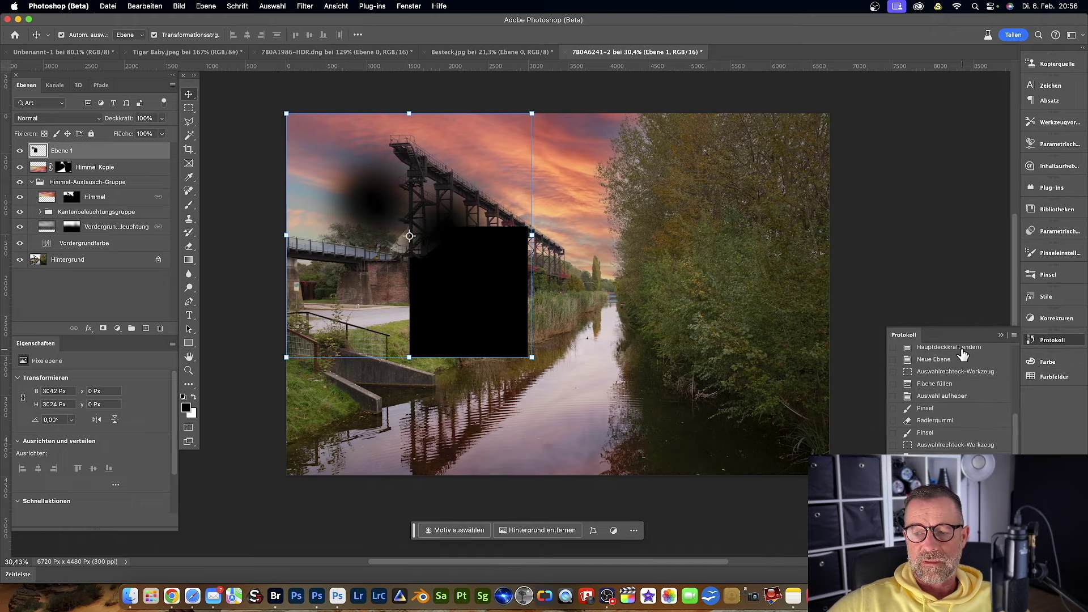
scroll(957, 362, up, 5)
click(940, 353)
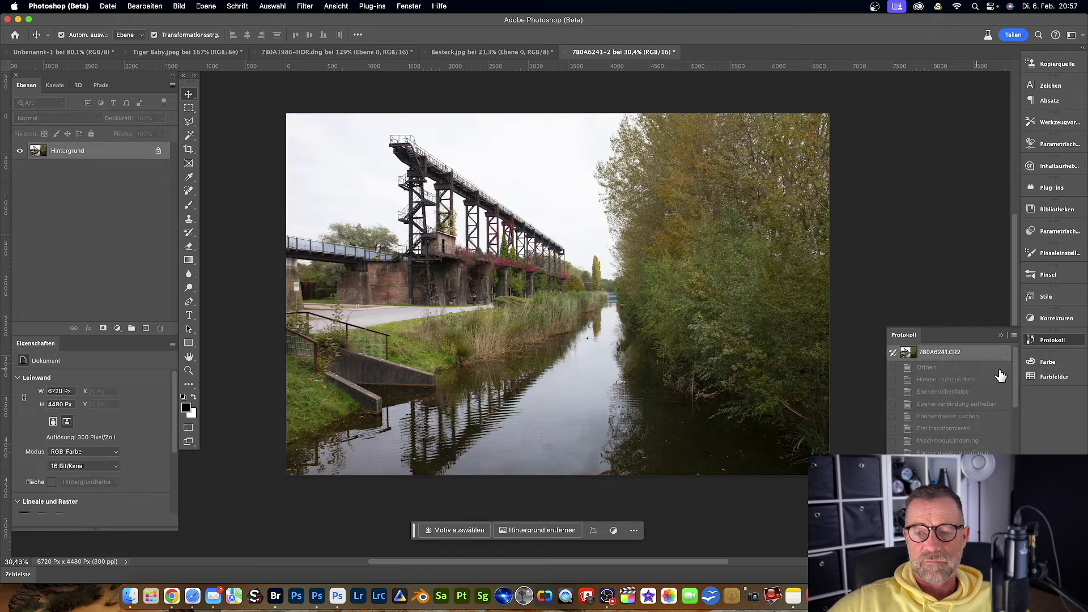
click(1052, 340)
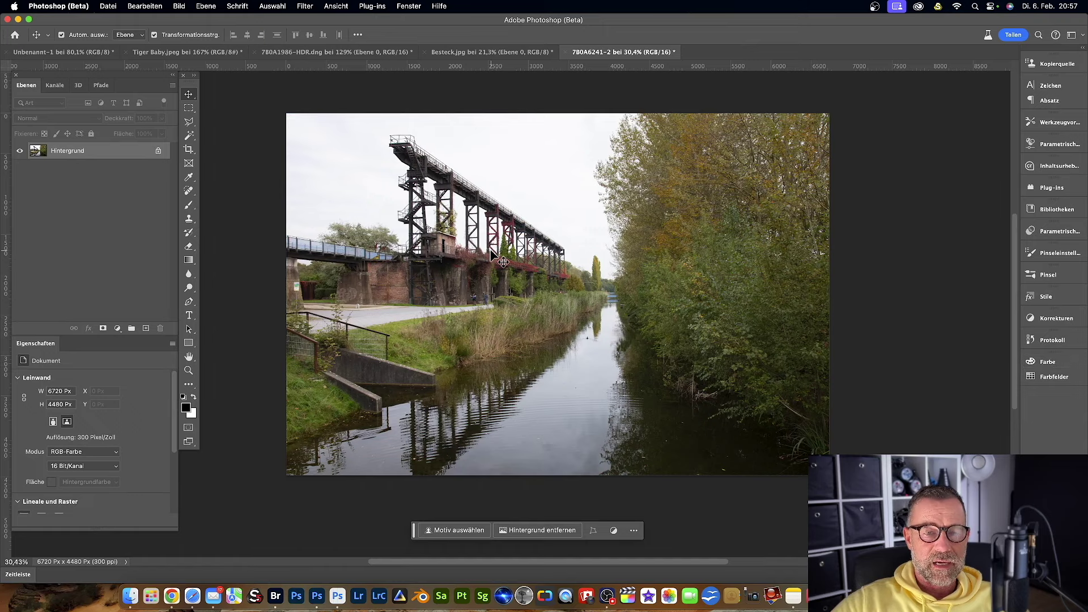
click(189, 206)
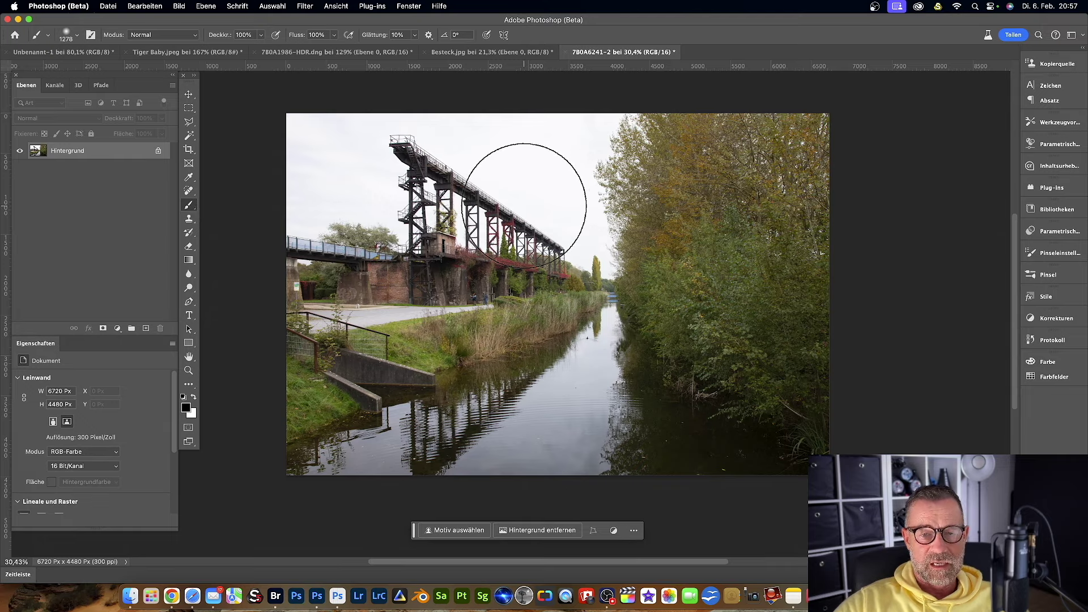
Zoom repeatedly in and out on the bridge photo using the scroll wheel
scroll(524, 205, up, 3)
scroll(524, 205, down, 4)
scroll(524, 205, down, 2)
scroll(524, 205, up, 2)
scroll(524, 205, up, 4)
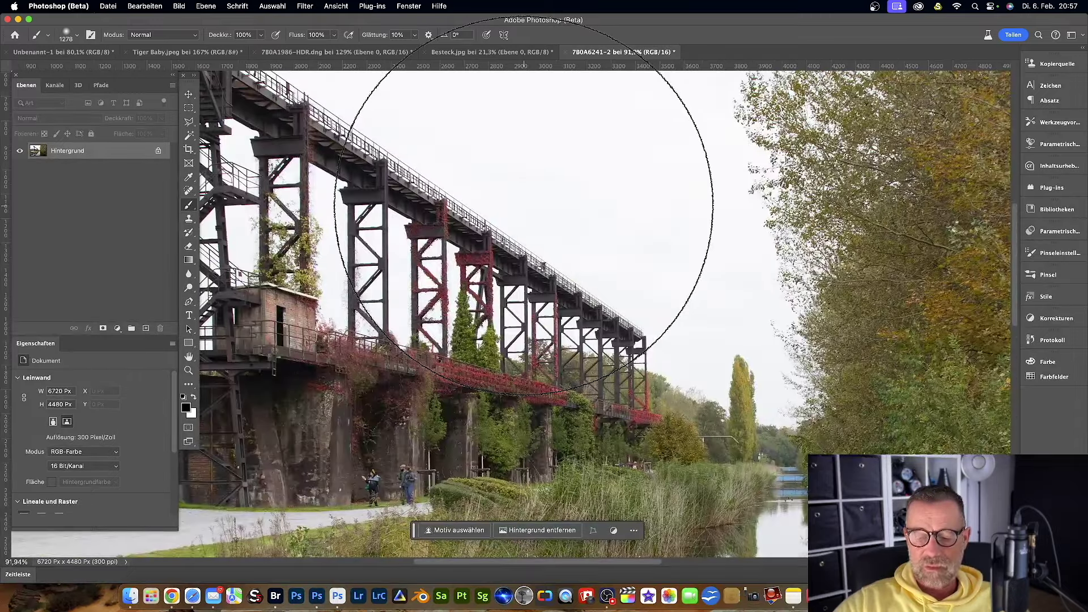
scroll(530, 224, down, 4)
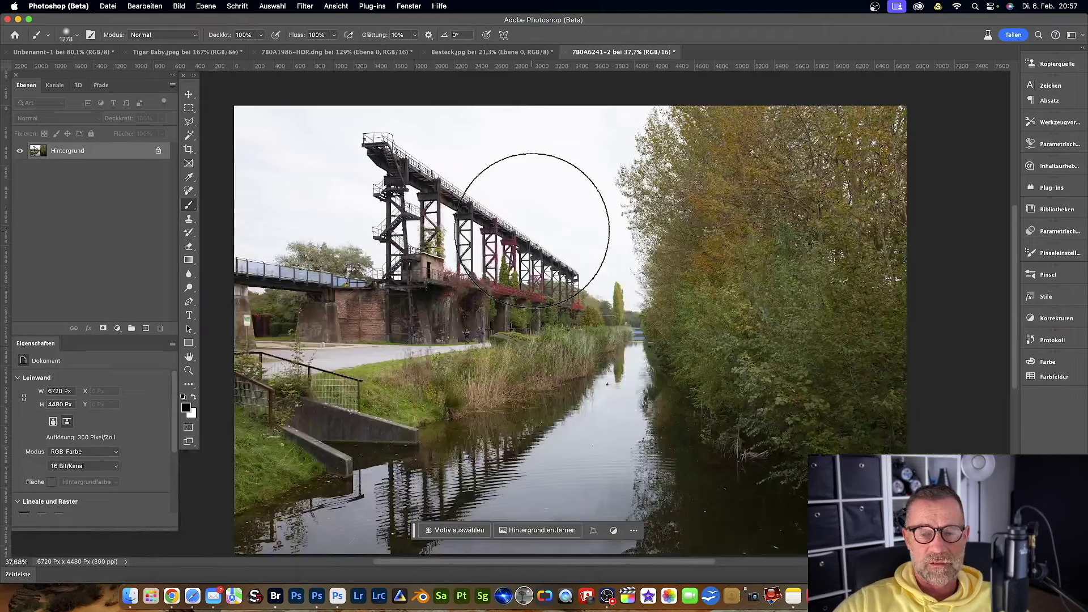
scroll(536, 224, down, 3)
scroll(538, 226, up, 2)
scroll(535, 238, up, 4)
scroll(531, 241, up, 1)
scroll(531, 238, down, 4)
scroll(531, 232, down, 1)
scroll(531, 230, up, 5)
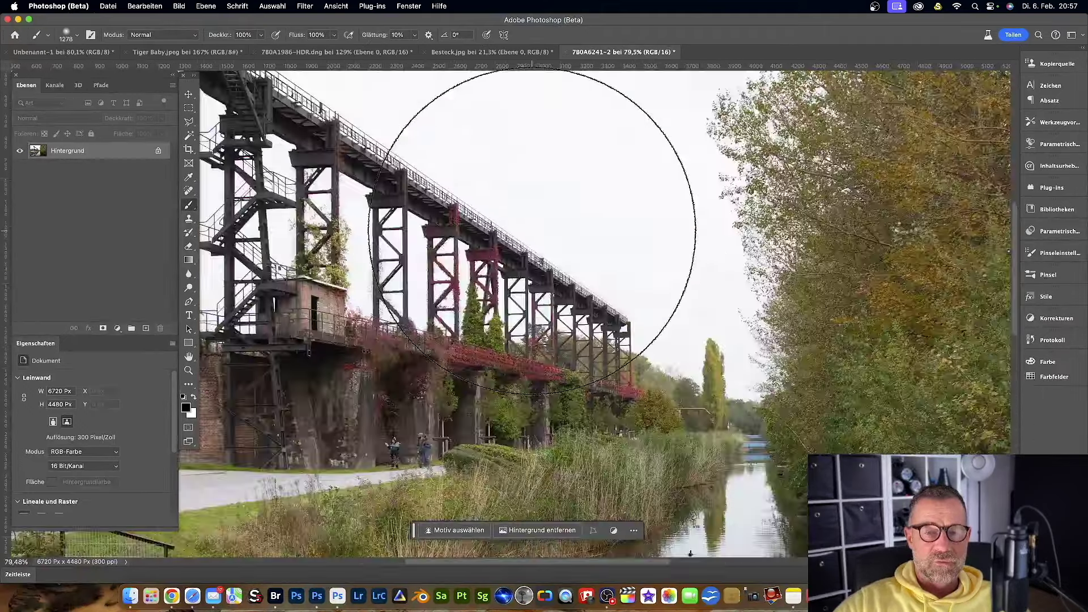
scroll(531, 230, down, 4)
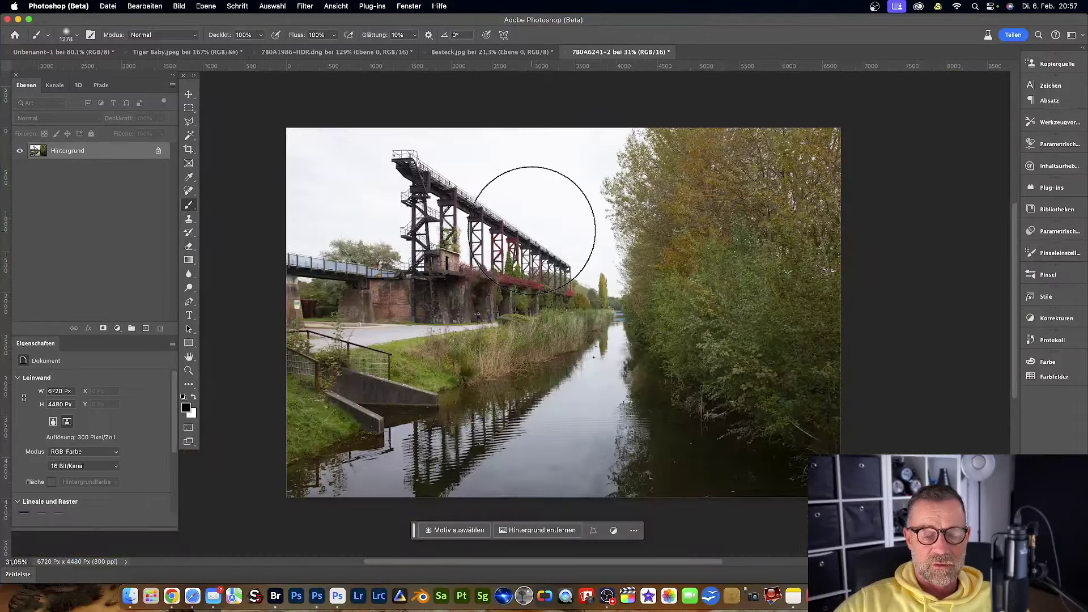
scroll(534, 233, down, 2)
scroll(537, 238, up, 2)
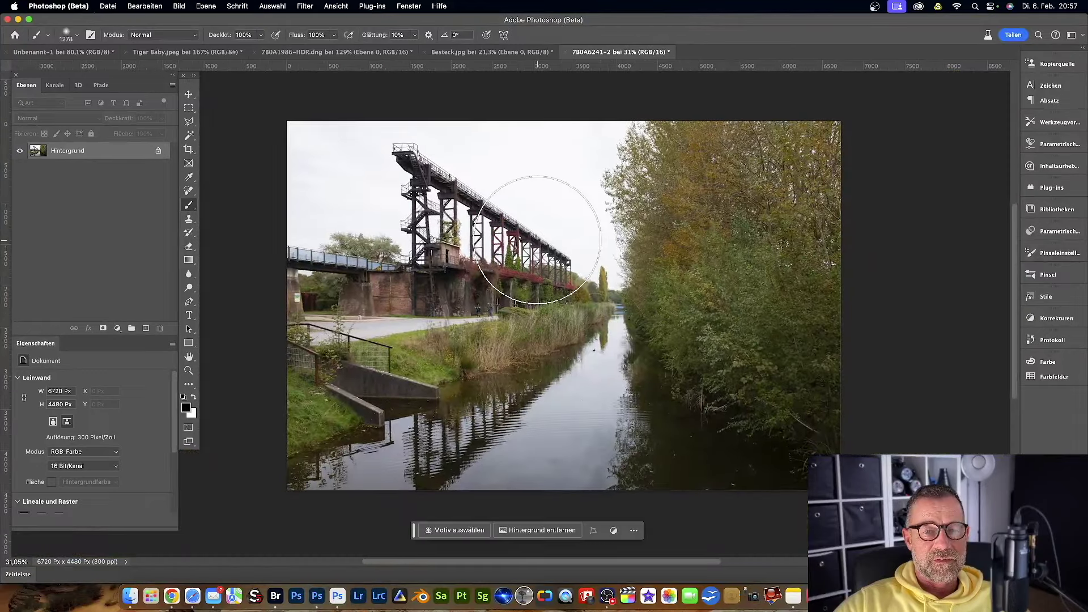
click(60, 6)
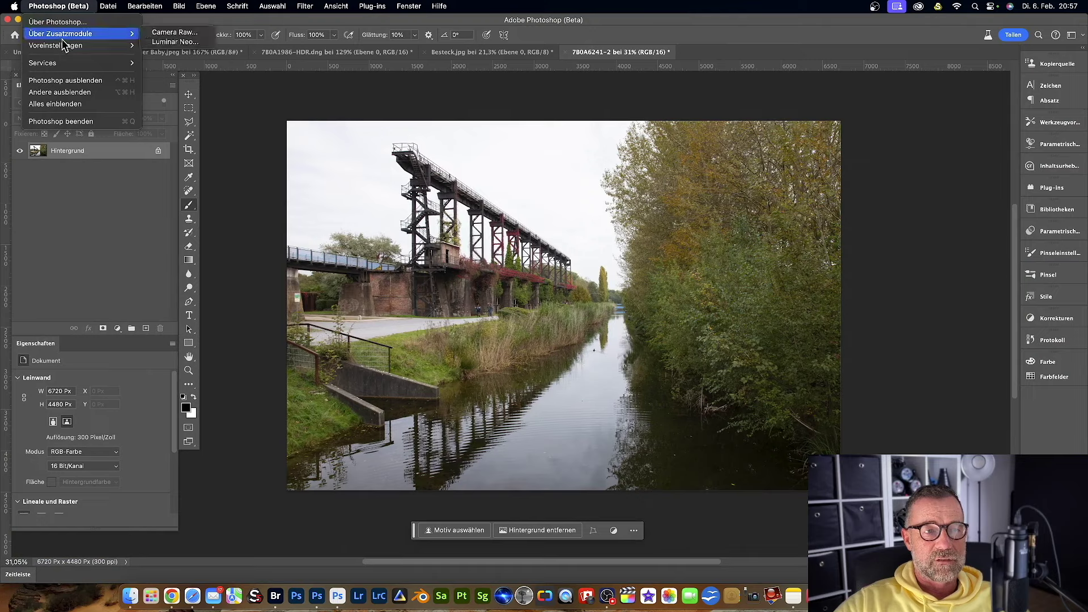
mouse_move(56, 45)
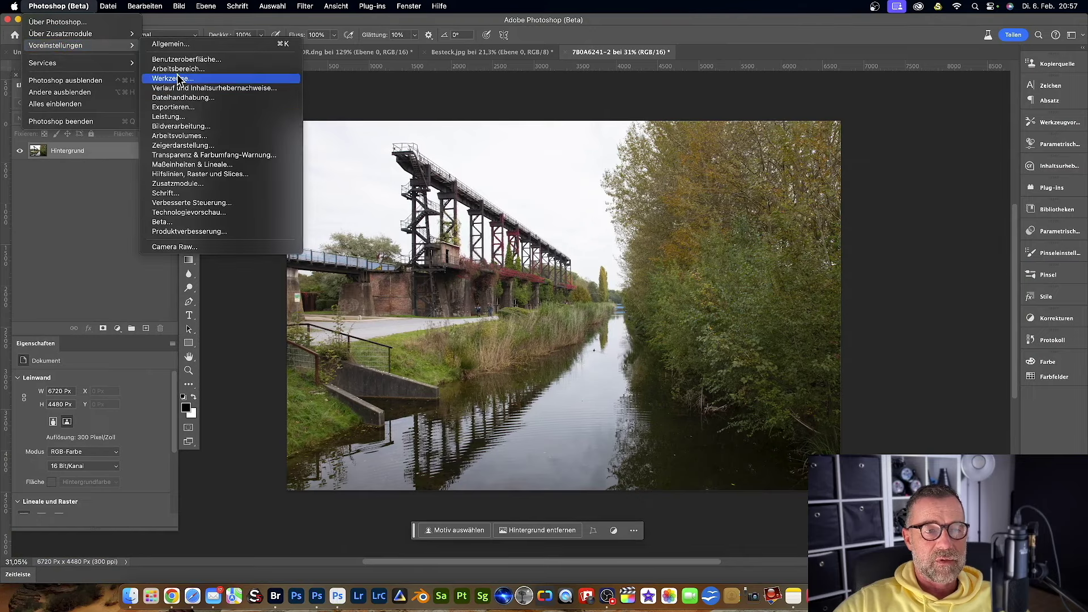
Turn off Mit Bildlaufrad zoomen in the tool preferences and confirm
click(179, 79)
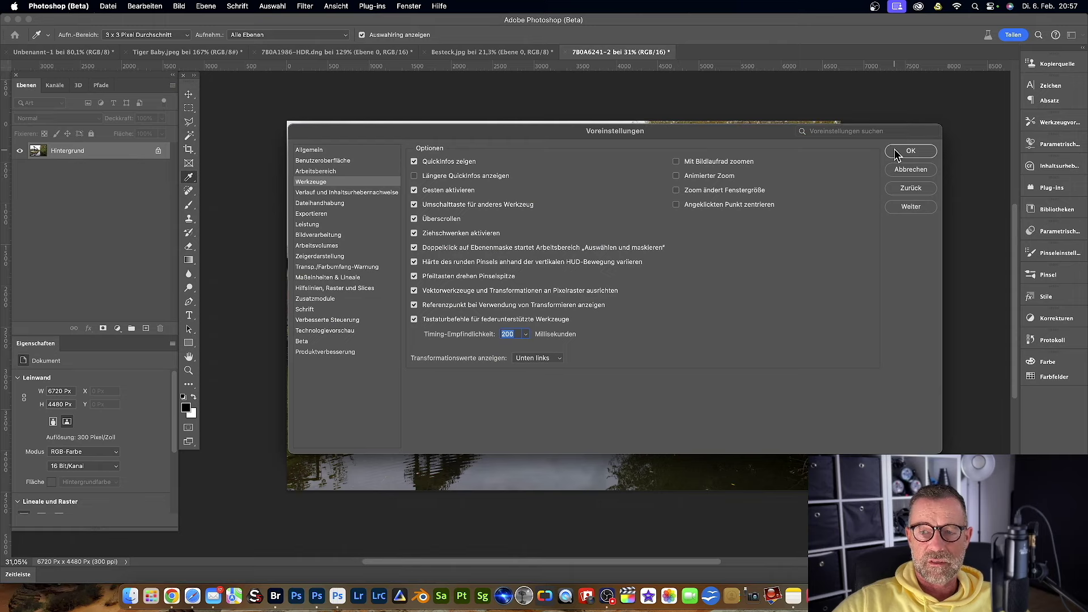
click(908, 151)
key(b)
Scroll up, down, left and right to pan around the canvas
scroll(539, 279, up, 2)
scroll(523, 287, down, 4)
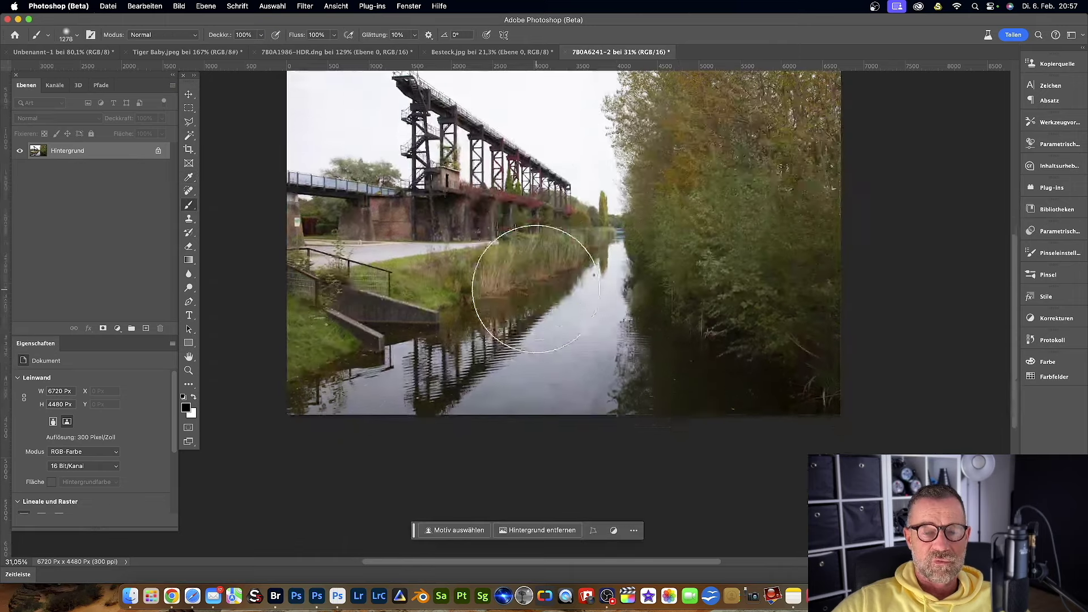
scroll(536, 289, up, 3)
scroll(536, 289, down, 2)
scroll(536, 289, right, 3)
scroll(538, 289, left, 5)
scroll(540, 289, left, 1)
scroll(539, 289, right, 5)
scroll(538, 289, left, 1)
scroll(538, 290, down, 2)
scroll(536, 290, up, 5)
scroll(536, 290, down, 5)
scroll(537, 290, right, 2)
scroll(539, 290, left, 3)
scroll(541, 290, left, 3)
scroll(541, 290, right, 1)
scroll(541, 290, right, 1)
scroll(542, 290, right, 2)
scroll(542, 290, right, 1)
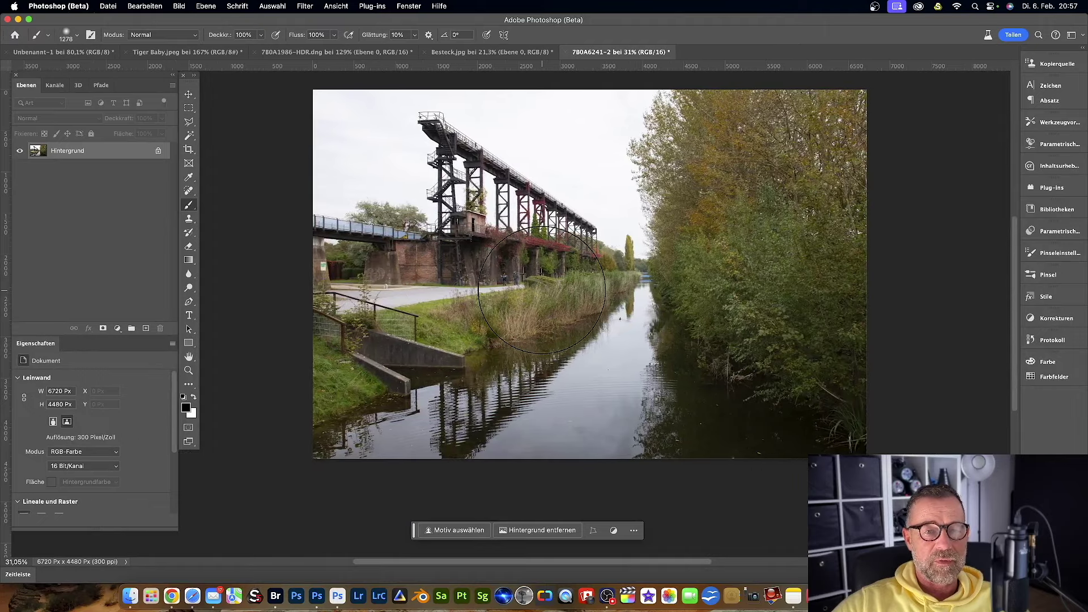
Re-enable scroll-wheel zoom and review the Advanced GPU settings under Performance
click(59, 6)
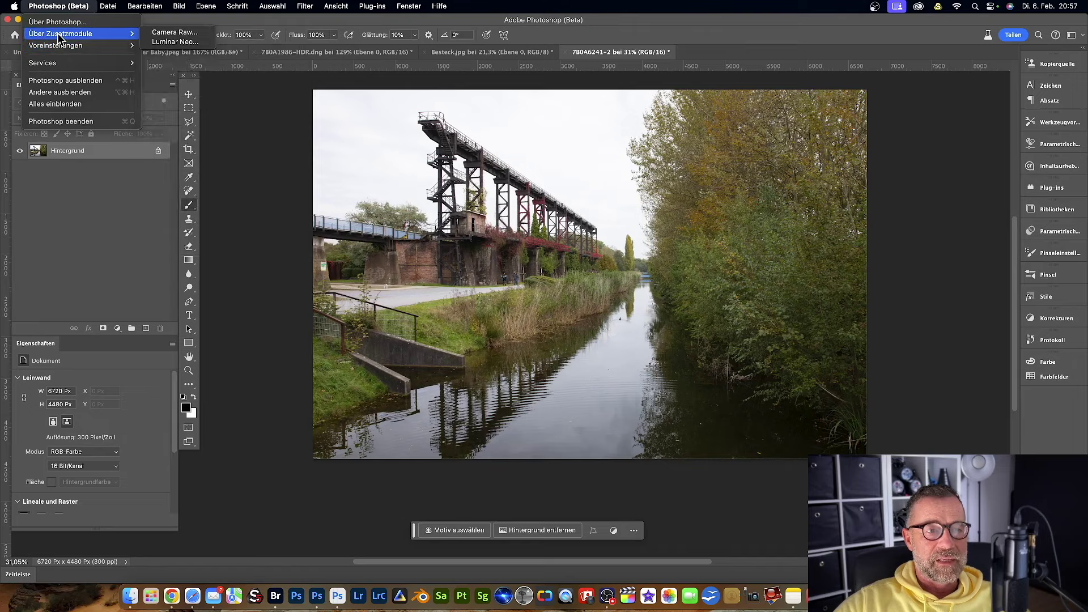
mouse_move(55, 45)
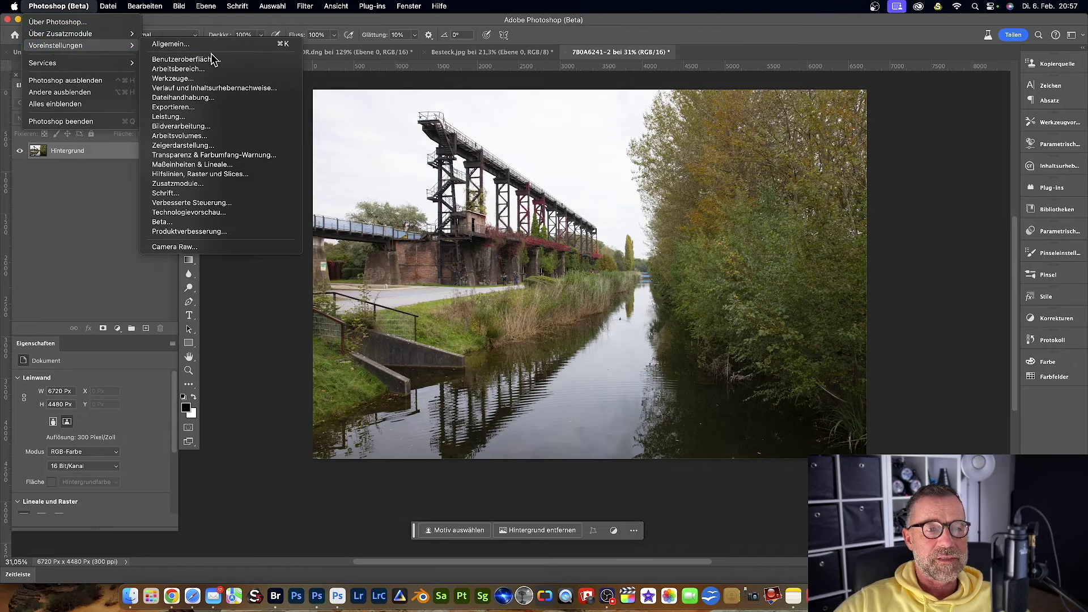
click(190, 78)
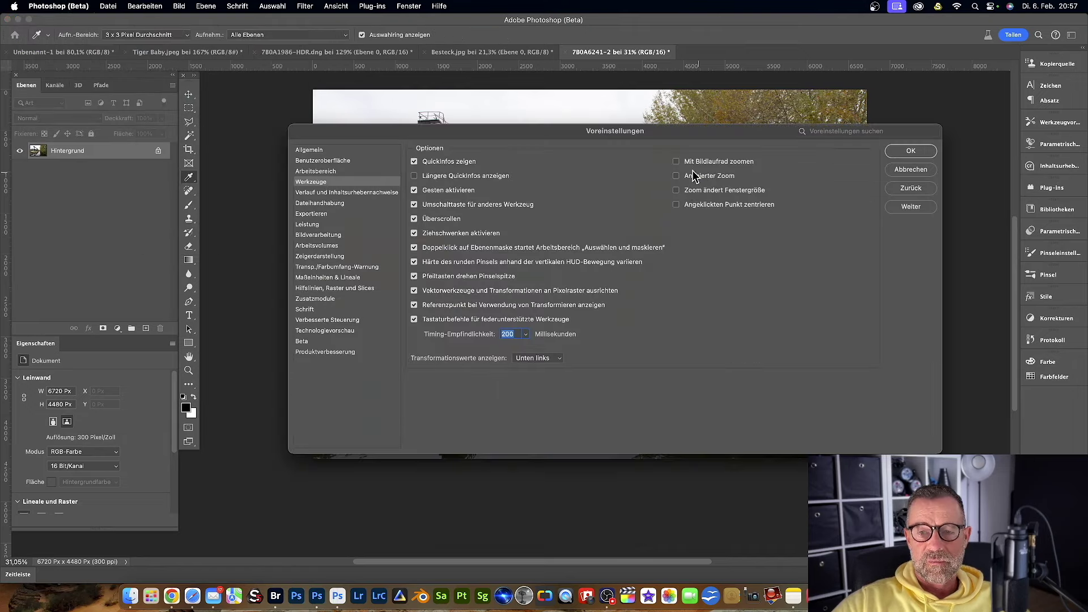
click(677, 161)
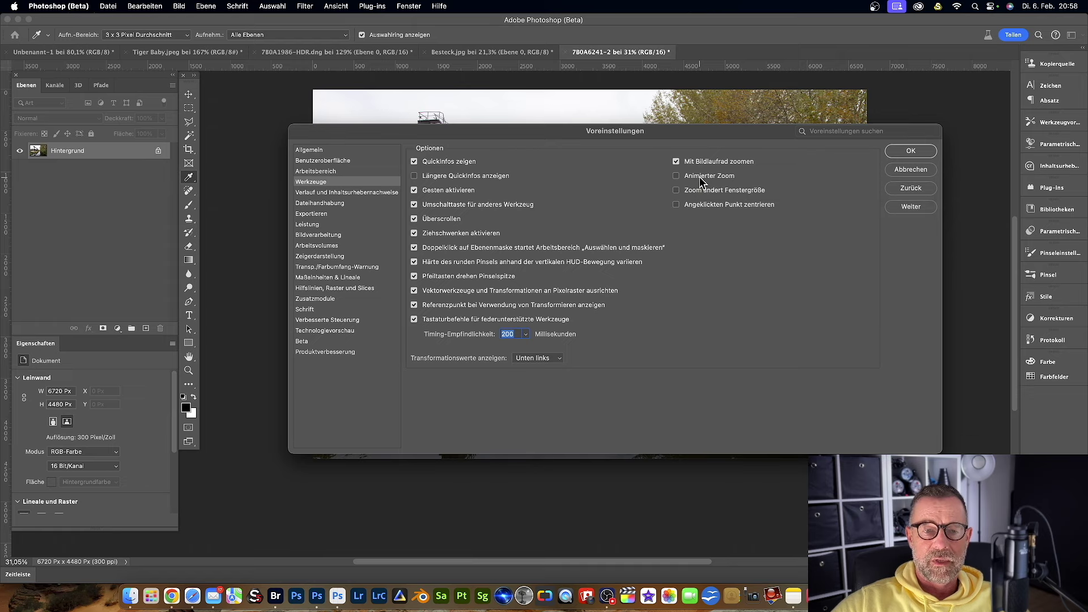
click(310, 226)
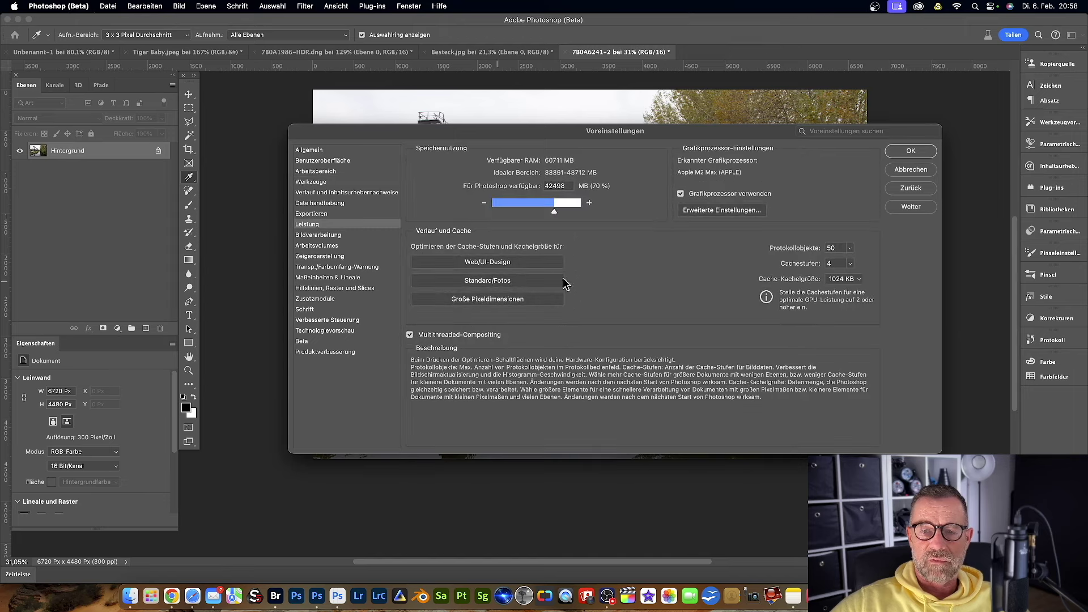
mouse_move(726, 194)
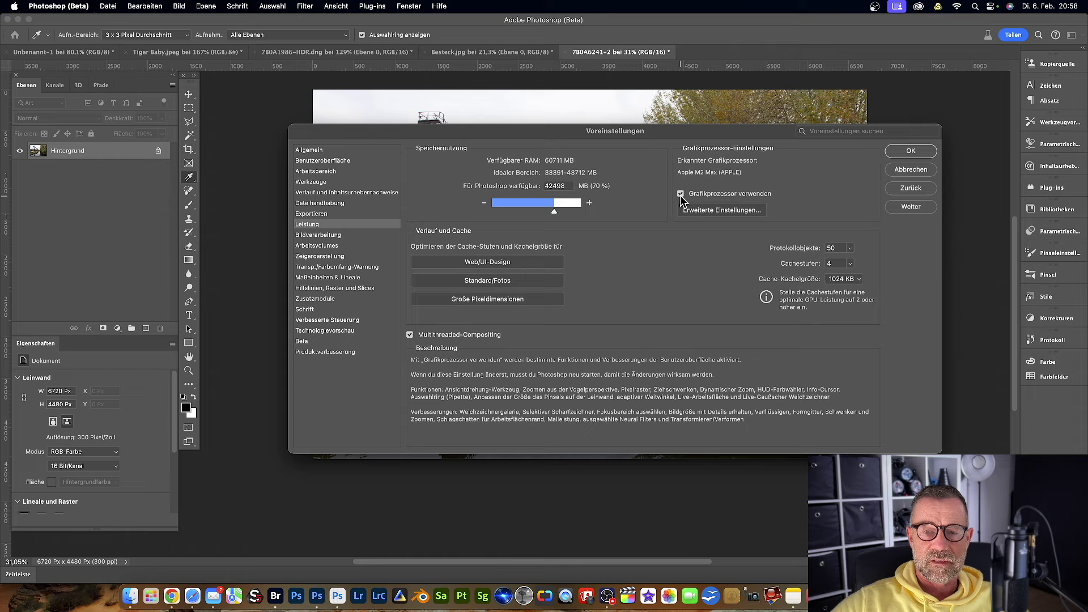
click(691, 212)
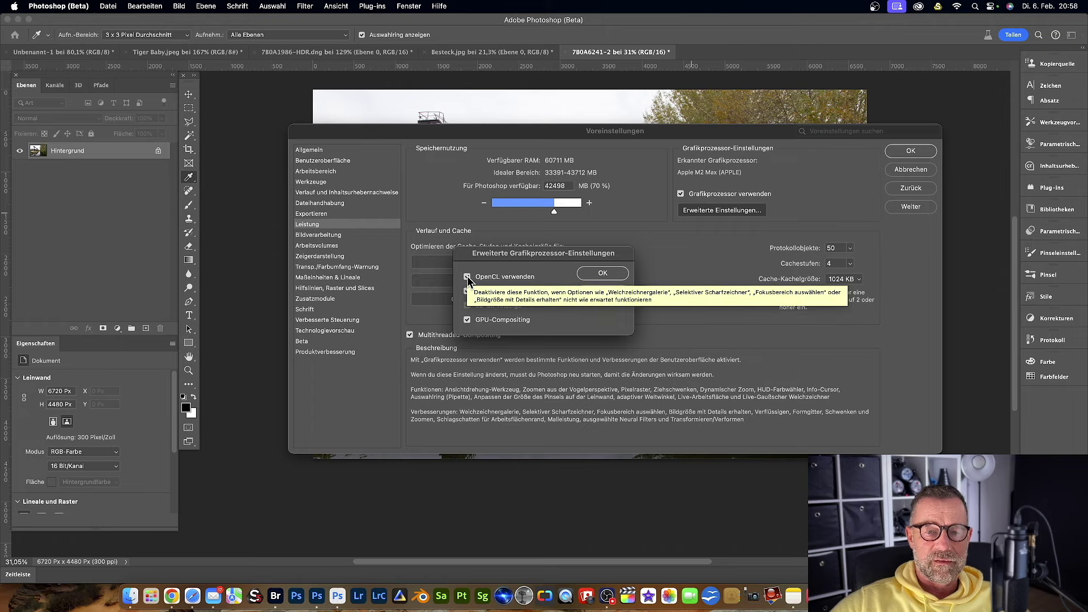
click(602, 292)
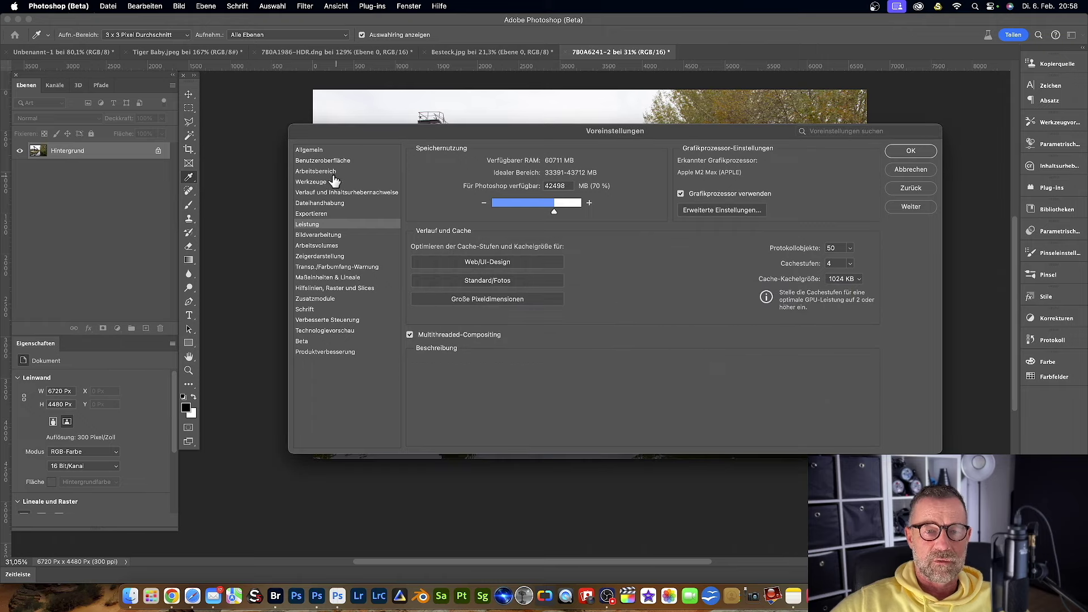
Tick Animated Zoom in the tool preferences and confirm with OK
click(313, 182)
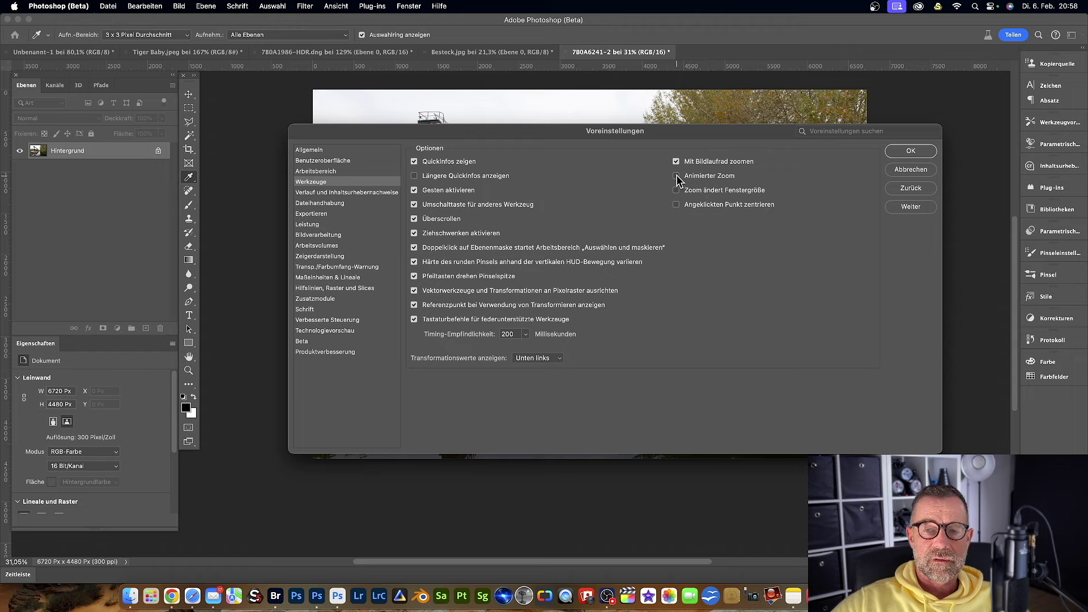
click(676, 177)
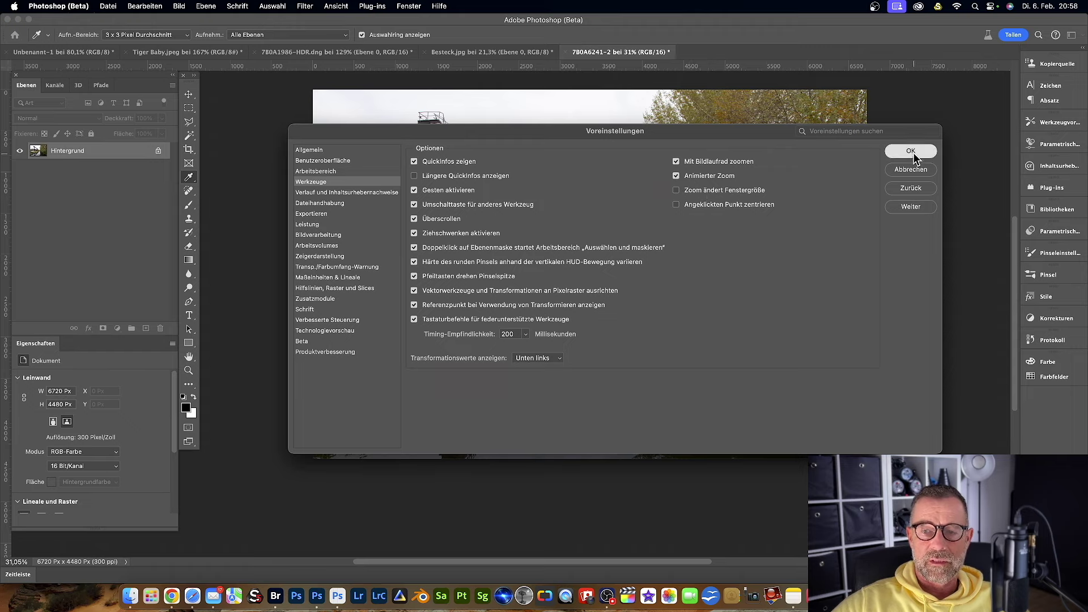
click(910, 151)
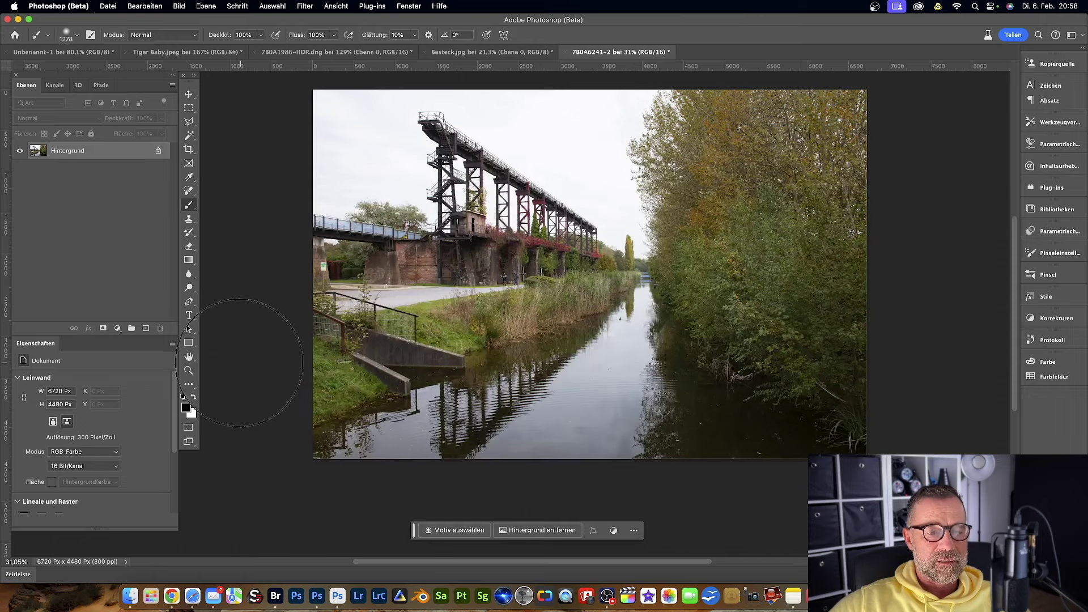
click(188, 371)
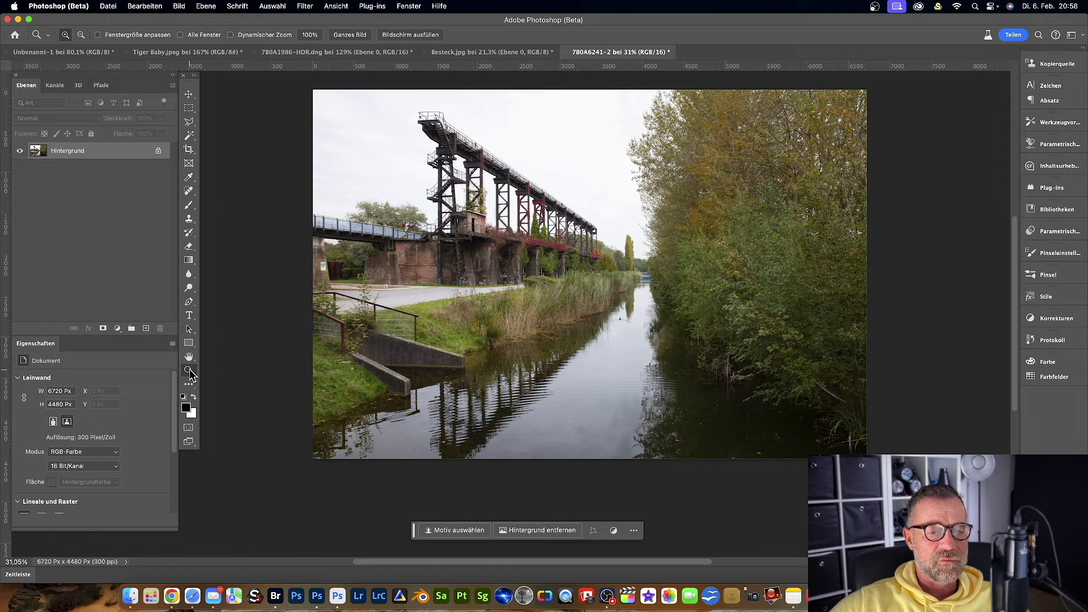
click(602, 265)
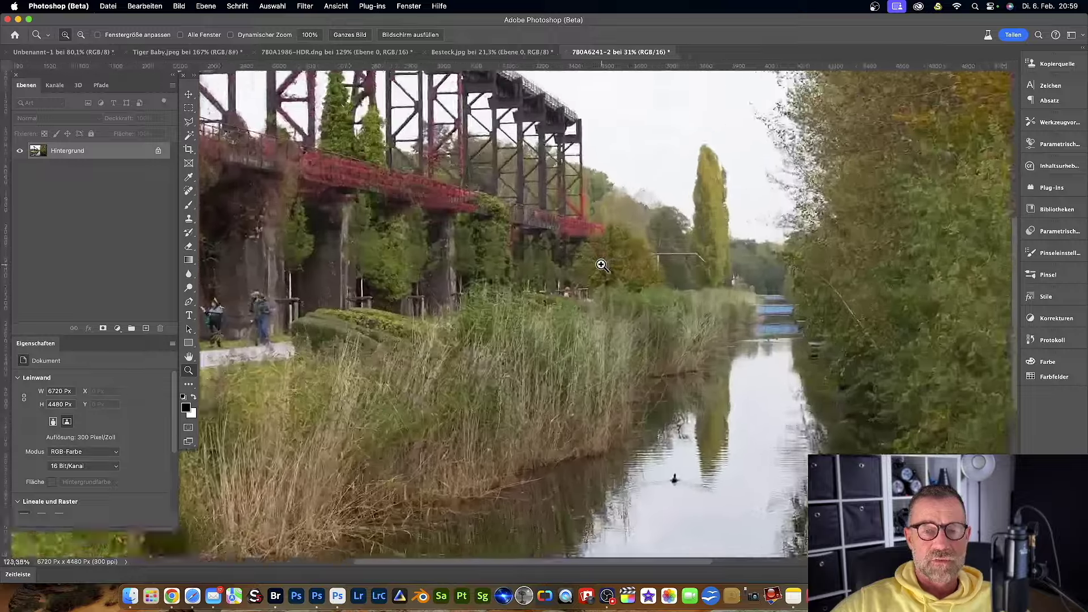
drag(601, 265, 601, 265)
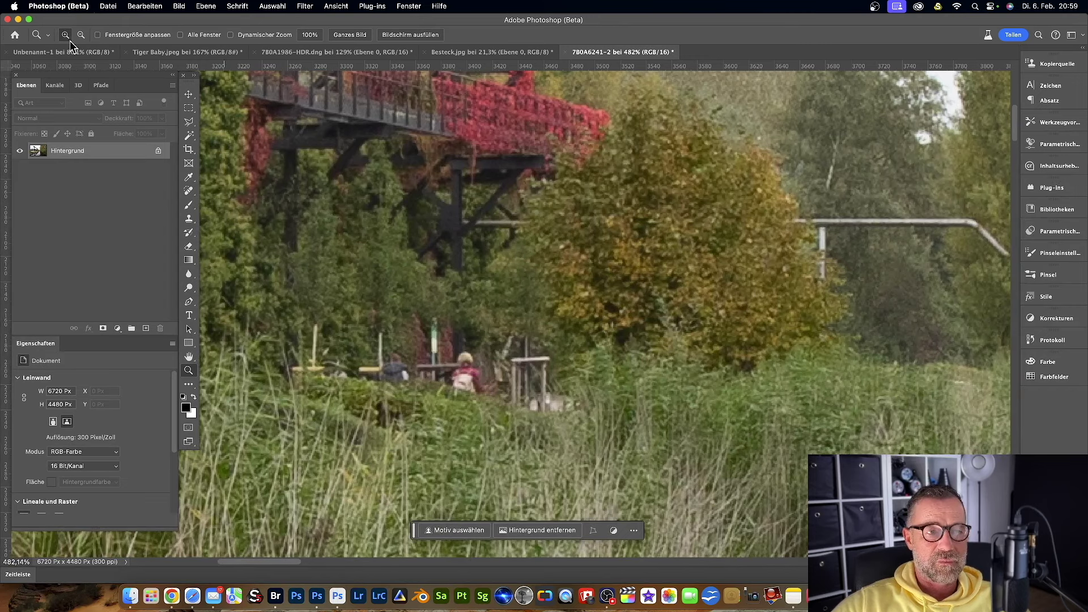
key(alt)
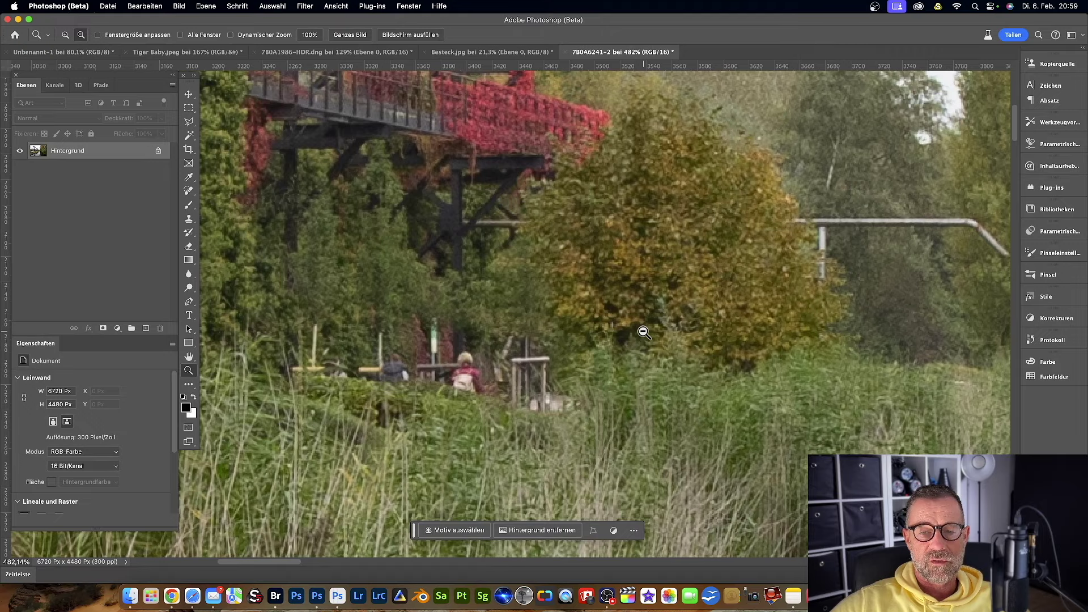
alt+click(644, 332)
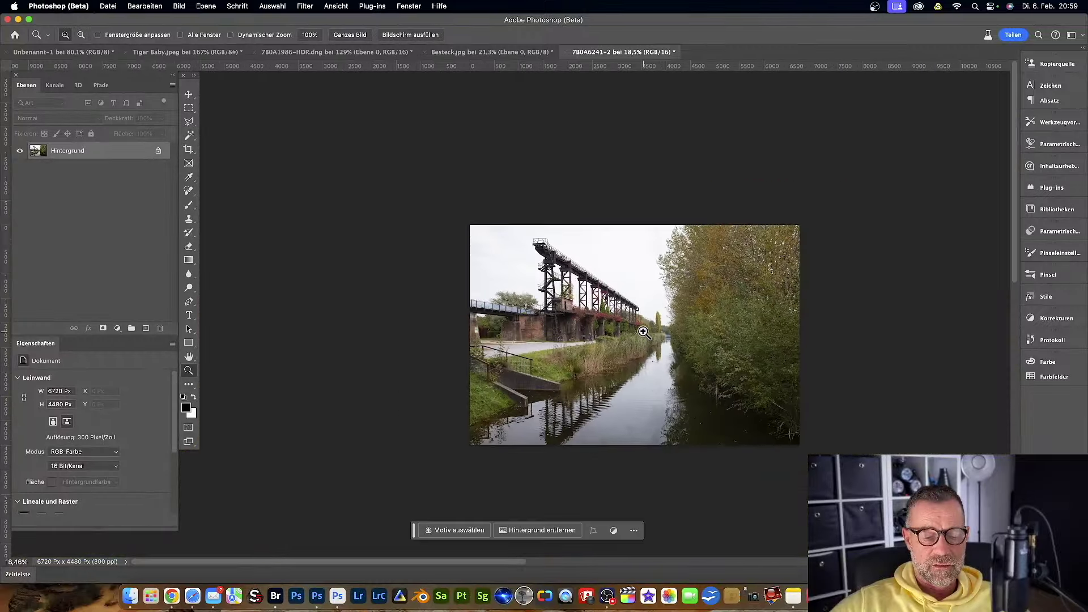
click(644, 332)
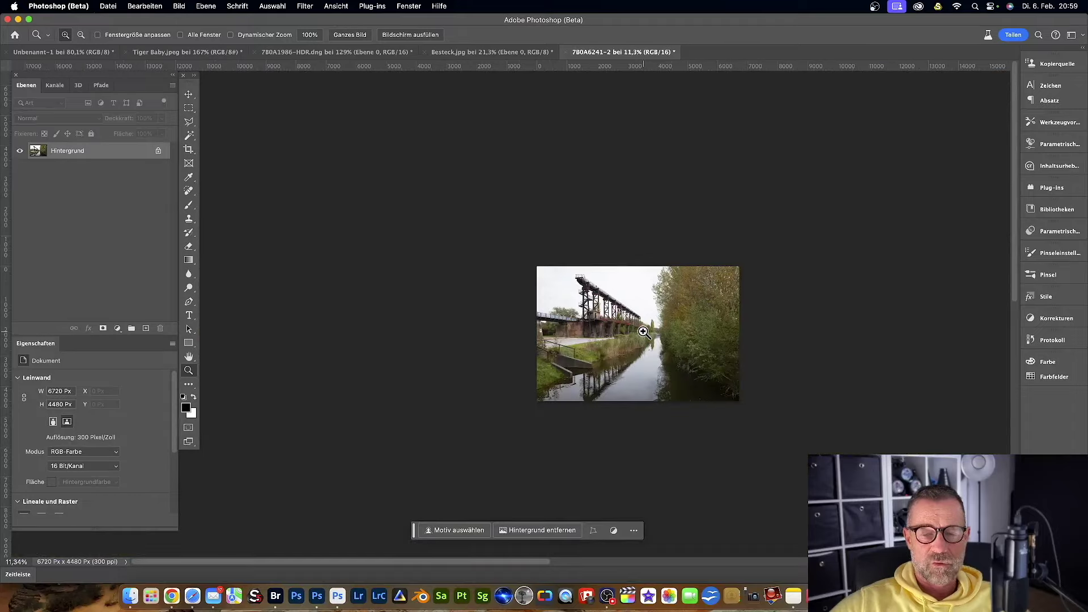
click(643, 332)
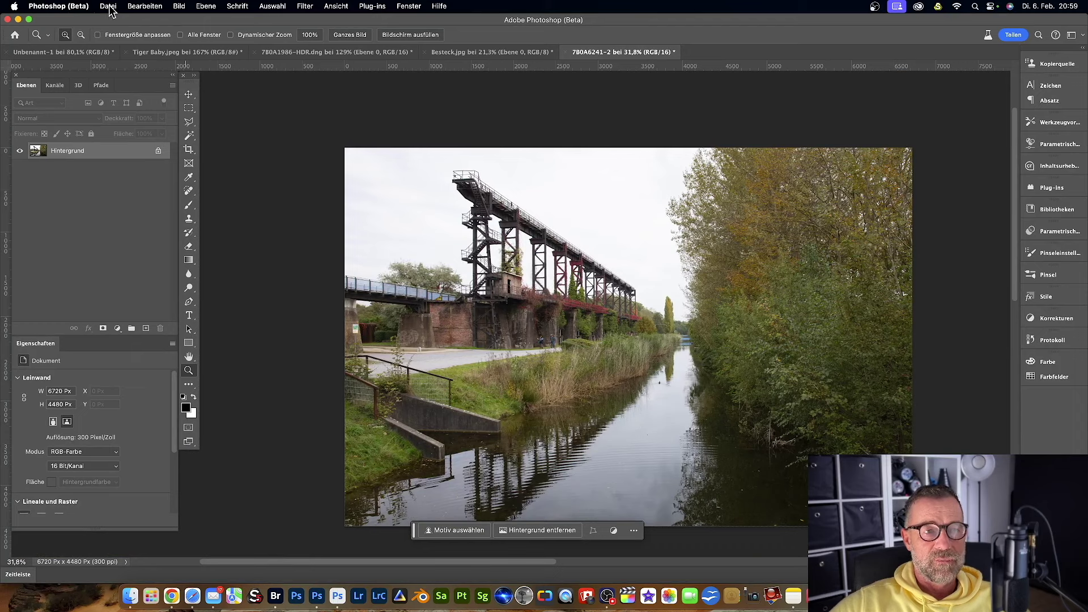
Untick Animated Zoom in the tool preferences and confirm
click(59, 6)
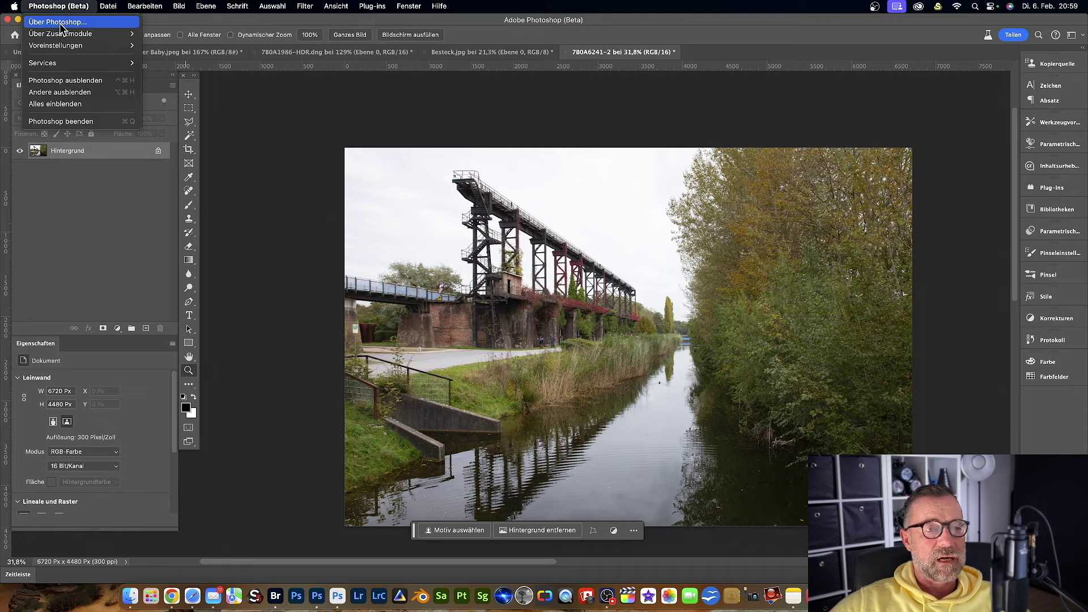
mouse_move(55, 45)
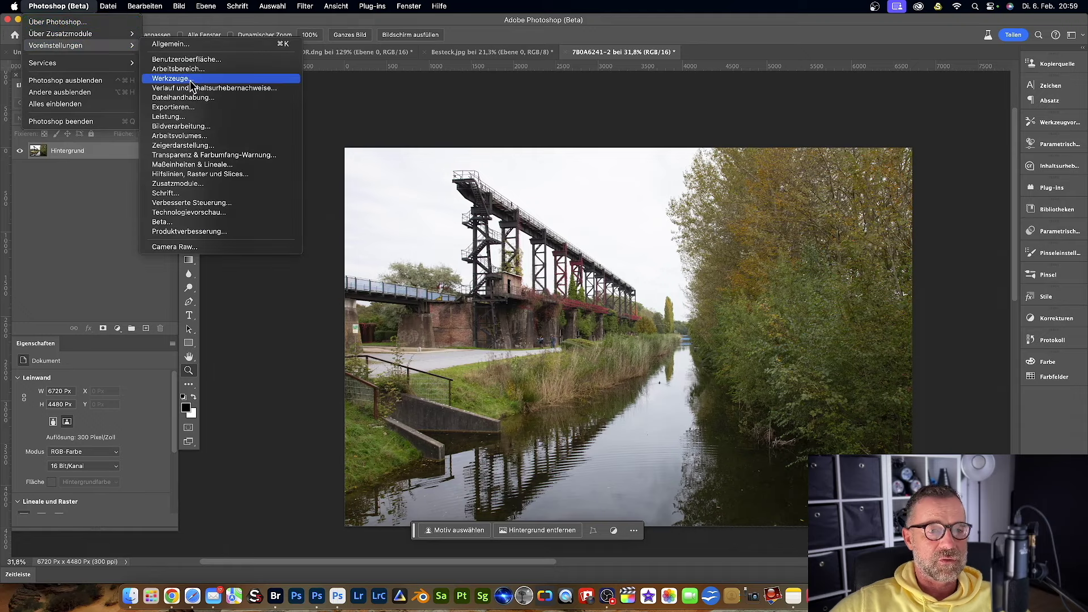
click(173, 78)
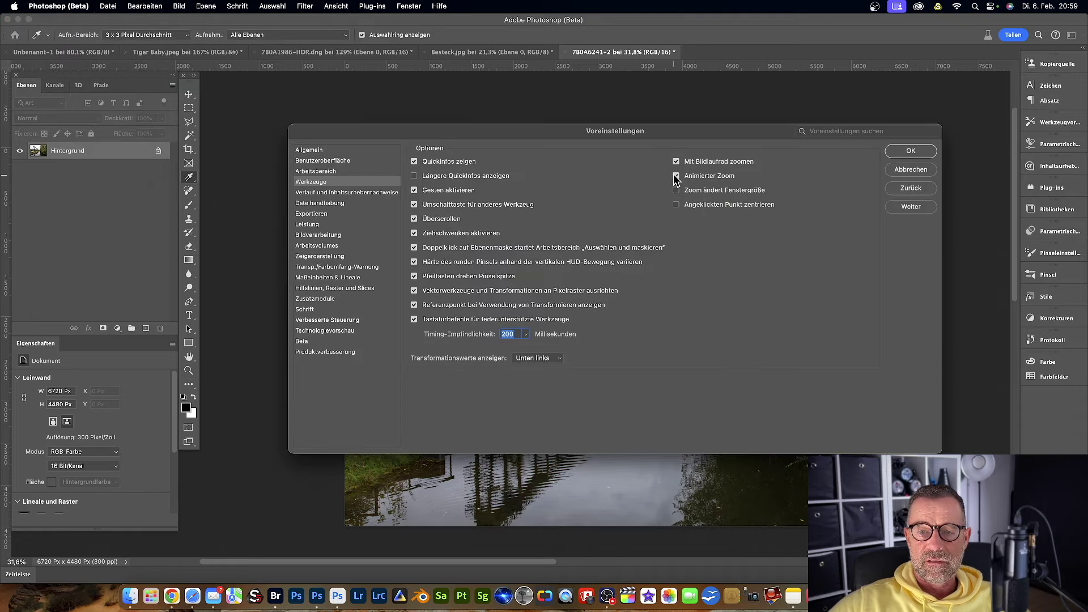
click(676, 176)
click(909, 151)
key(z)
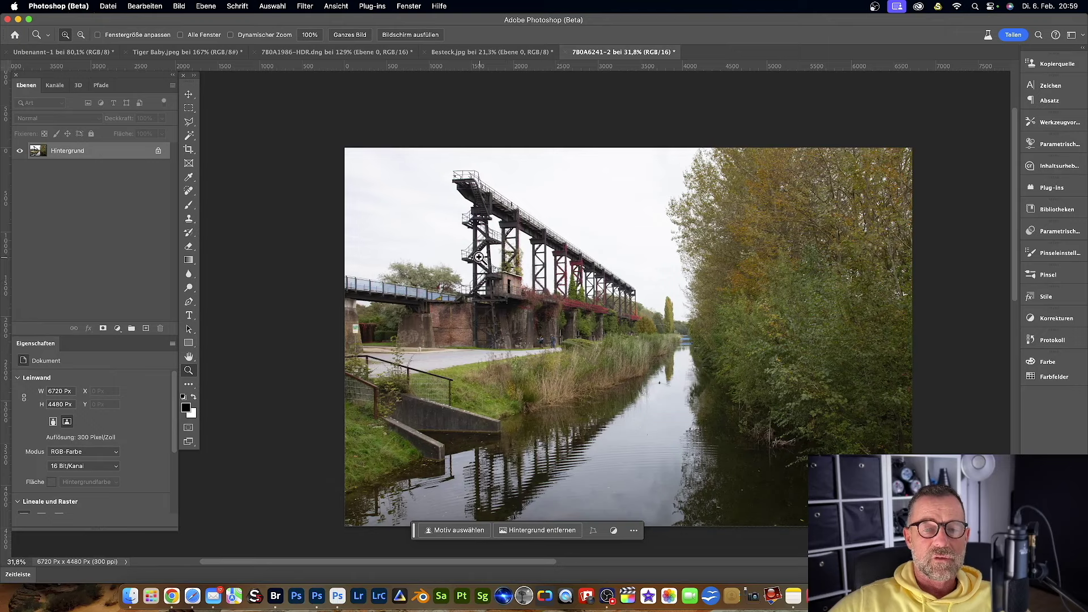
Marquee-zoom into the bridge tower, then scroll back out to the whole photo
drag(477, 264, 541, 314)
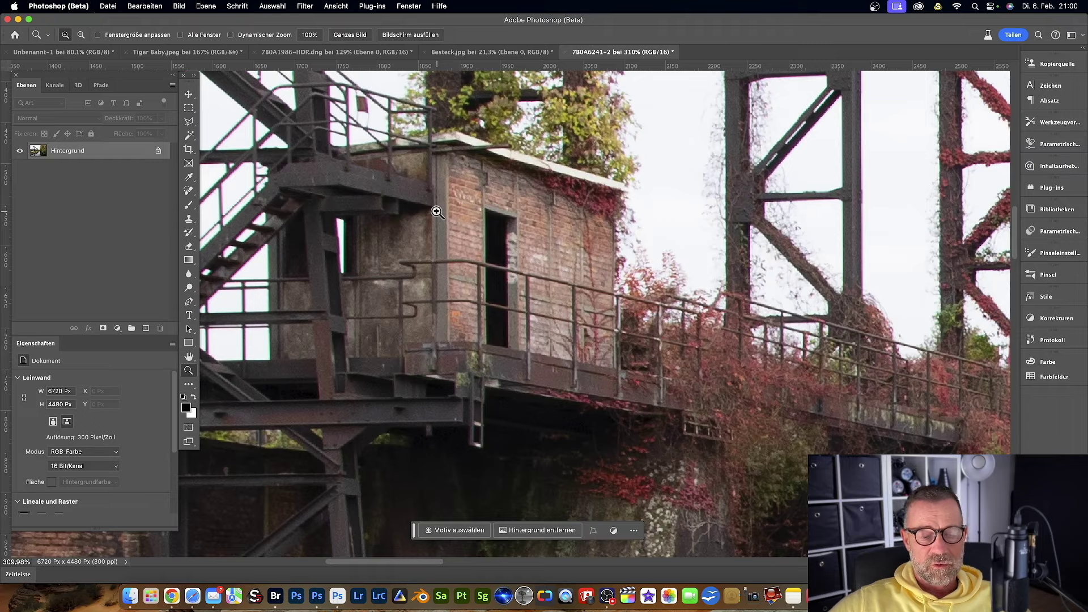
scroll(493, 264, down, 5)
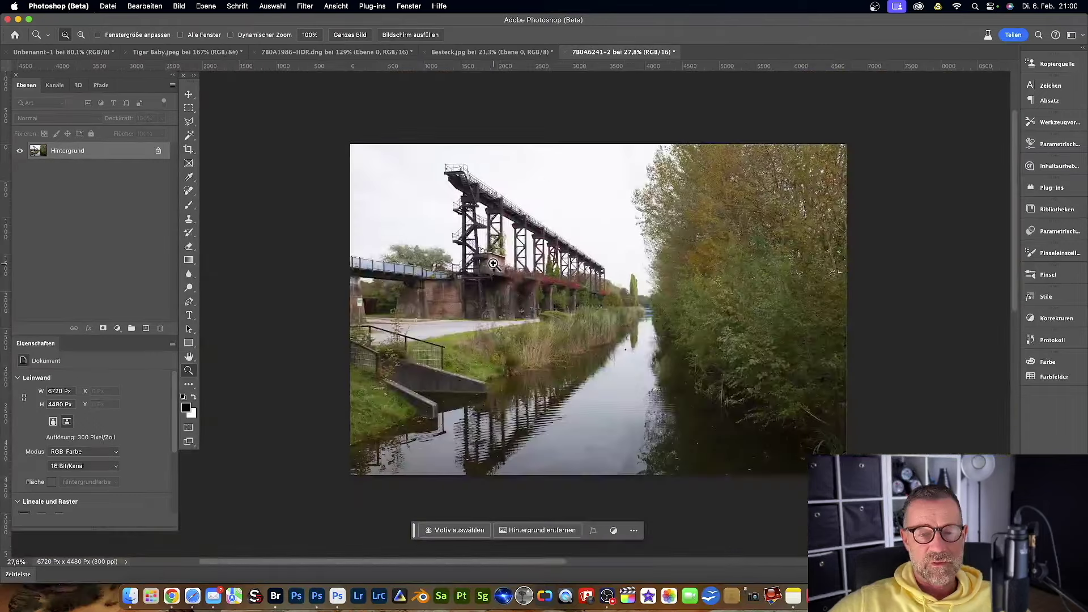
scroll(493, 263, up, 2)
scroll(493, 264, down, 2)
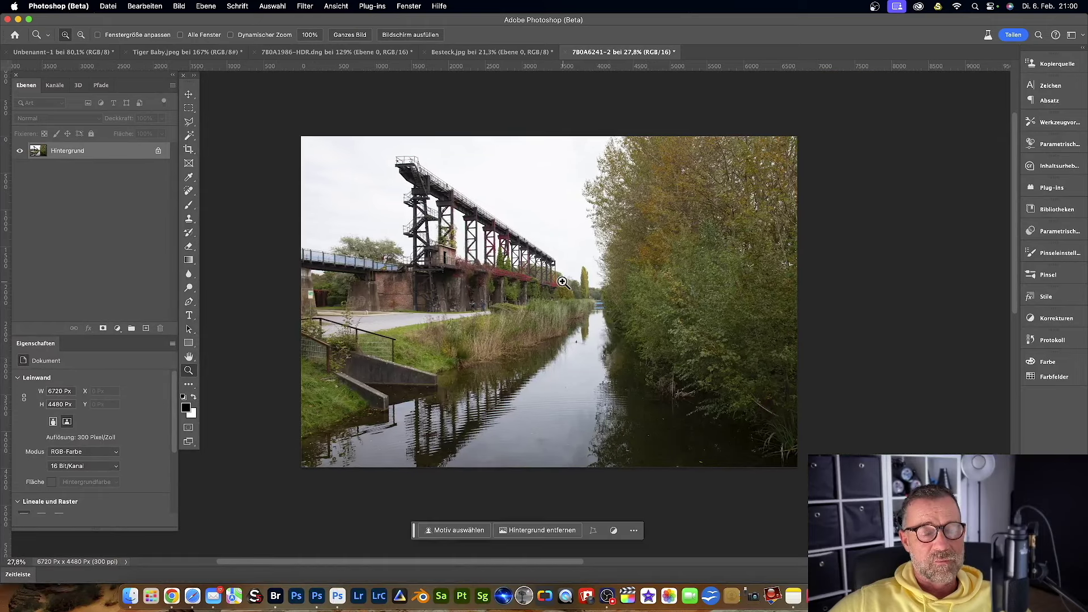
click(70, 7)
mouse_move(55, 45)
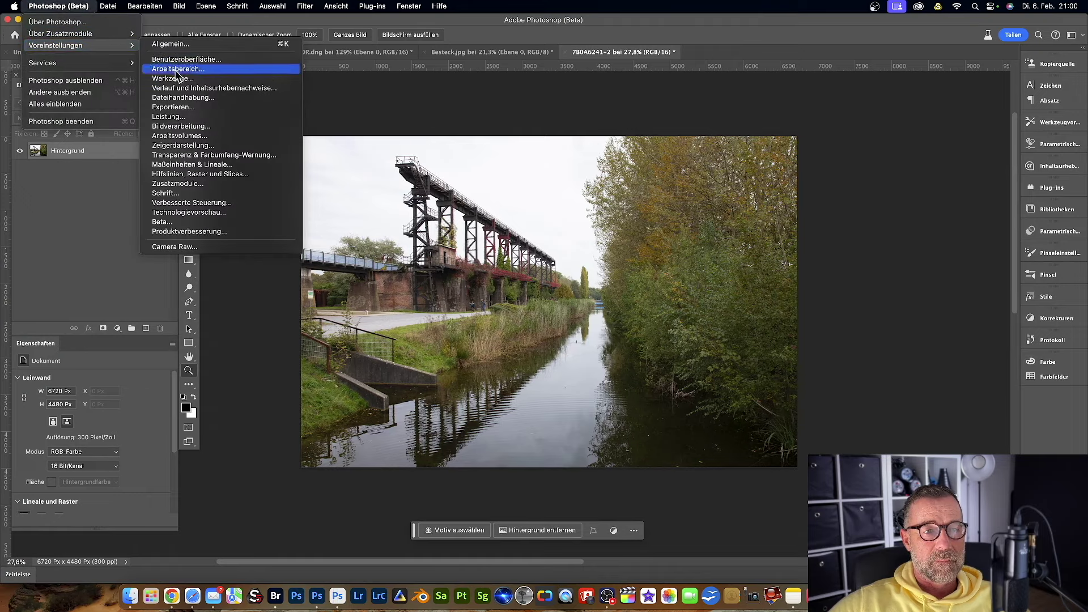
Enable Zoom Resizes Windows in tool preferences, then briefly open and close Workspace preferences
click(173, 78)
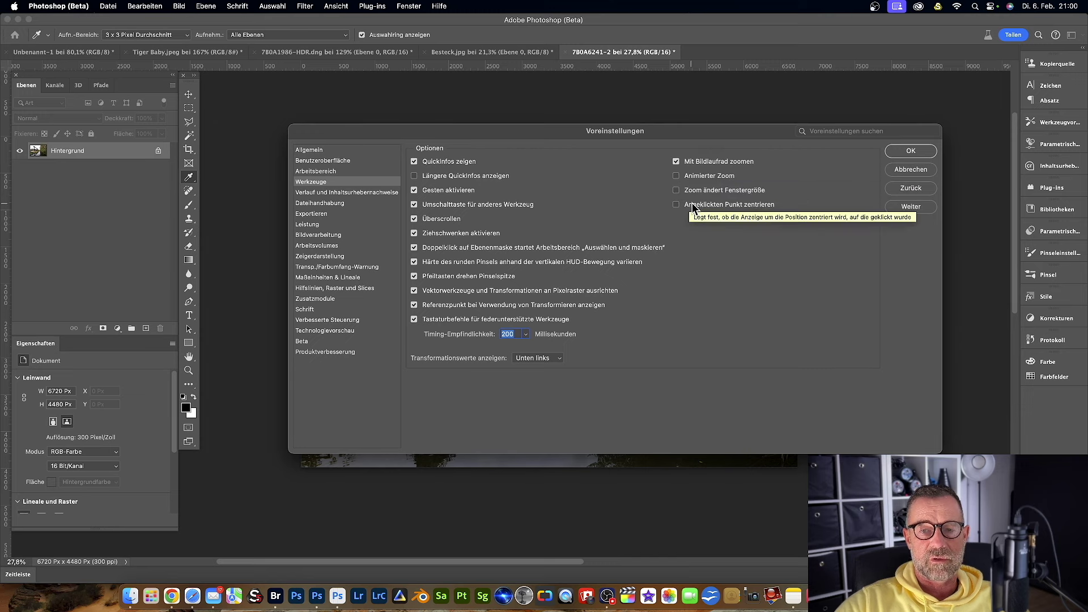
mouse_move(678, 192)
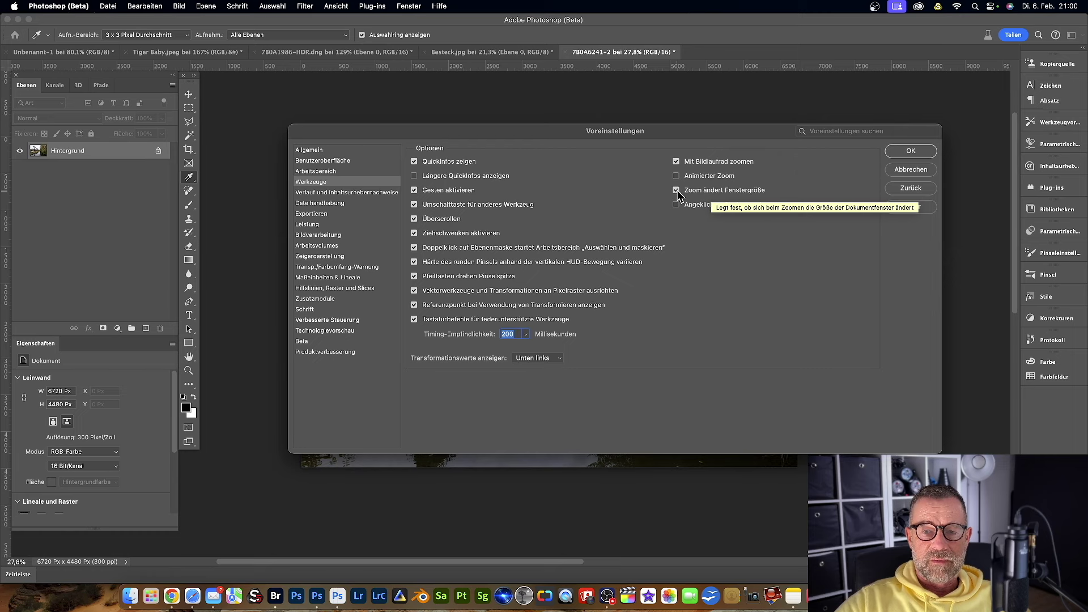
click(903, 151)
key(z)
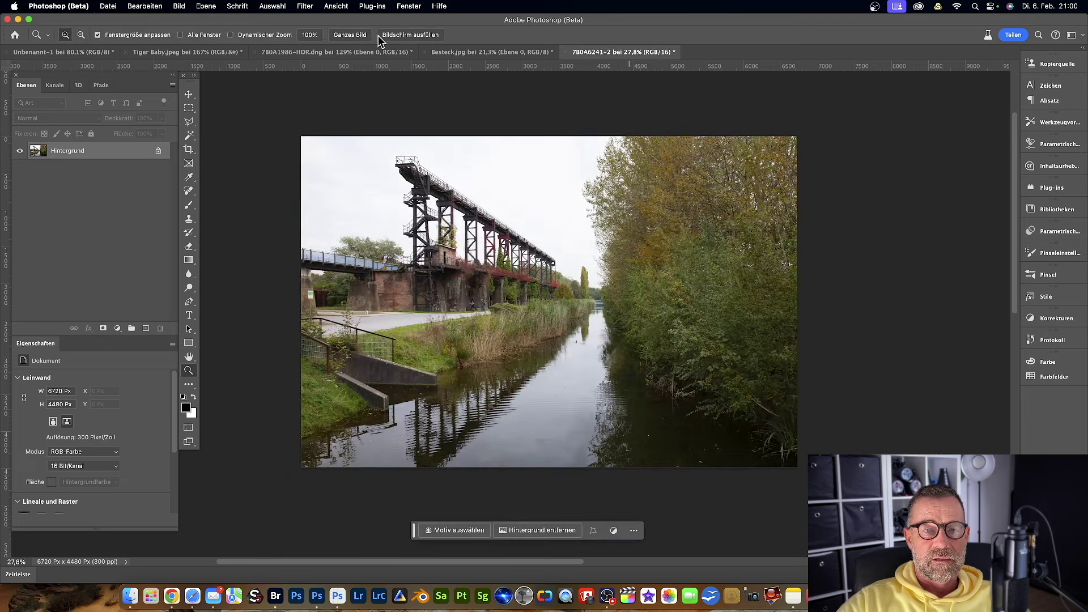
key(ctrl+k)
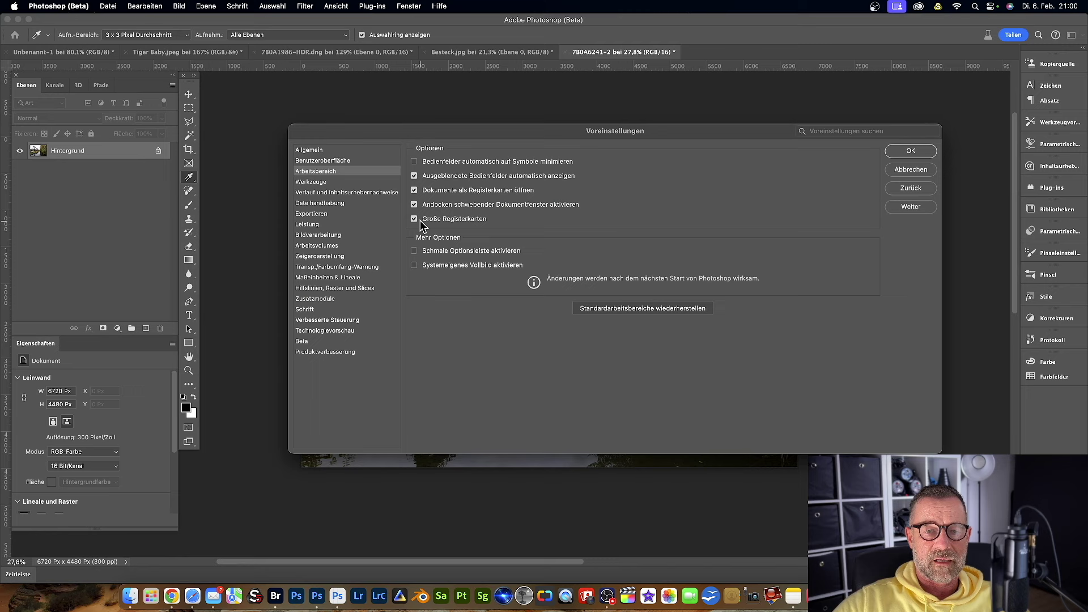
click(913, 170)
key(z)
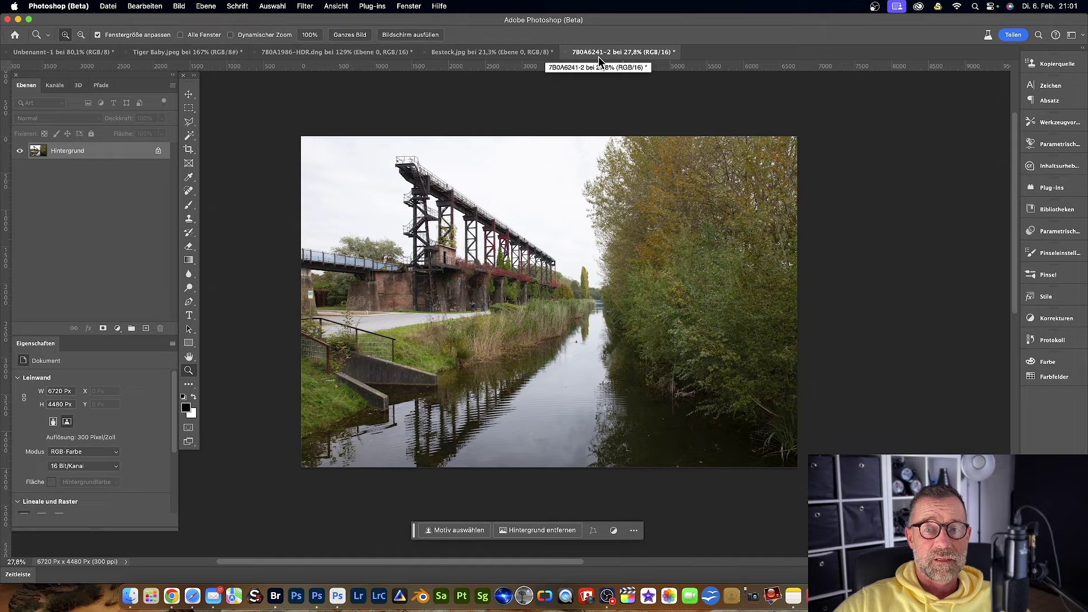
Drag the canal photo tab out into a floating window and nudge it right
drag(599, 57, 312, 124)
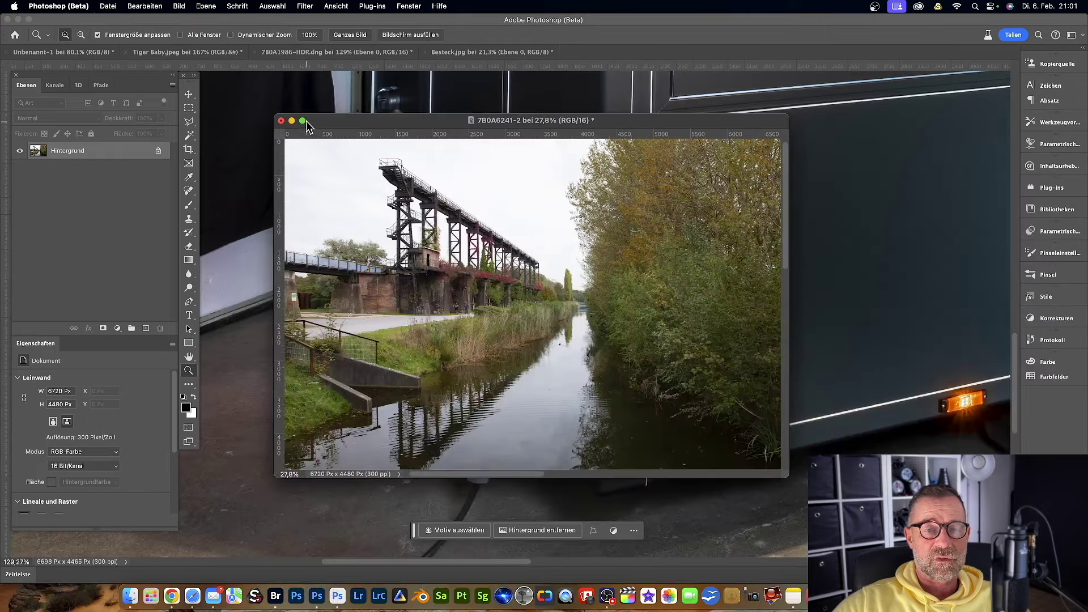
mouse_move(407, 120)
mouse_down()
mouse_move(445, 166)
mouse_move(423, 127)
mouse_up()
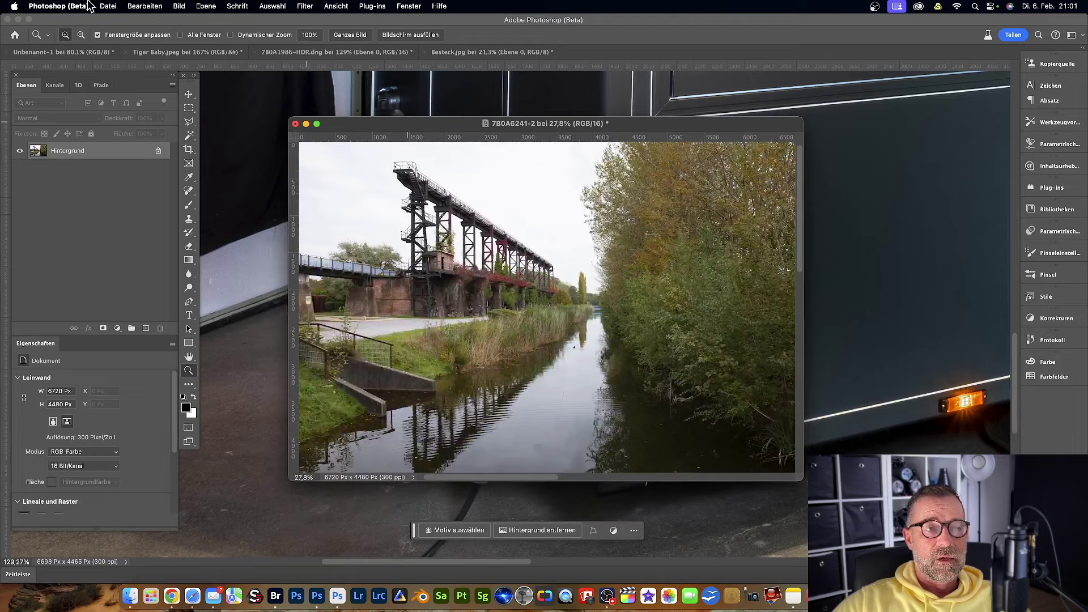
click(66, 7)
mouse_move(57, 46)
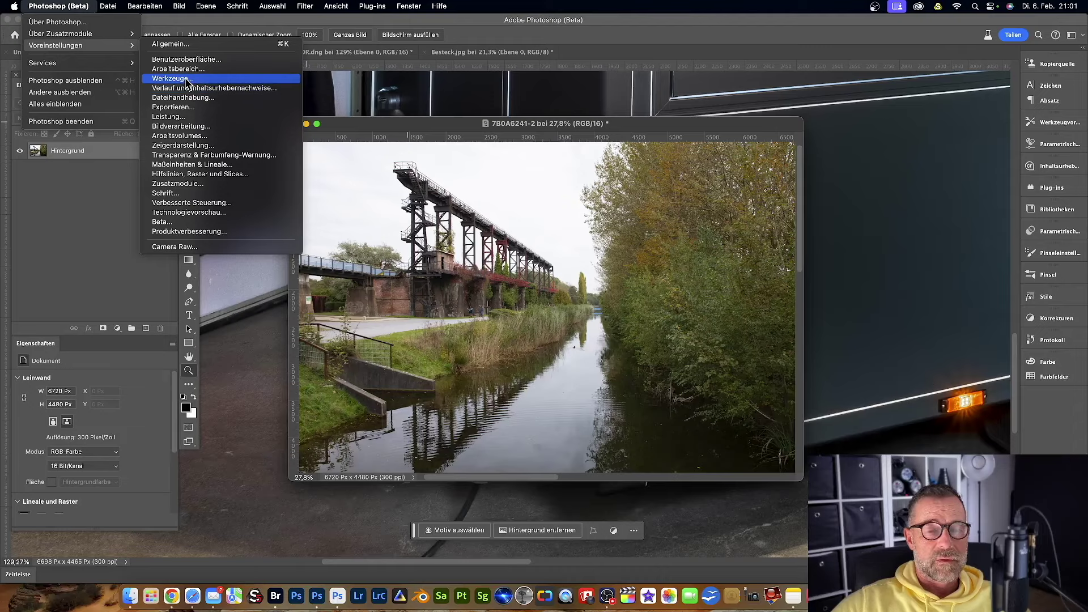
click(186, 80)
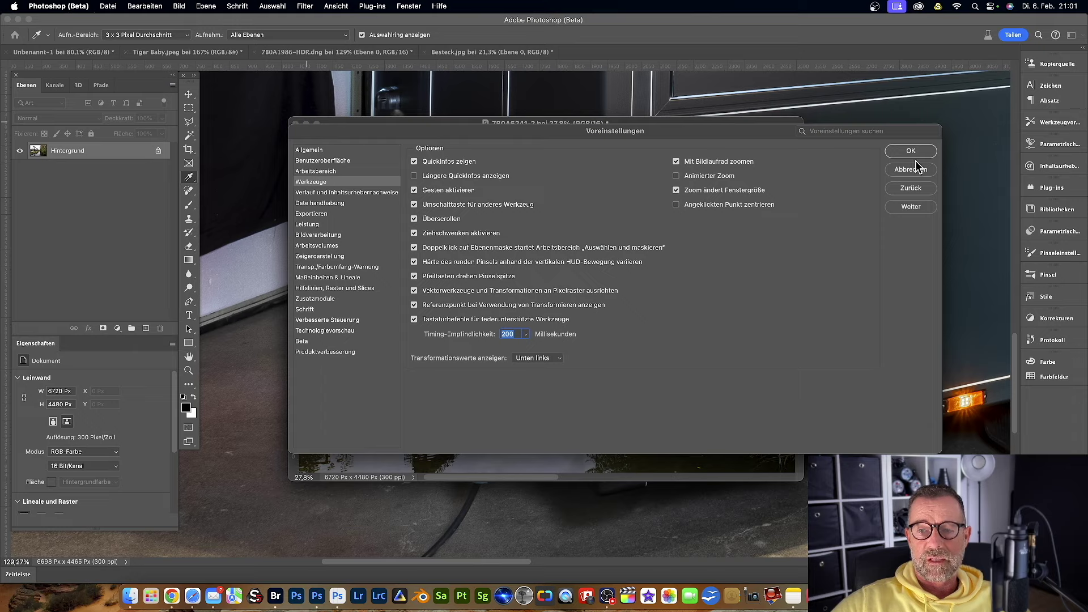
click(902, 152)
key(z)
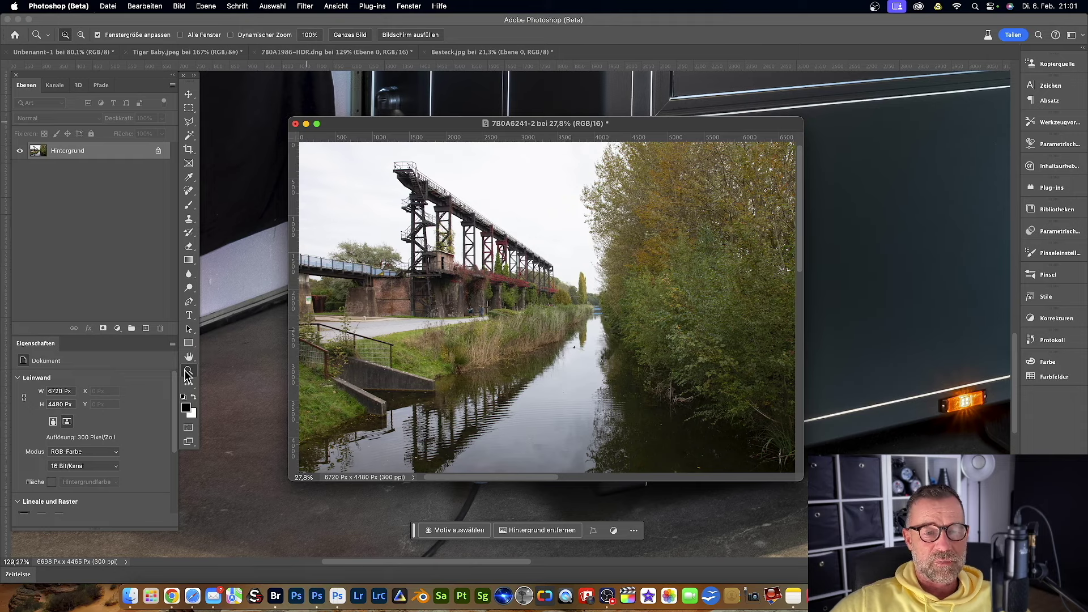
Zoom in step by step, letting the window grow to fill the workspace, onto the distant trees
click(535, 309)
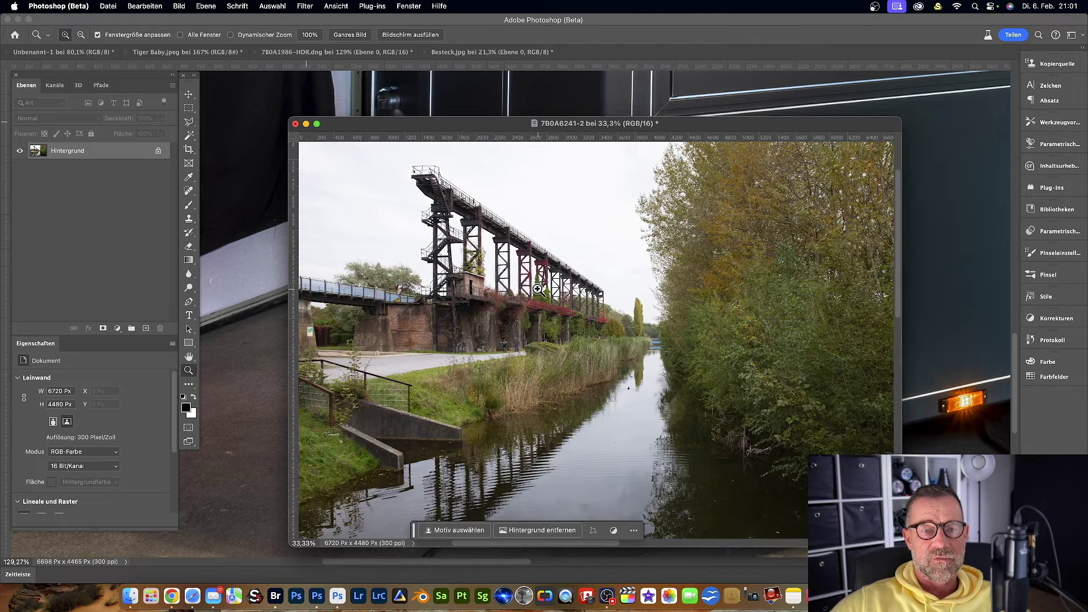
click(537, 289)
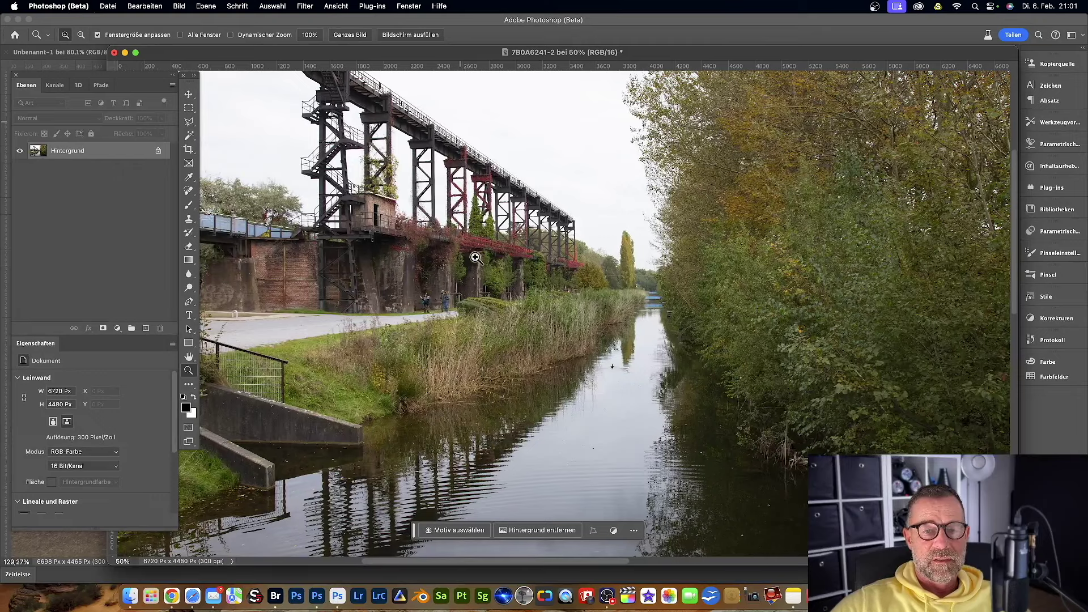
click(503, 285)
click(502, 285)
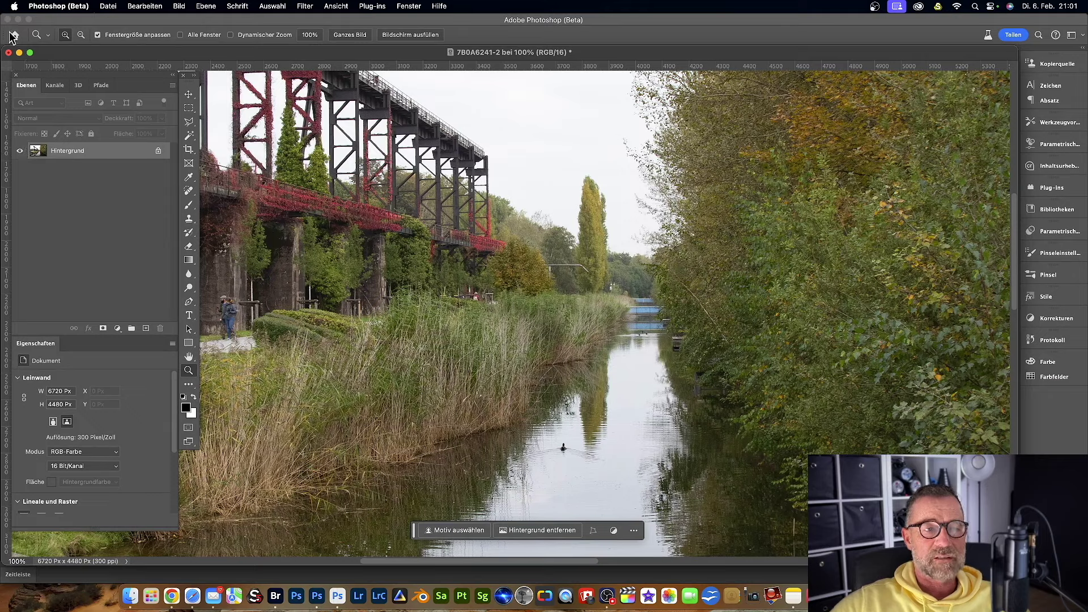
click(598, 283)
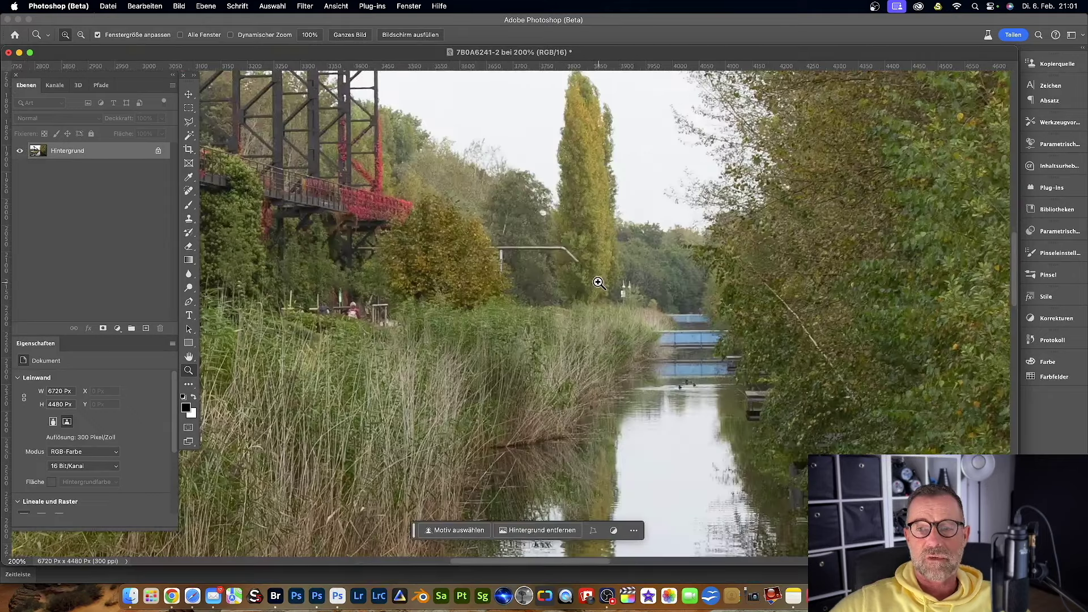
click(598, 283)
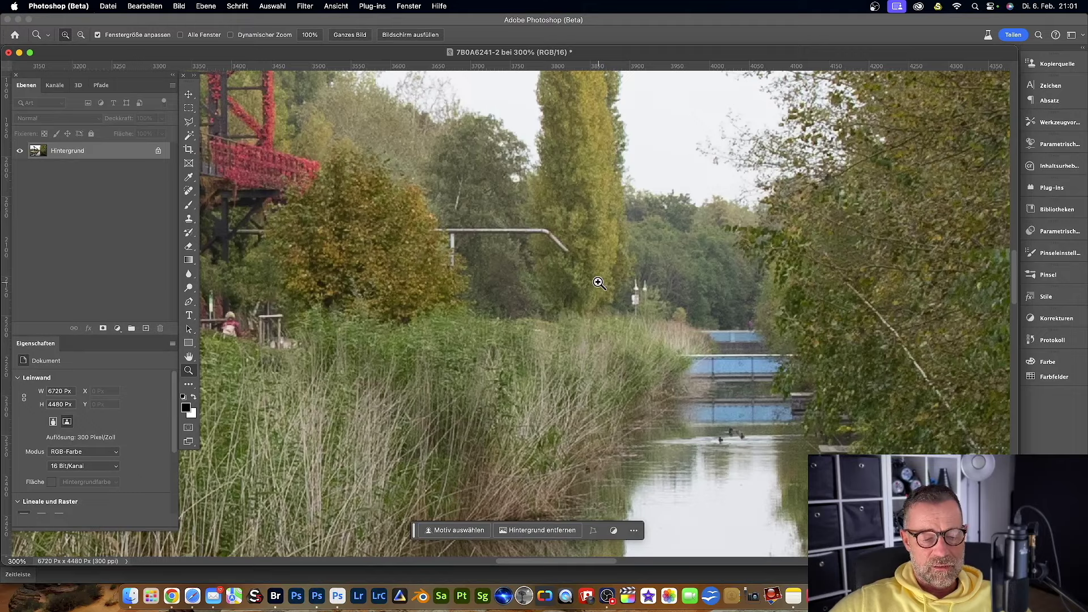
Zoom out with Alt until the photo shrinks into a small floating window
key(alt)
alt+click(598, 284)
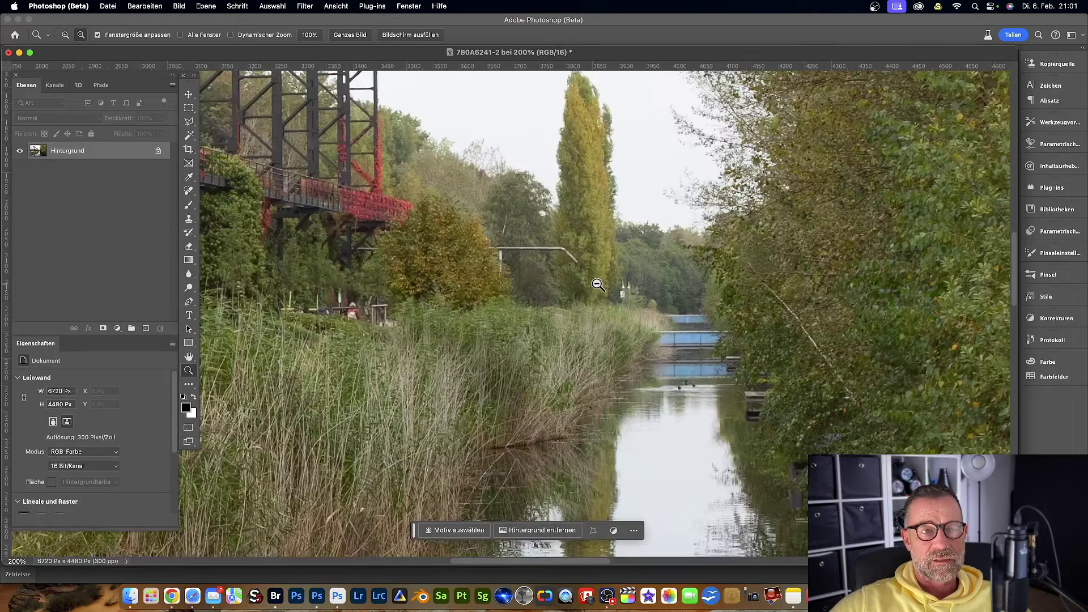
alt+click(598, 284)
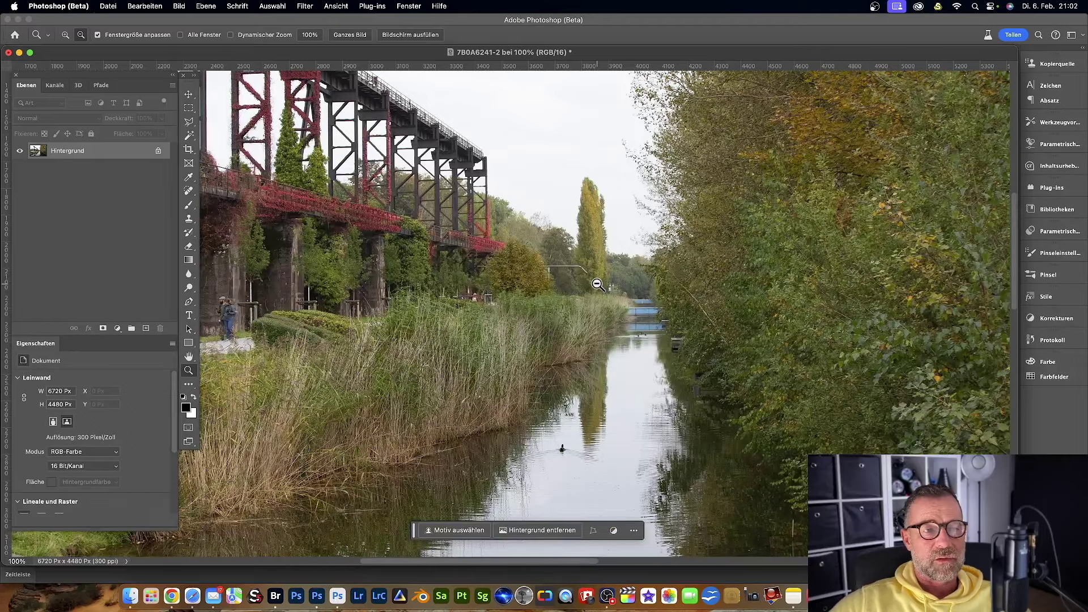
alt+click(599, 283)
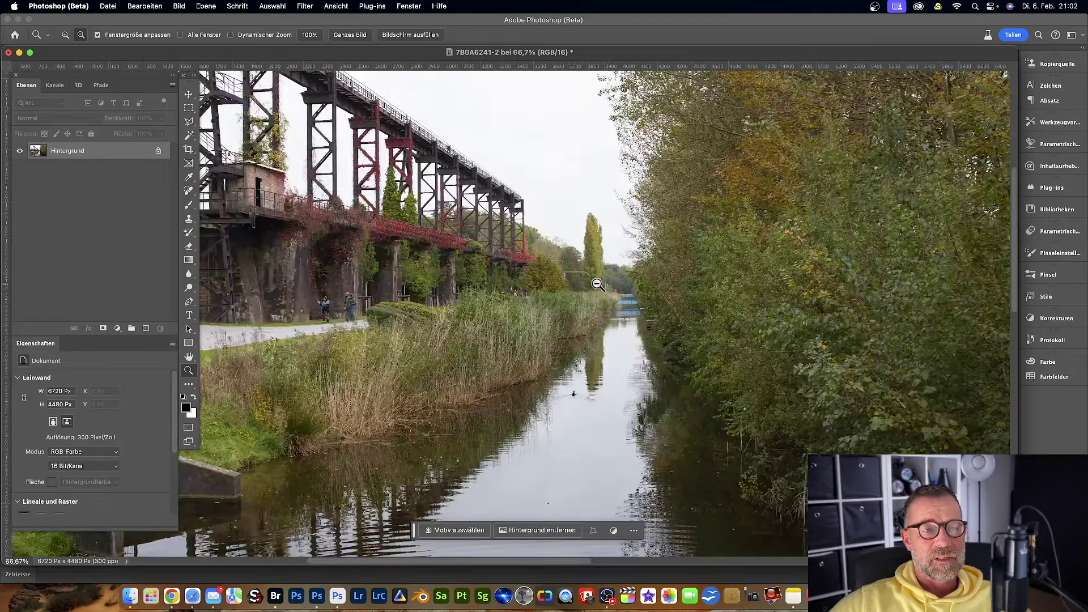
alt+click(598, 283)
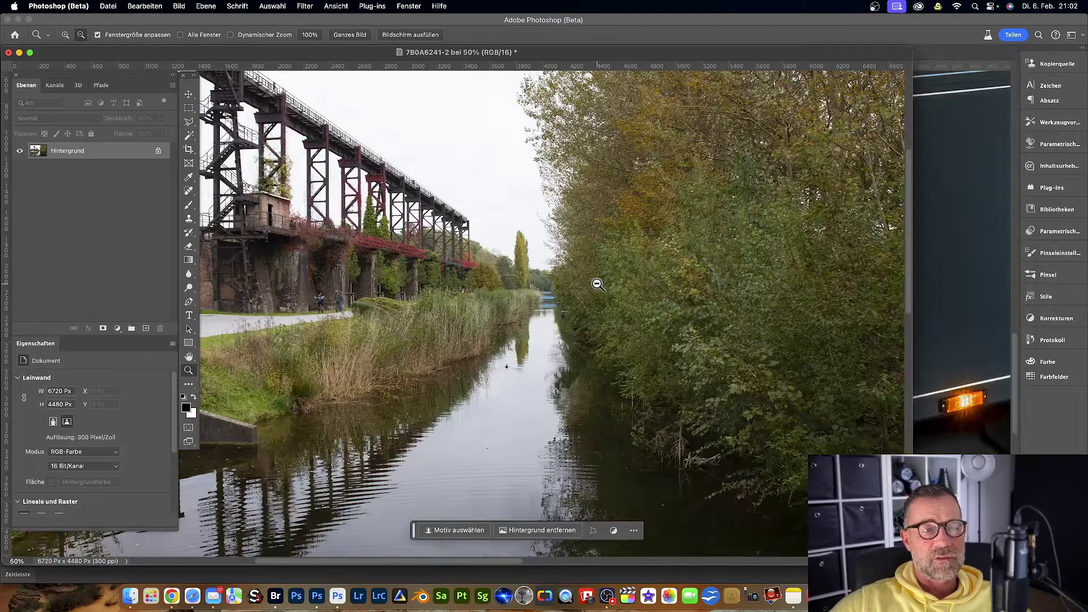
alt+click(599, 284)
drag(538, 63, 558, 73)
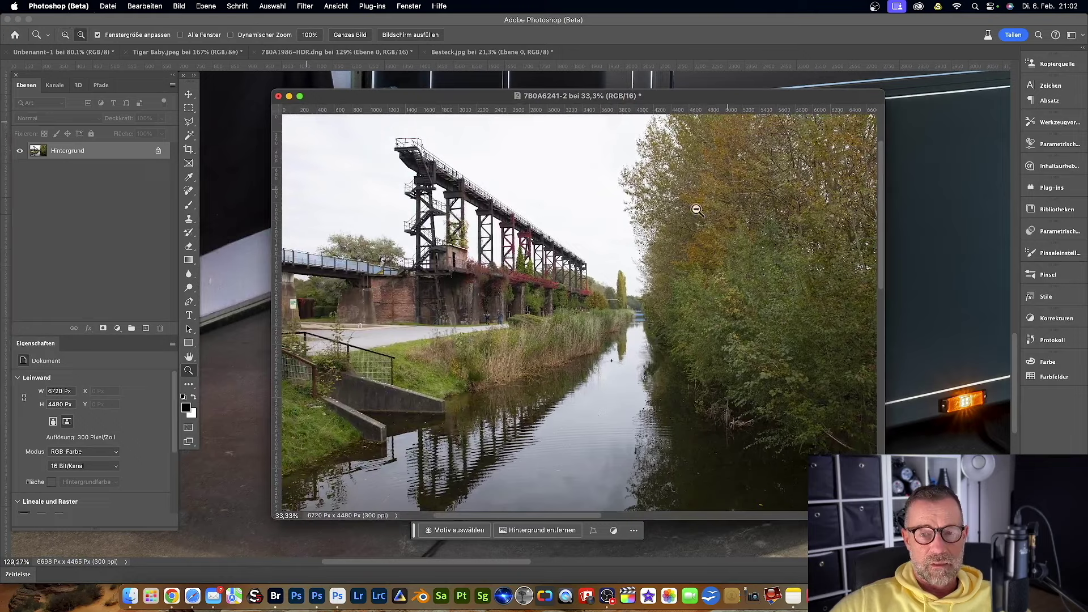
alt+click(628, 309)
alt+click(490, 247)
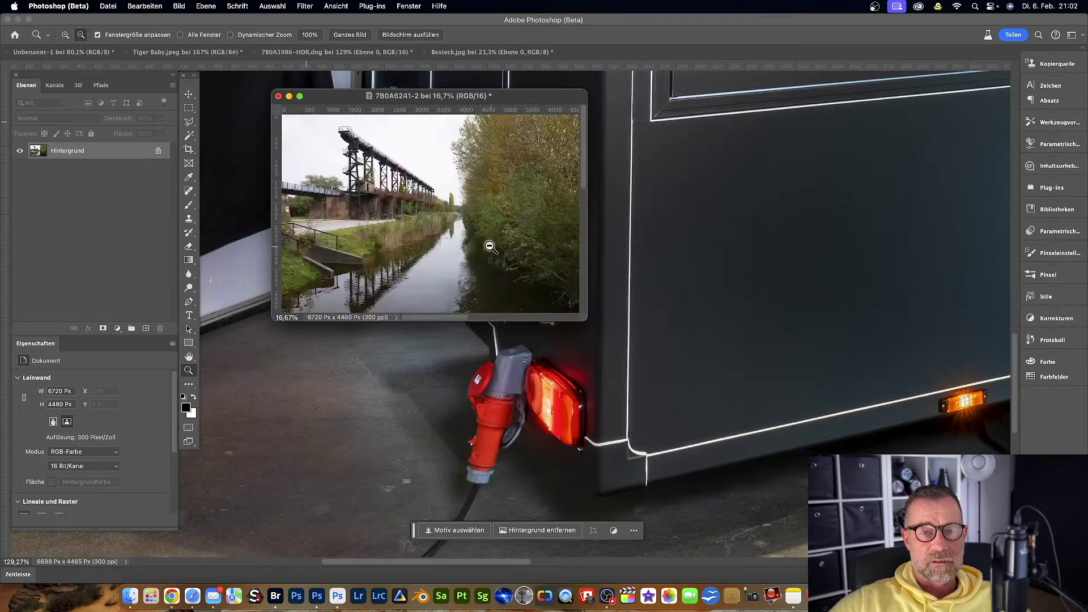
alt+click(420, 195)
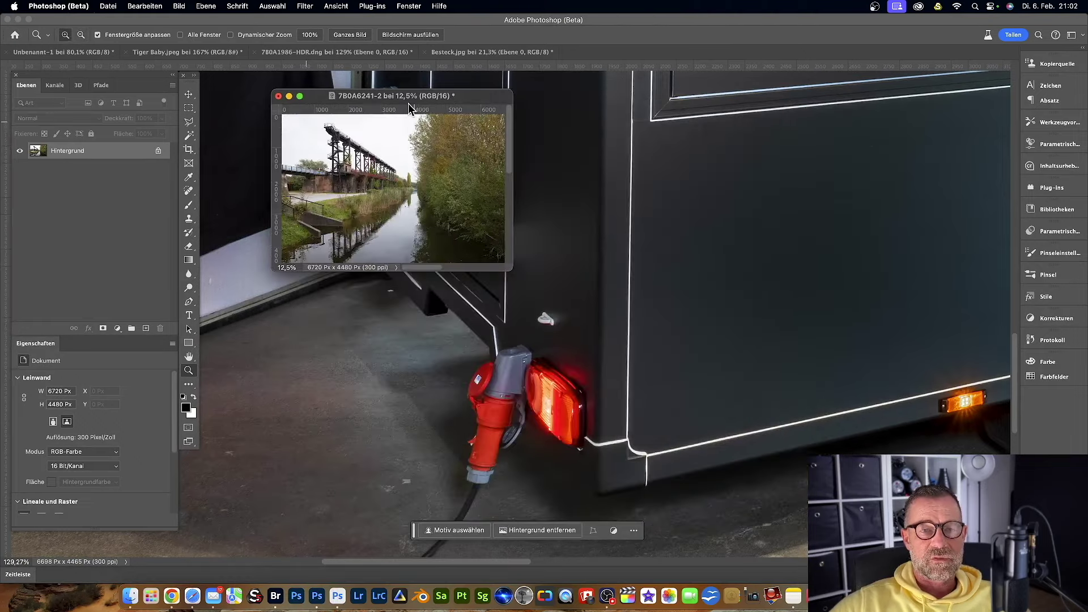
Move the floating window toward the centre, enlarge it, and zoom the photo to 33.3%
drag(397, 96, 535, 177)
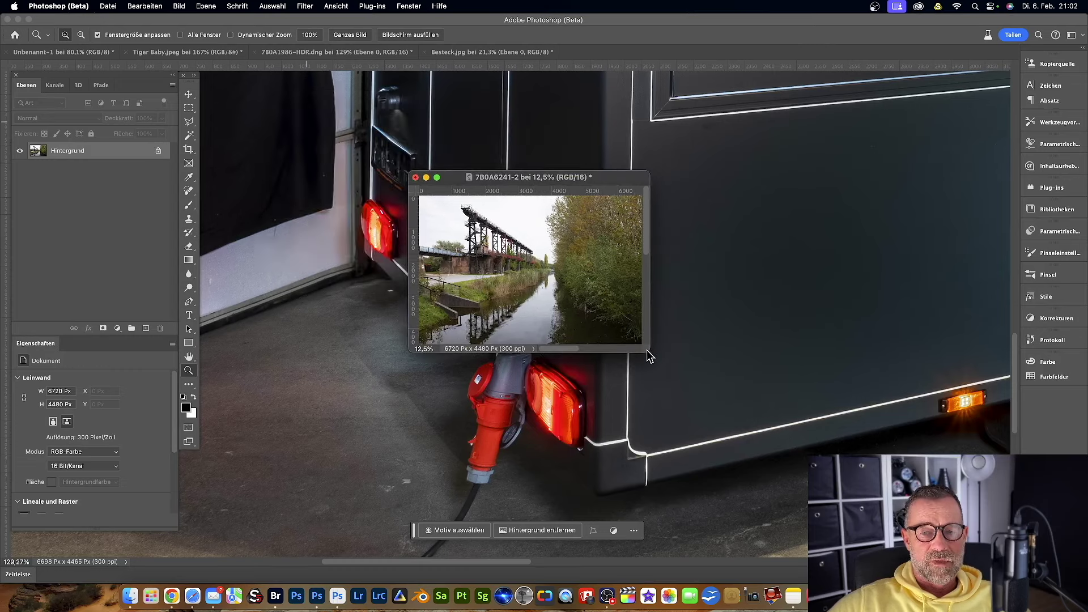
mouse_move(648, 352)
mouse_down()
mouse_move(724, 457)
mouse_move(754, 472)
mouse_up()
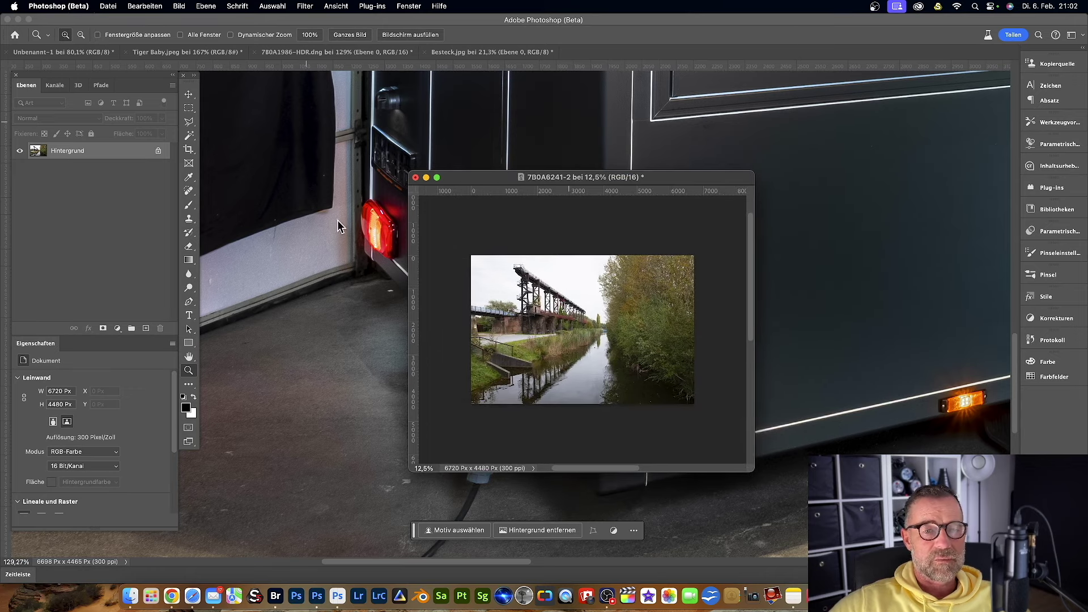
click(570, 335)
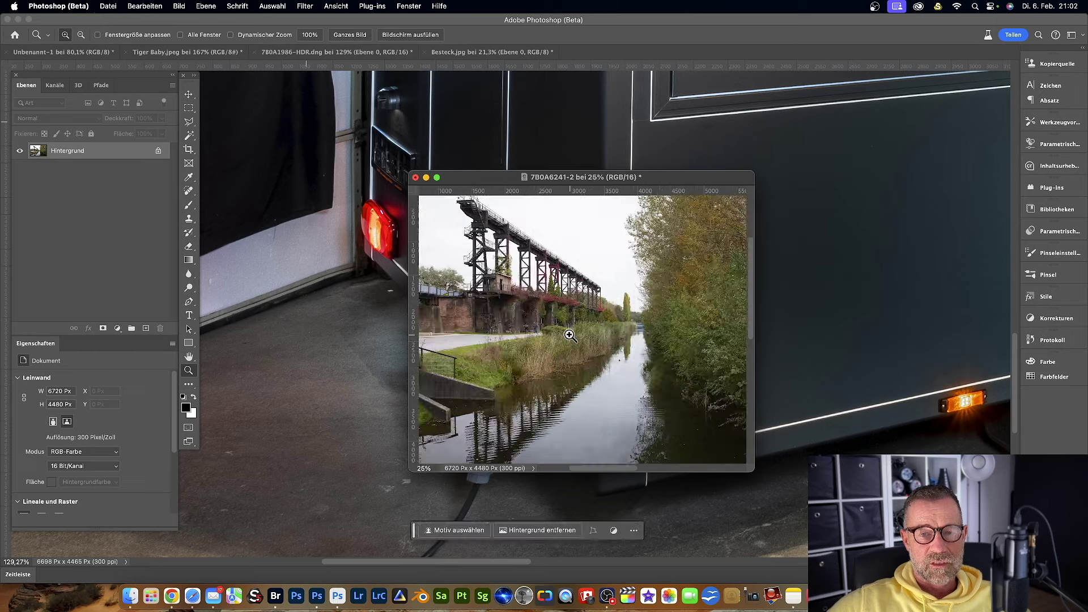
click(569, 334)
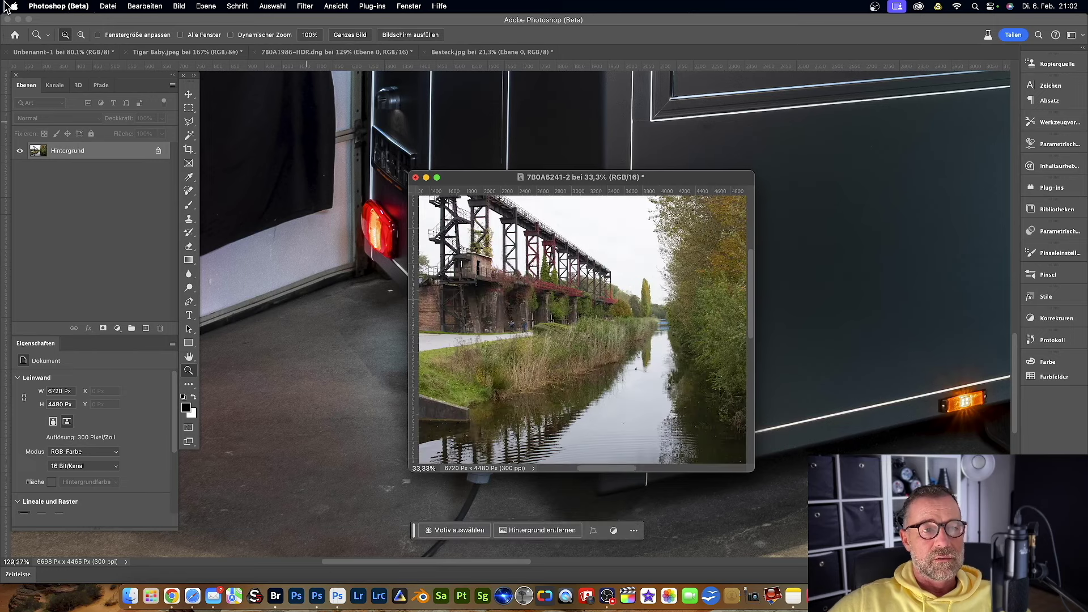
click(63, 6)
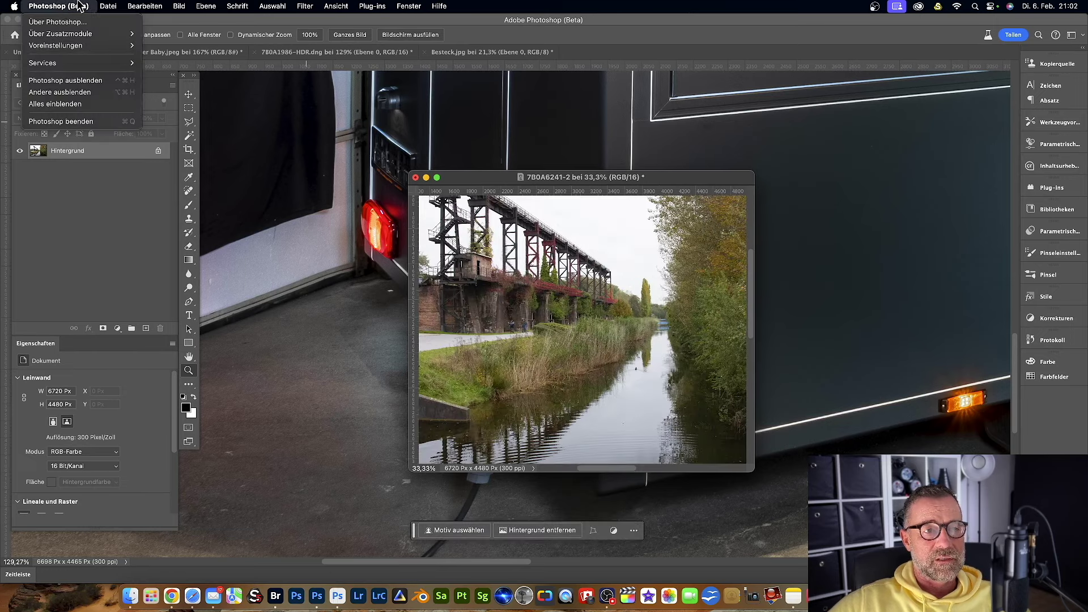
Untick Zoom ändert Fenstergröße in the tool preferences and confirm
click(98, 35)
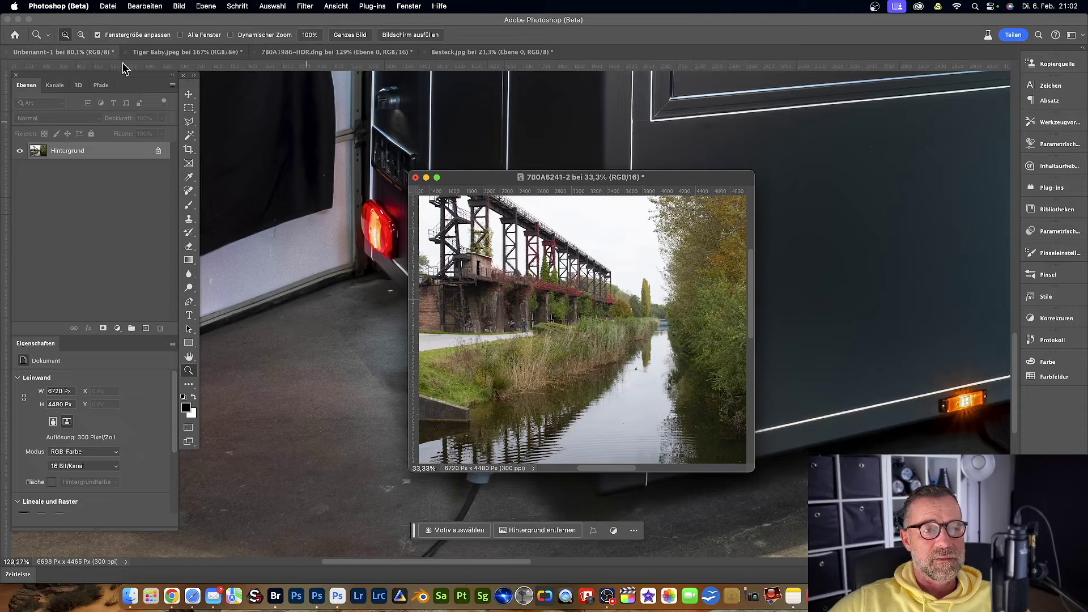
click(63, 7)
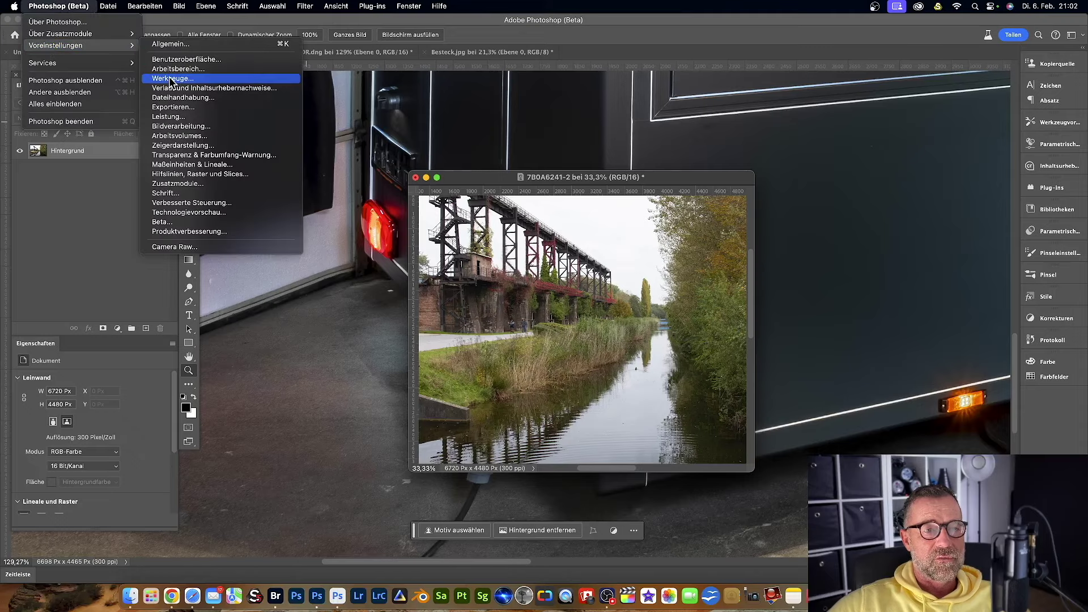
click(172, 78)
click(686, 191)
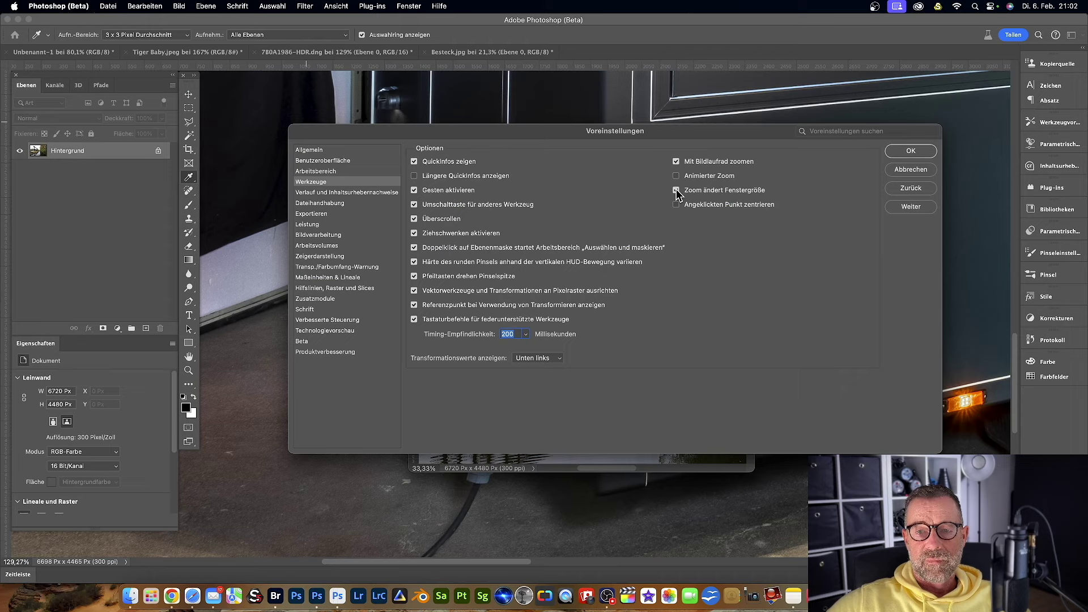
click(904, 151)
Zoom the photo to 66.7% inside its fixed window, then drag the window upward
key(z)
click(602, 305)
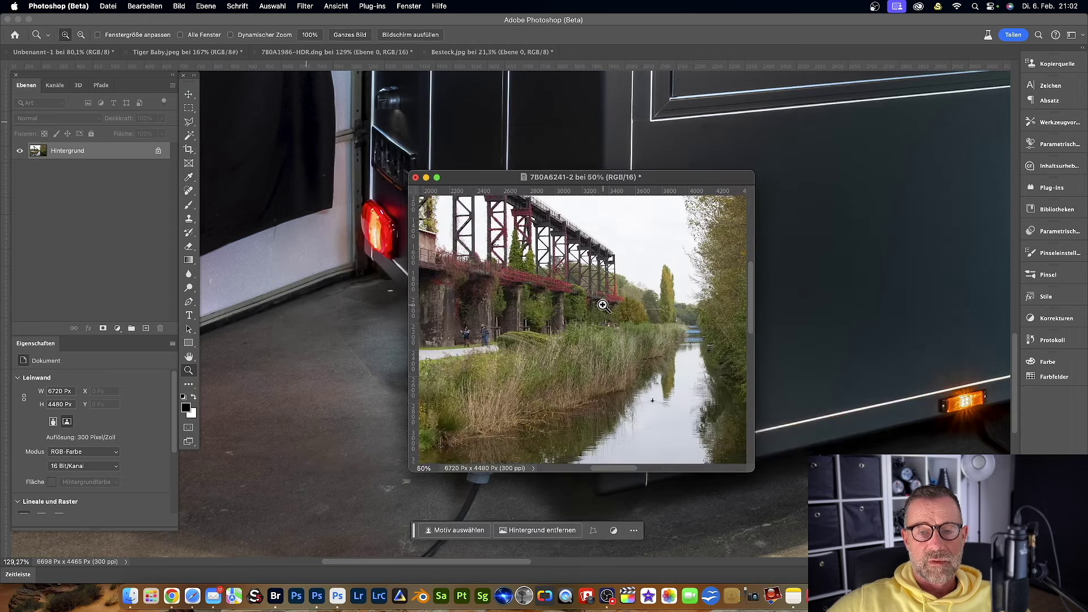
click(603, 305)
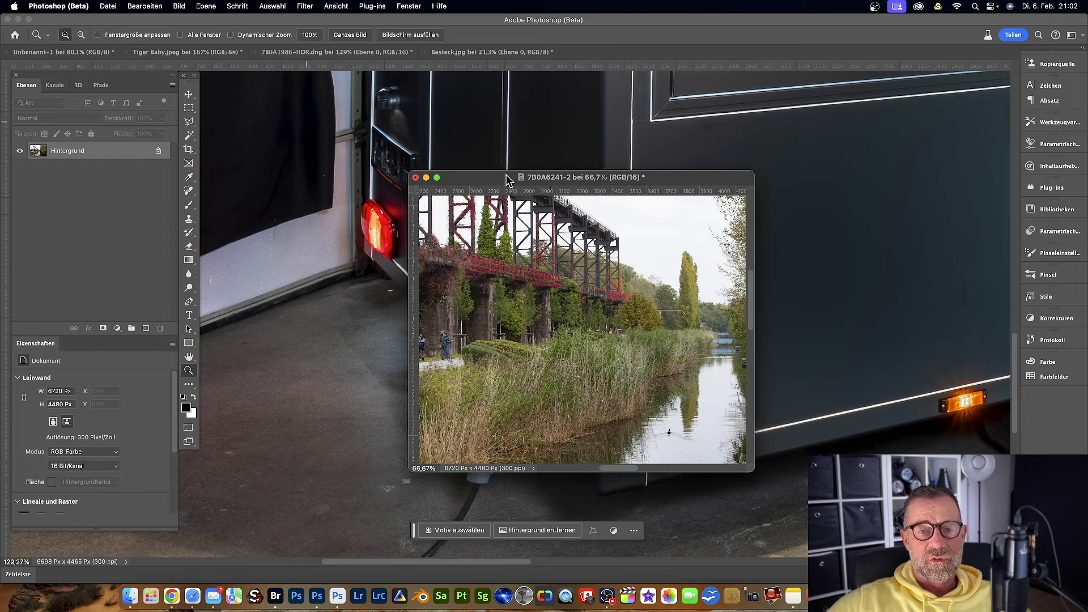
drag(499, 178, 668, 59)
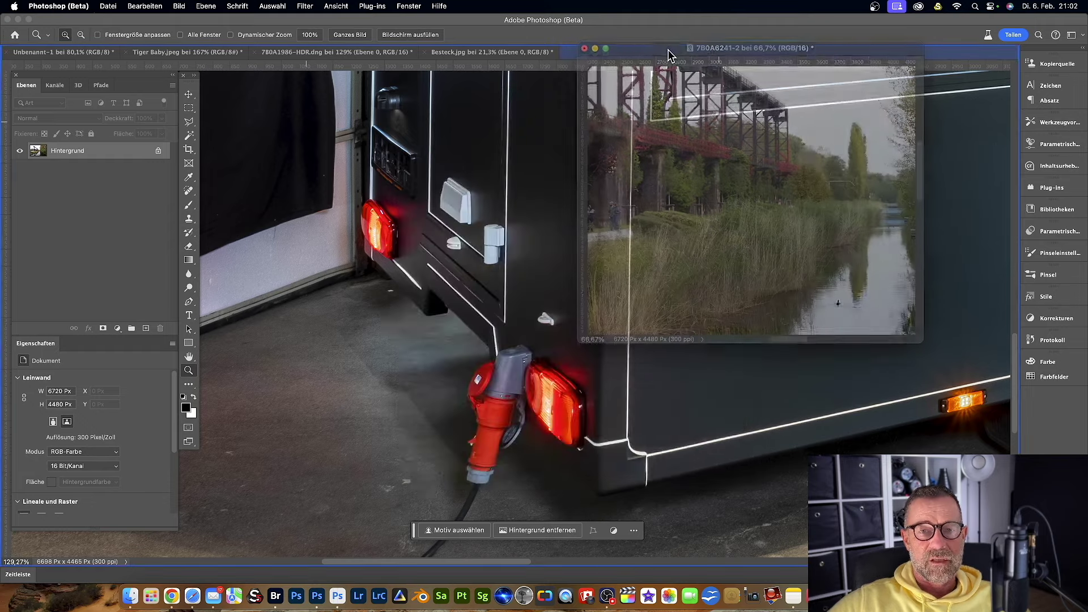
Dock the floating canal photo as a tab beside the other open documents
drag(669, 59, 670, 61)
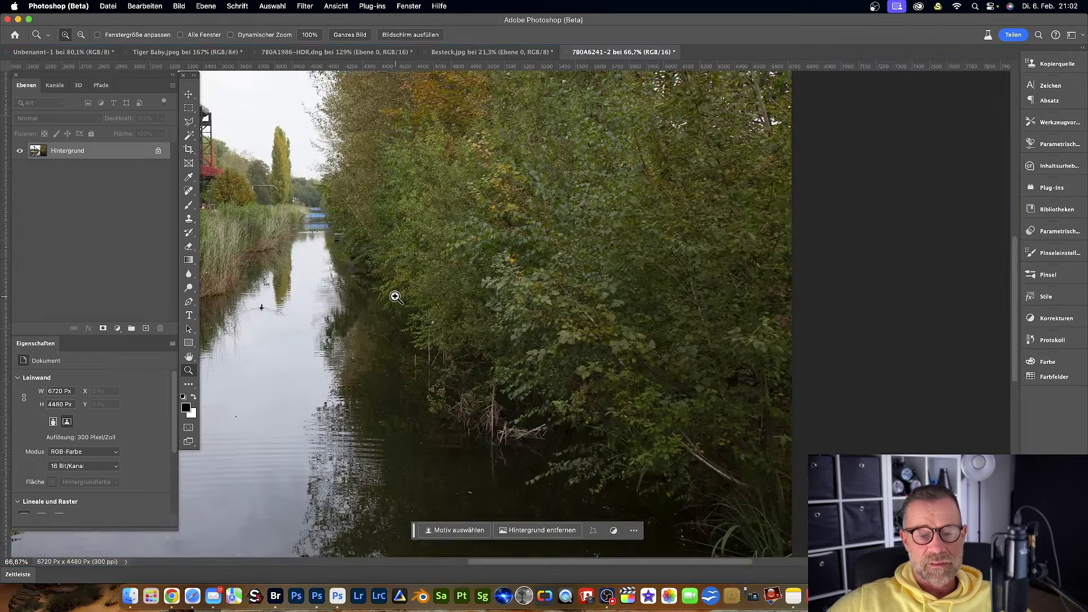
drag(398, 293, 686, 270)
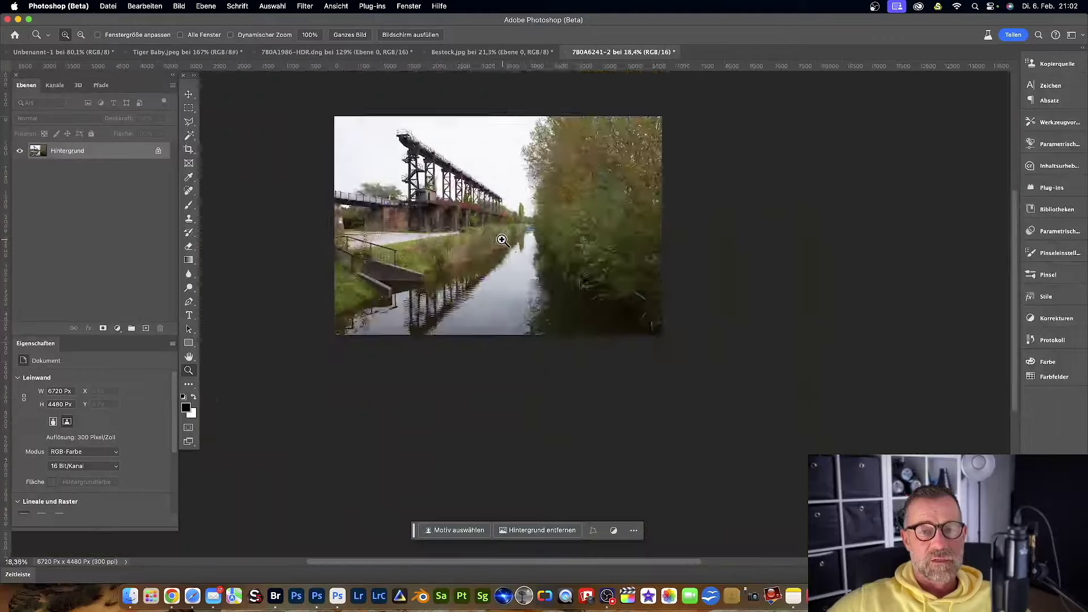
click(502, 239)
alt+click(502, 239)
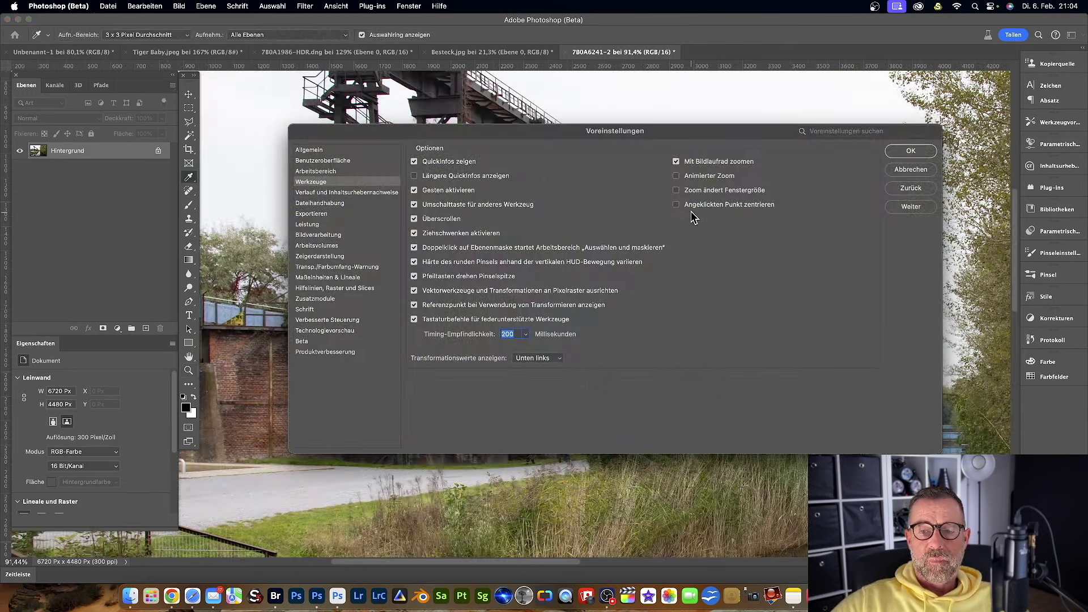
Close the preferences and use the Zoom tool to zoom into the bridge's red-vined girders
click(911, 150)
key(z)
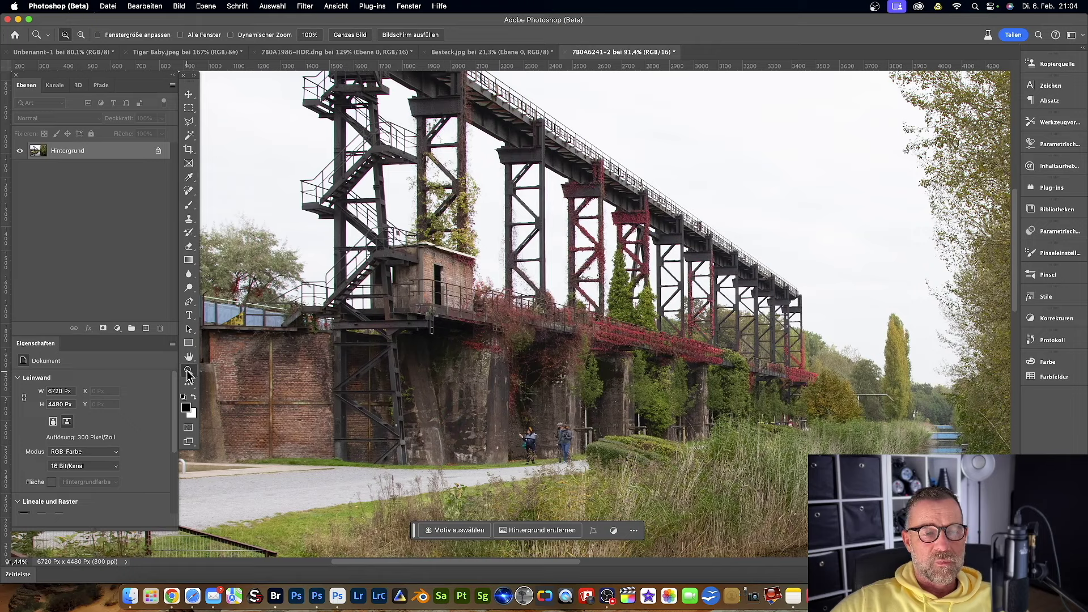
click(439, 287)
click(498, 306)
click(961, 159)
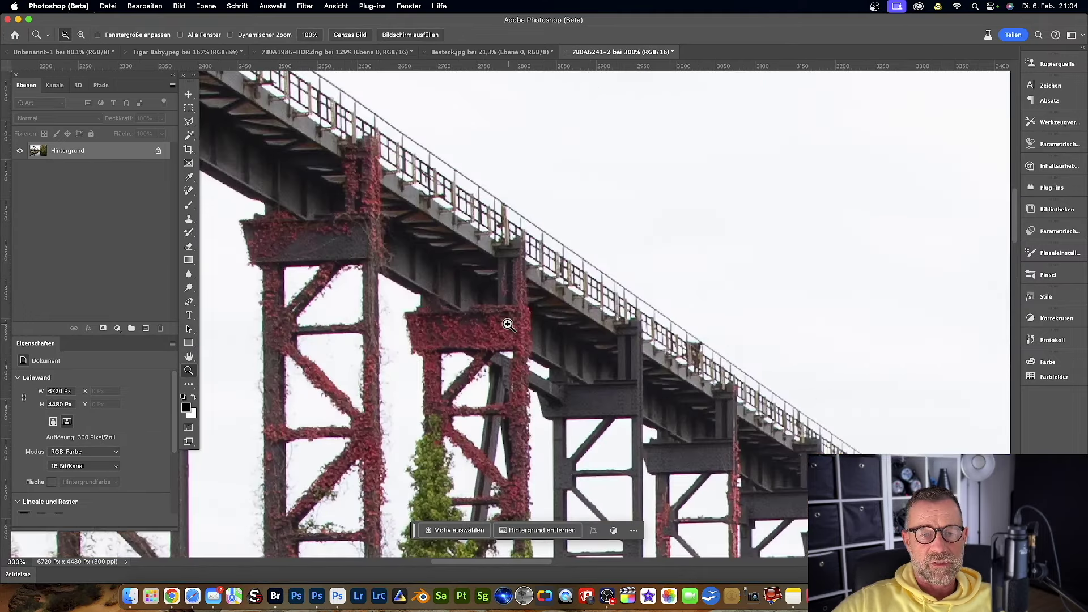
Reopen the preferences with Cmd+K and go to 'Verlauf und Inhaltsurhebernachweise'
key(super+0)
key(i)
key(super+k)
click(310, 181)
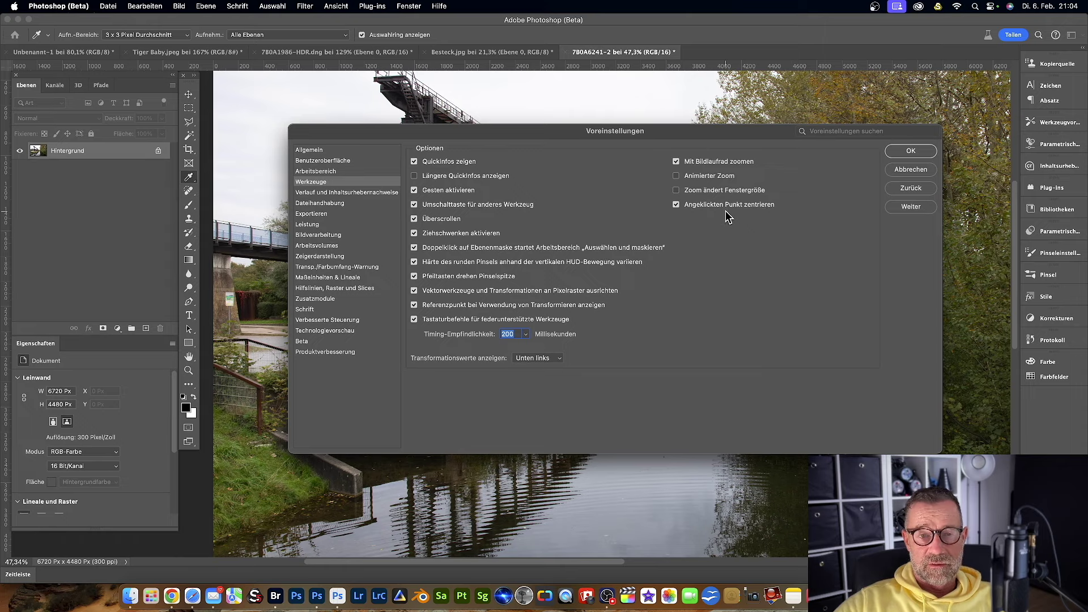
click(348, 193)
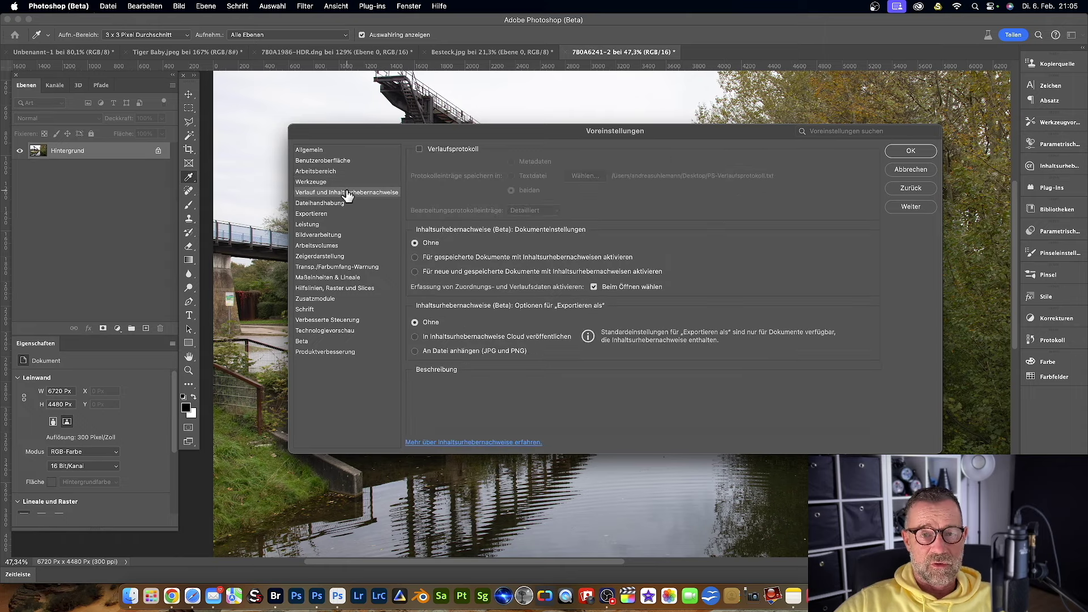